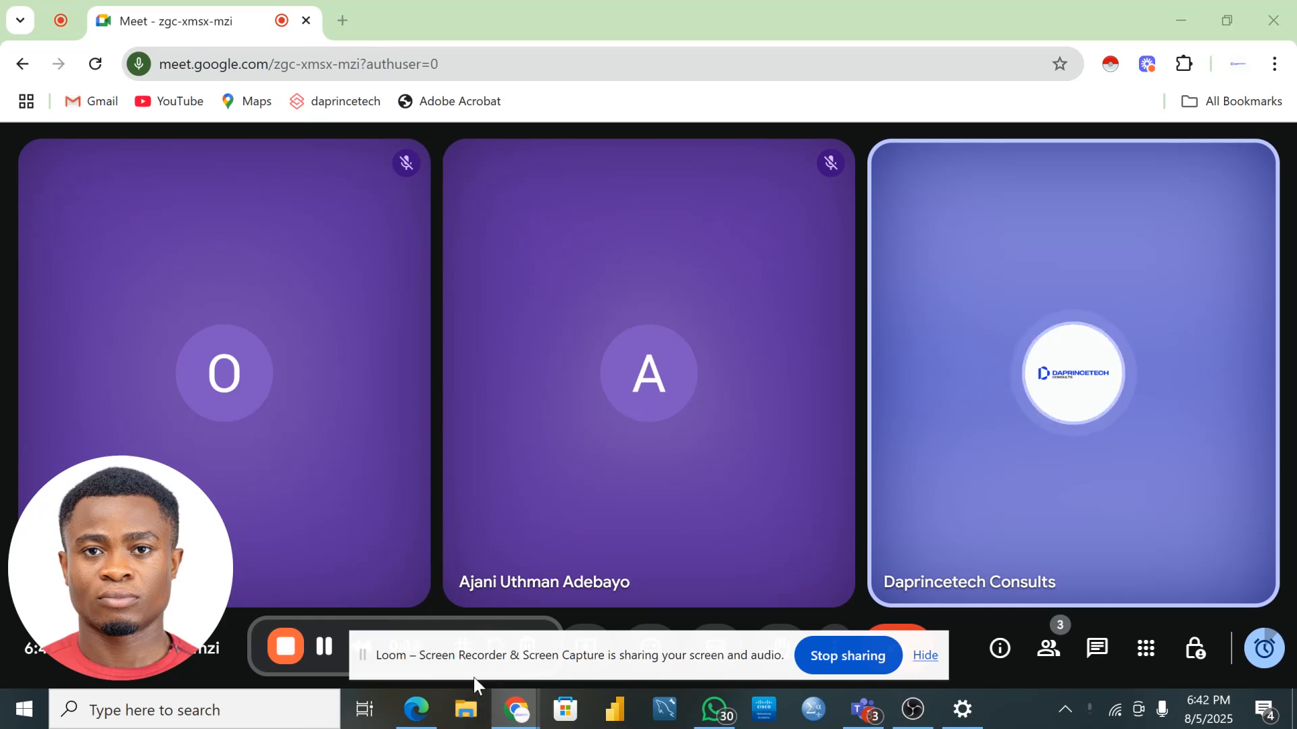
- Minimize File Explorer and choose Present now from Meet's more-options menu to bring up the share picker
left_click(466, 709)
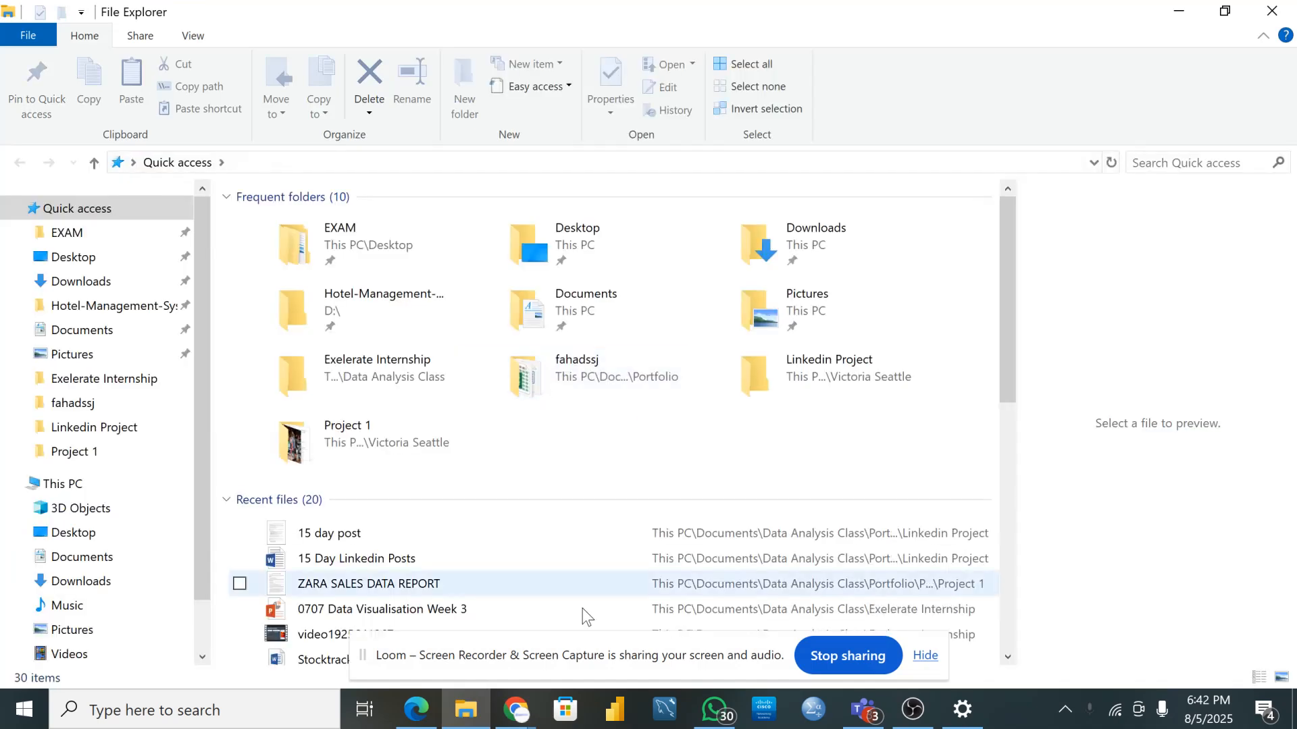
left_click(1178, 11)
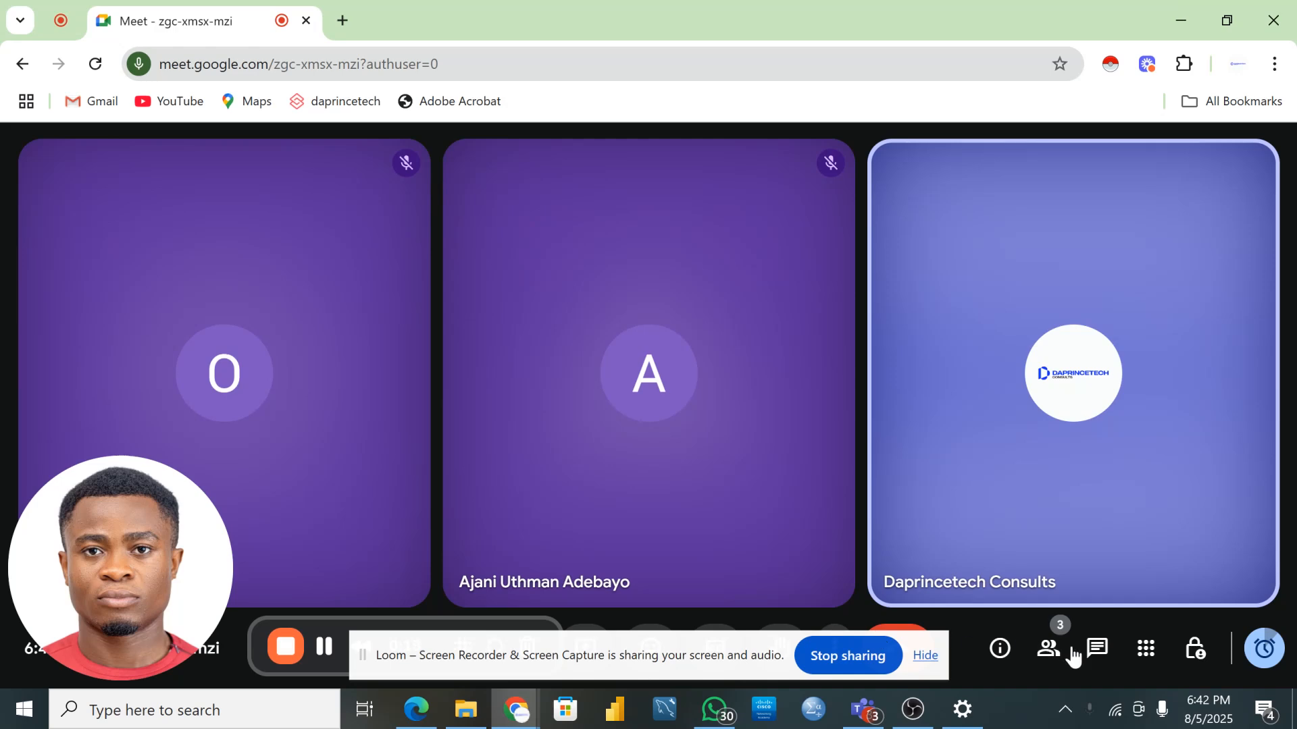
left_click(924, 655)
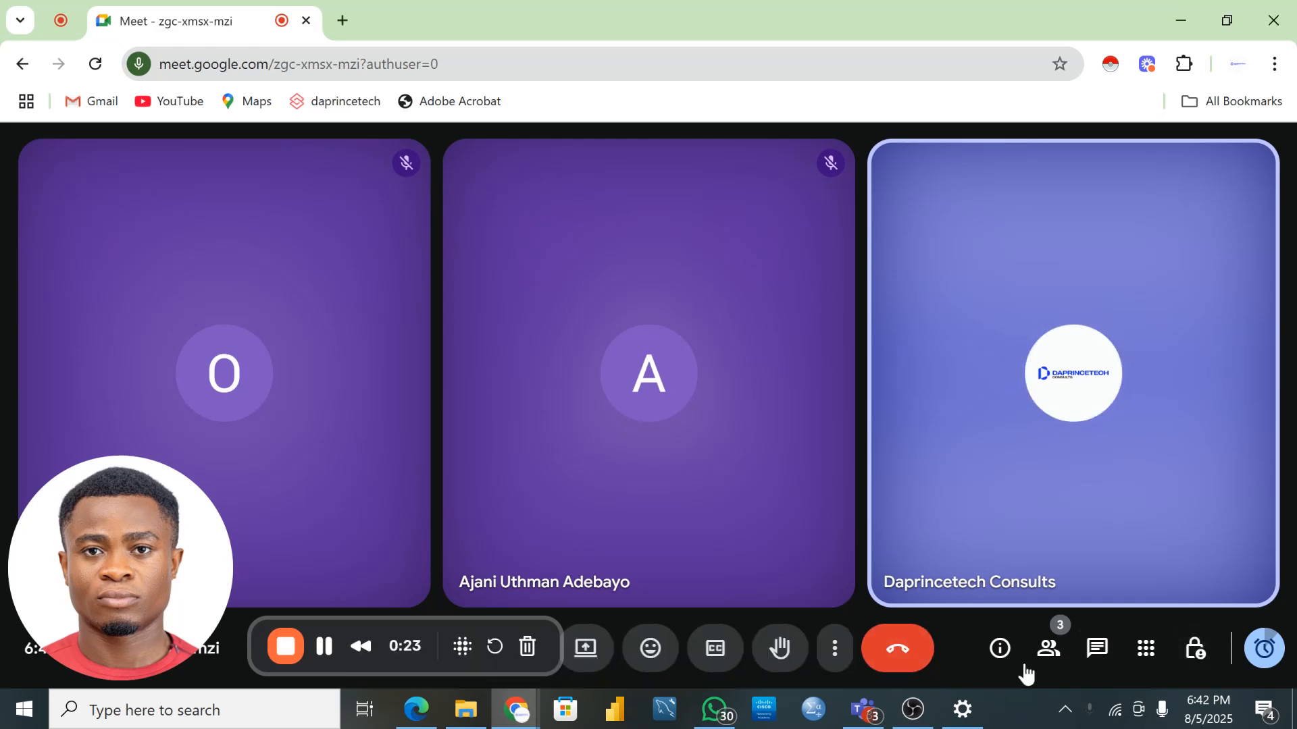
left_click(835, 650)
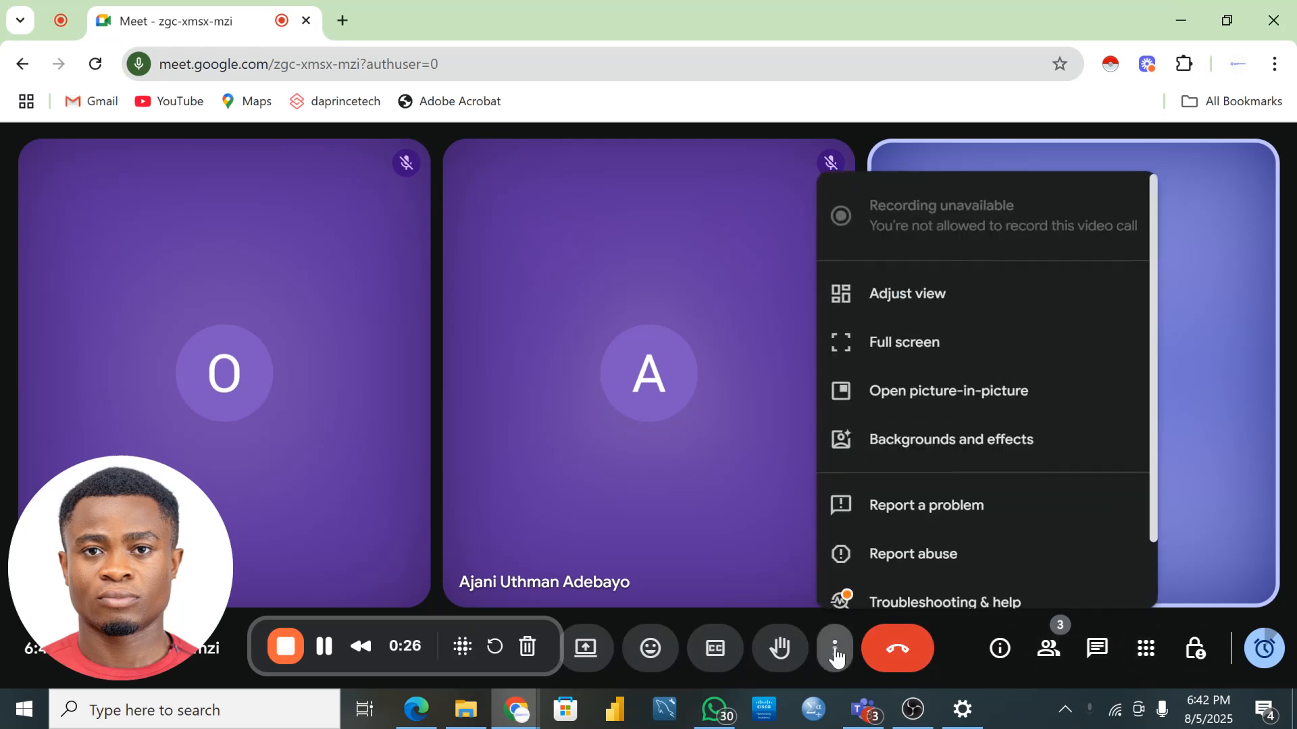
left_click(586, 648)
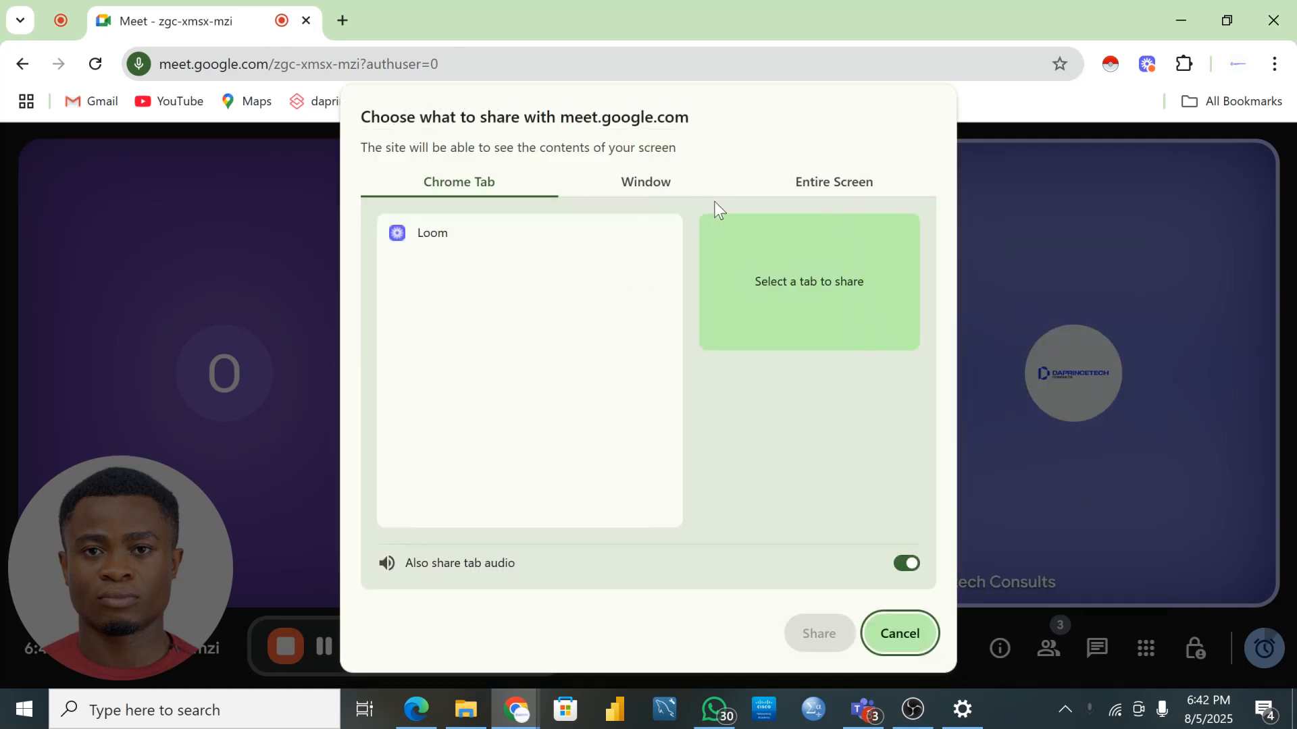
- Share the entire screen, accept the mirror warning, and switch to File Explorer
left_click(853, 181)
left_click(462, 297)
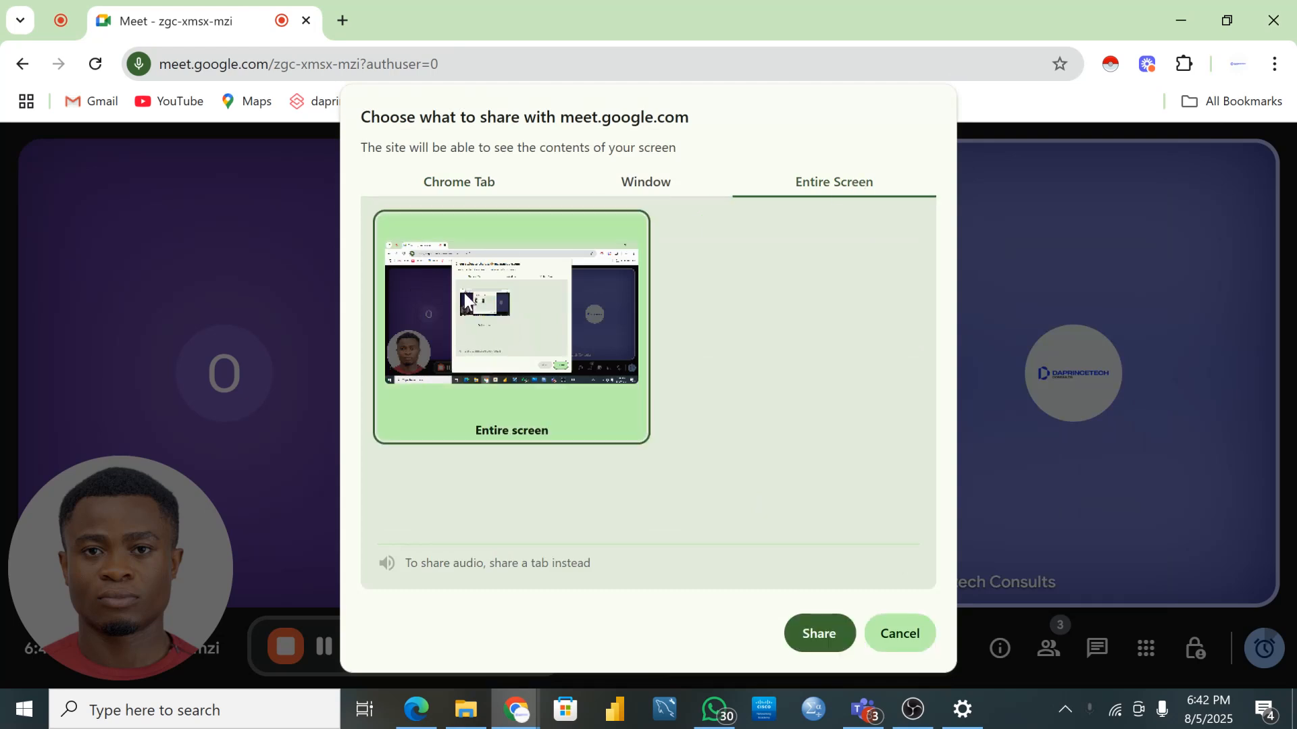
left_click(820, 632)
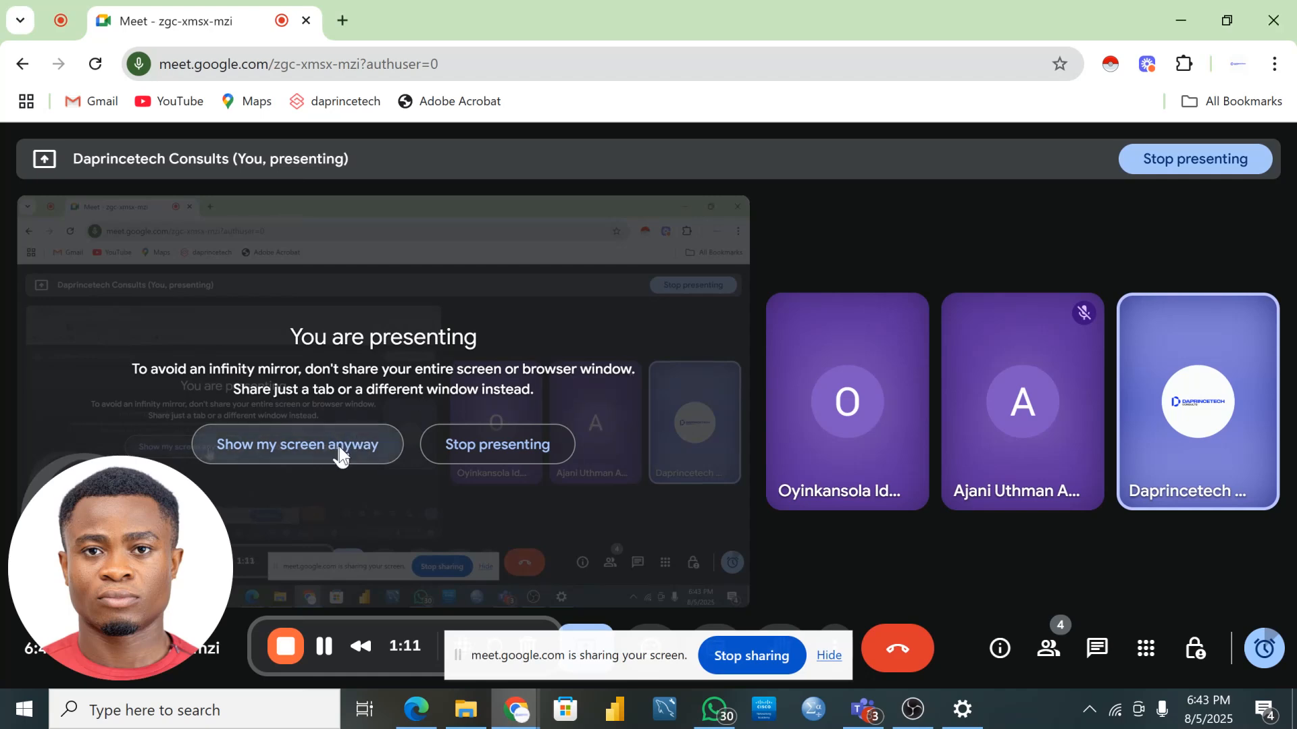
left_click(342, 454)
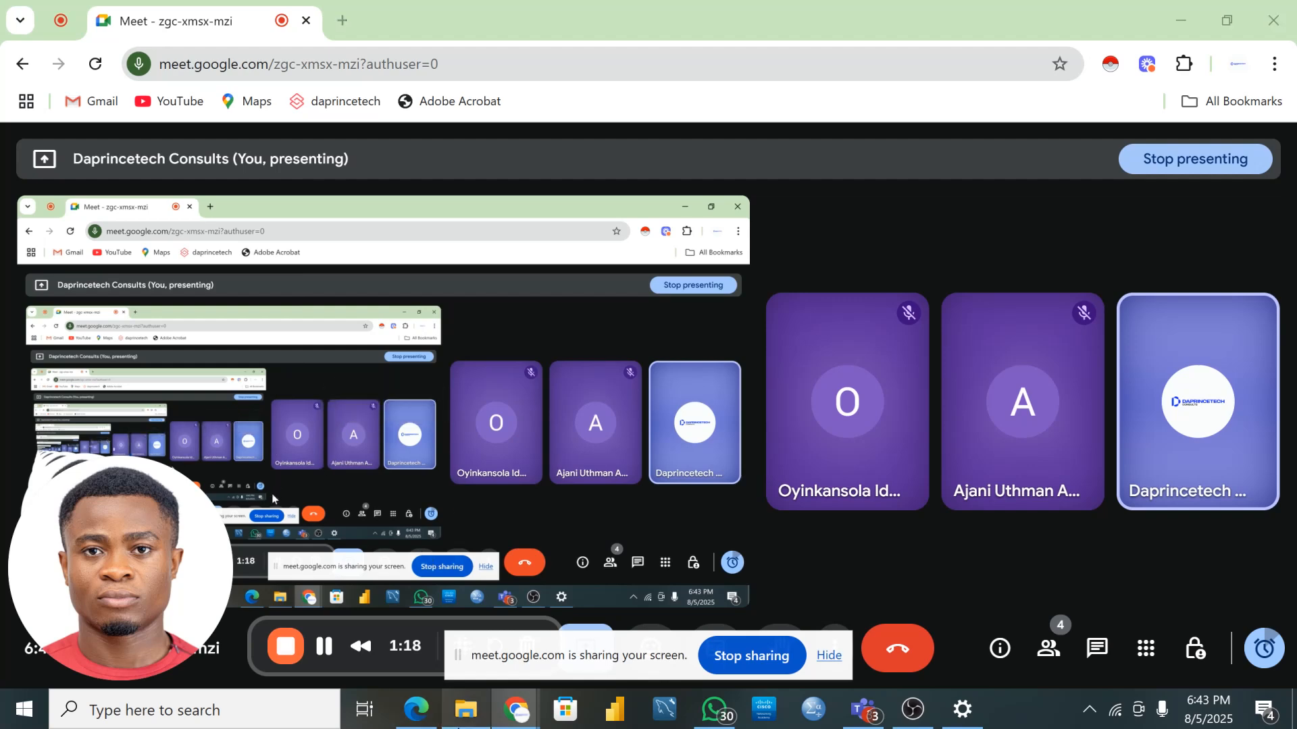
left_click(459, 710)
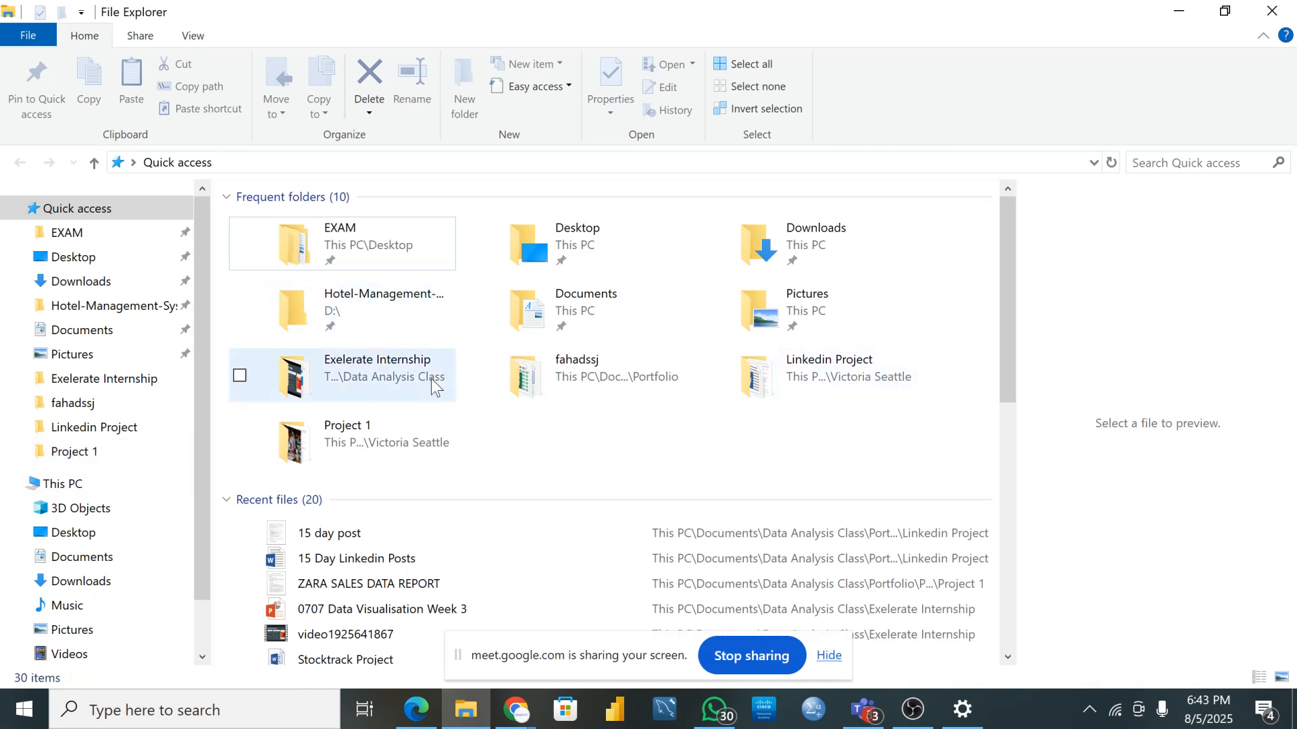
- Go up to Data Analysis Class and open the nested Portfolio folders
scroll(531, 464, "down", 3)
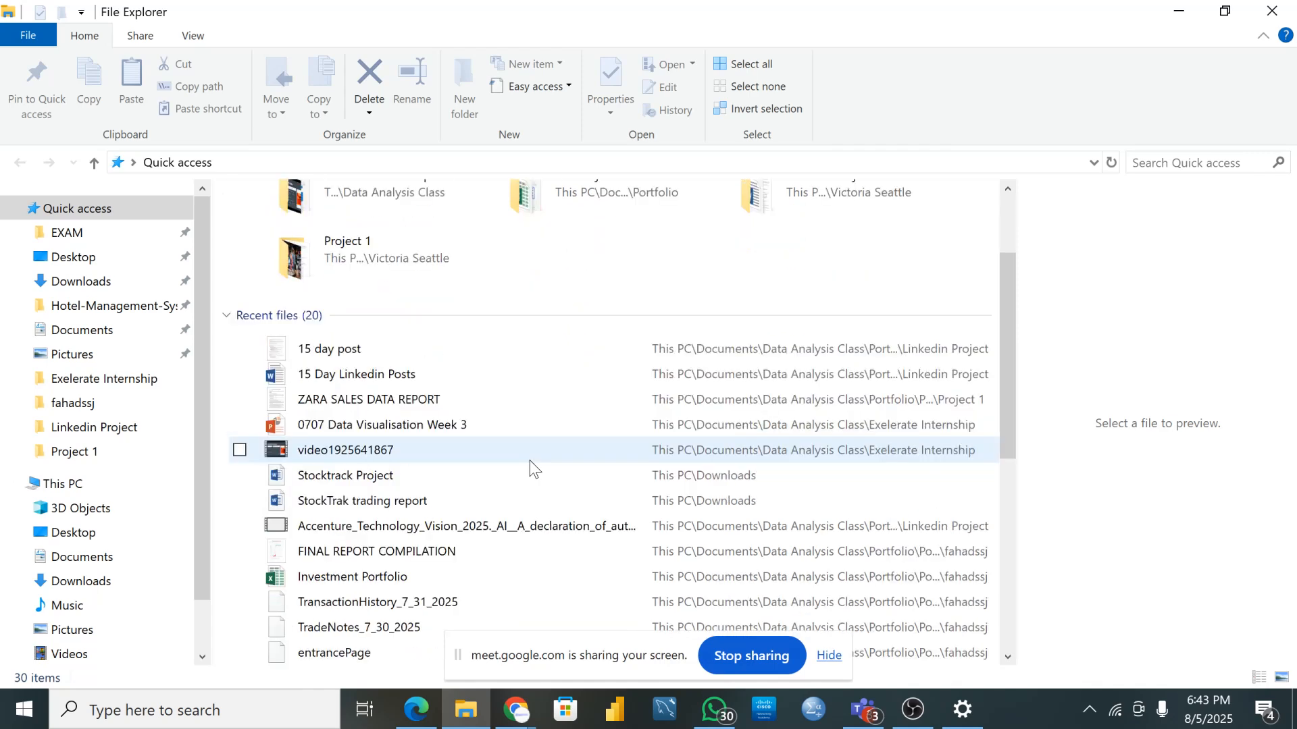
left_click(77, 459)
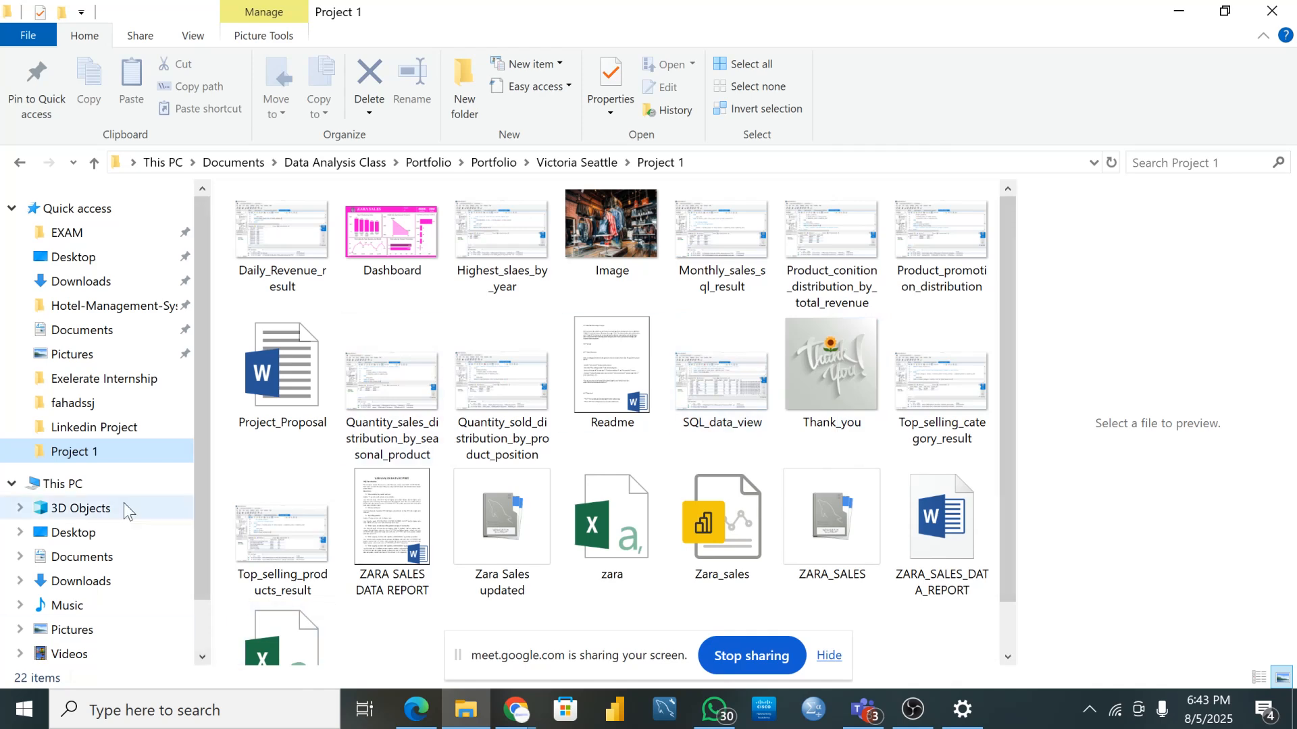
left_click(333, 162)
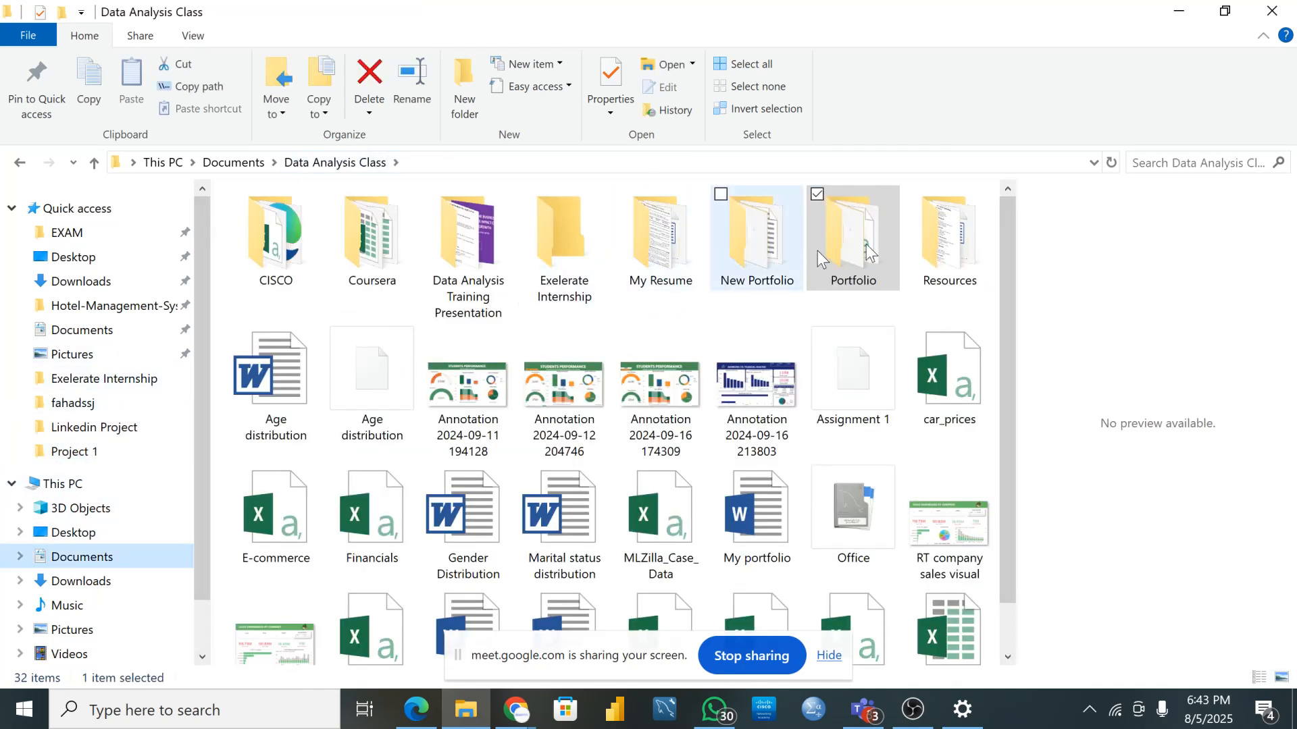
double_click(849, 250)
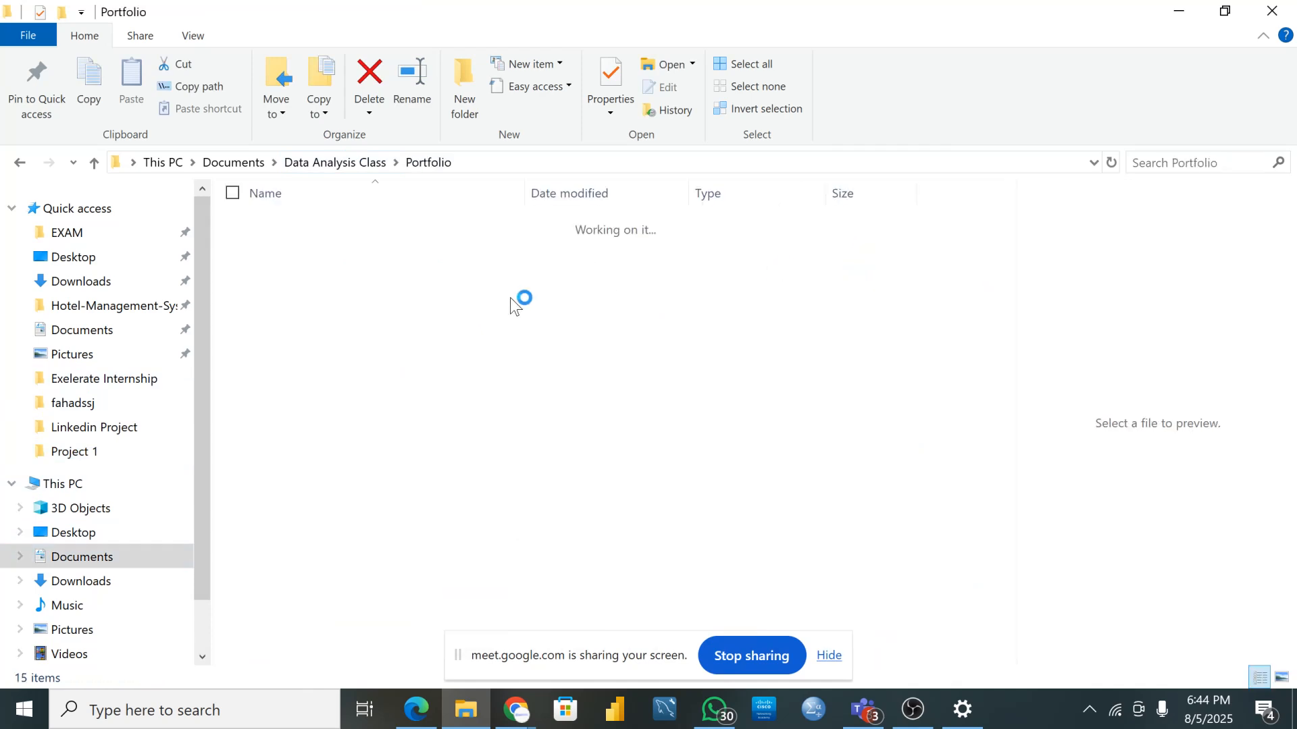
left_click(374, 227)
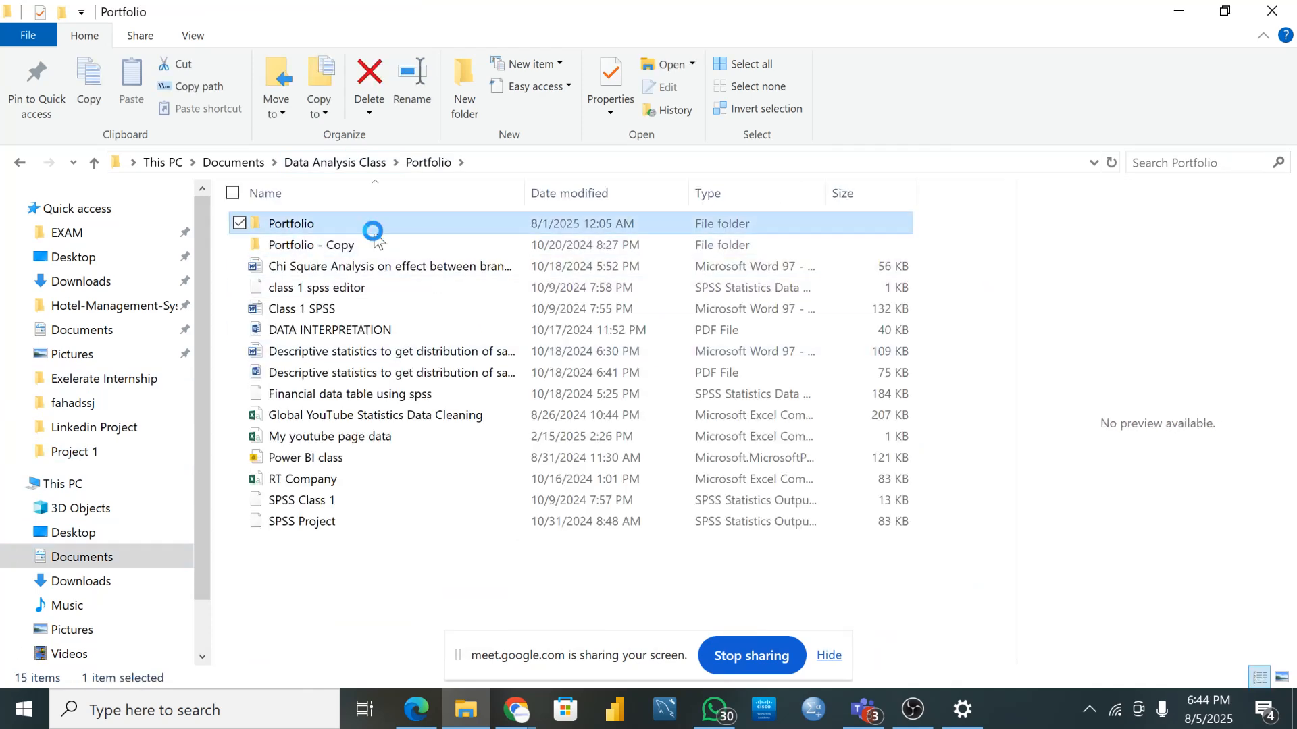
double_click(373, 232)
left_click(323, 201)
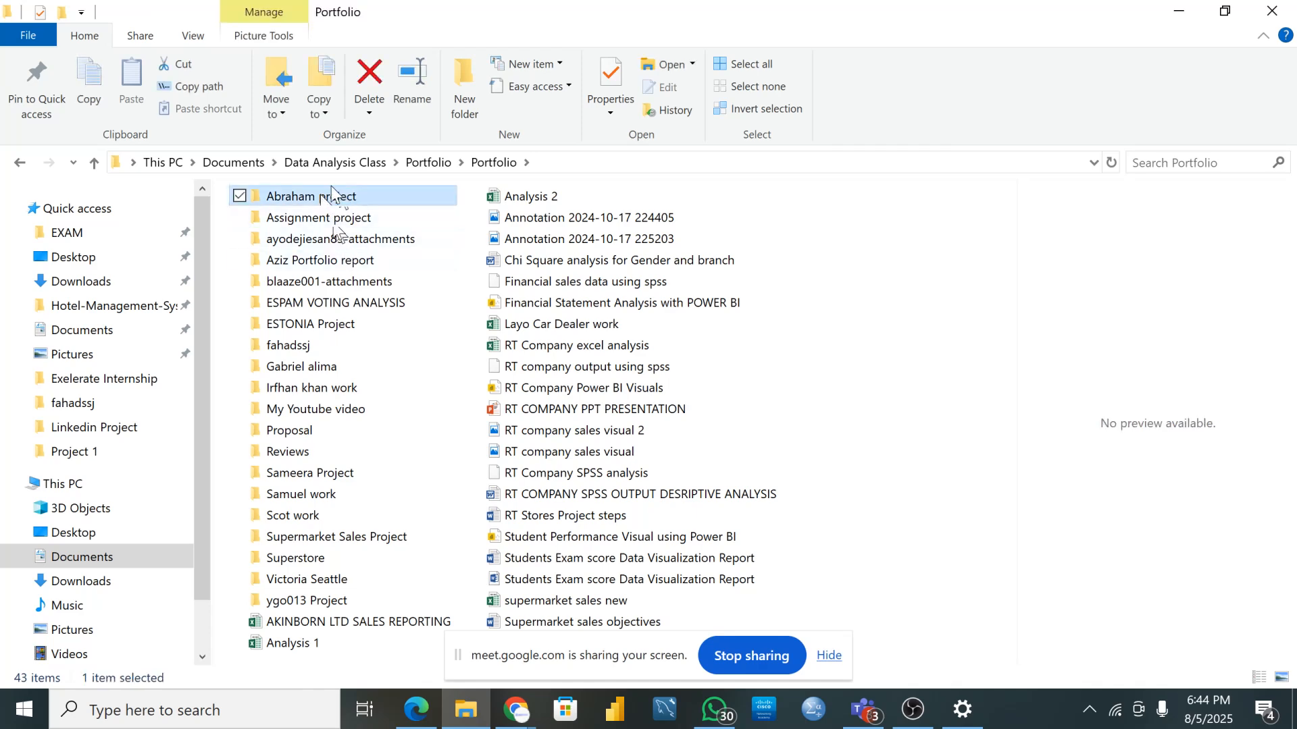
mouse_move(325, 201)
double_click(326, 196)
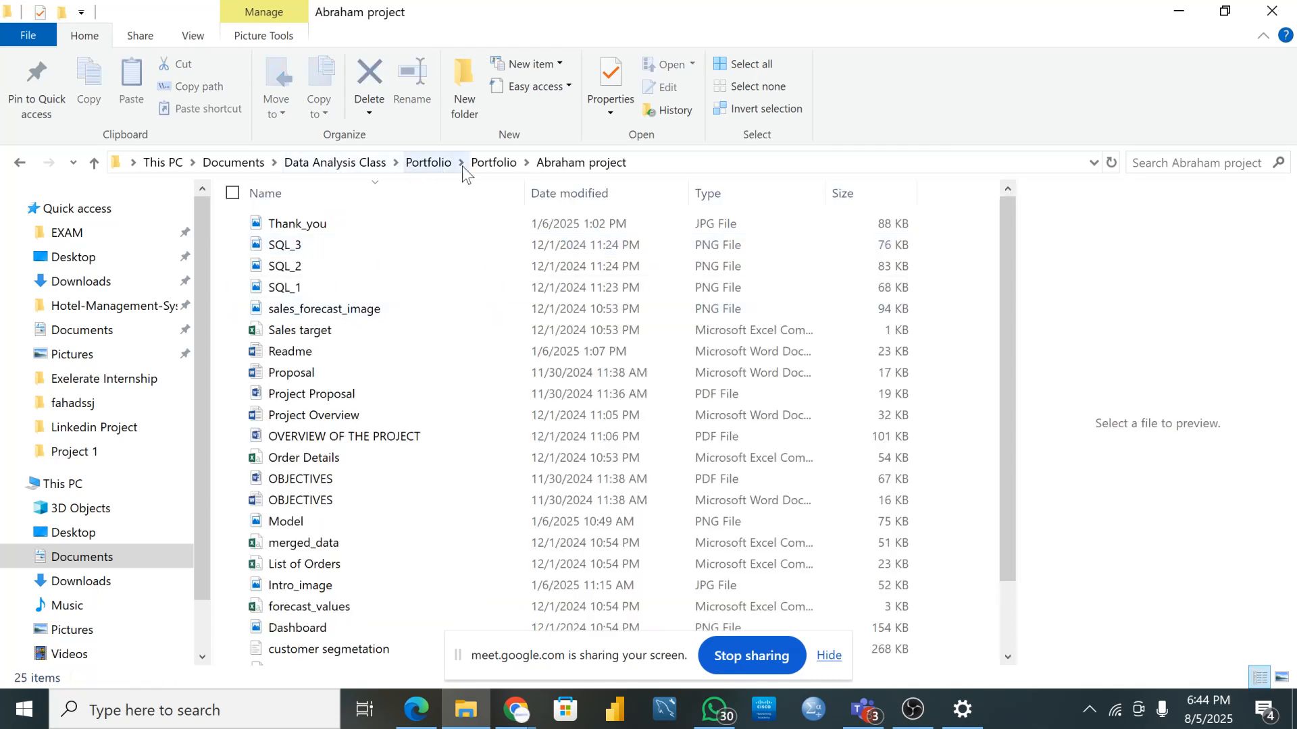
left_click(479, 162)
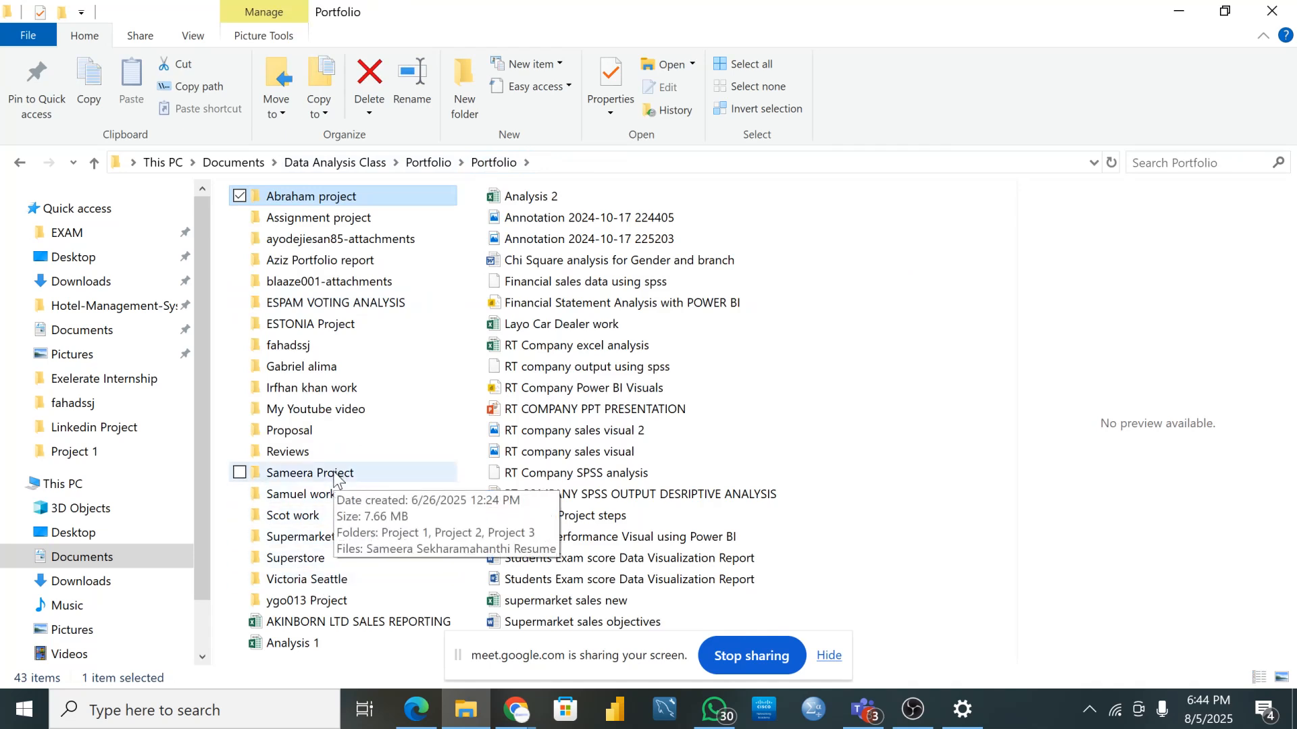
double_click(358, 581)
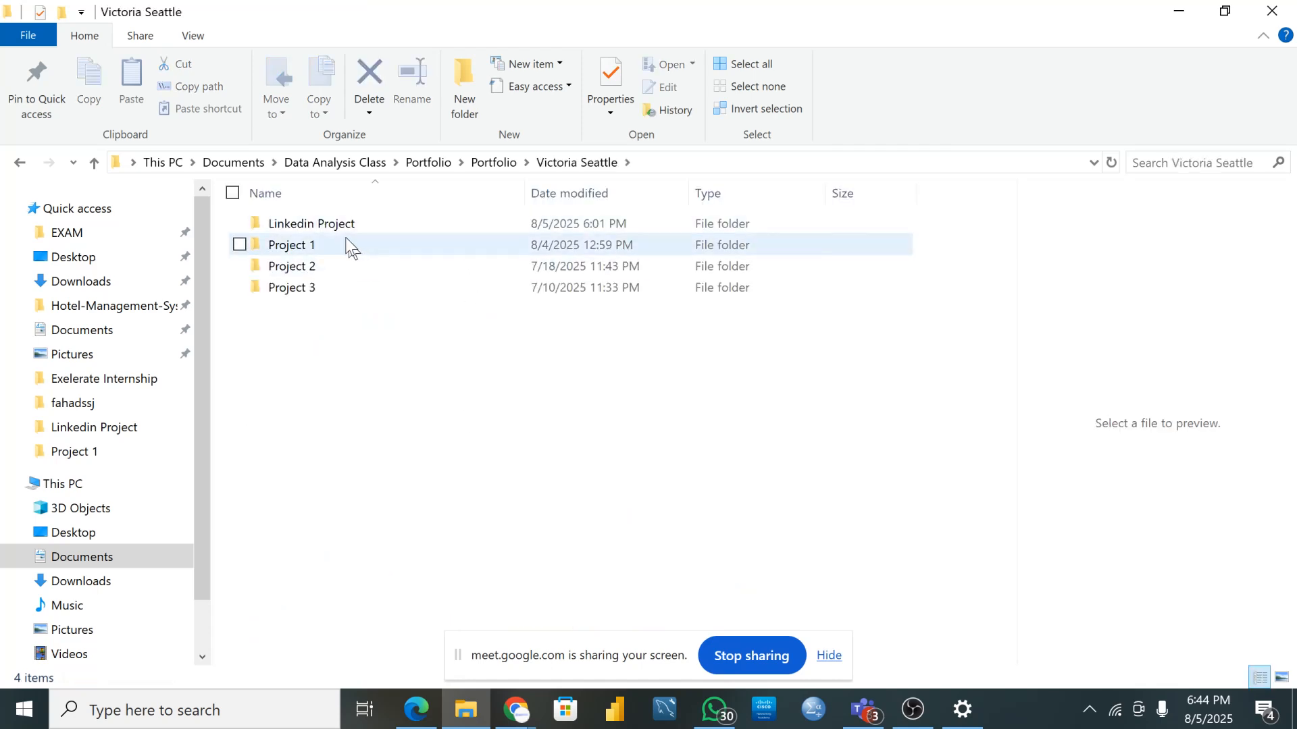
- Open Project 1 and preview the Dashboard, Highest_slaes_by_year and Image pictures
double_click(348, 245)
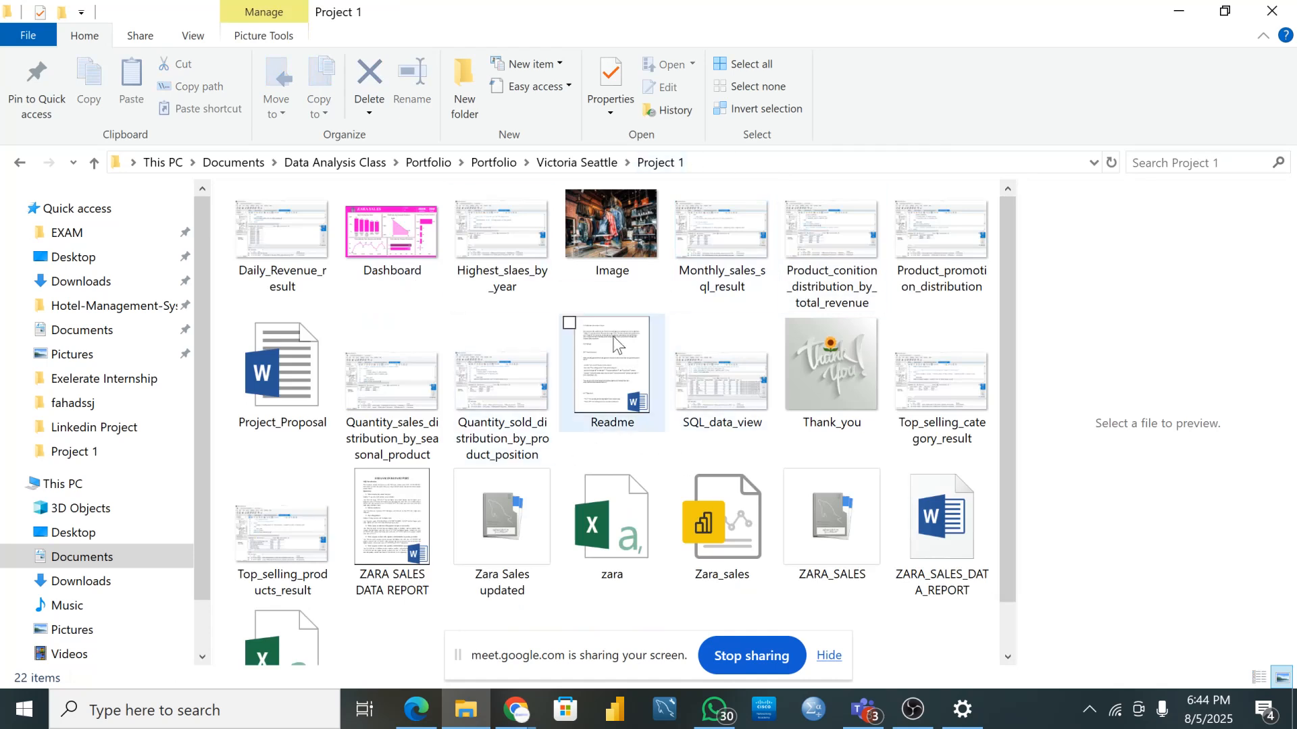
left_click(394, 258)
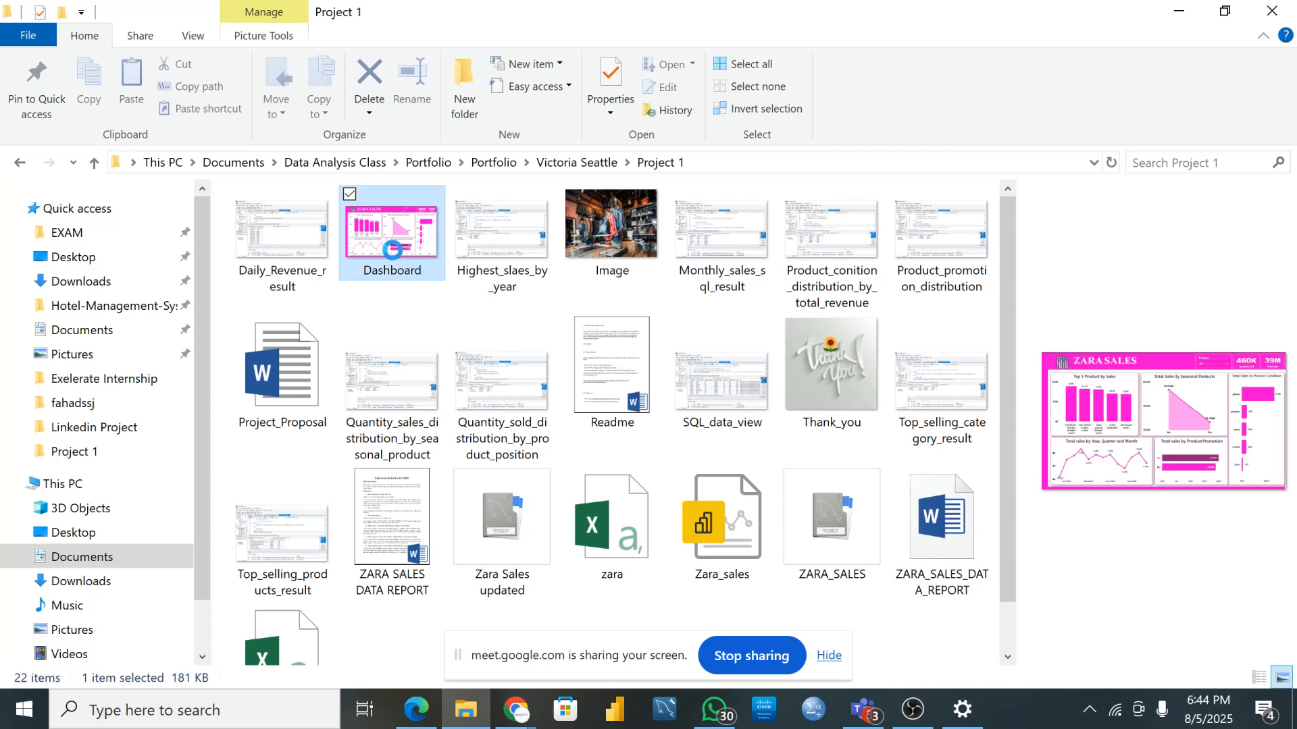
left_click(507, 227)
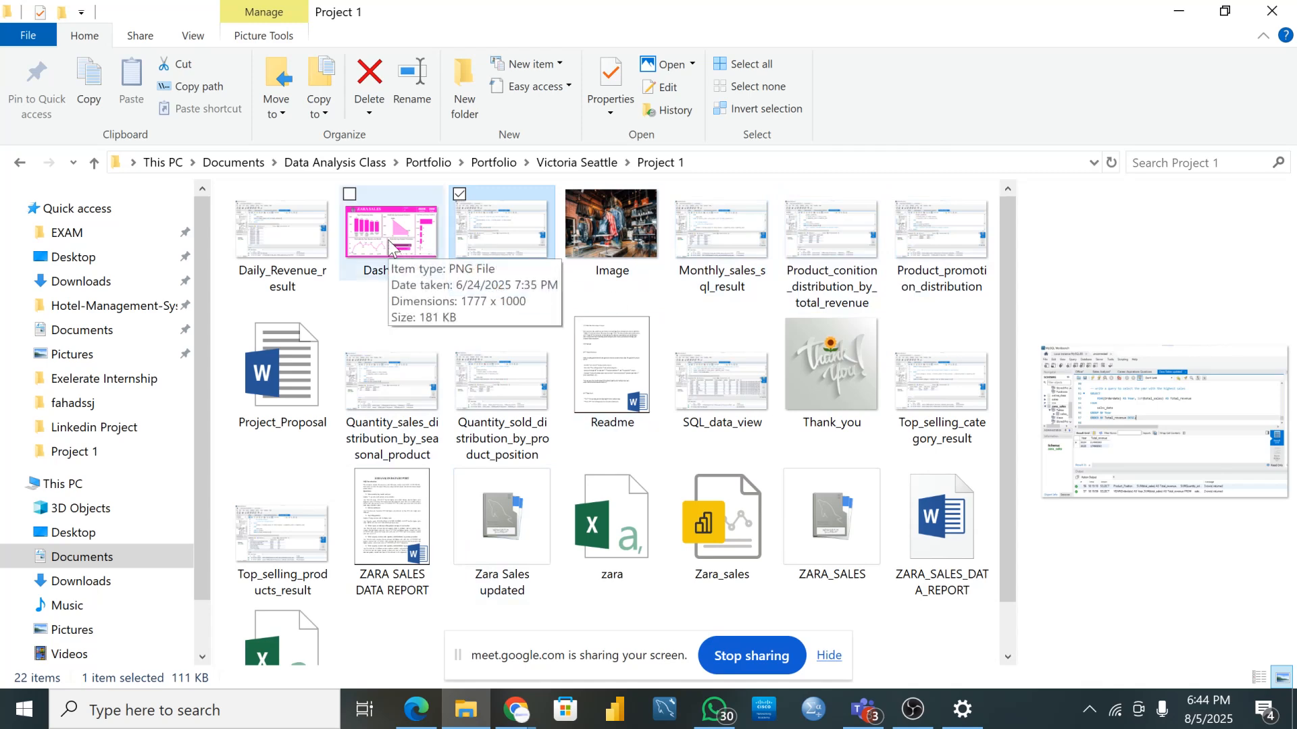
left_click(612, 245)
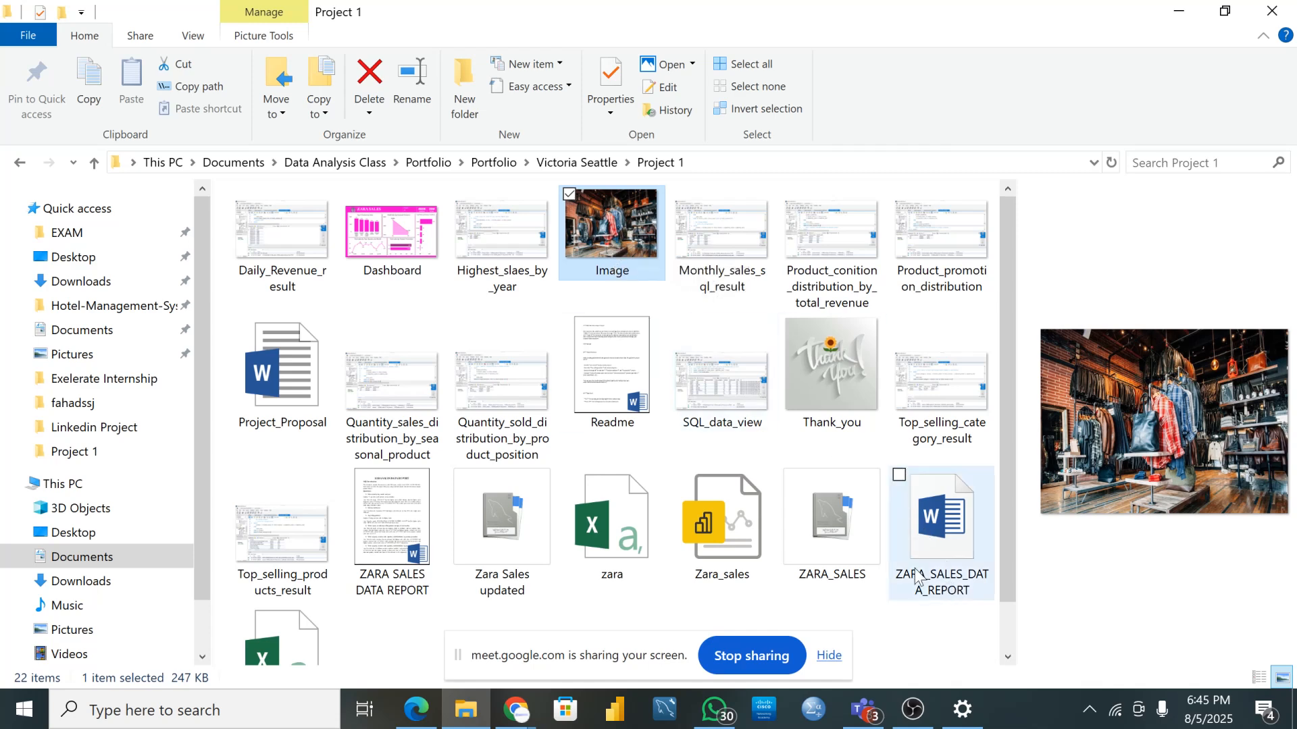
- Preview the Dashboard image again, then the Daily_Revenue_result image
scroll(794, 523, "down", 1)
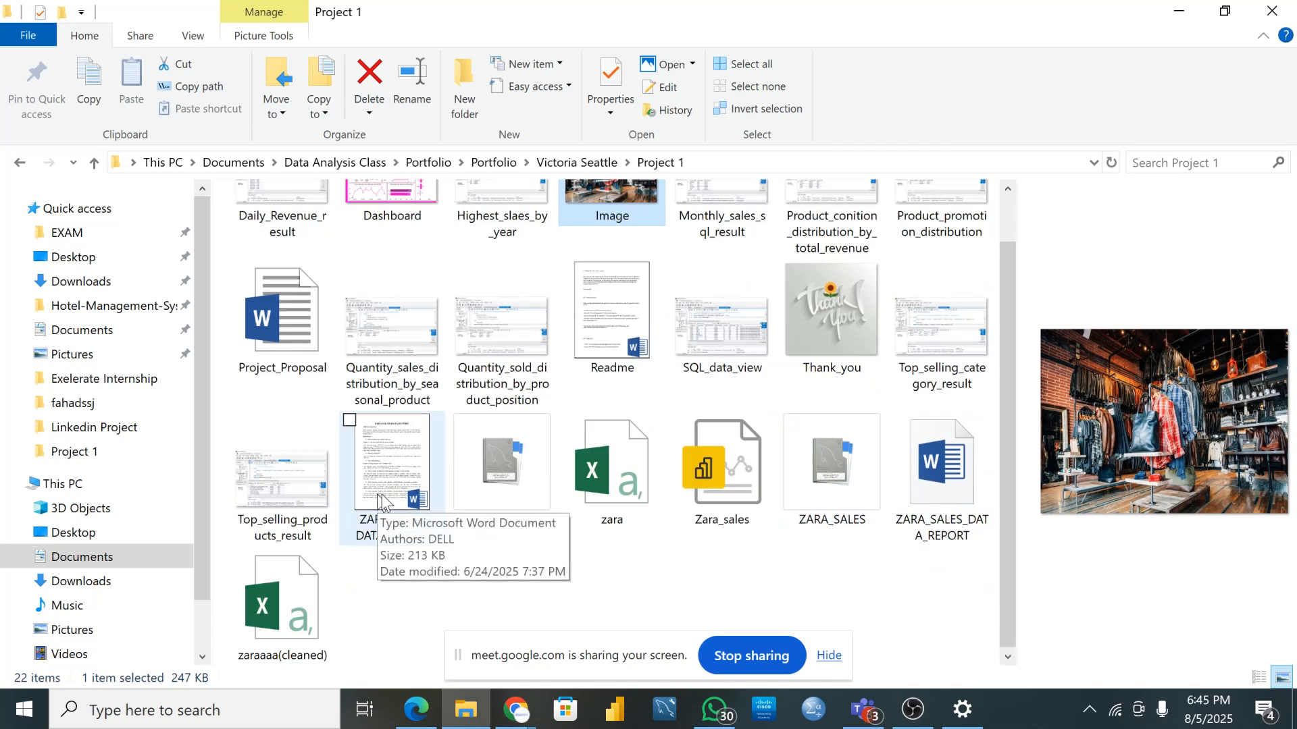
scroll(559, 451, "up", 1)
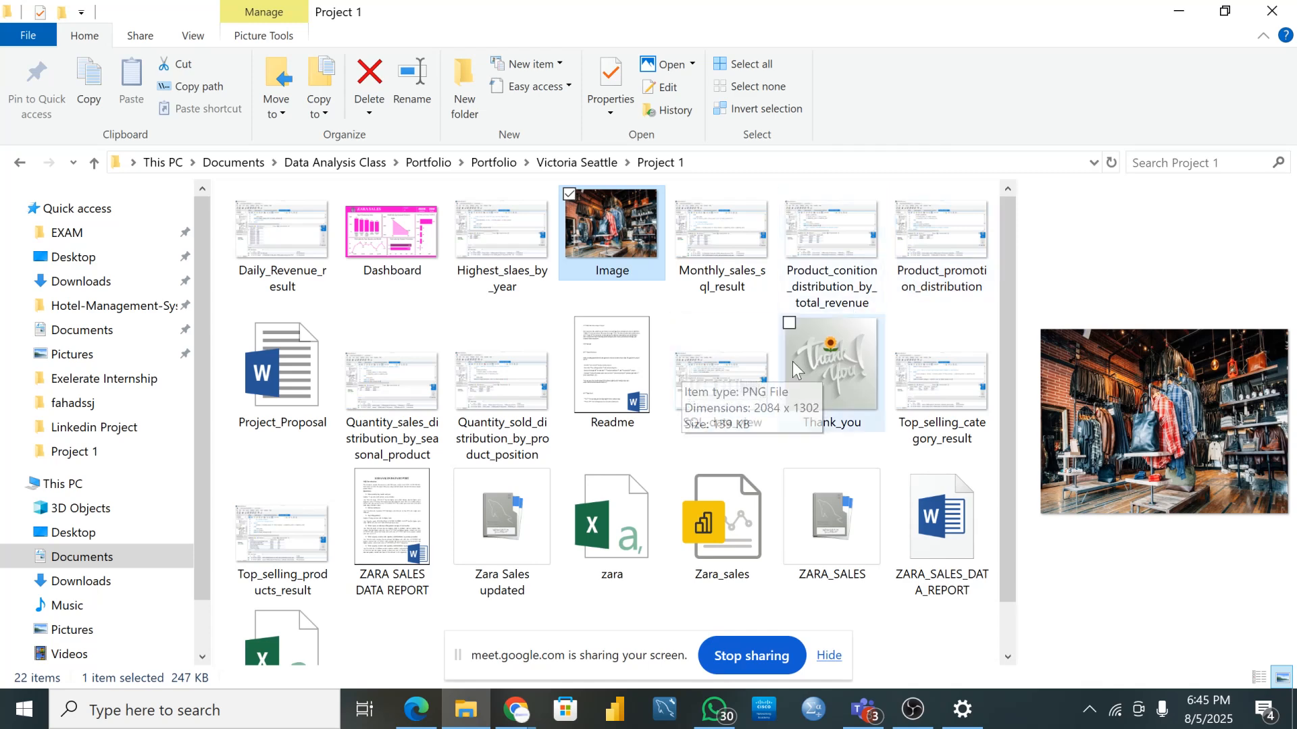
left_click(407, 249)
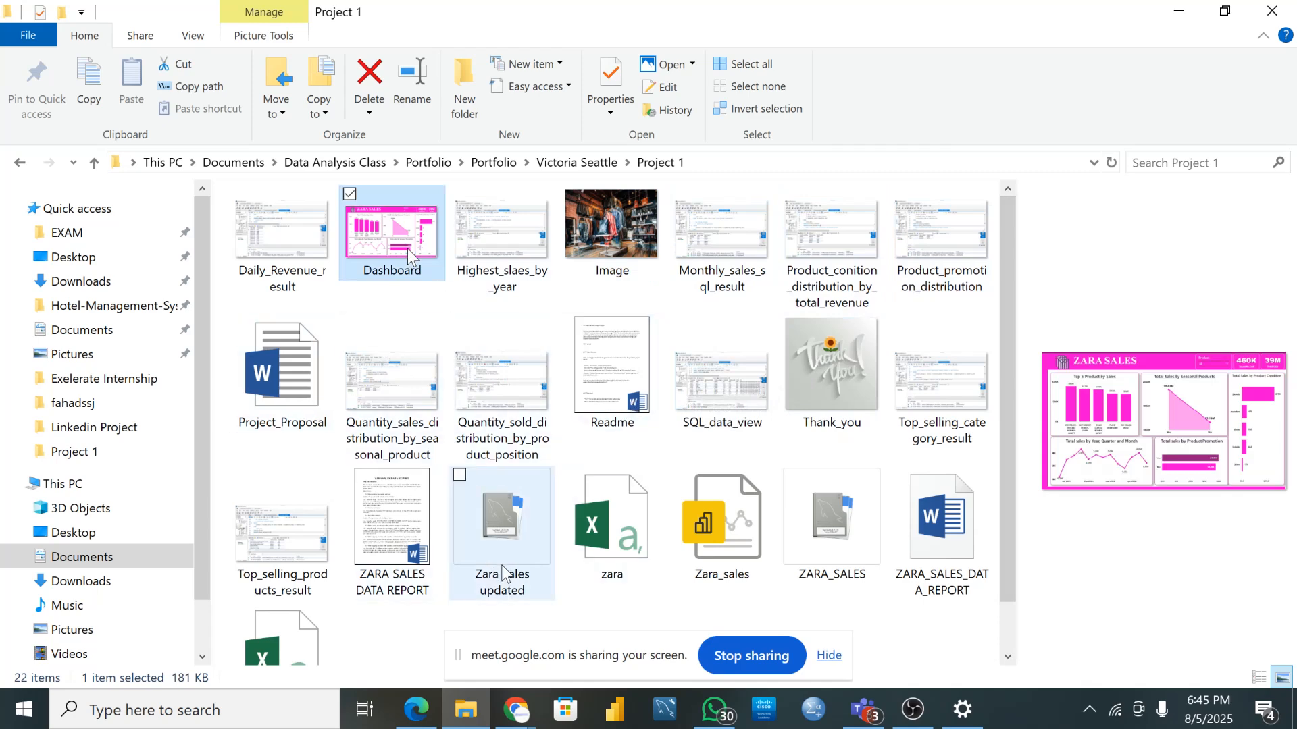
scroll(504, 549, "down", 1)
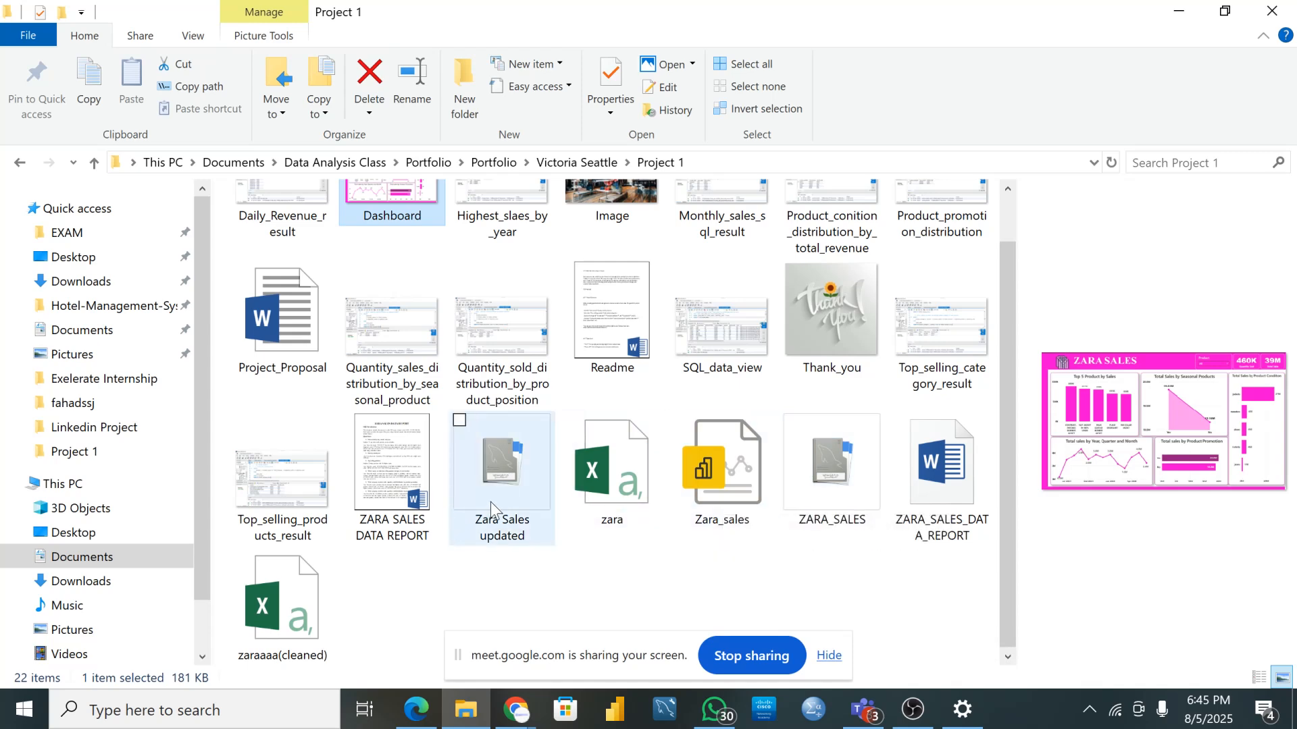
scroll(541, 501, "up", 1)
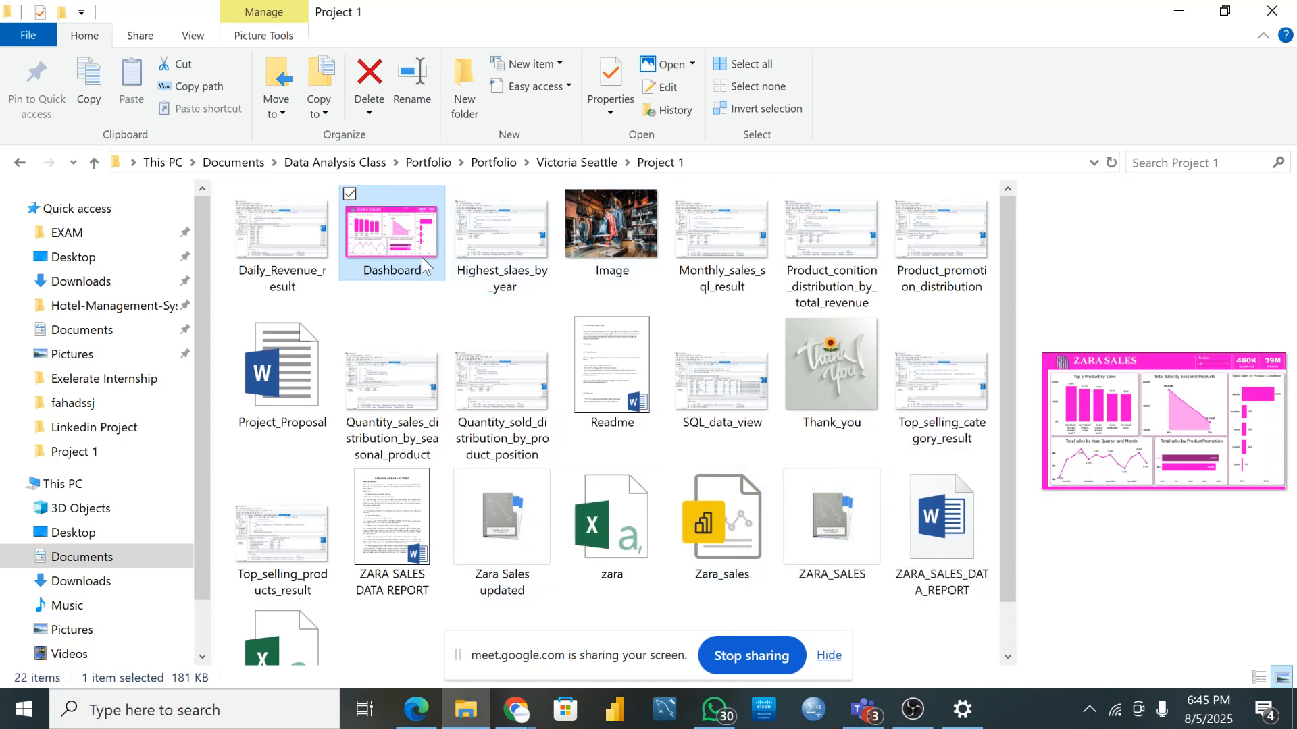
left_click(293, 226)
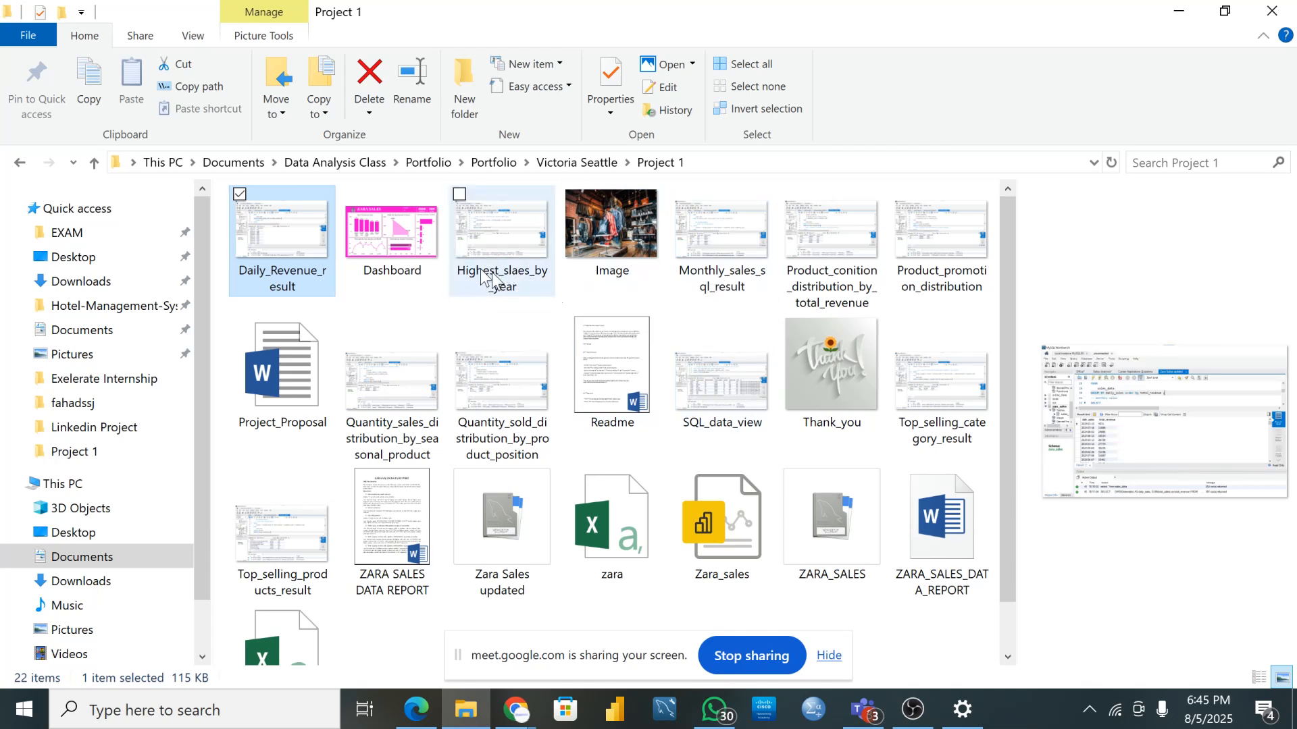
mouse_move(491, 282)
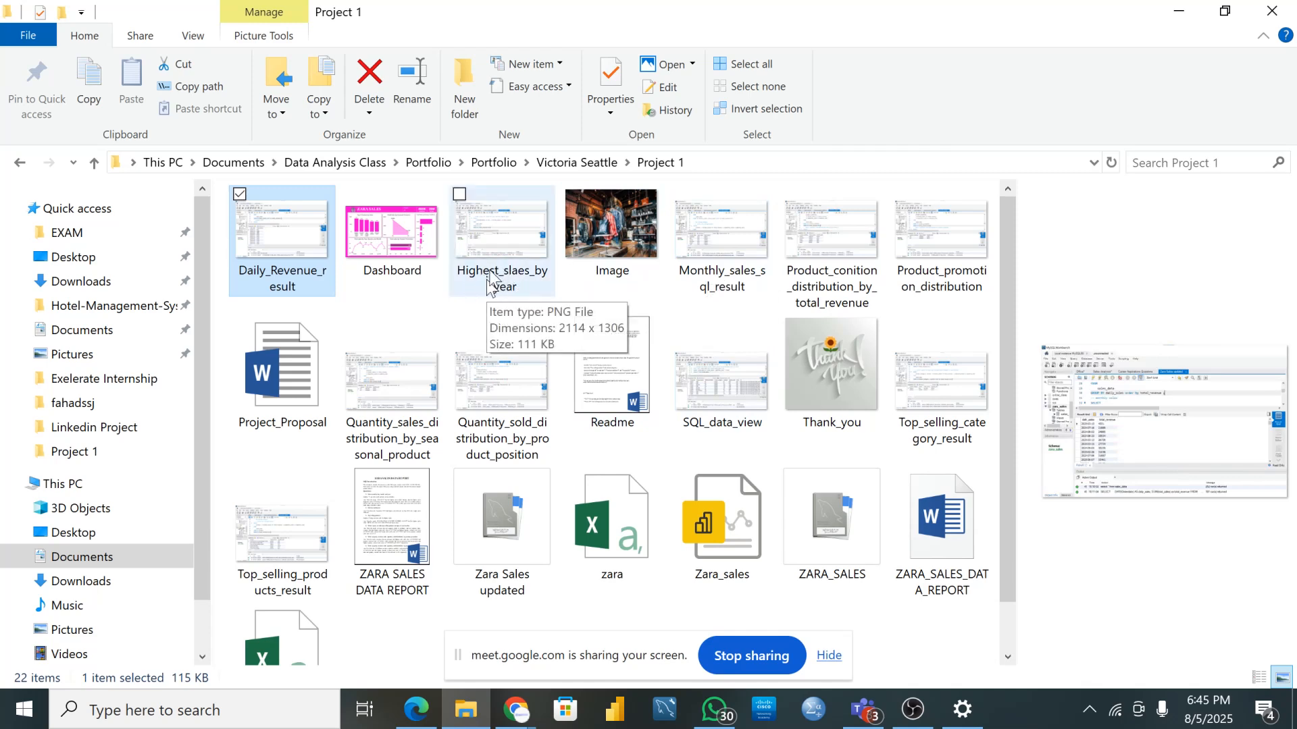
mouse_move(290, 270)
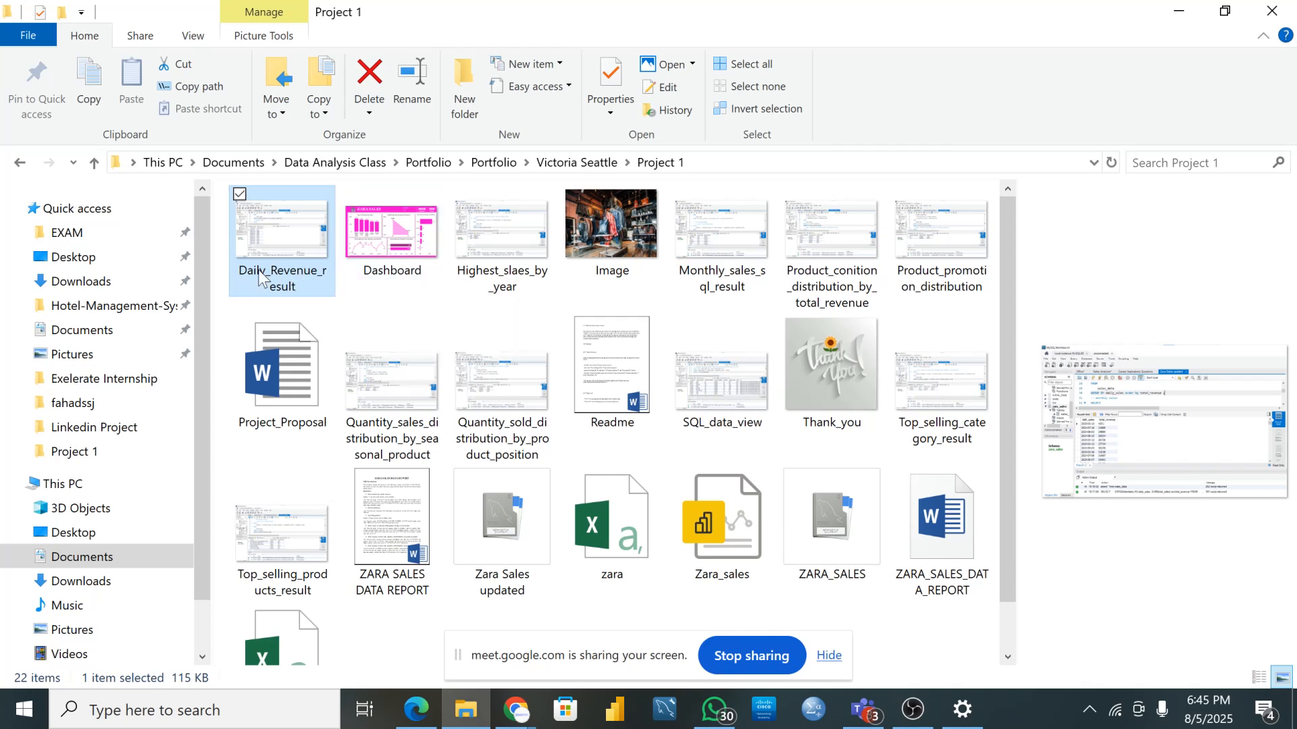
- Open Daily_Revenue_result and enter rename mode, committing the name unchanged
double_click(261, 267)
right_click(260, 266)
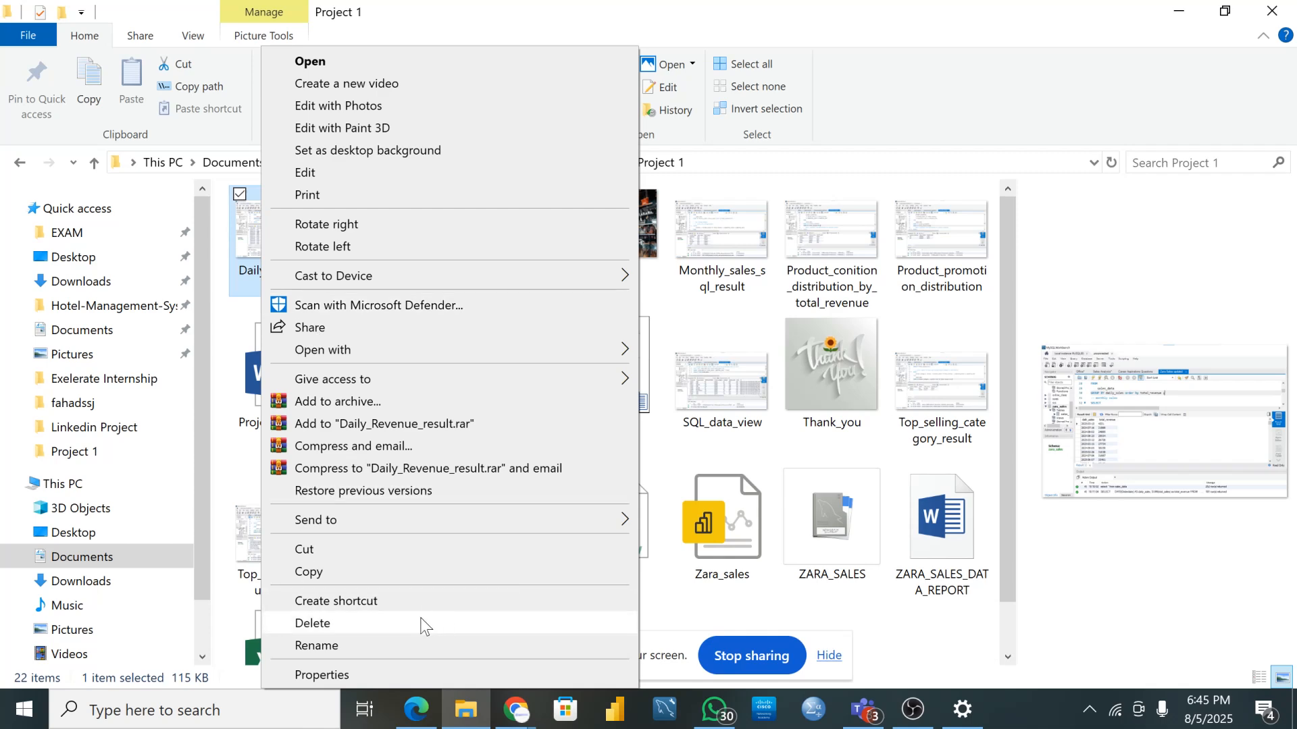
left_click(317, 645)
left_click(270, 279)
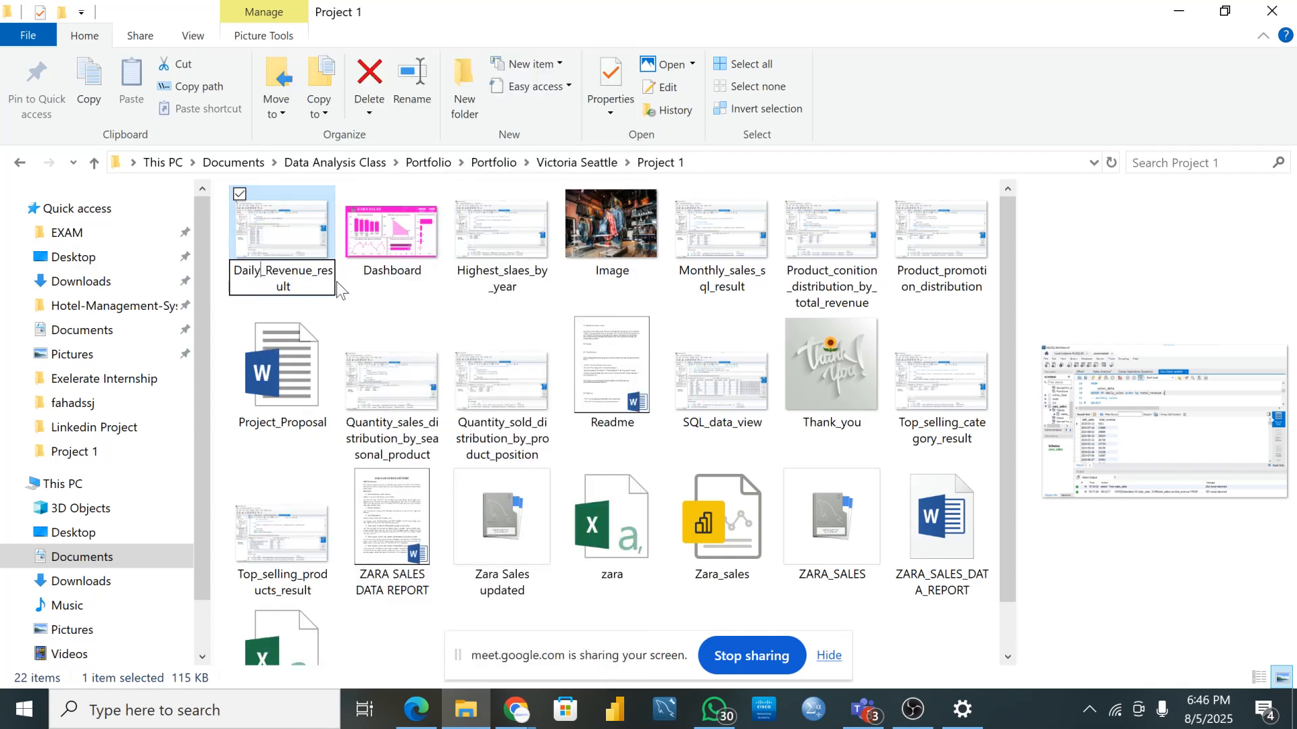
left_click(372, 301)
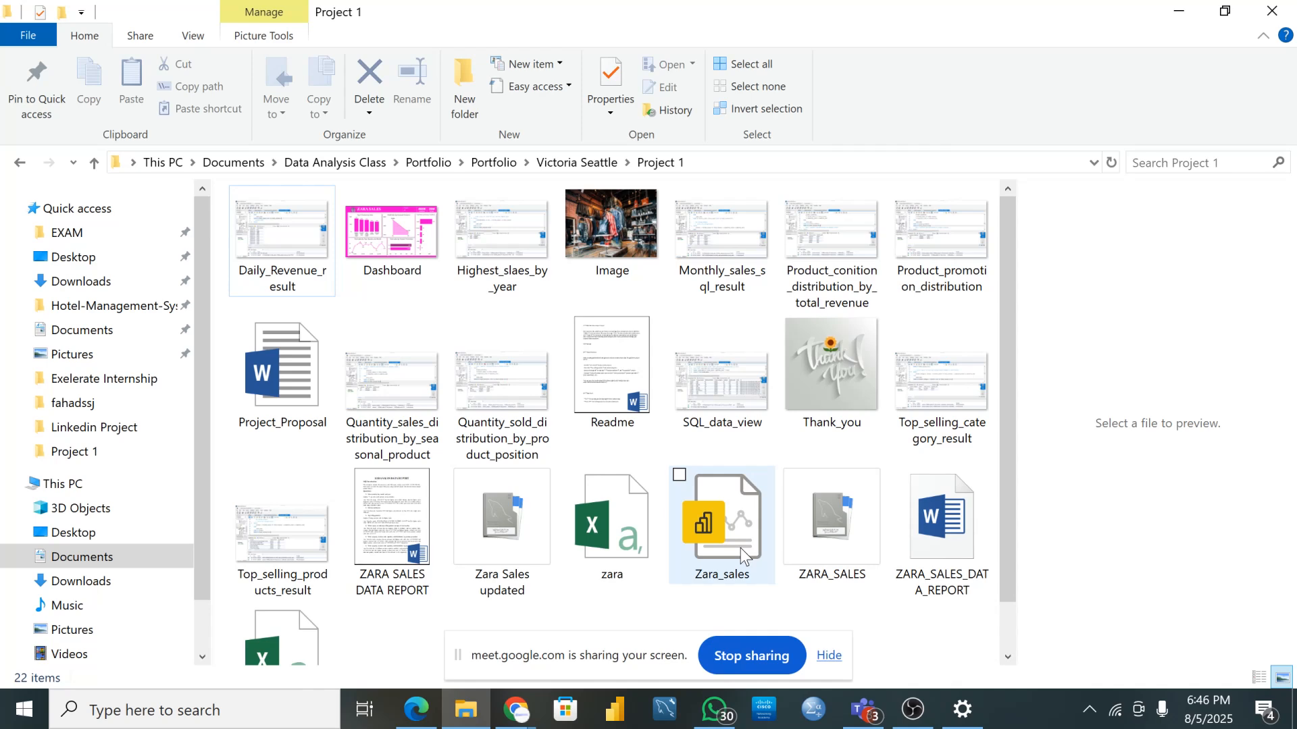
- Select the zaraaaa(cleaned), zara and Zara_sales files, then preview the ZARA_SALES SQL script
scroll(744, 555, "down", 1)
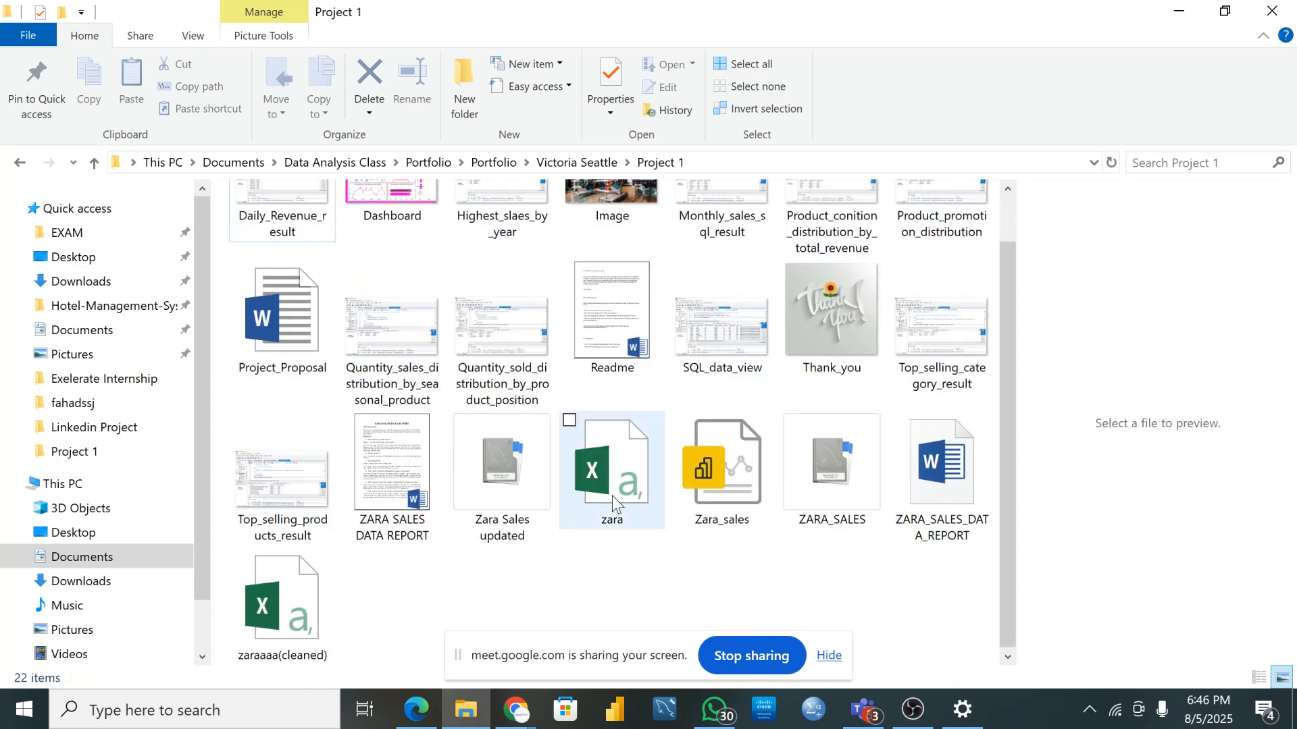
left_click(297, 629)
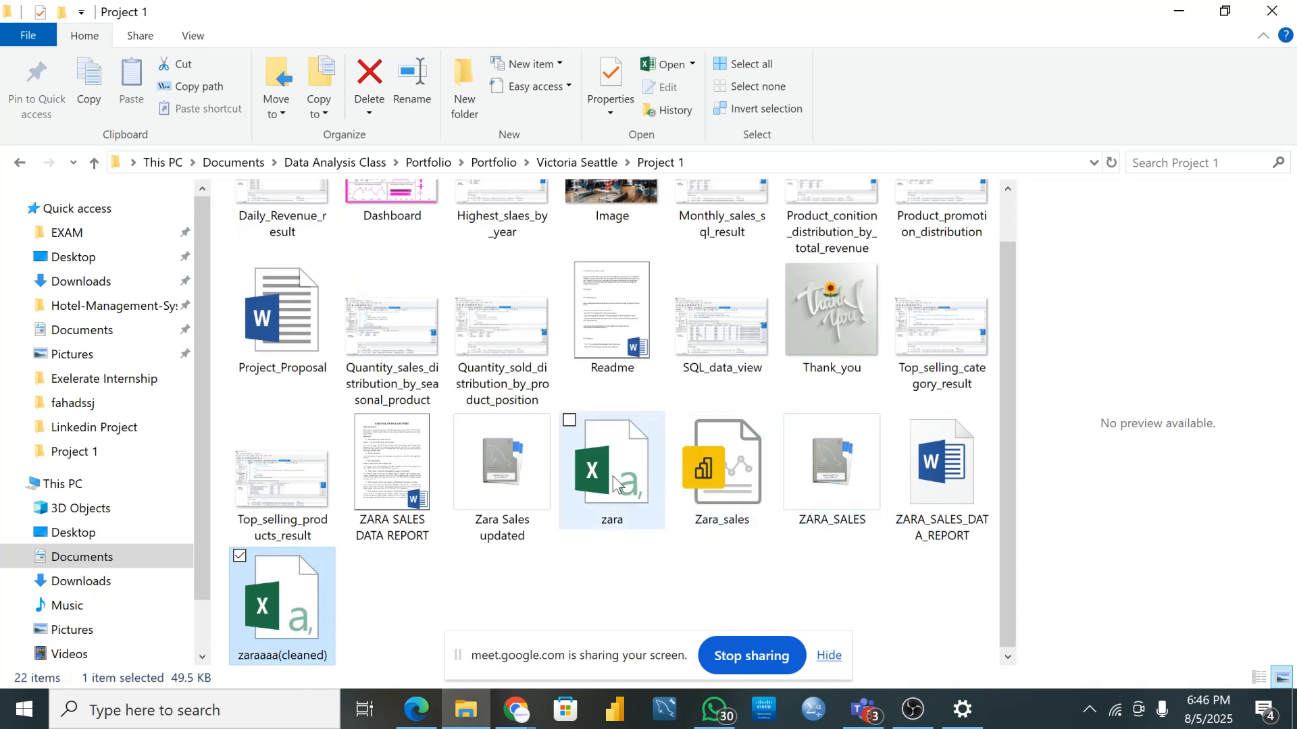
left_click(626, 501)
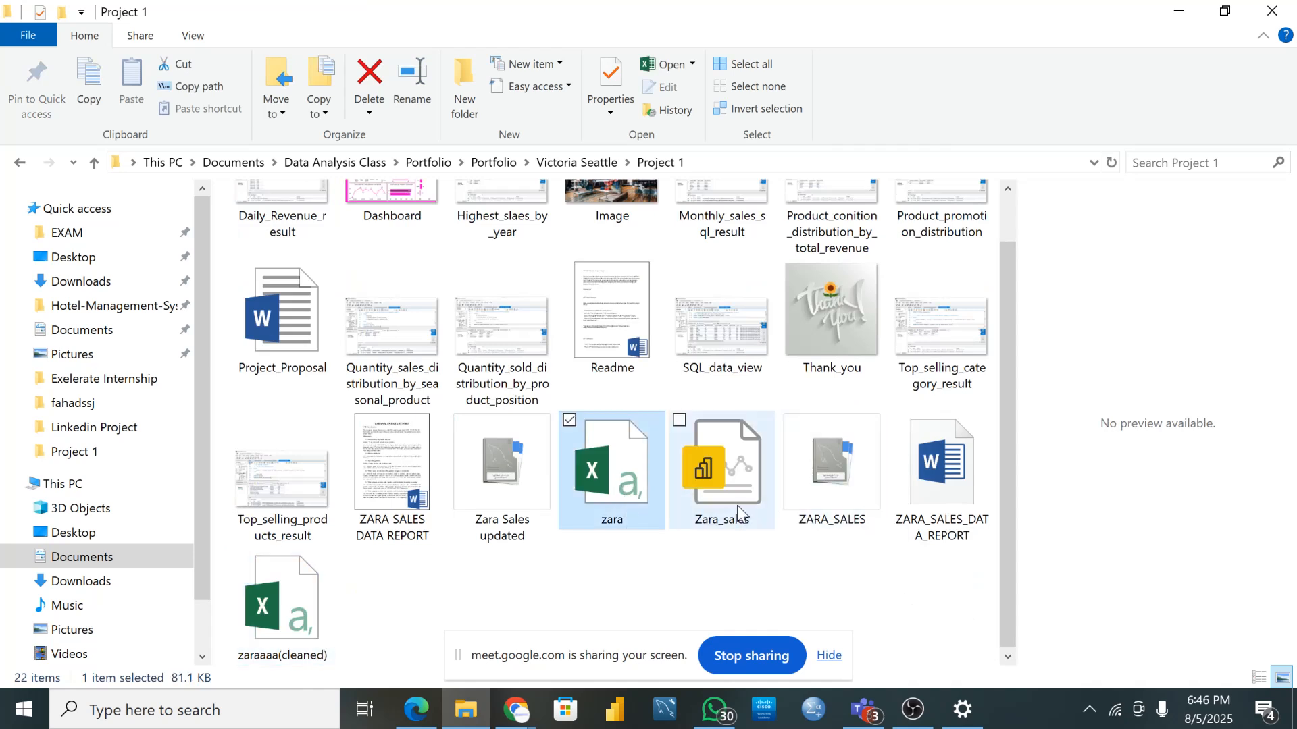
left_click(736, 505)
left_click(841, 496)
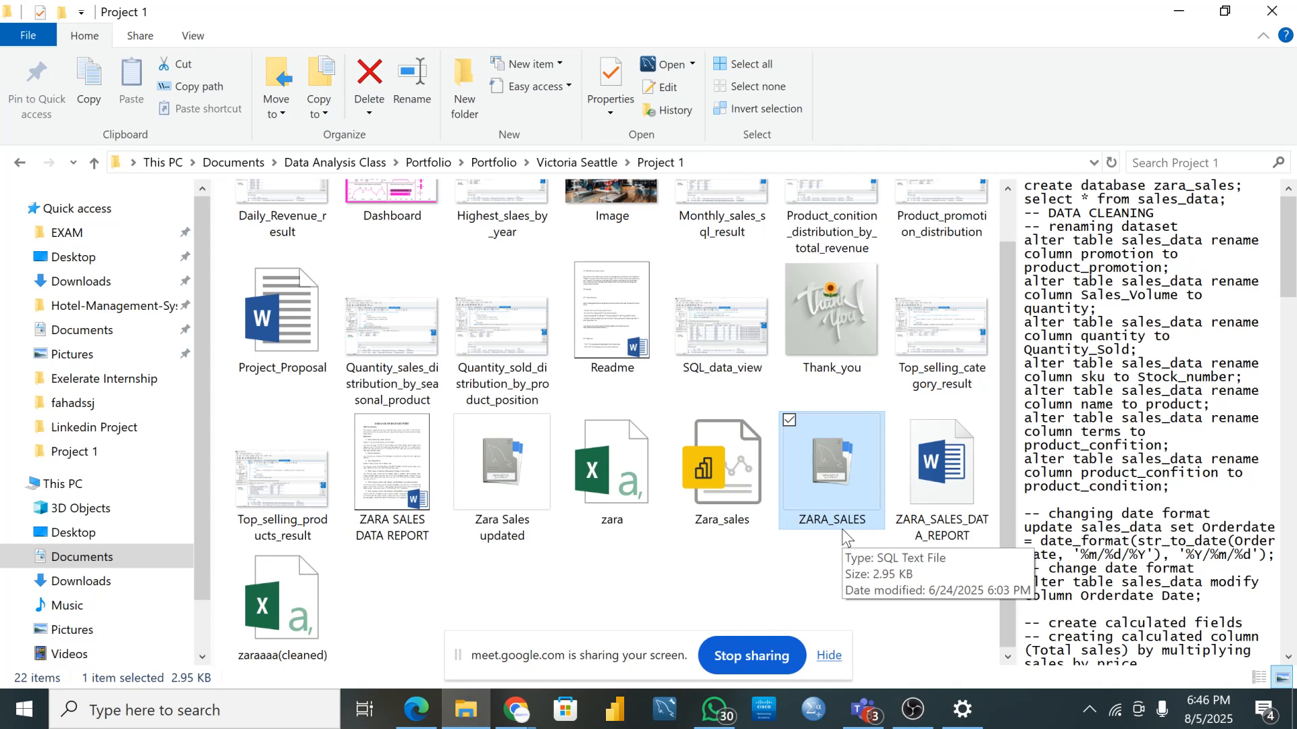
scroll(814, 371, "up", 1)
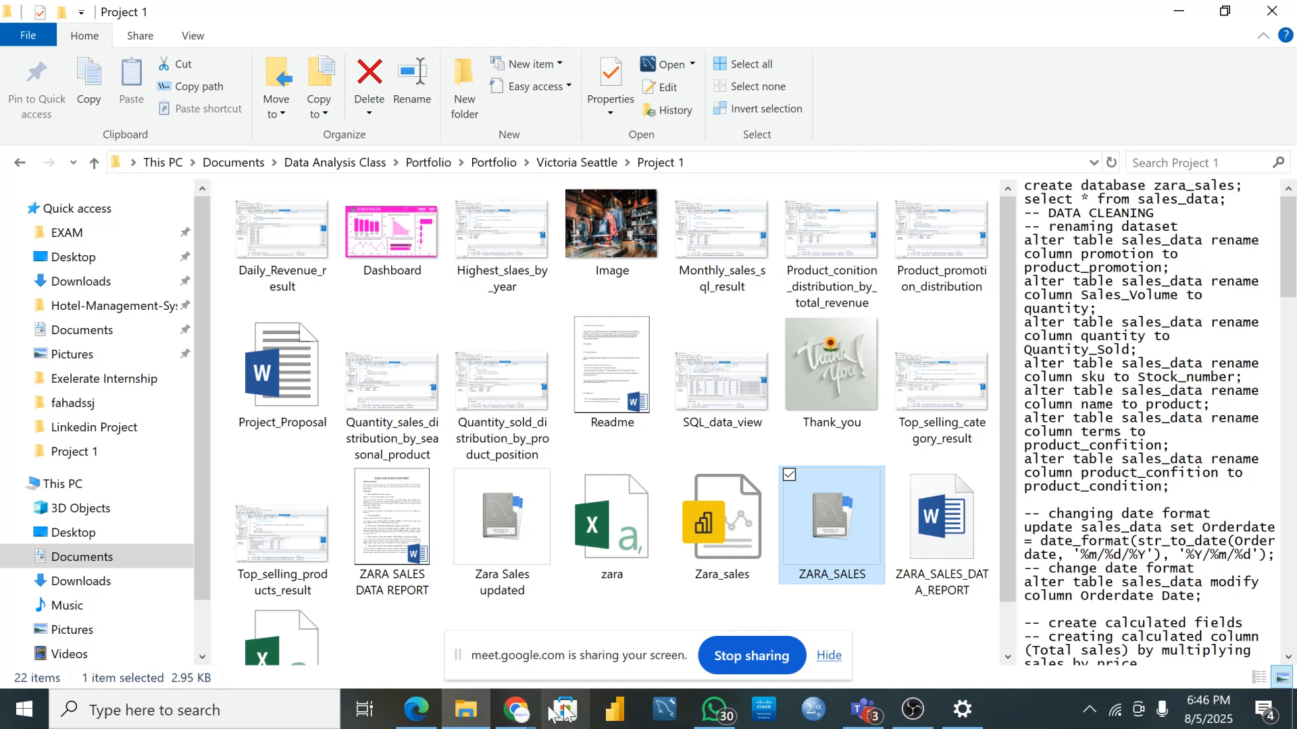
- Bring the Google Meet window in Chrome back to the front
left_click(516, 706)
mouse_move(516, 706)
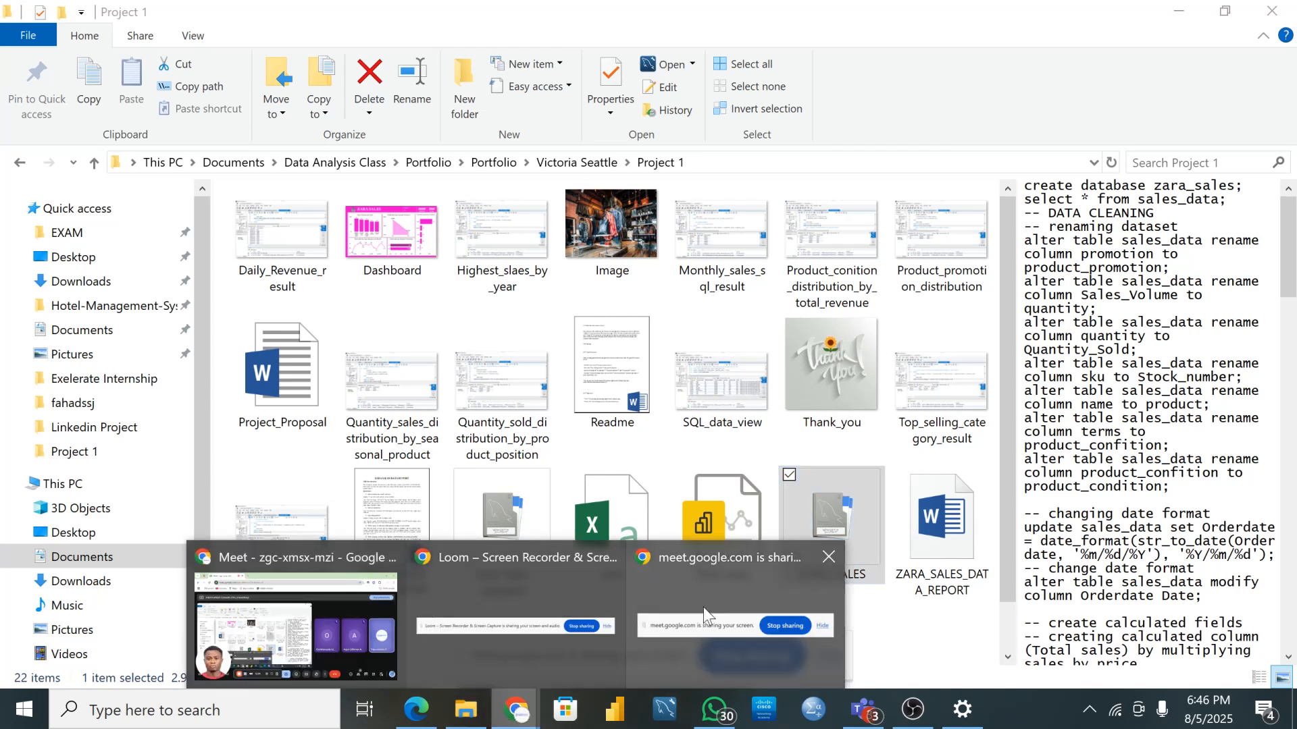
left_click(285, 617)
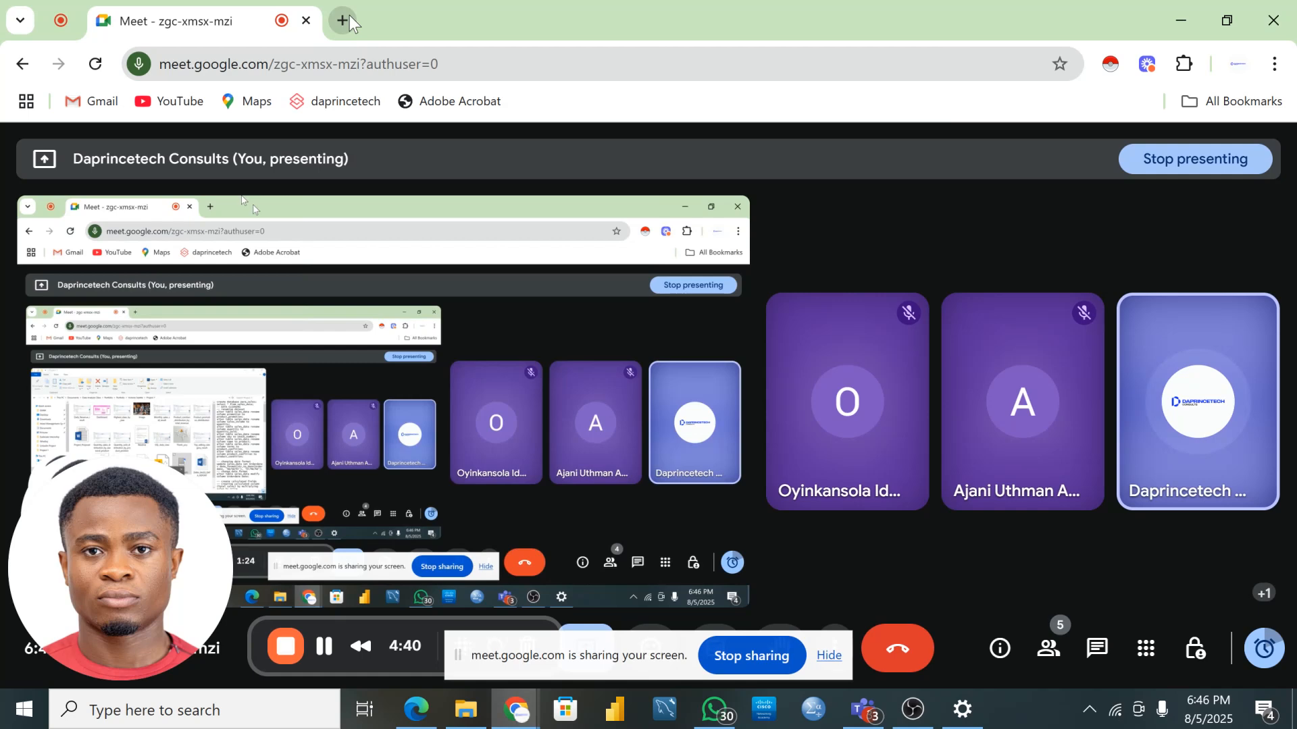
- Open Pinterest in a new tab, click its search bar, then bring the Project 1 folder back
left_click(343, 21)
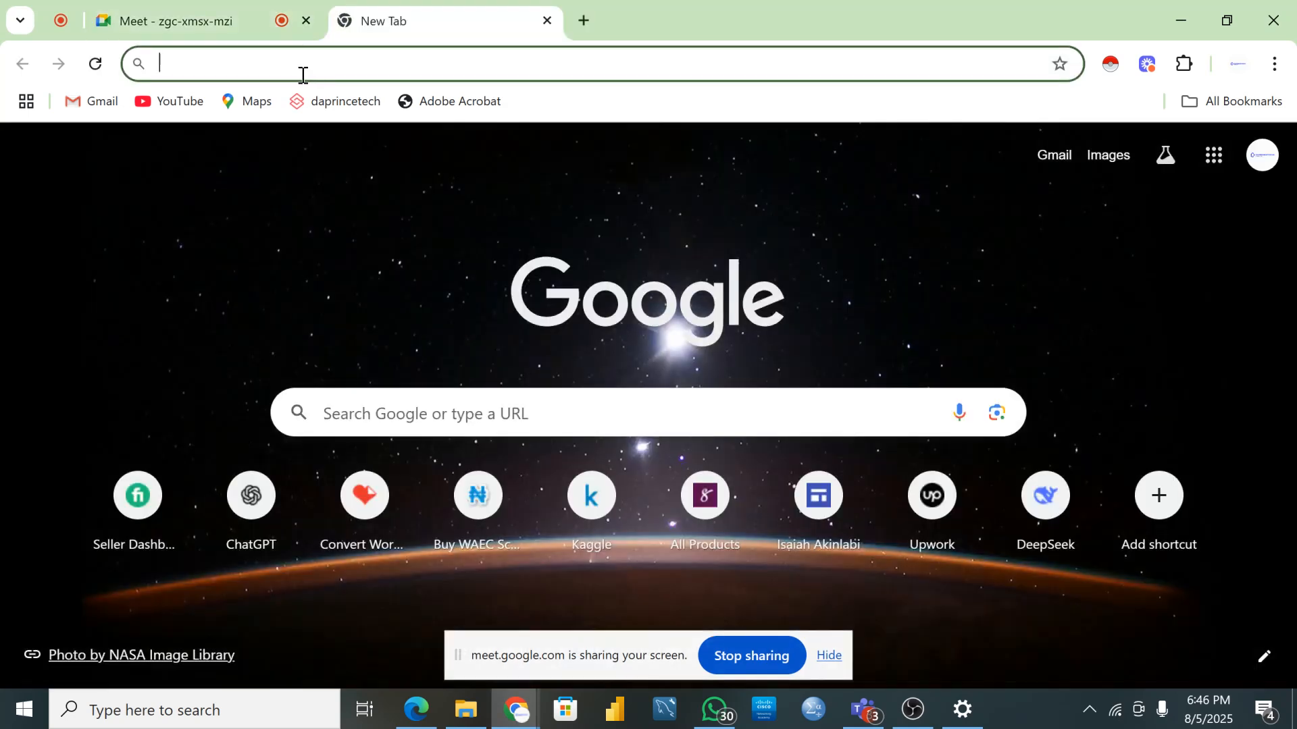
type("Pinterest.com")
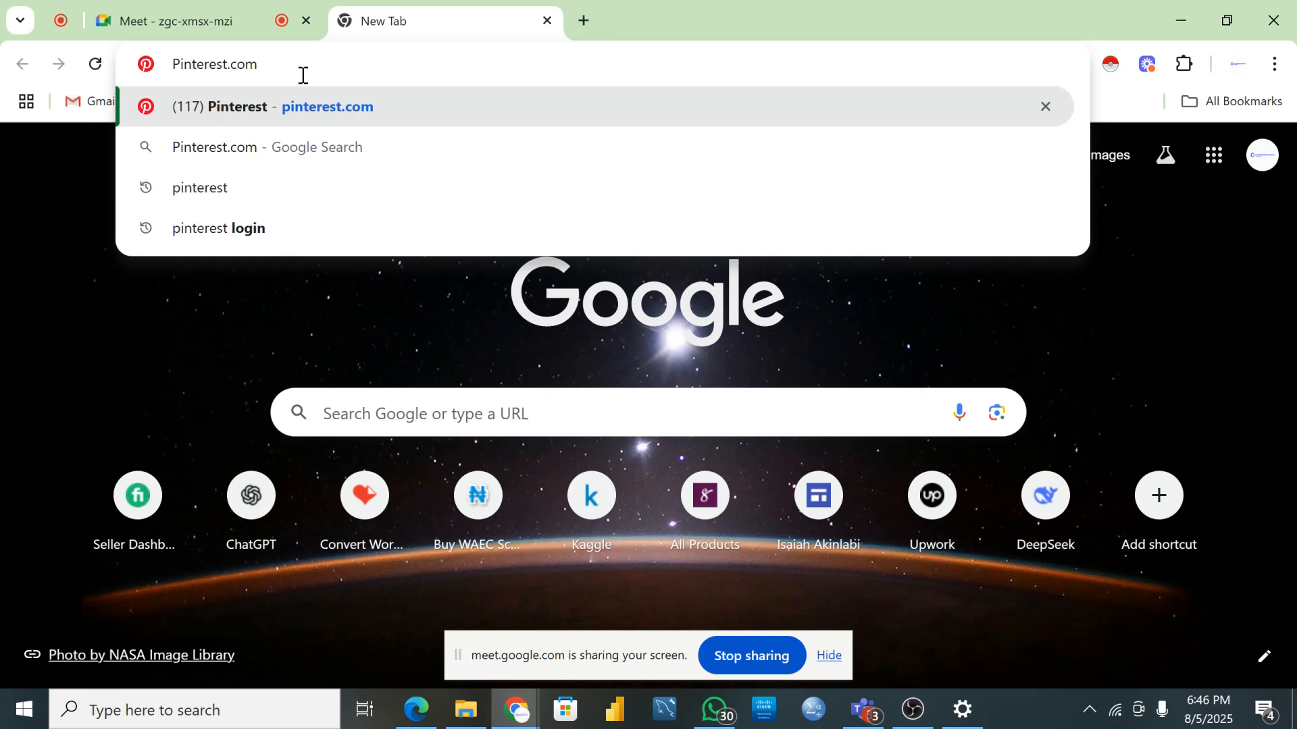
key("Return")
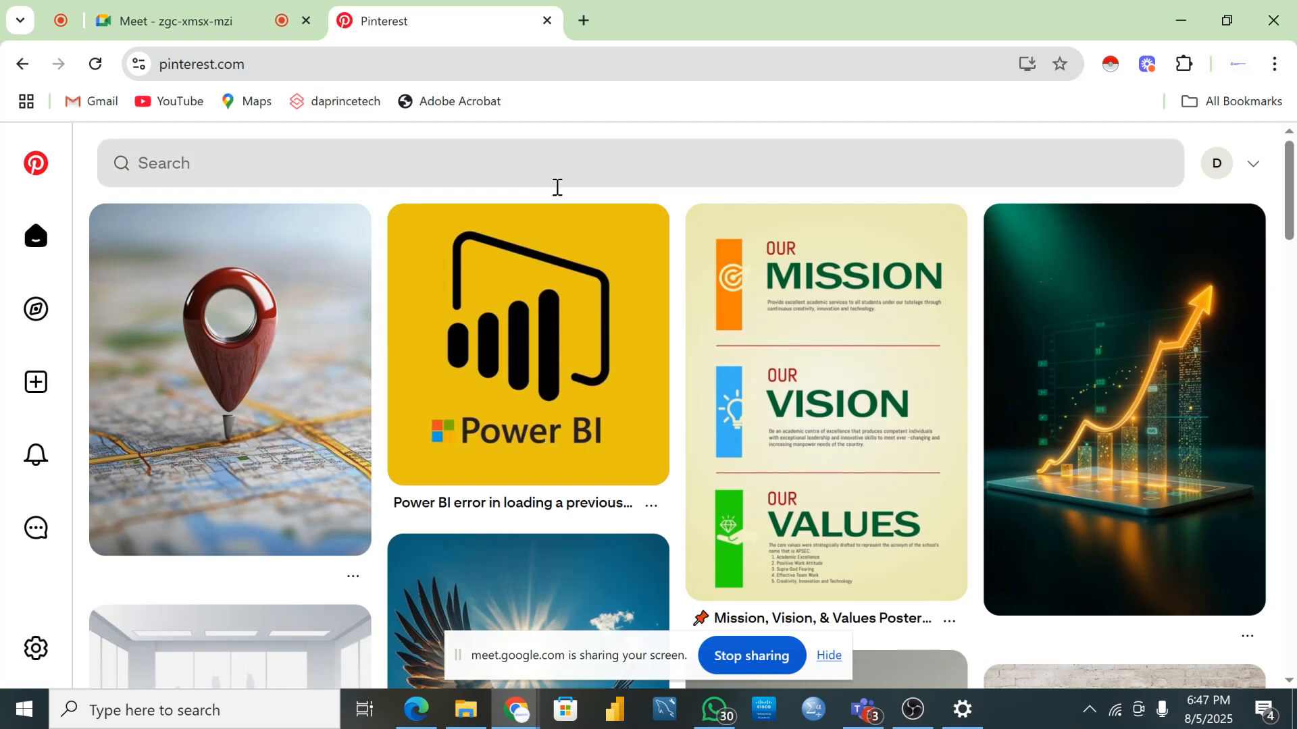
left_click(363, 165)
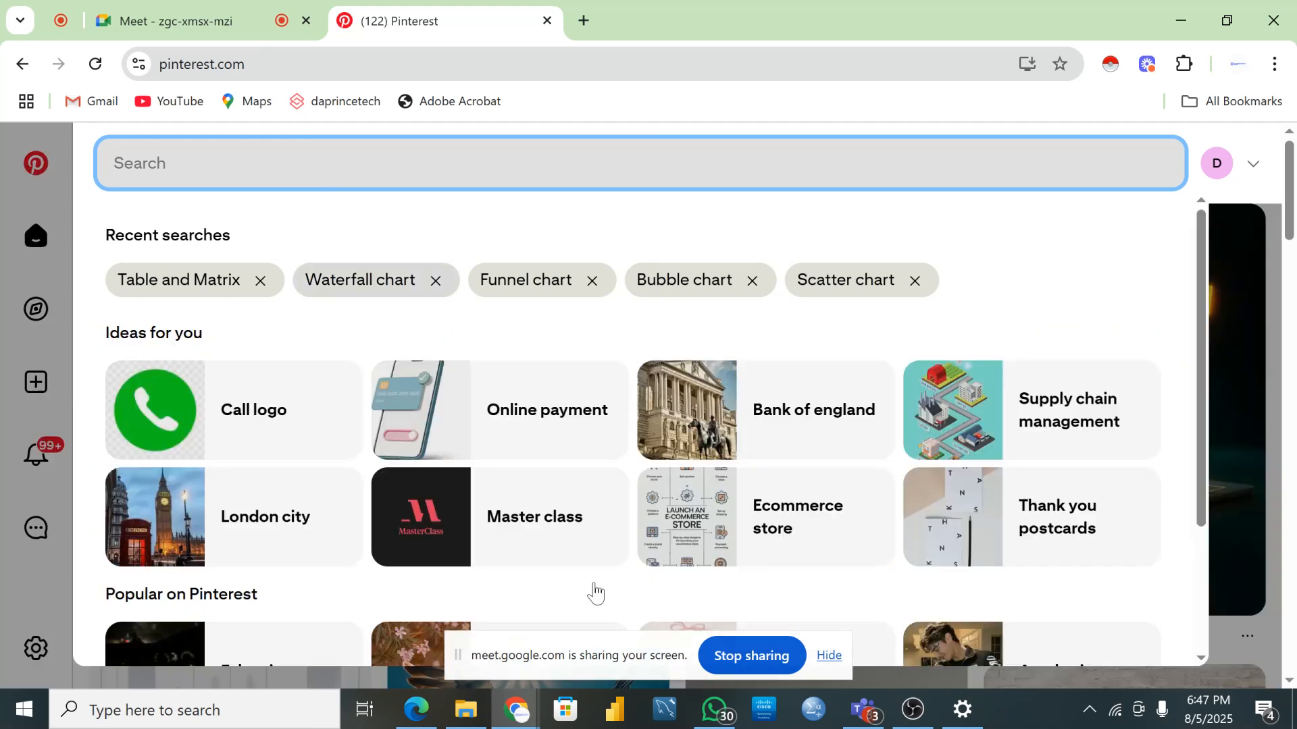
left_click(475, 711)
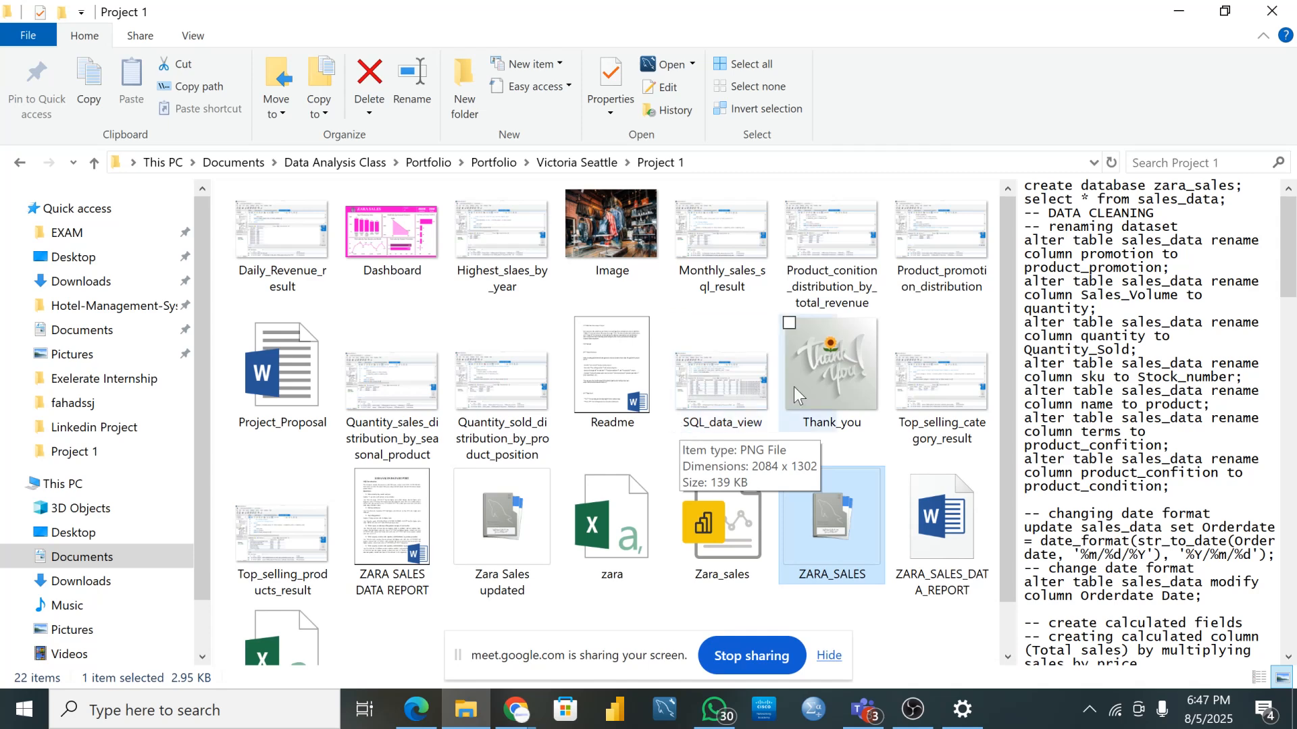
- Minimize the Project 1 folder window to reveal Pinterest's recent searches
left_click(459, 714)
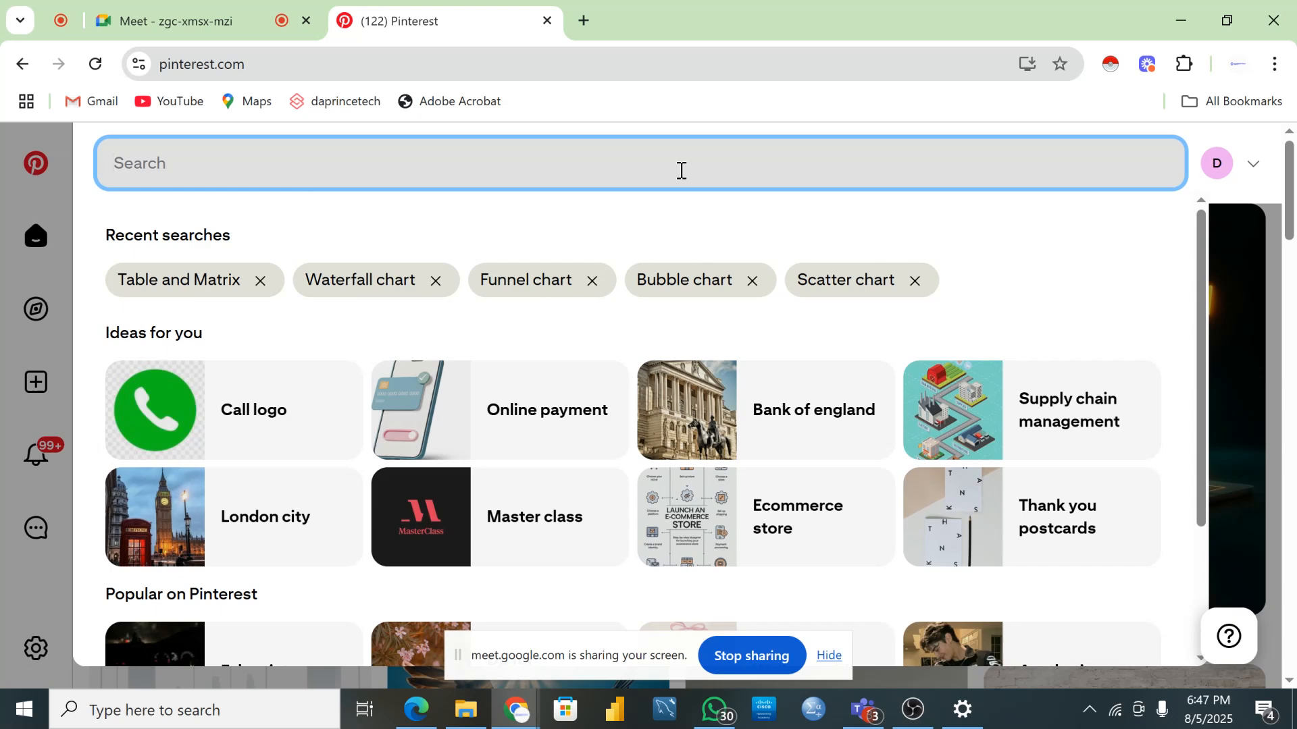
- Search Pinterest for 'Supermarket', then switch to the Google Meet tab
type("S")
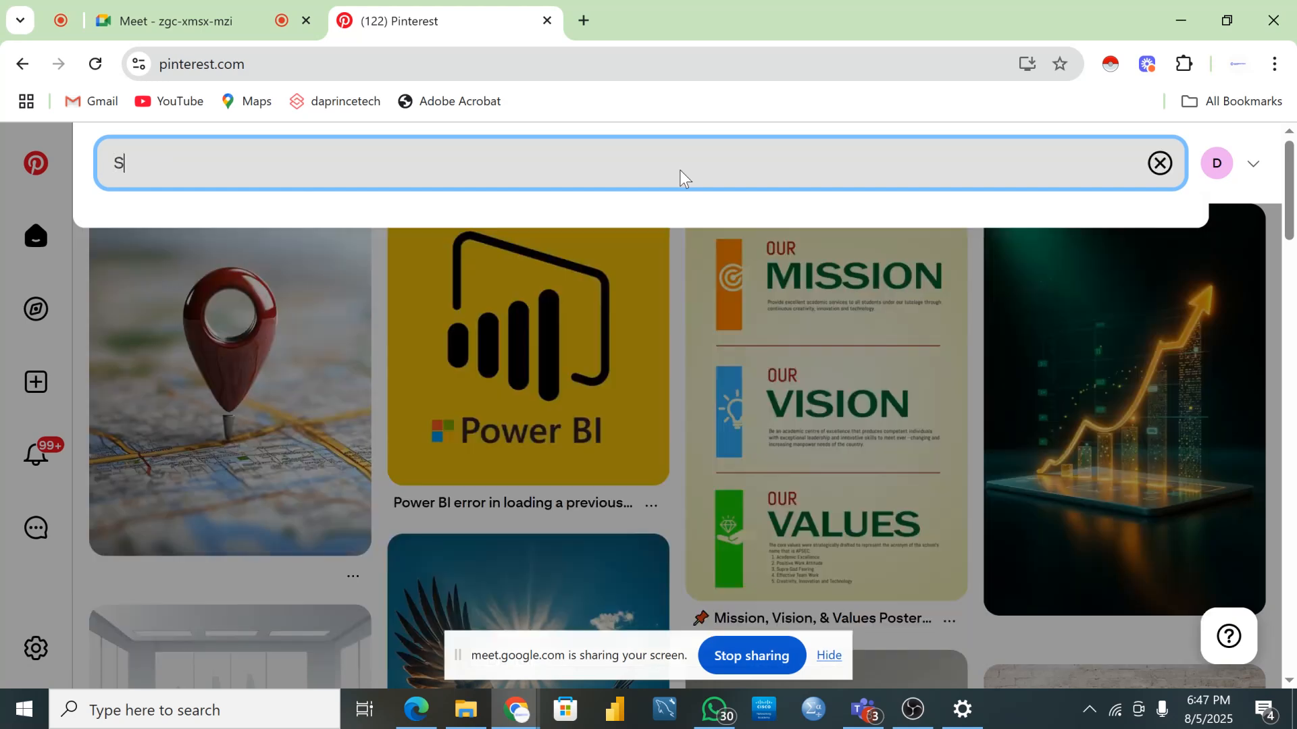
type("uper")
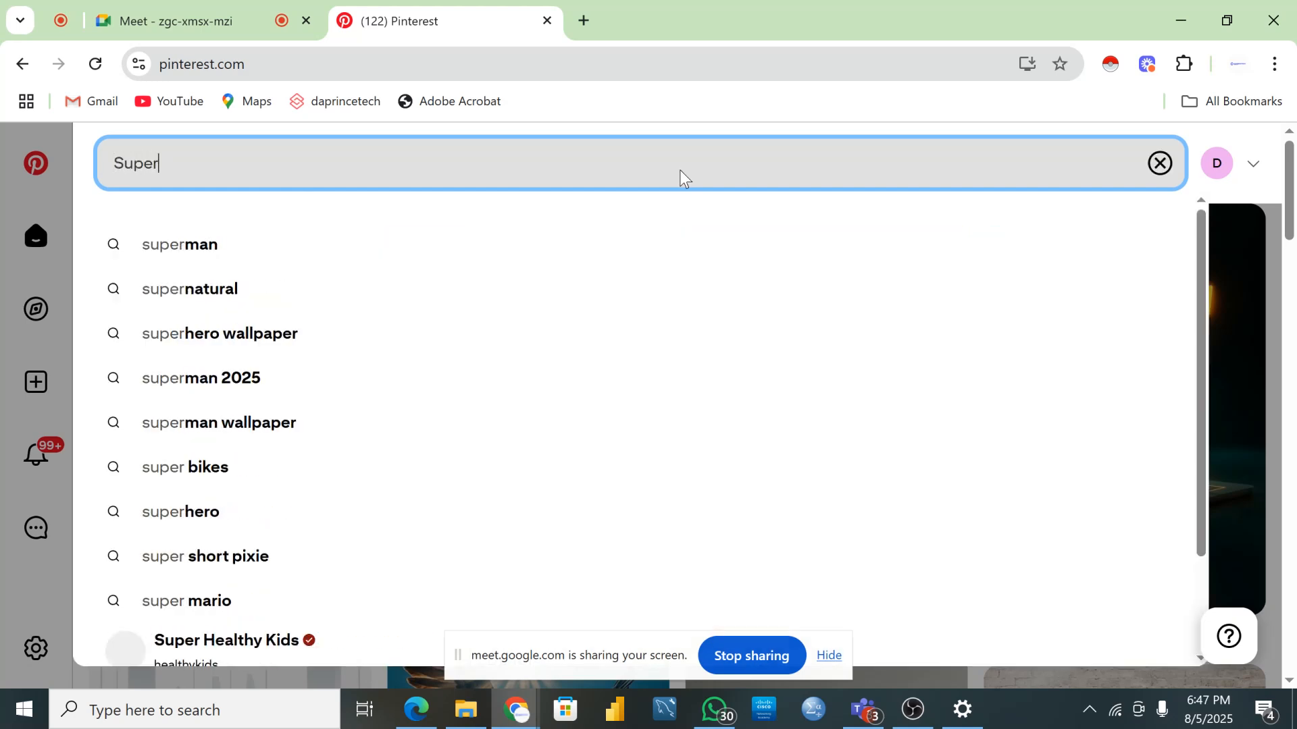
type("marke")
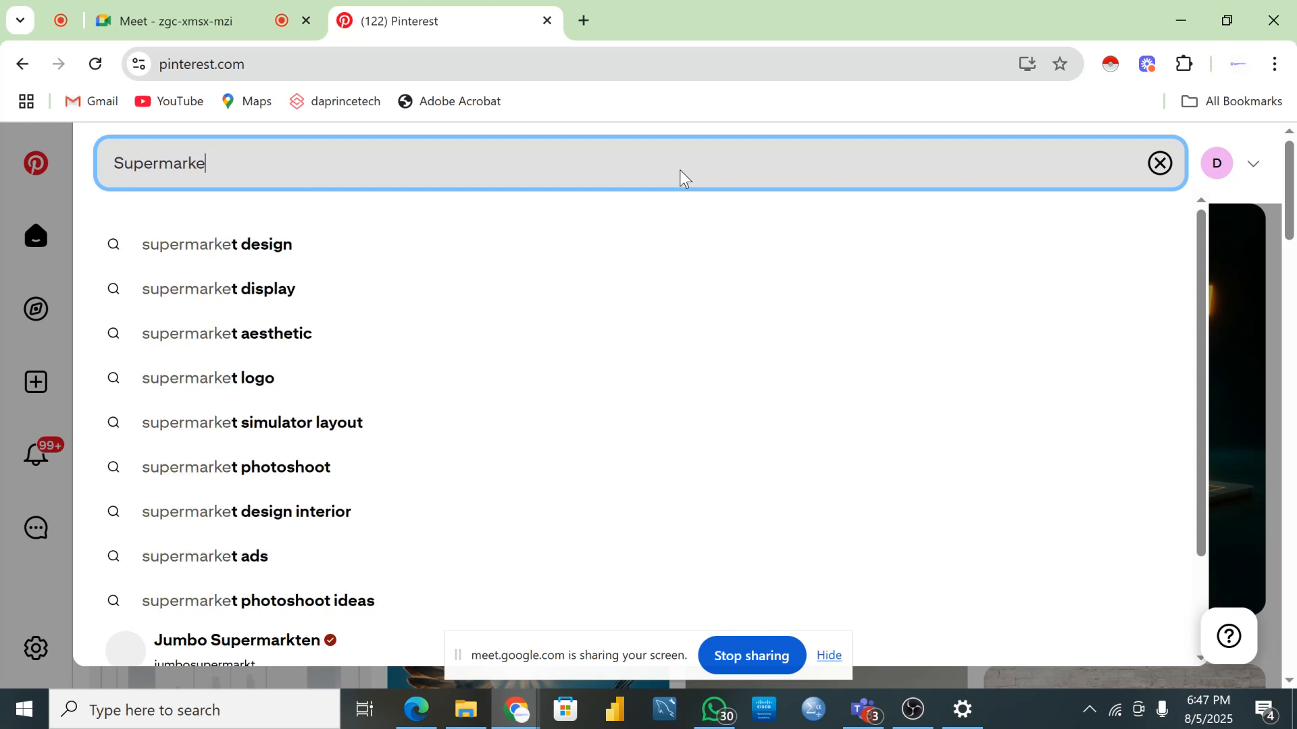
type("t")
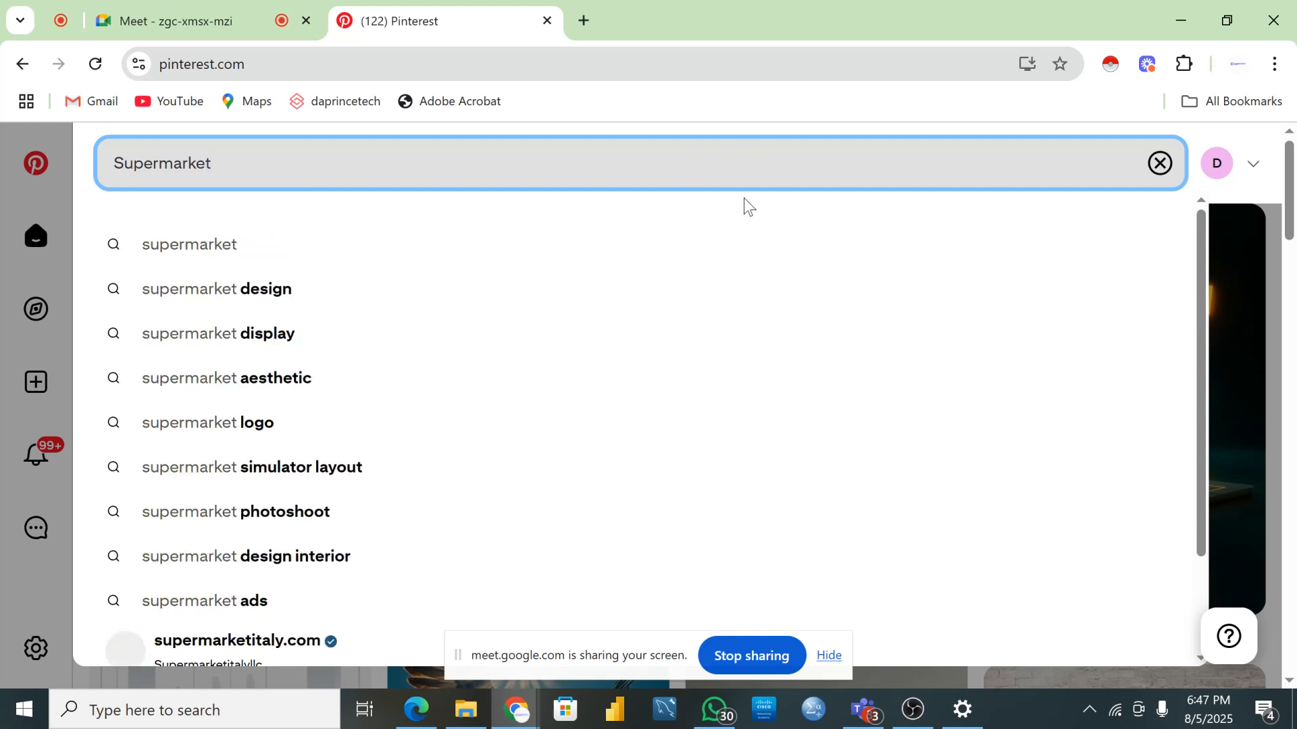
key("Return")
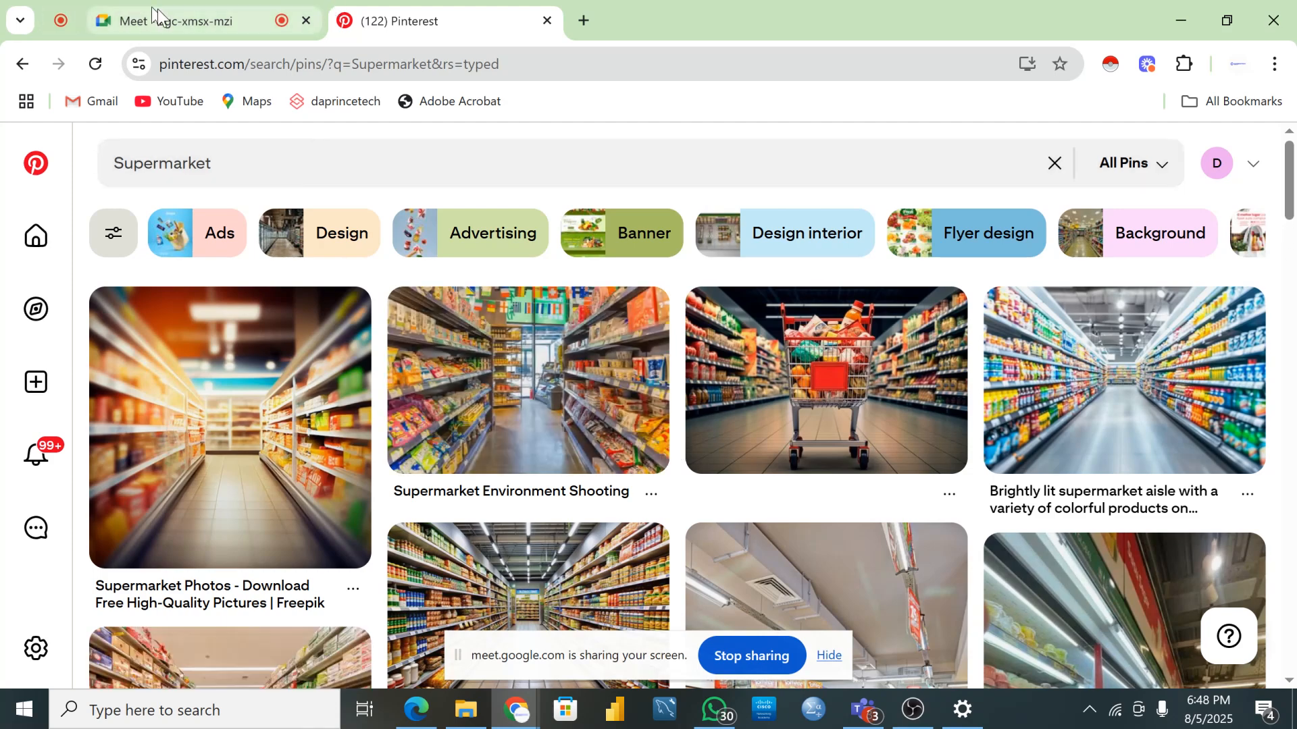
left_click(155, 10)
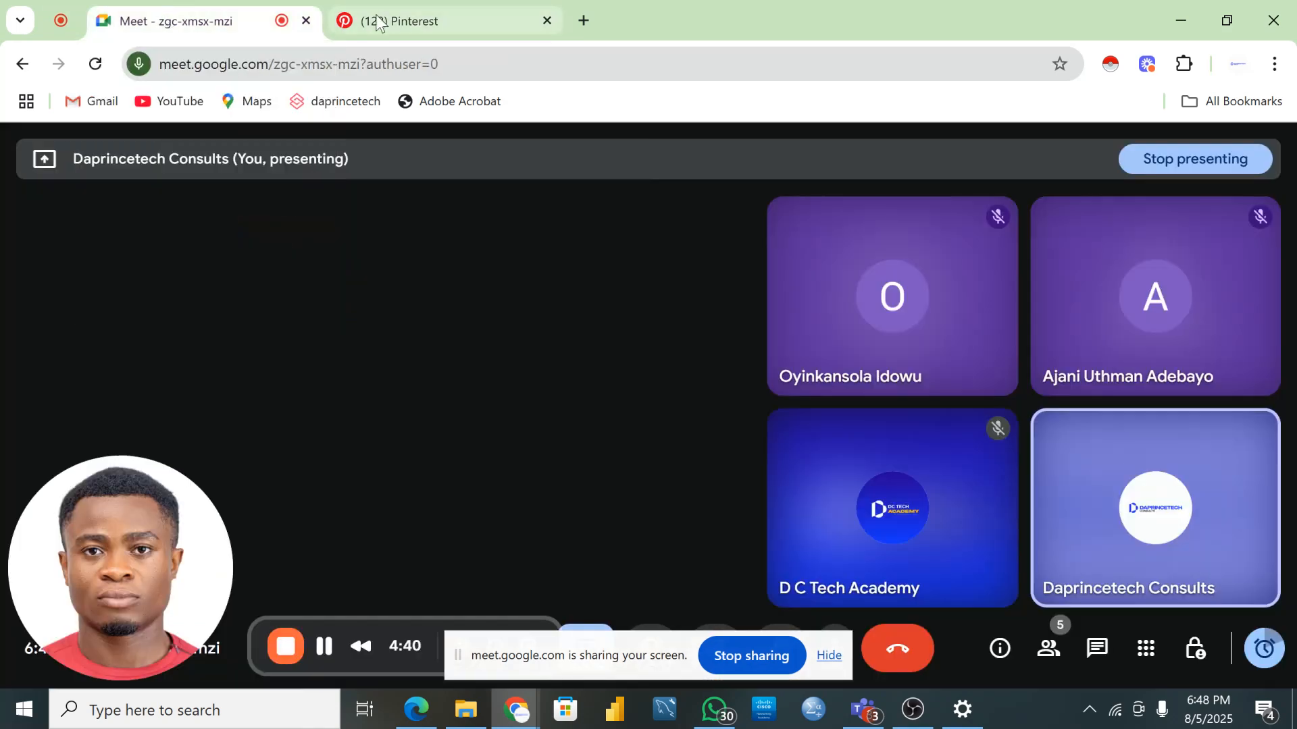
- Close the Pinterest tab and preview the Thank_you image in the Project 1 folder
left_click(411, 8)
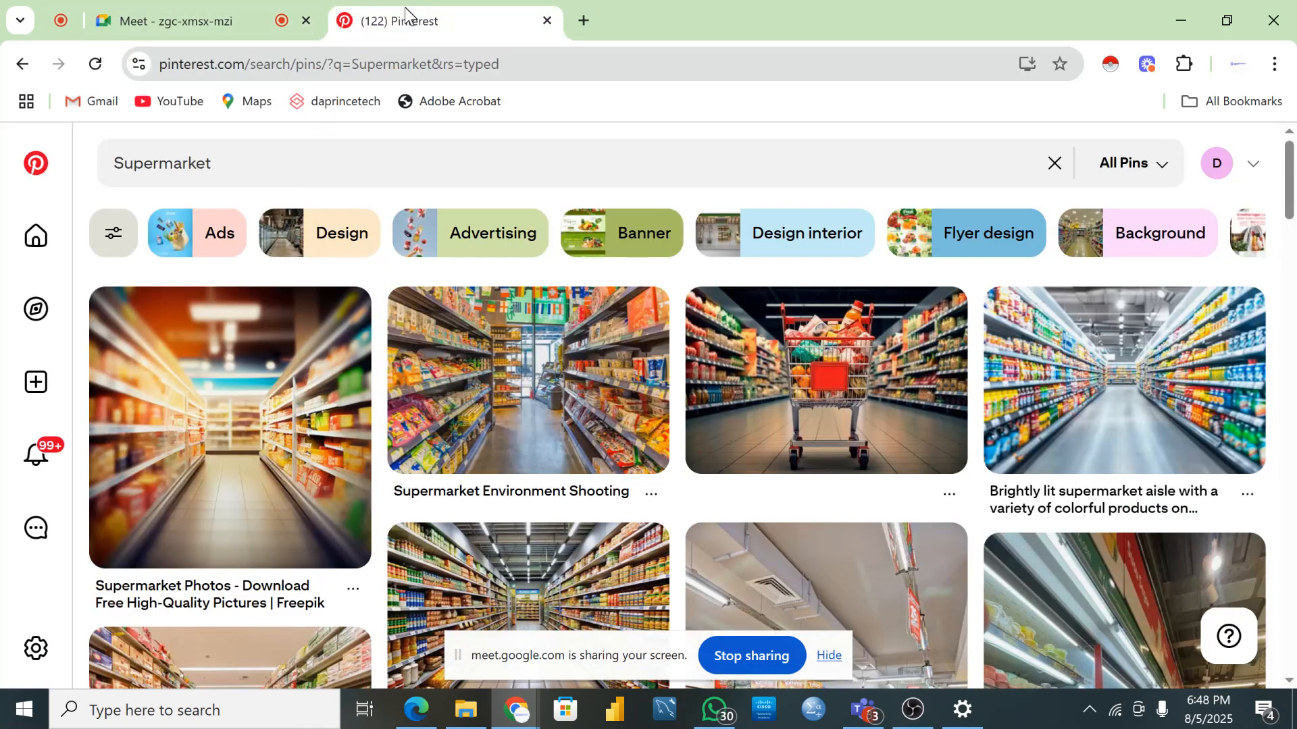
left_click(547, 20)
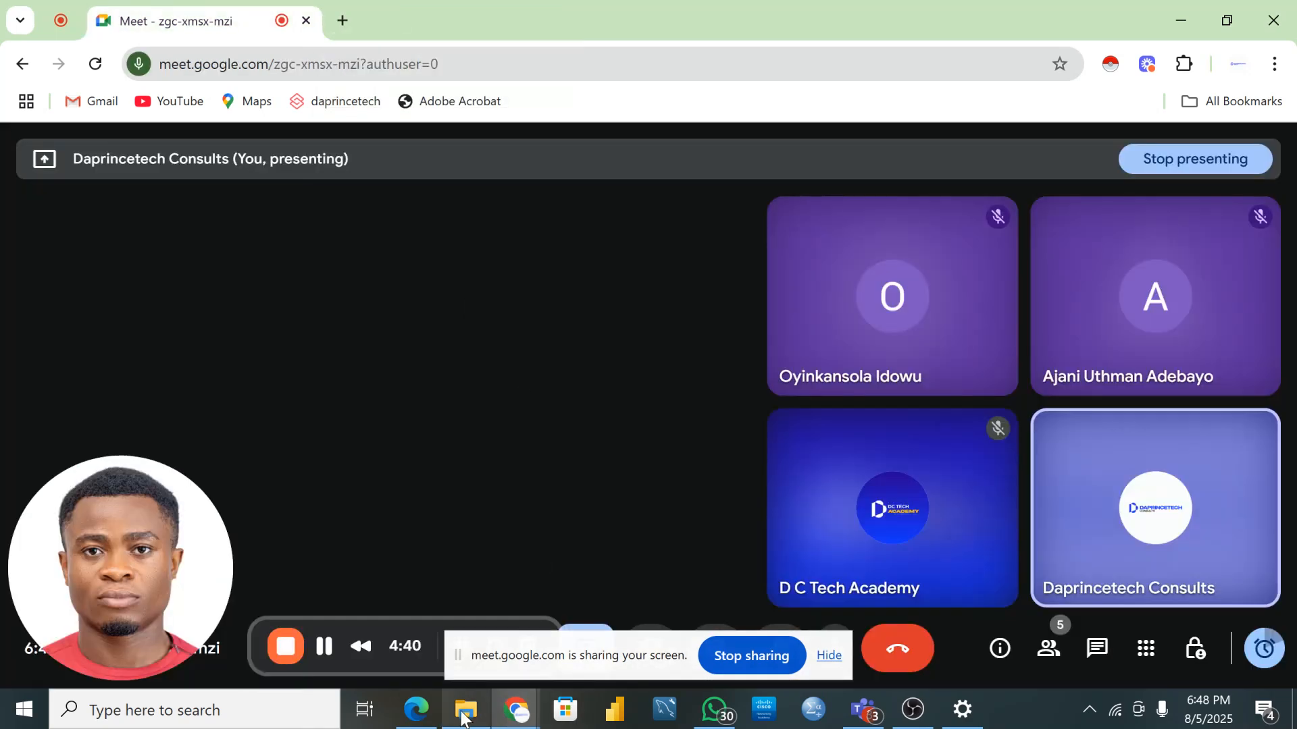
mouse_move(463, 714)
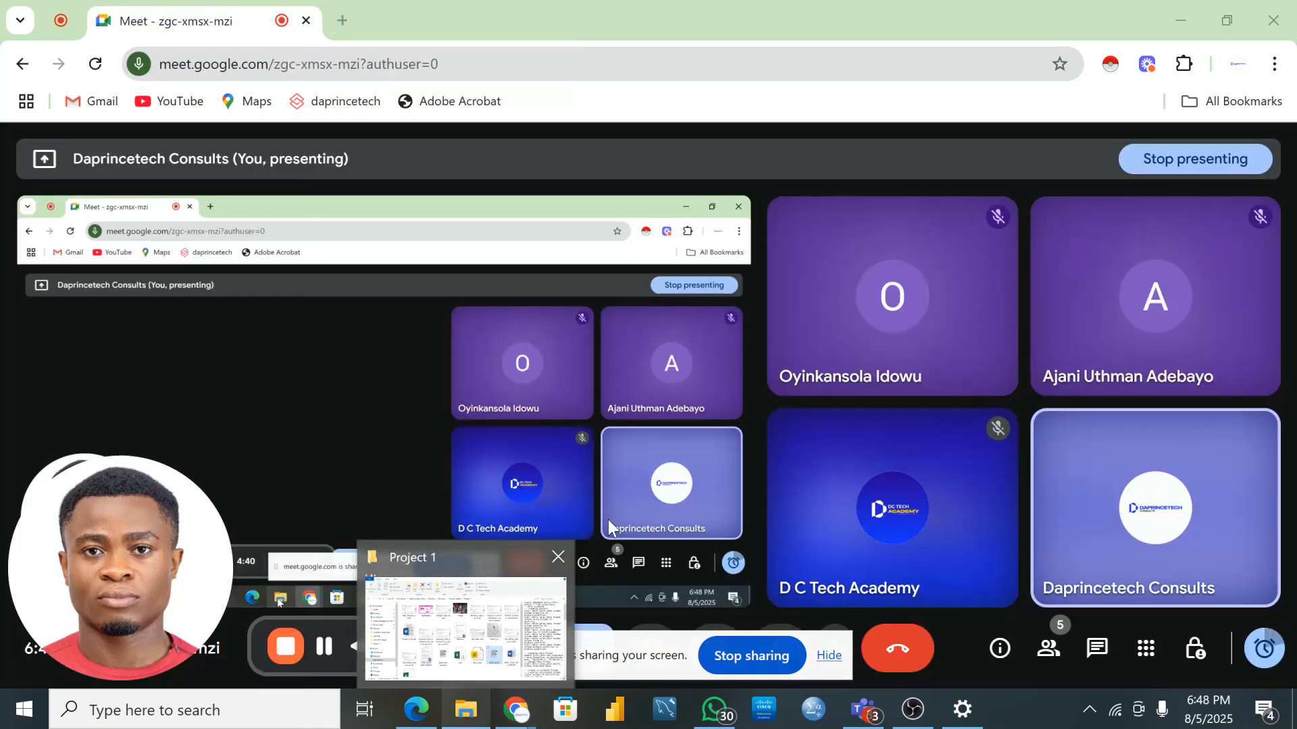
left_click(520, 596)
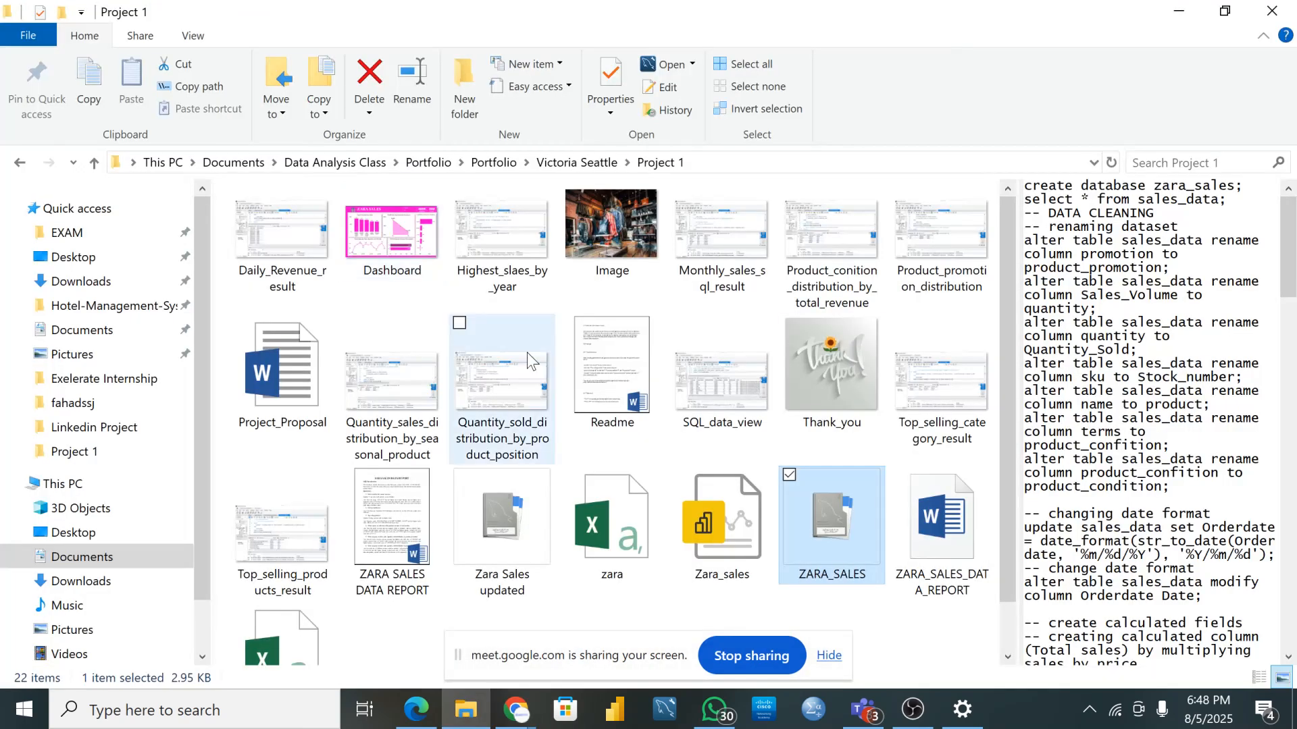
left_click(838, 394)
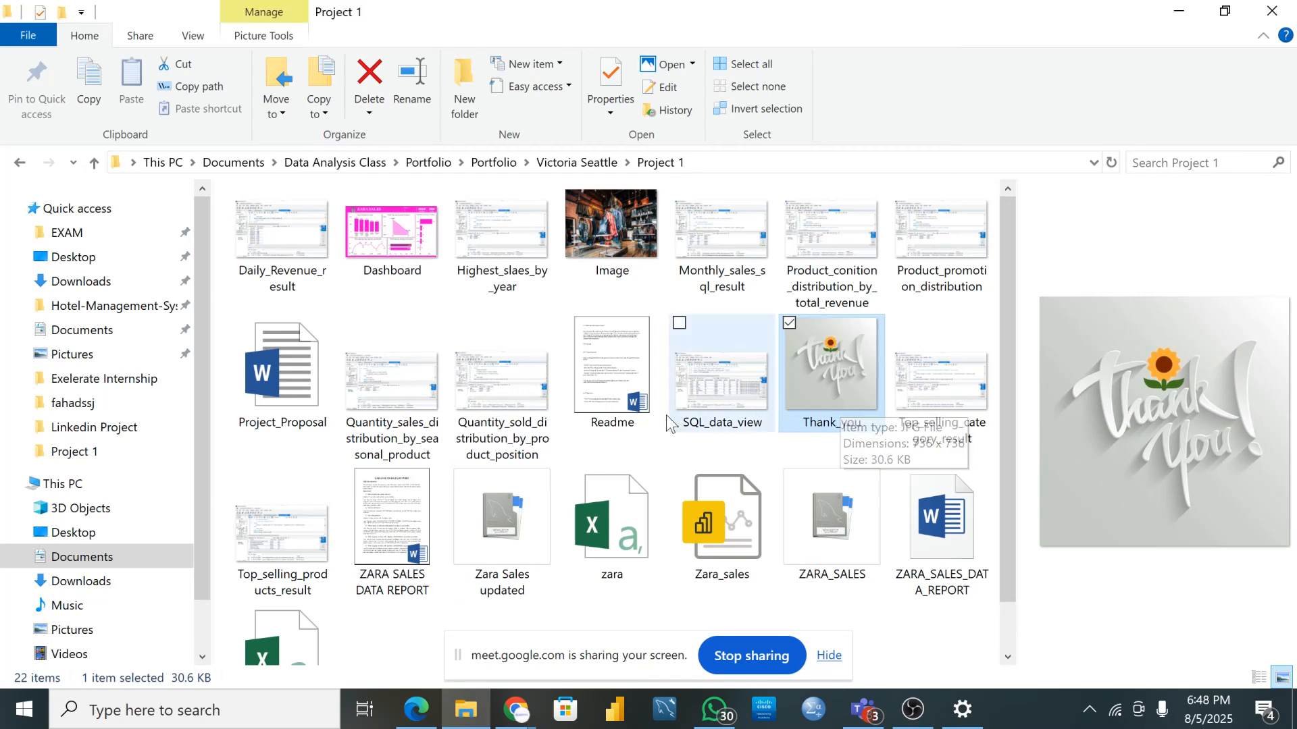
- Return to Chrome's Meet window and open a new blank tab
left_click(517, 716)
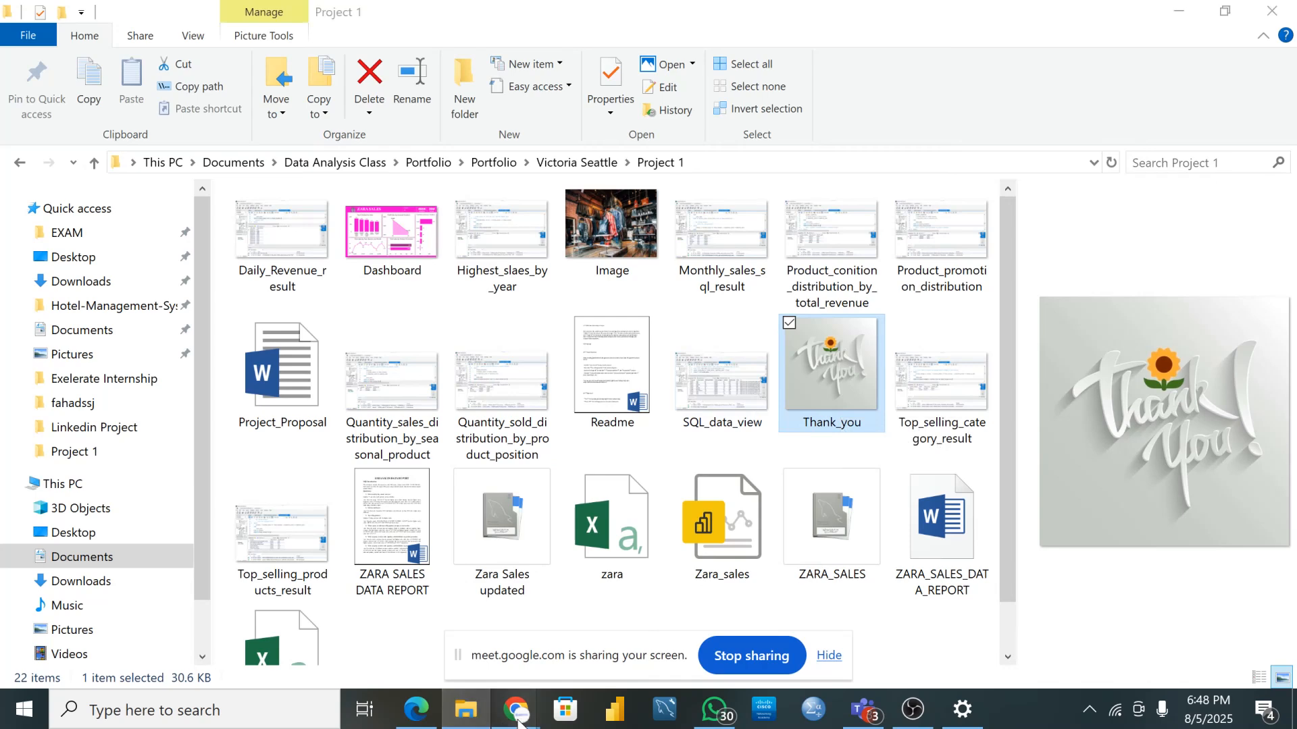
left_click(318, 610)
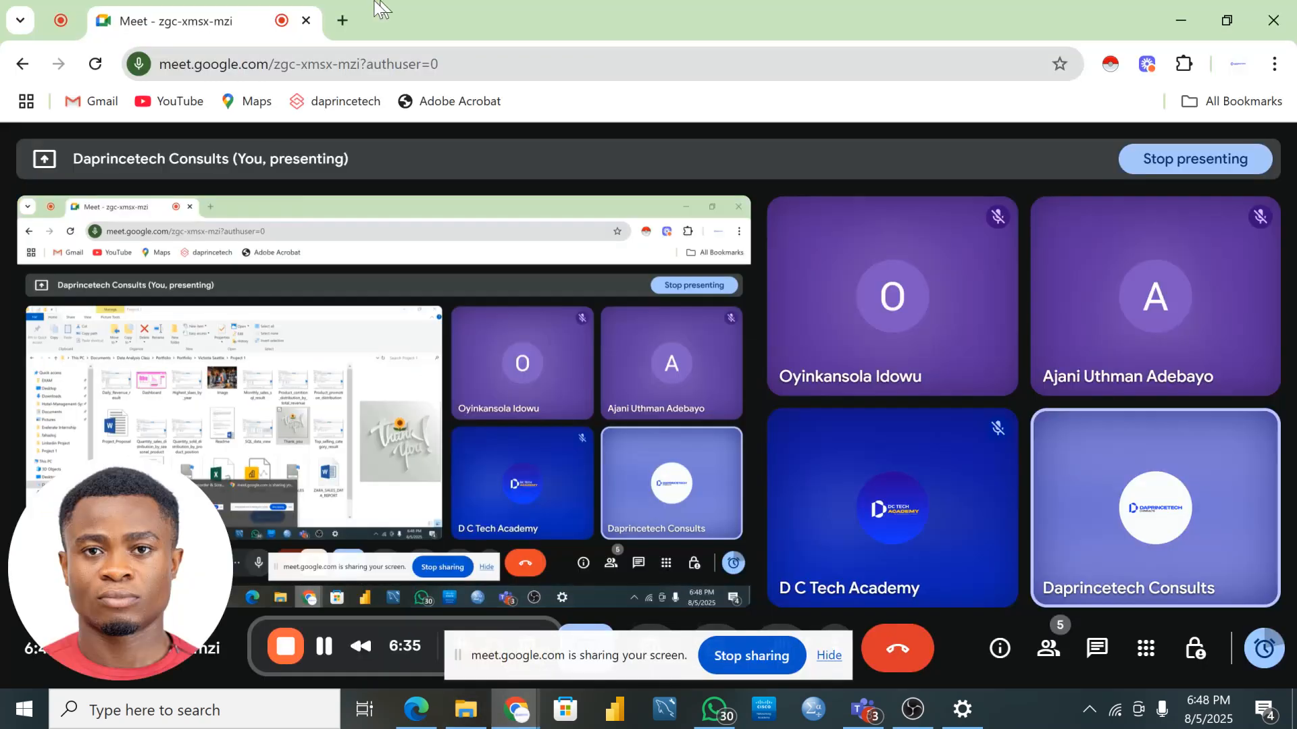
left_click(342, 20)
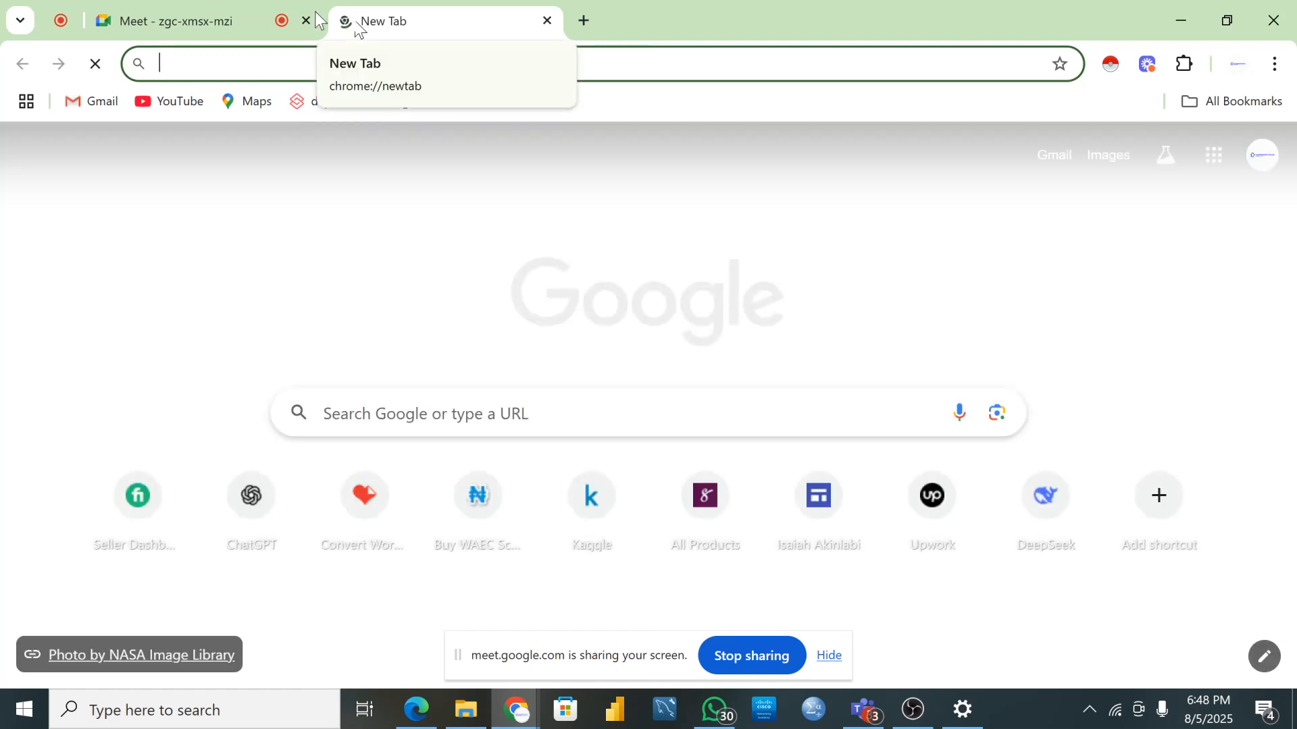
- Enter 'gith' in the address bar and go to github.com
left_click(290, 68)
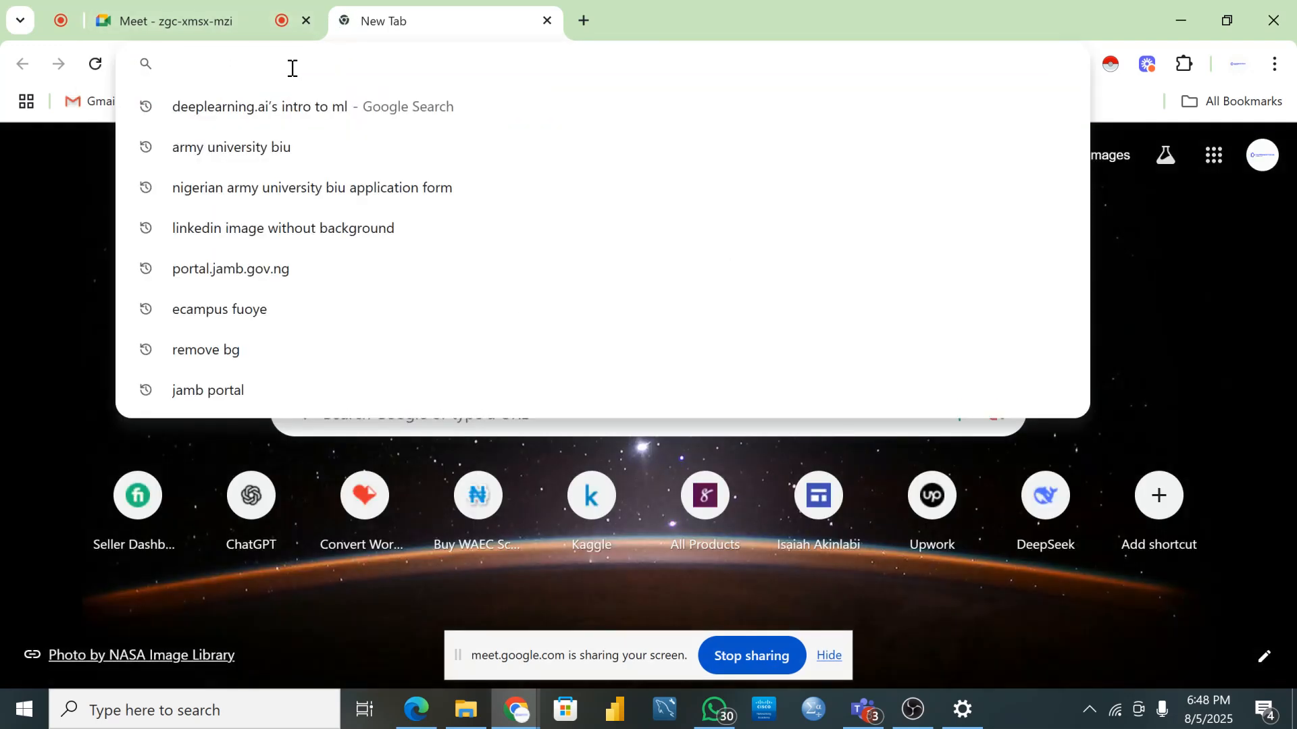
type("gith")
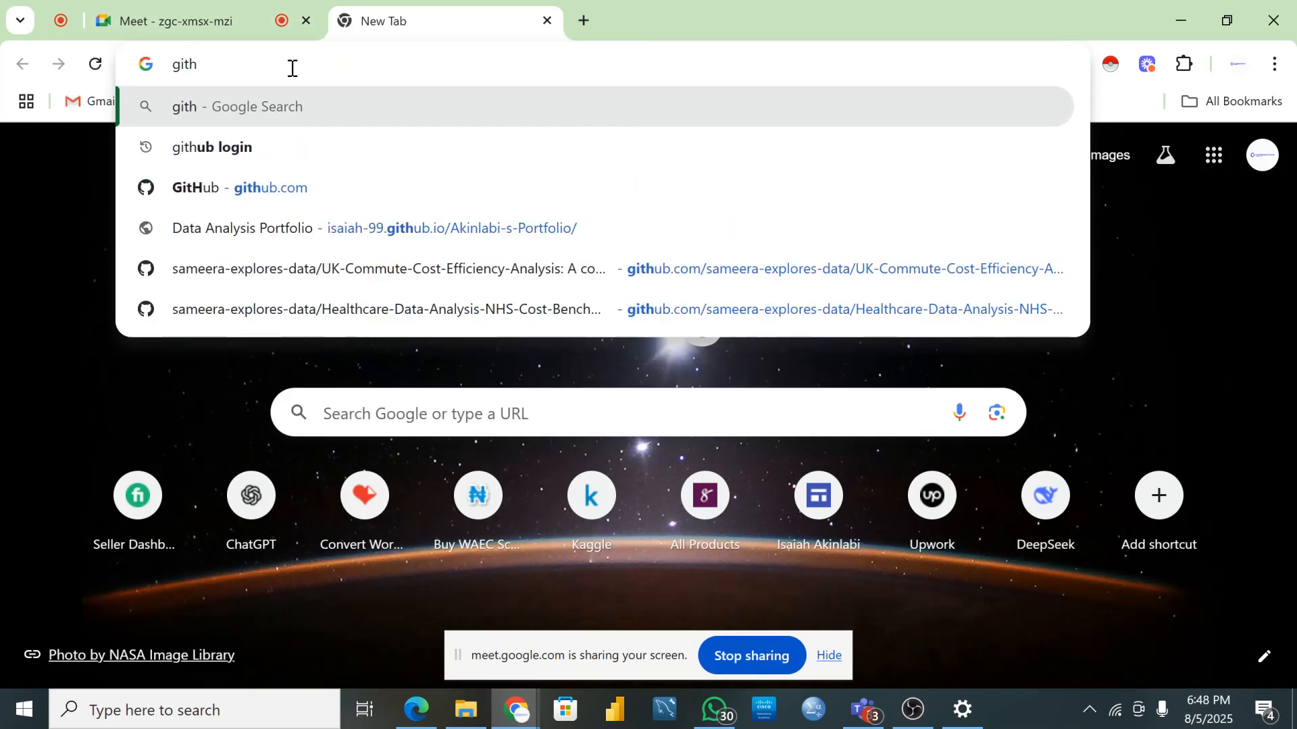
left_click(292, 179)
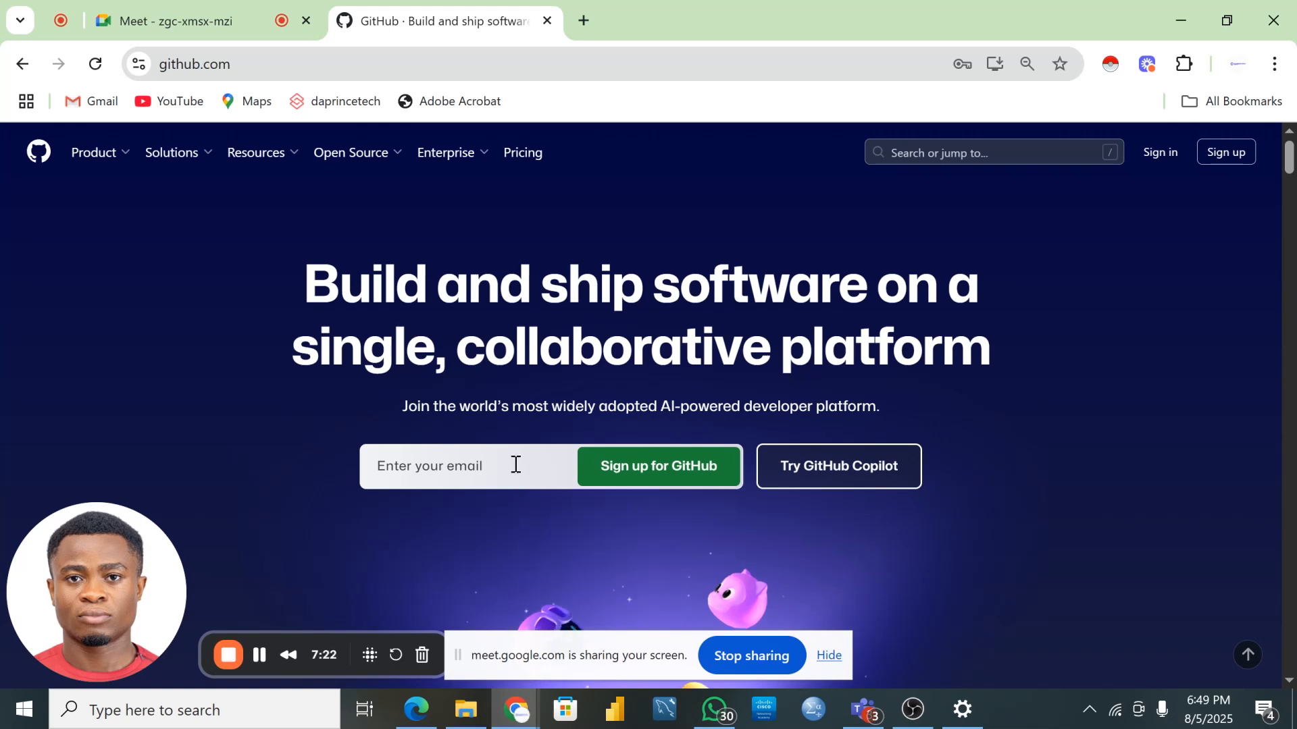
- Sign in to the GitHub account with its username and password to reach the dashboard
left_click(1159, 152)
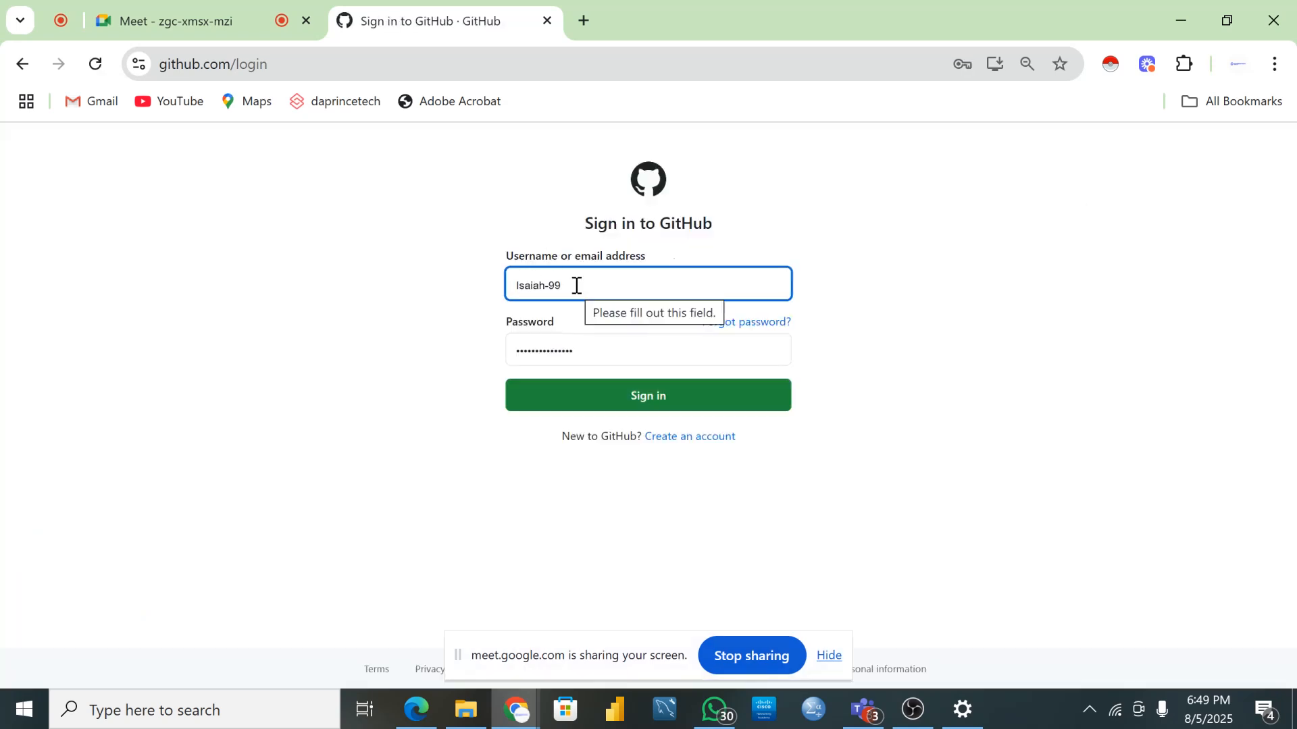
left_click(629, 395)
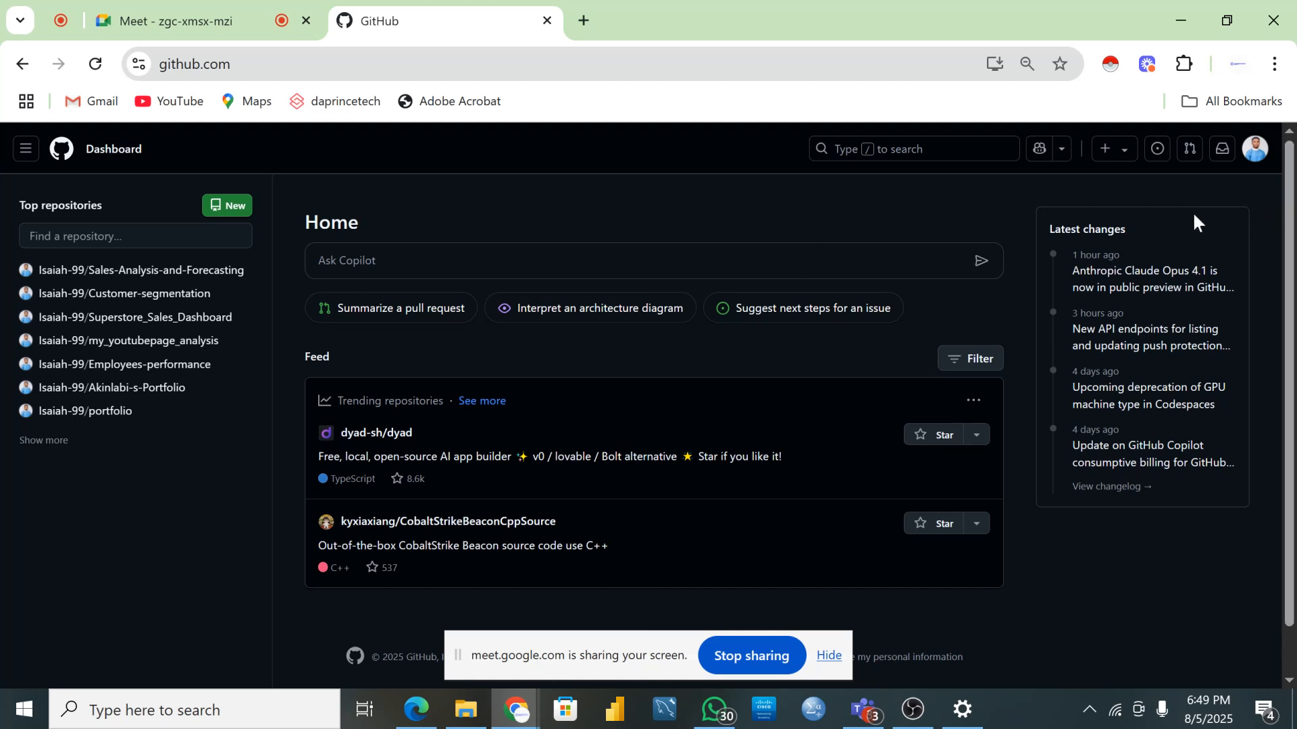
- Choose Your profile from the avatar menu to view the account's profile overview
left_click(1258, 150)
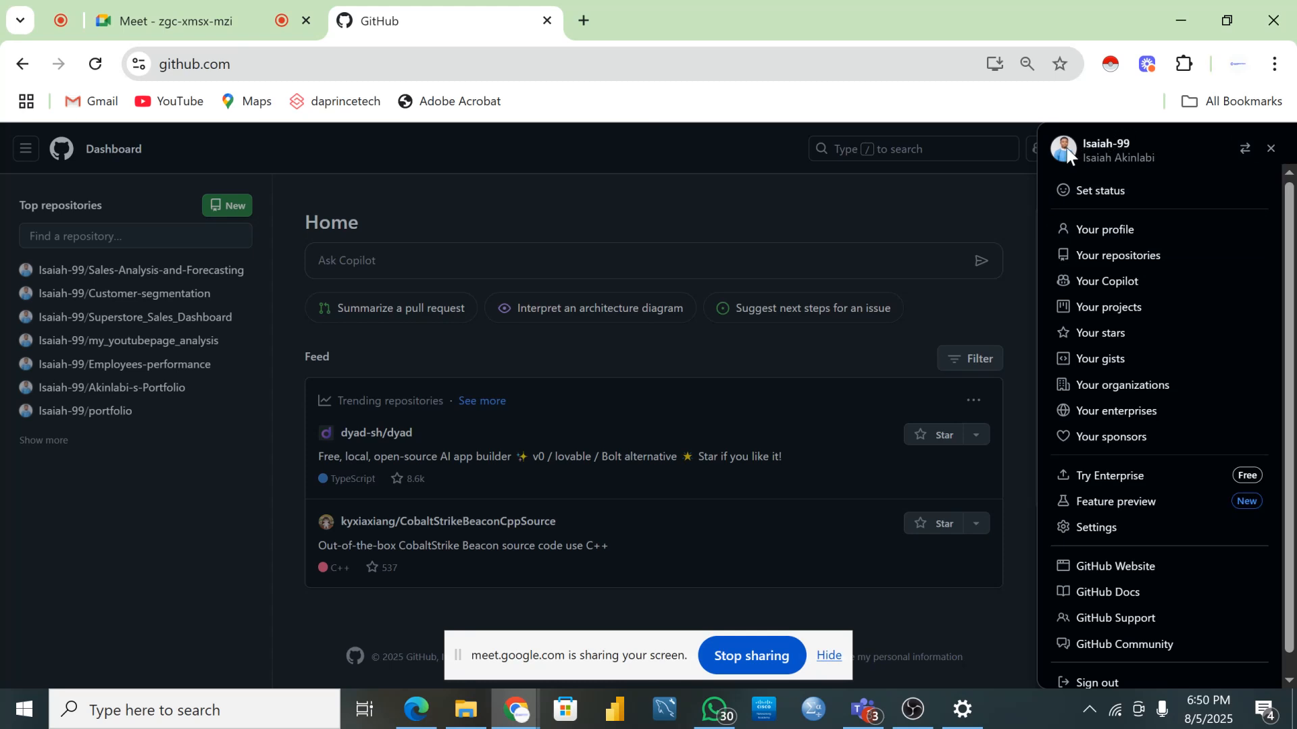
left_click(1122, 233)
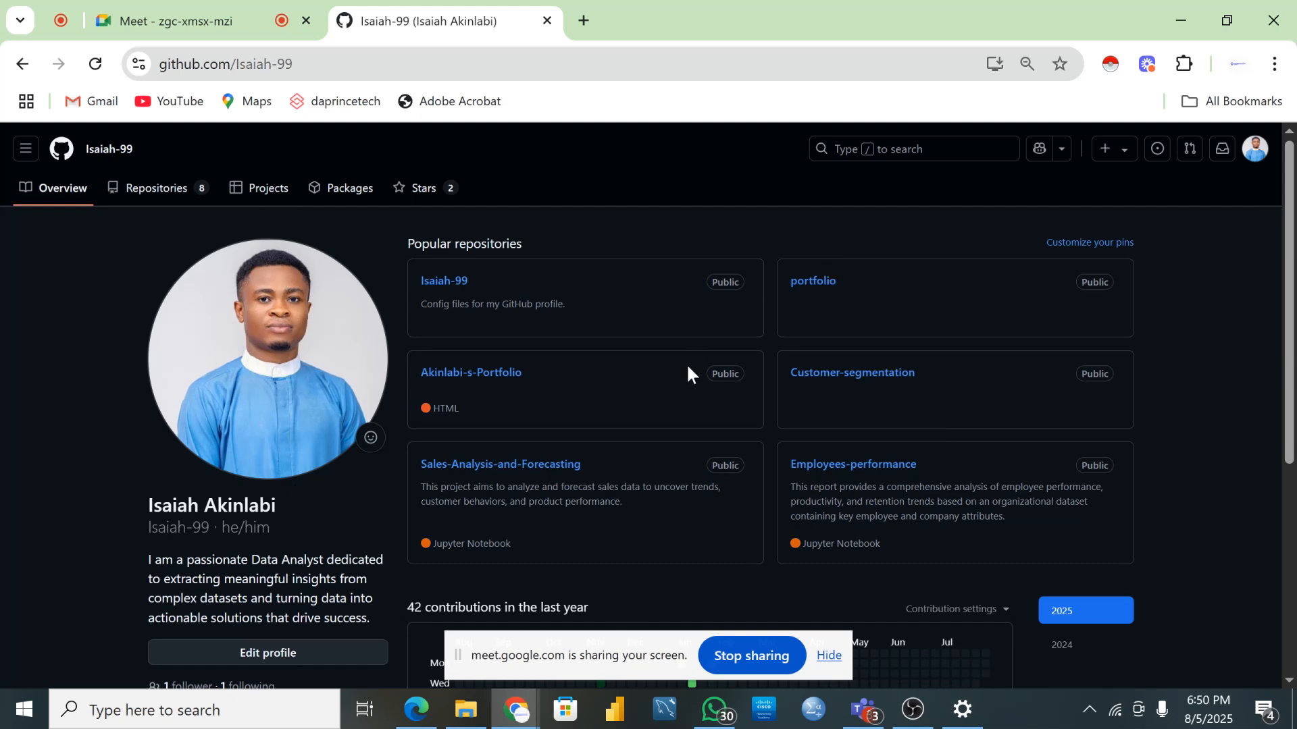
scroll(755, 533, "down", 4)
scroll(999, 459, "up", 4)
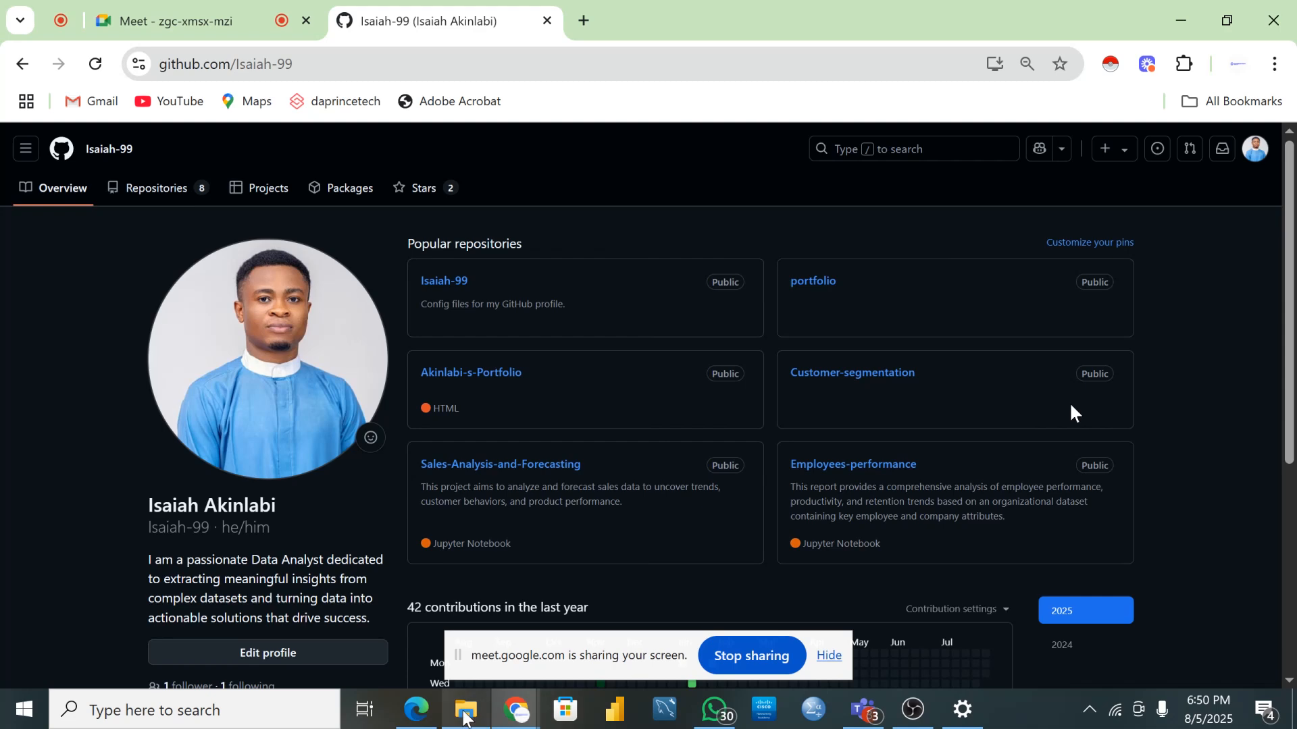
mouse_move(464, 716)
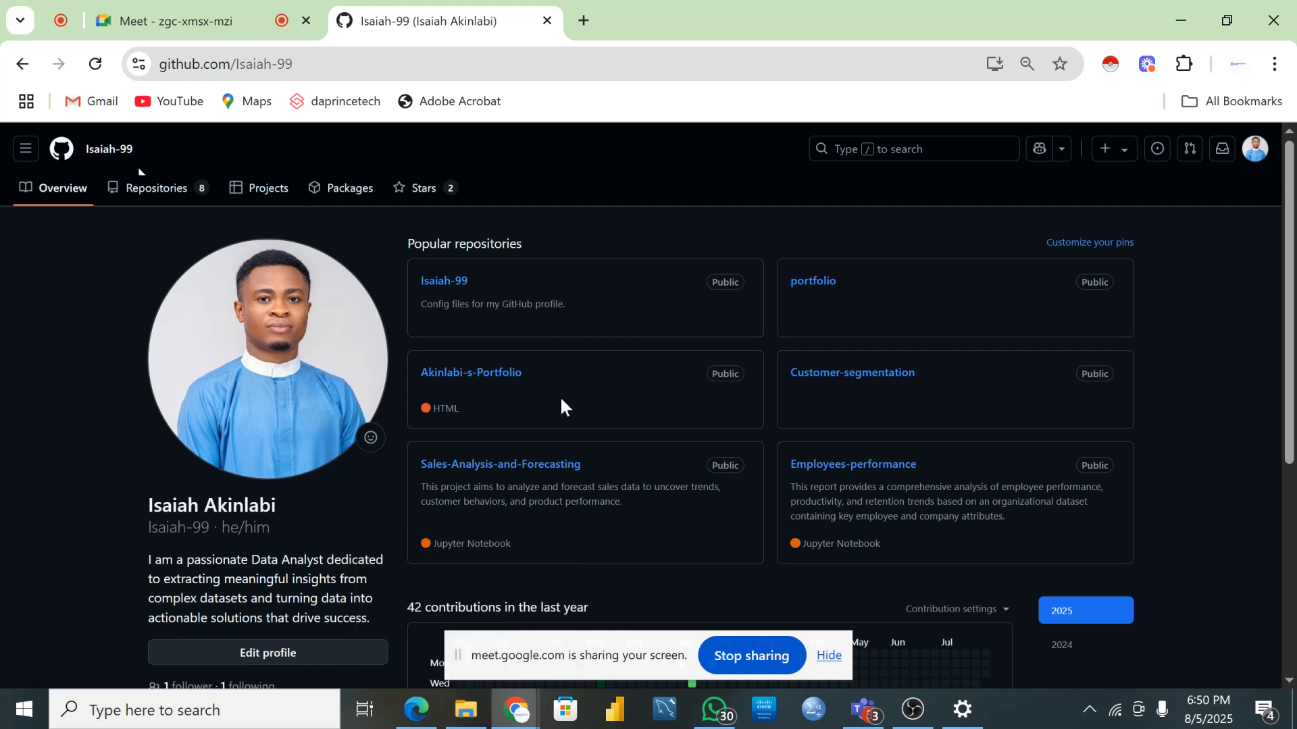
scroll(561, 396, "down", 2)
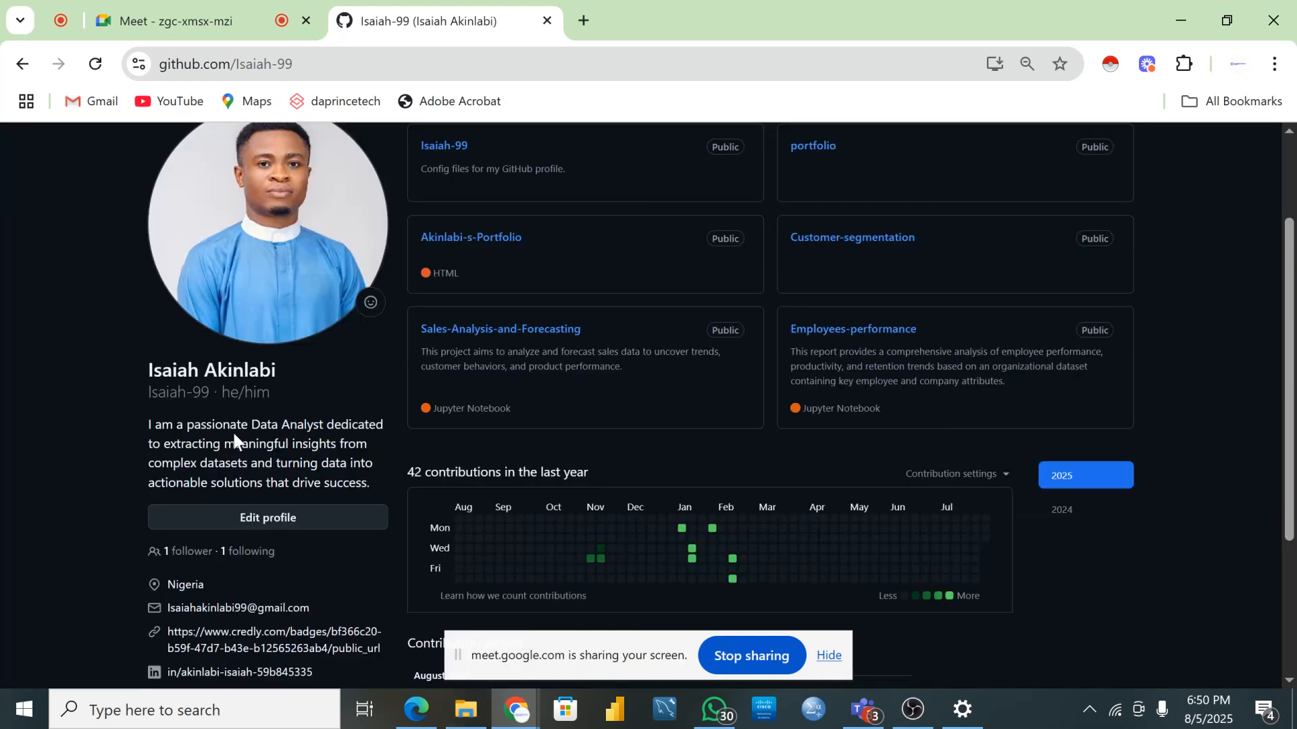
scroll(236, 466, "down", 2)
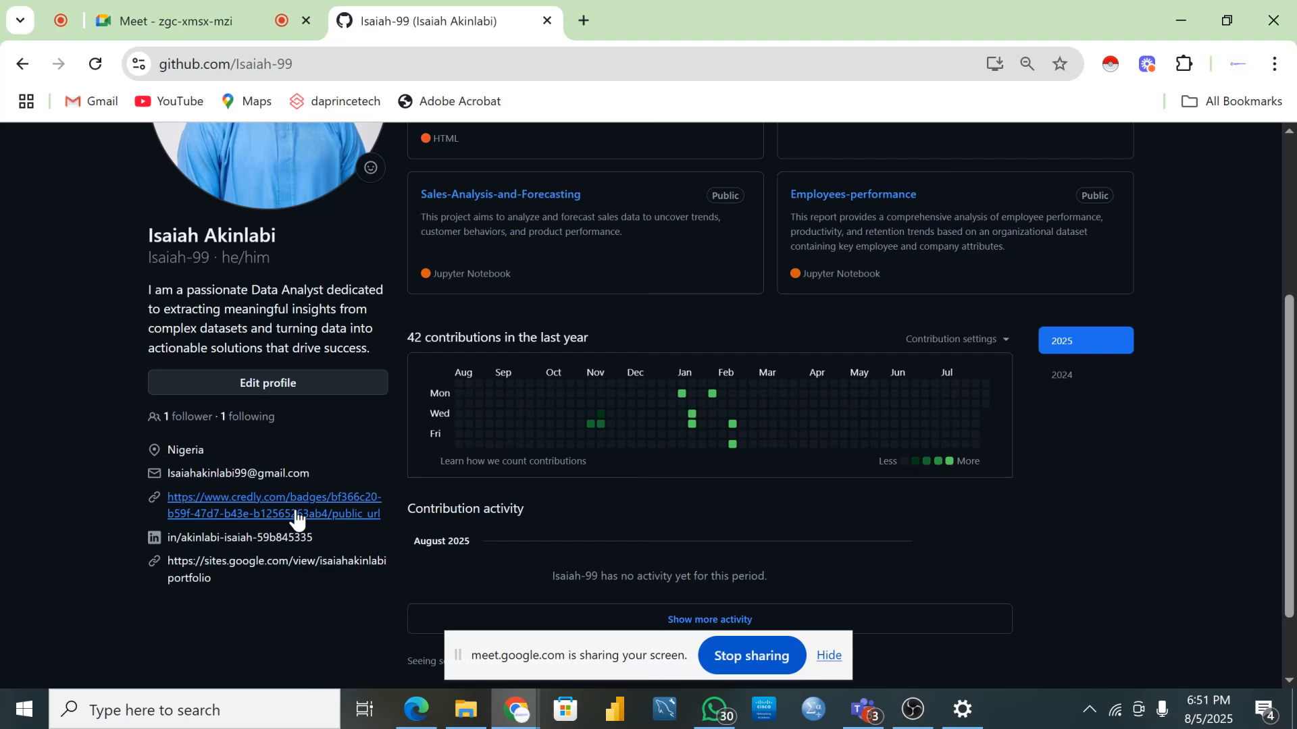
scroll(811, 435, "up", 4)
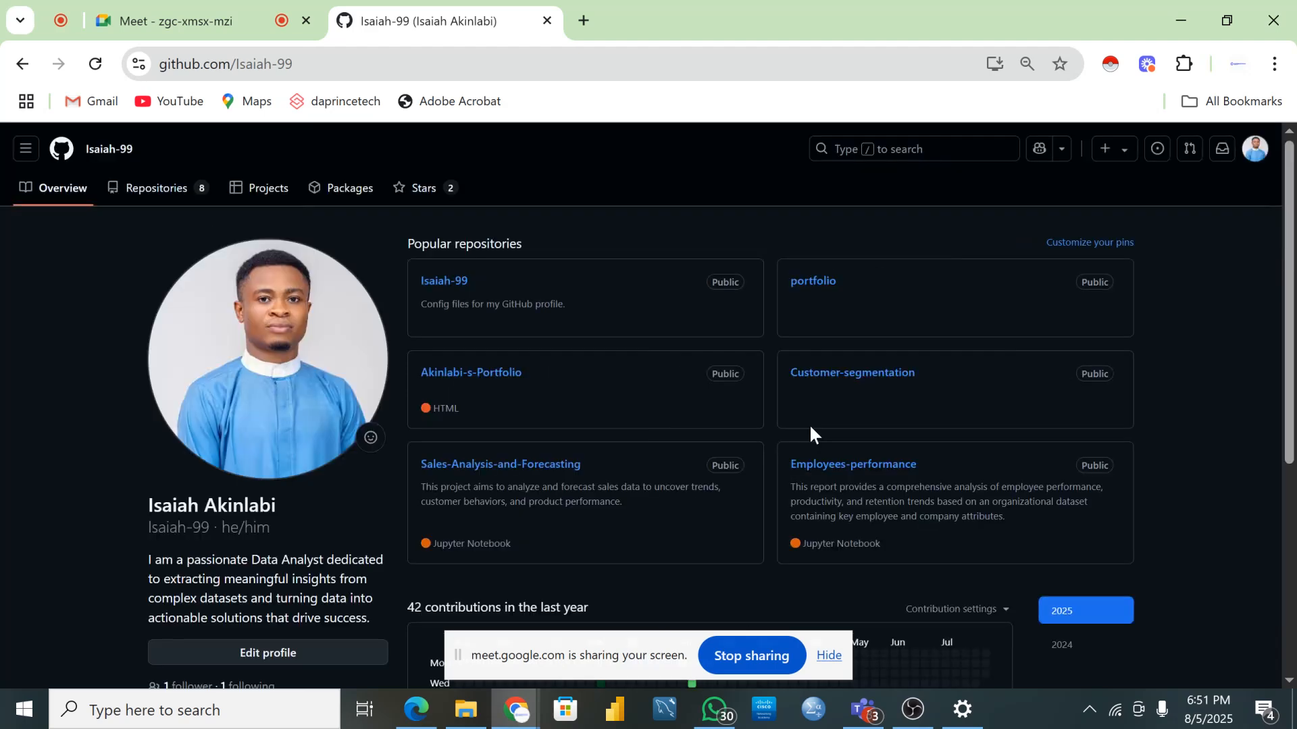
scroll(374, 433, "down", 4)
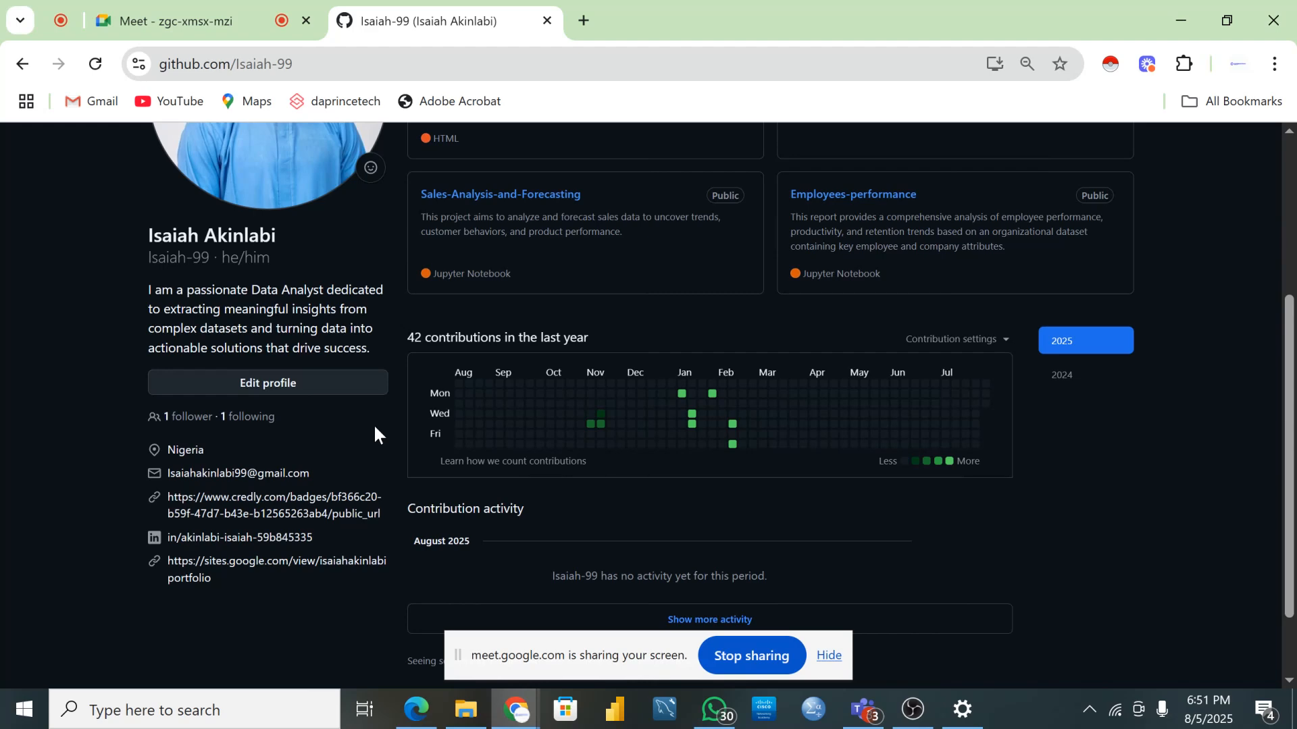
scroll(374, 432, "up", 4)
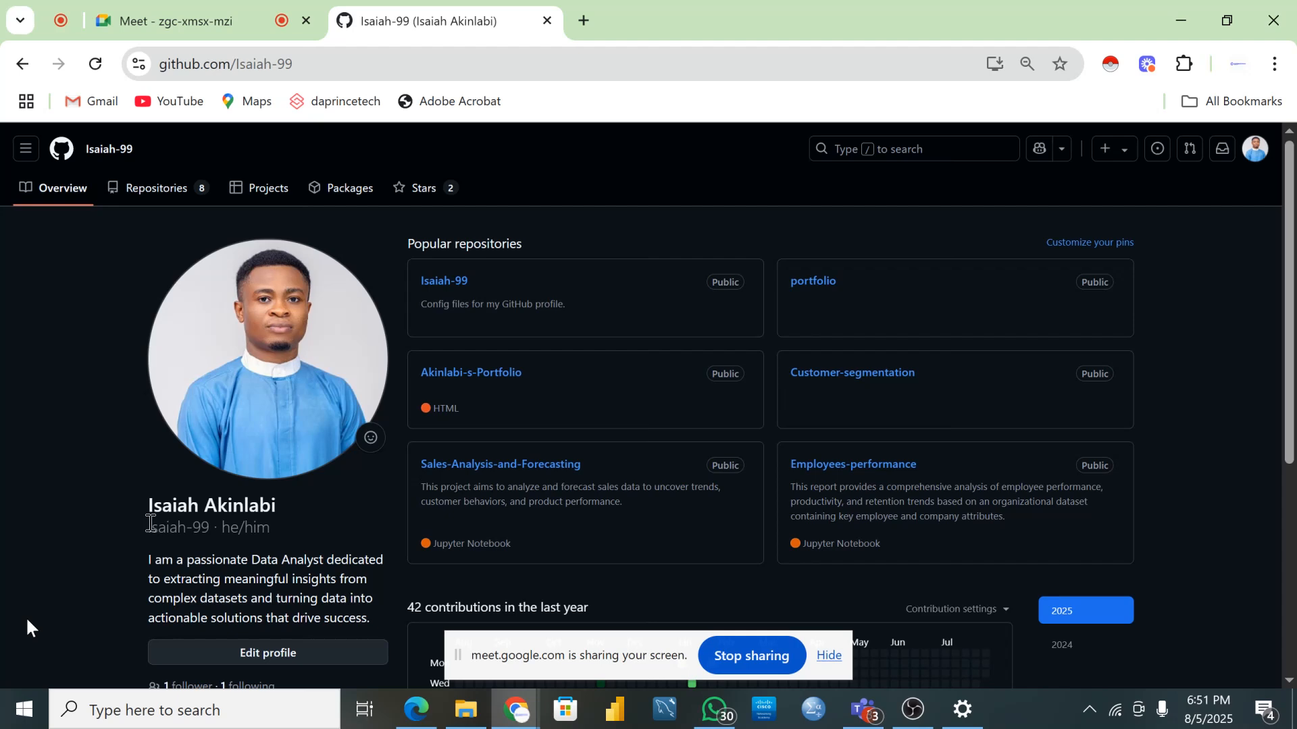
- From the Repositories list, start a new repository with the green New button
left_click(151, 189)
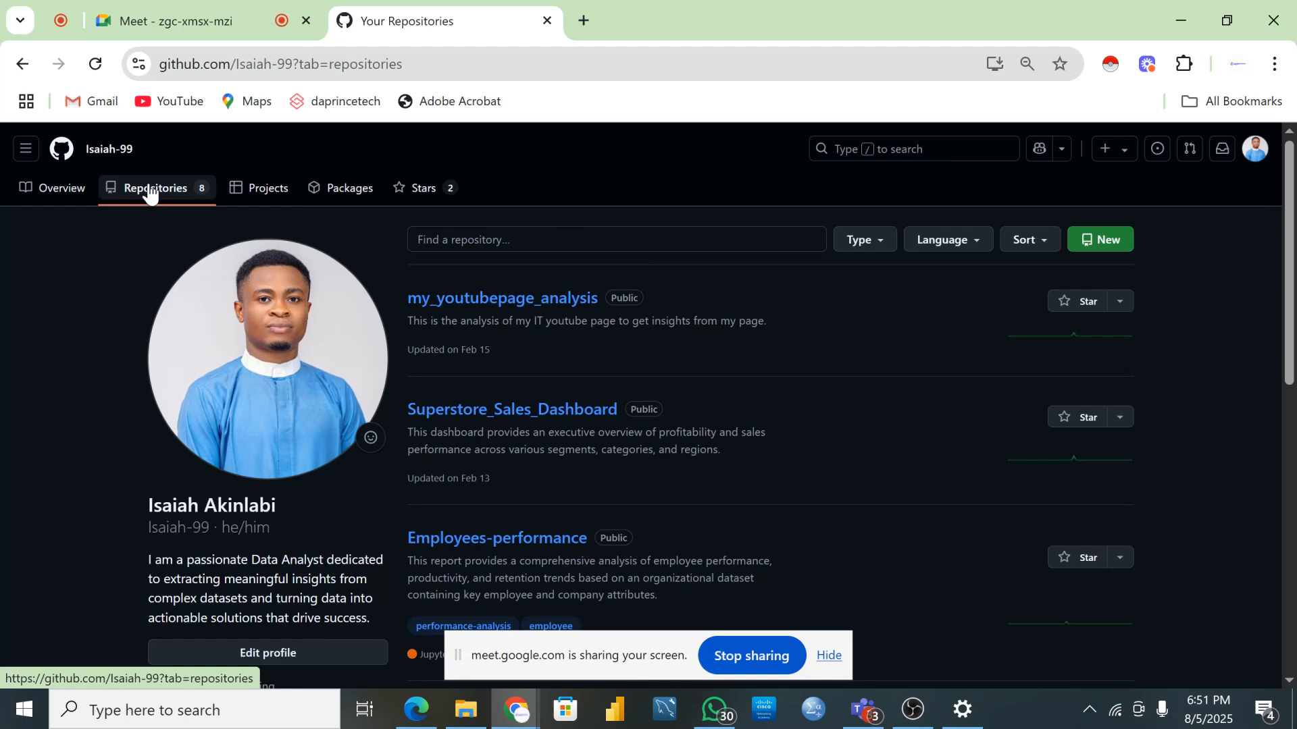
left_click(1102, 243)
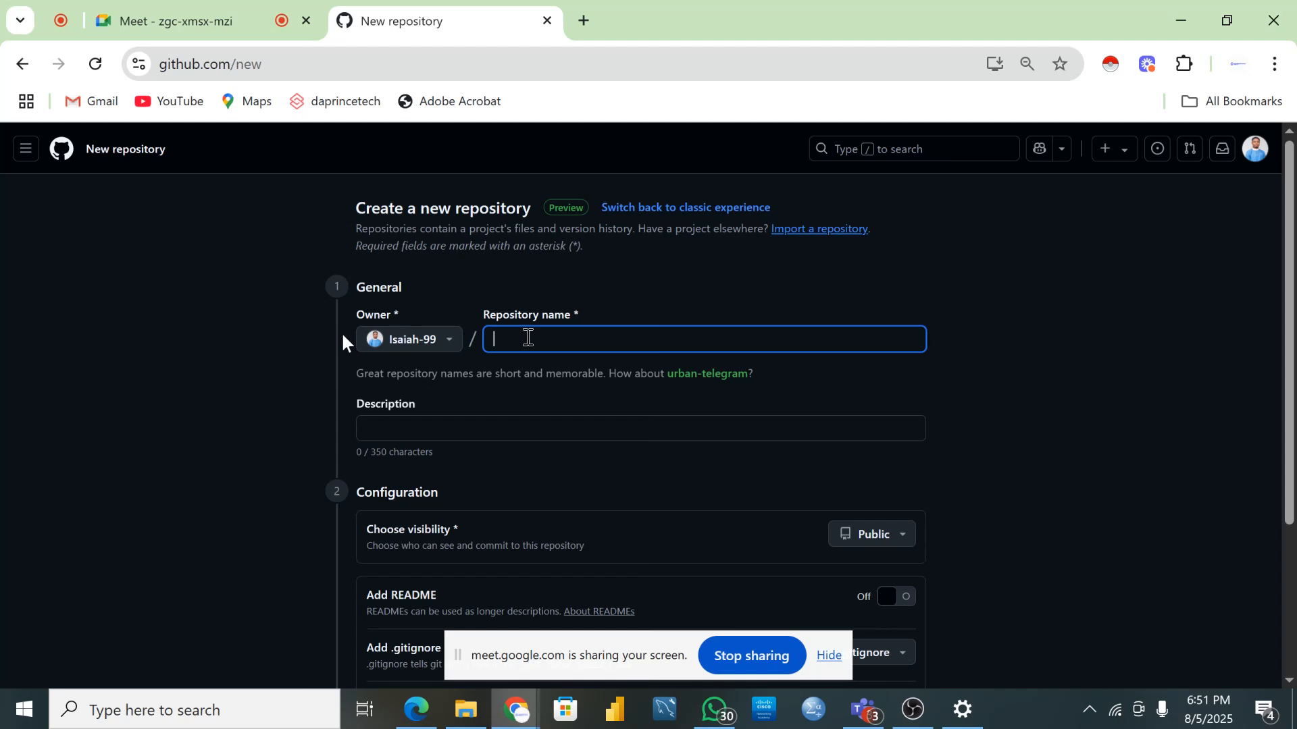
- Enter Zara_sales_analysis as the repository name, correcting the mistyped 'sales_dashboard' ending
type("Za")
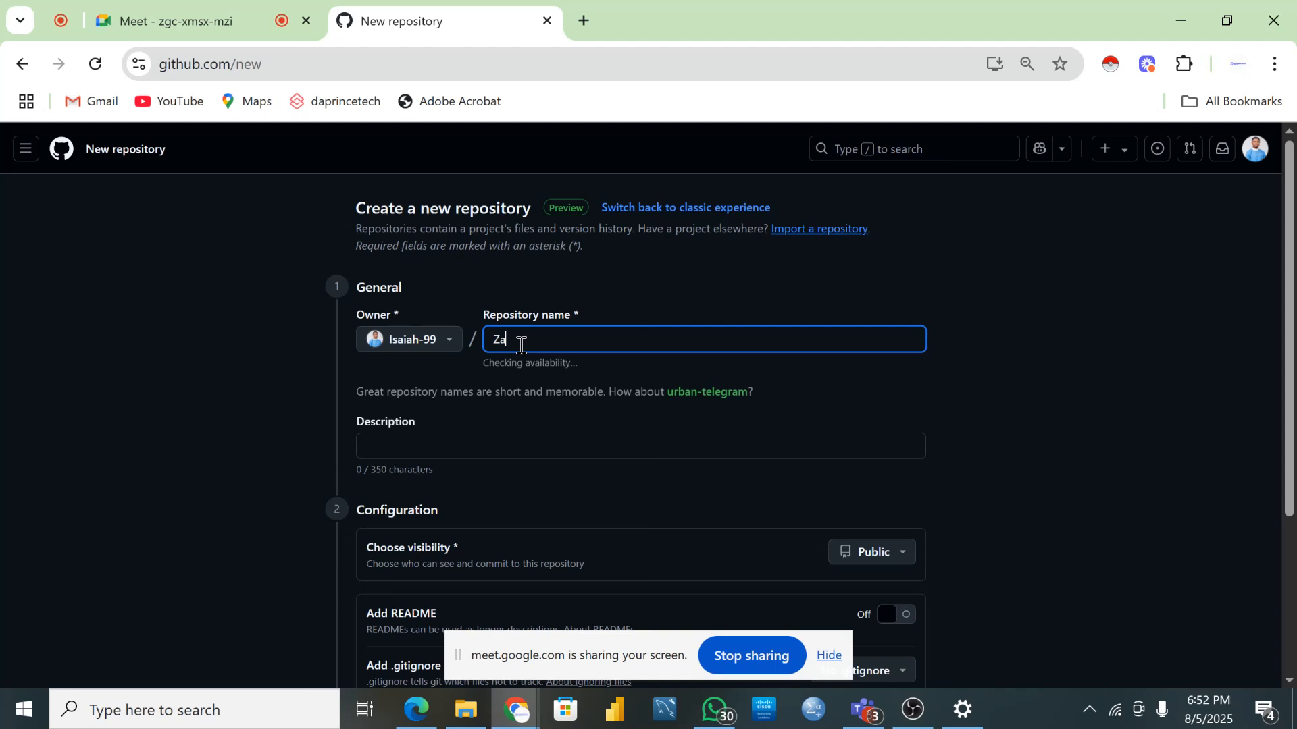
type("ra_")
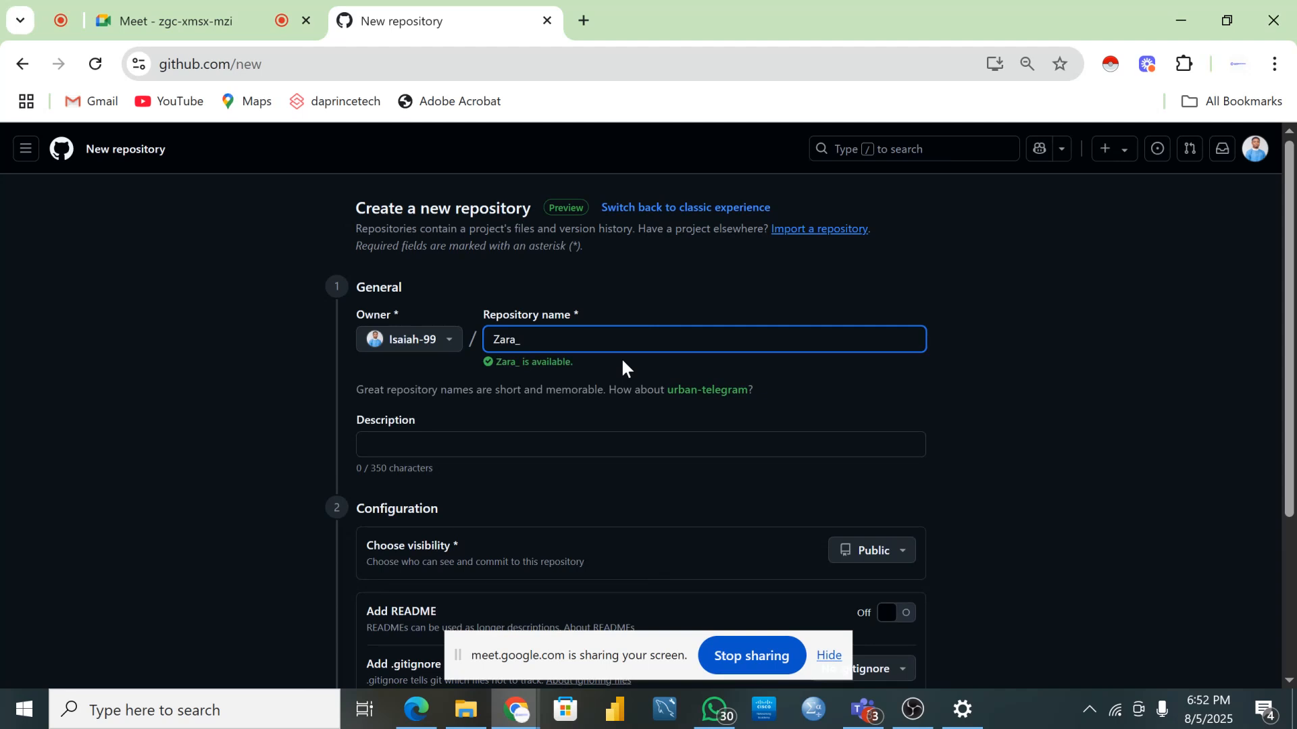
type("sales_dashboard")
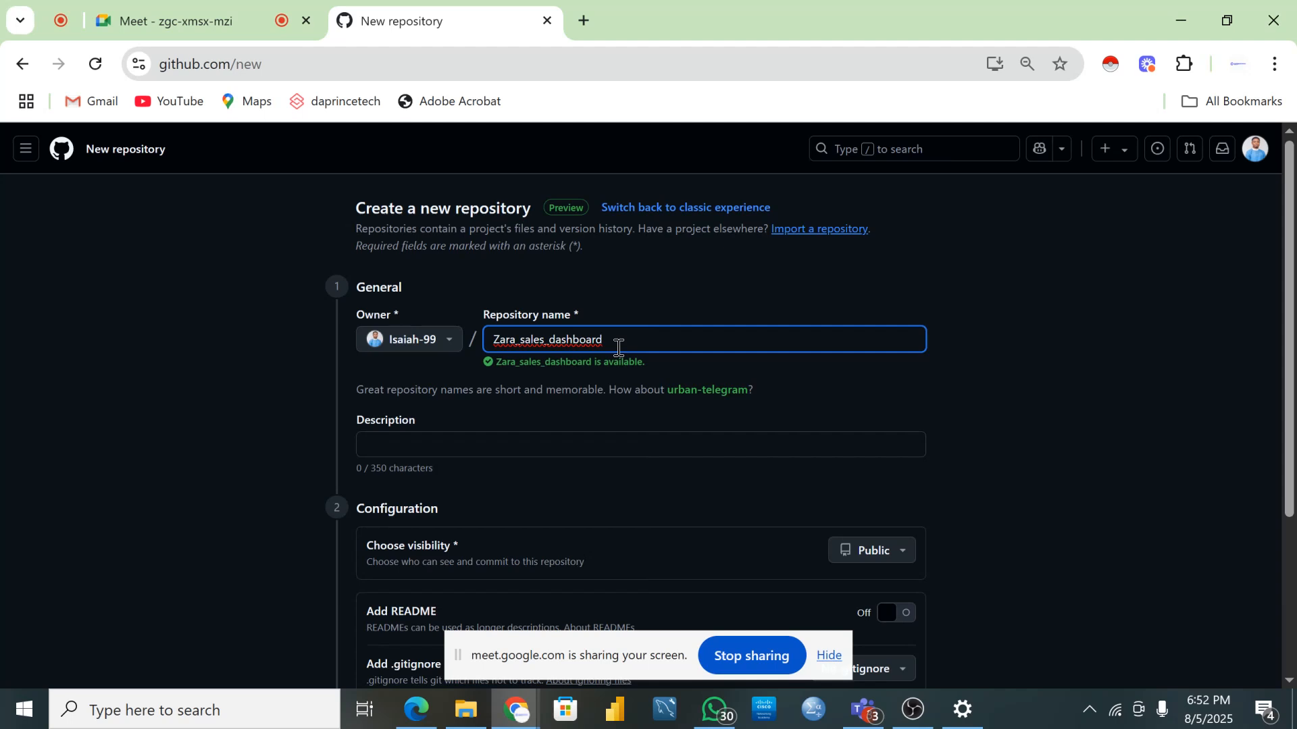
key("BackSpace")
key("BackSpace")
key("BackSpace")
key("BackSpace")
key("BackSpace")
key("BackSpace")
key("BackSpace")
key("BackSpace")
key("BackSpace")
key("BackSpace")
key("BackSpace")
key("BackSpace")
key("BackSpace")
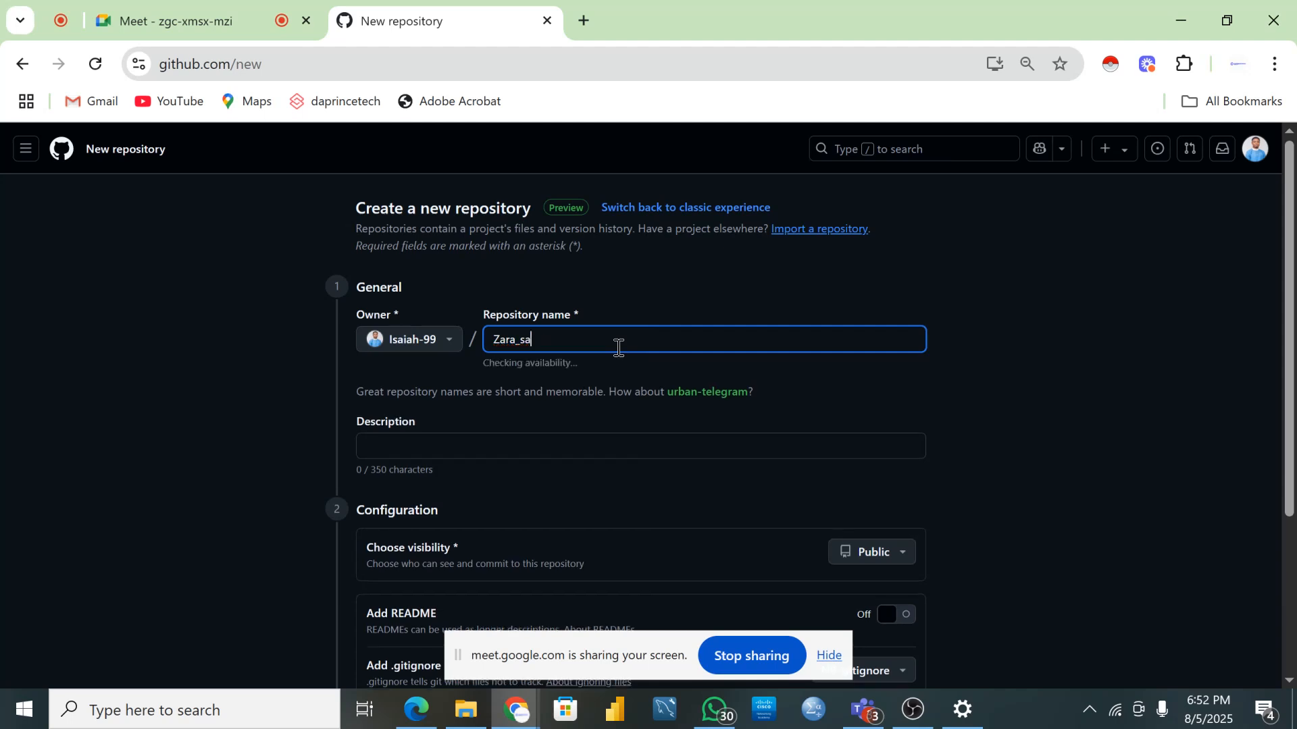
type("les_analysis")
left_click(519, 442)
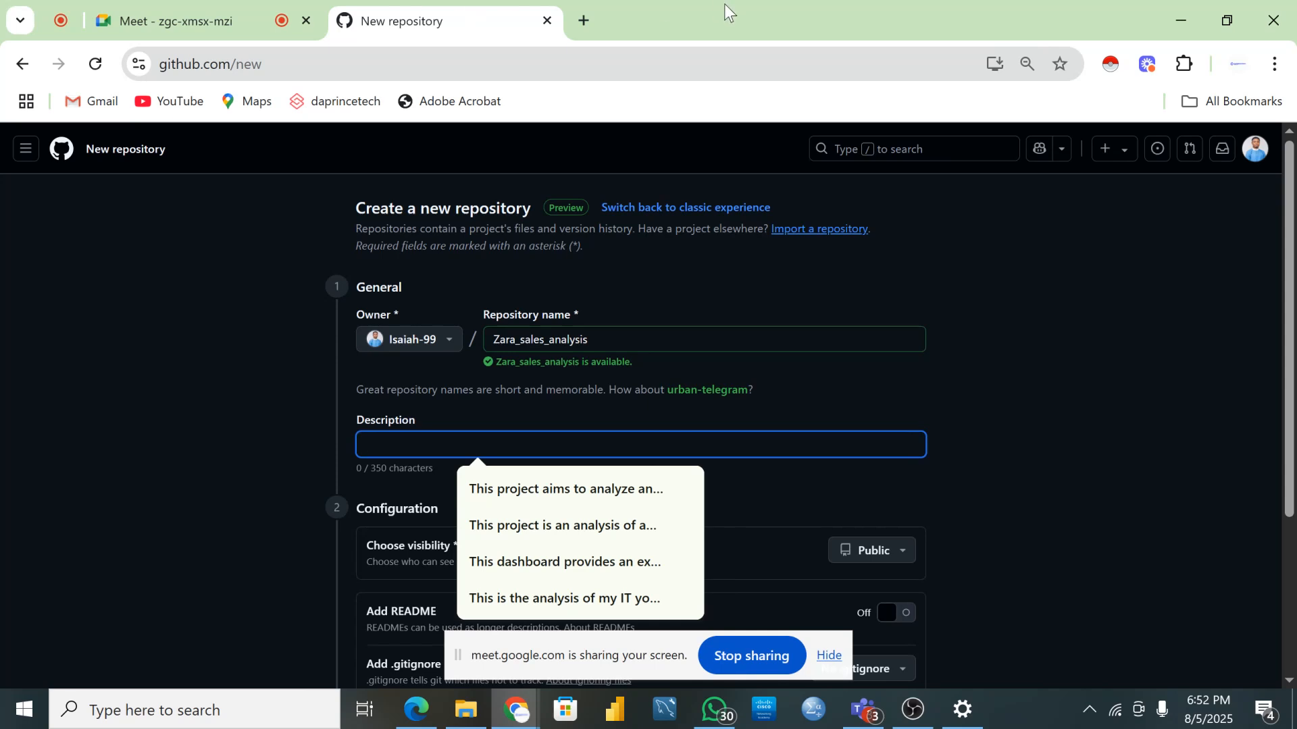
- Open ChatGPT in a new Chrome tab, then return to the New repository tab
left_click(581, 20)
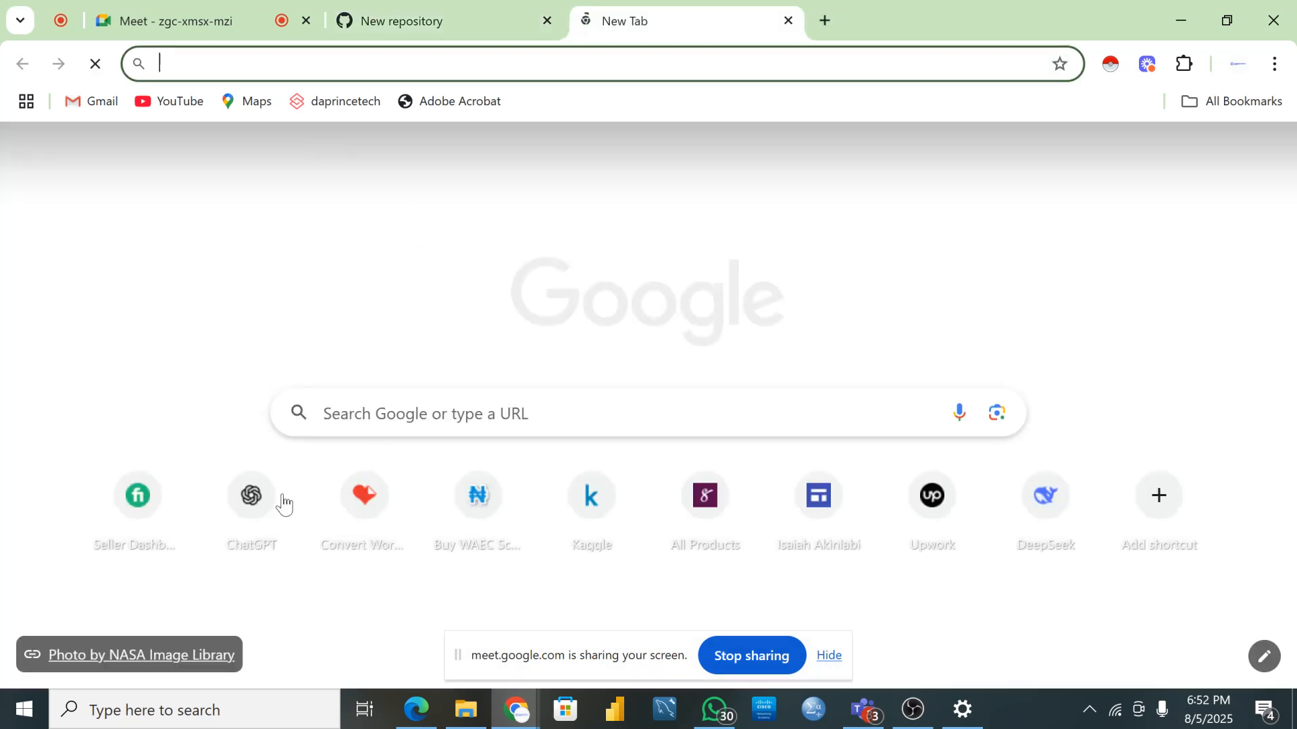
left_click(253, 499)
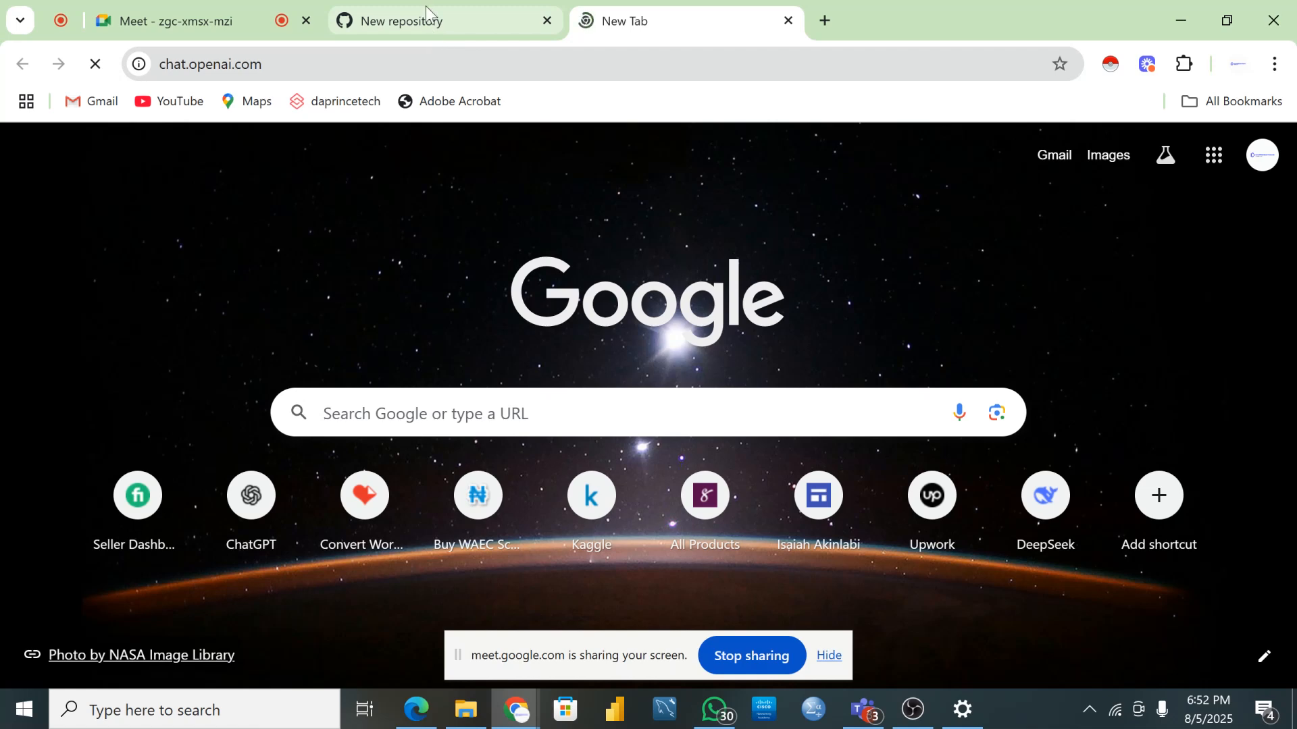
left_click(432, 27)
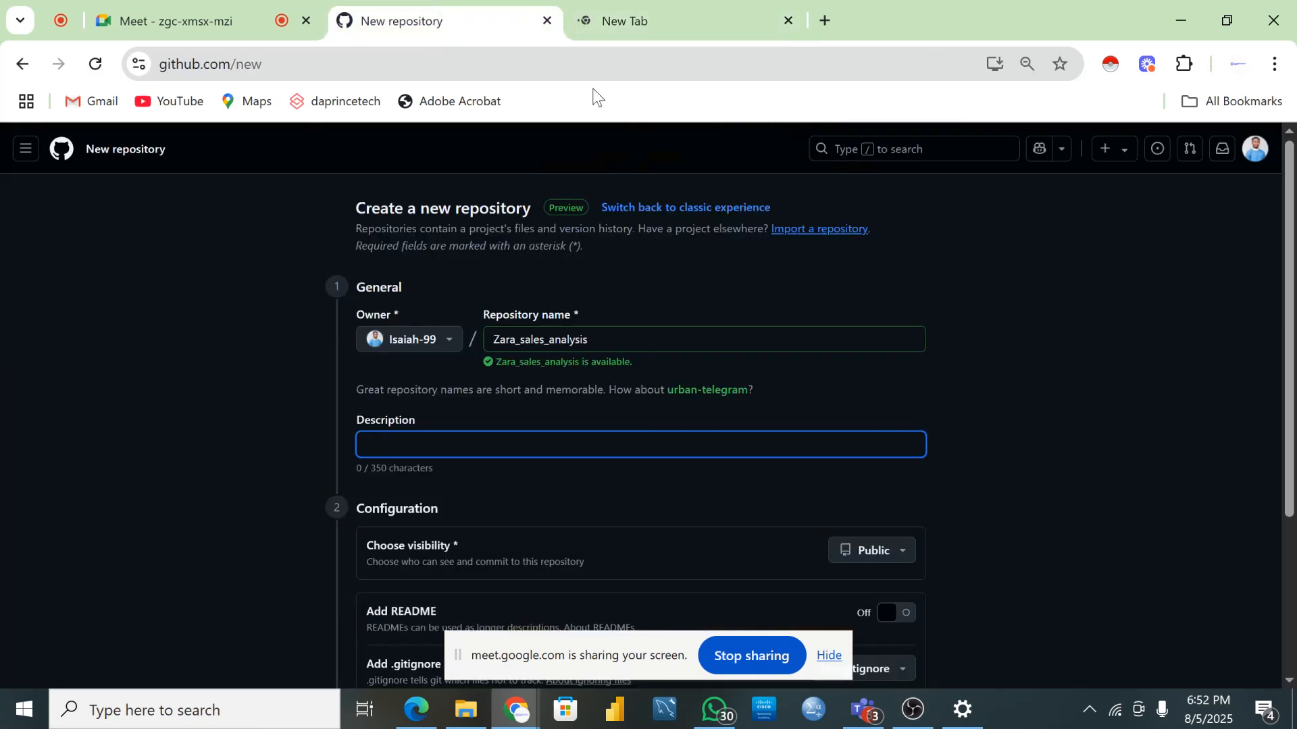
left_click(615, 5)
left_click(420, 23)
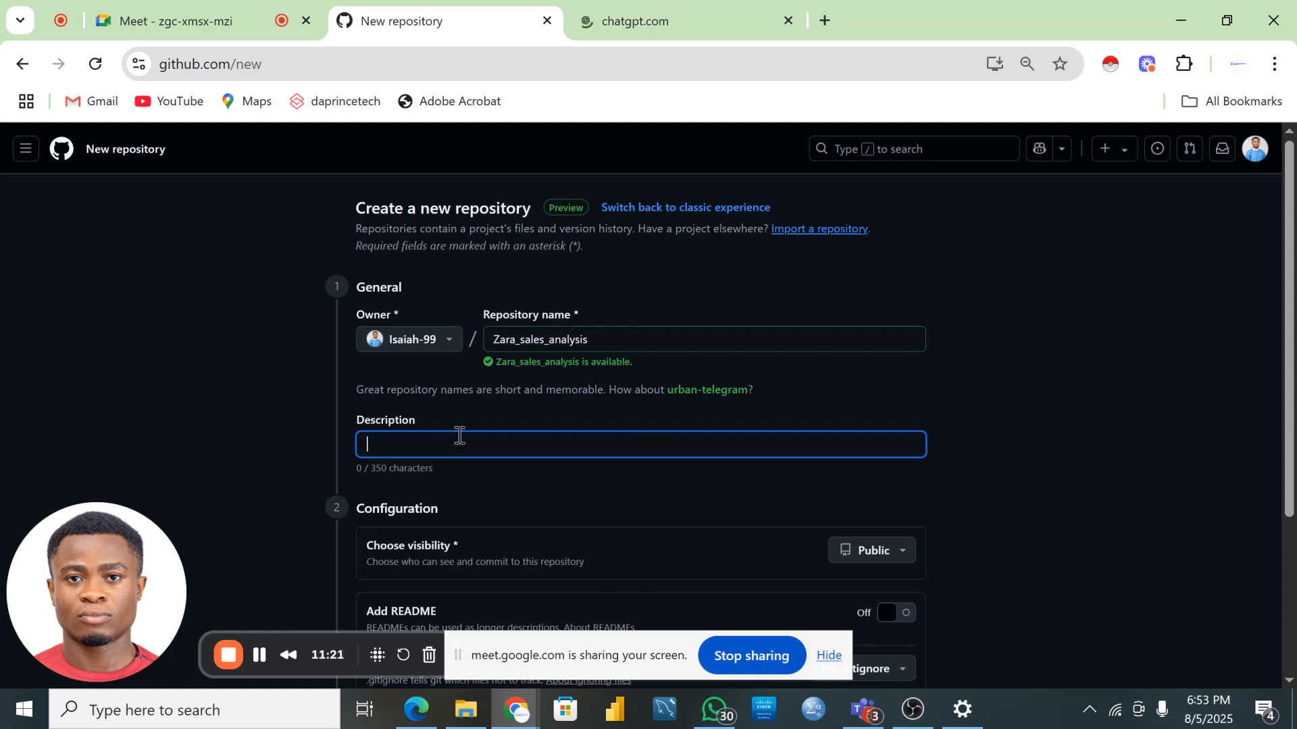
- Write the description 'This project aims to analyze the sales performance of Zara store'
type("TH")
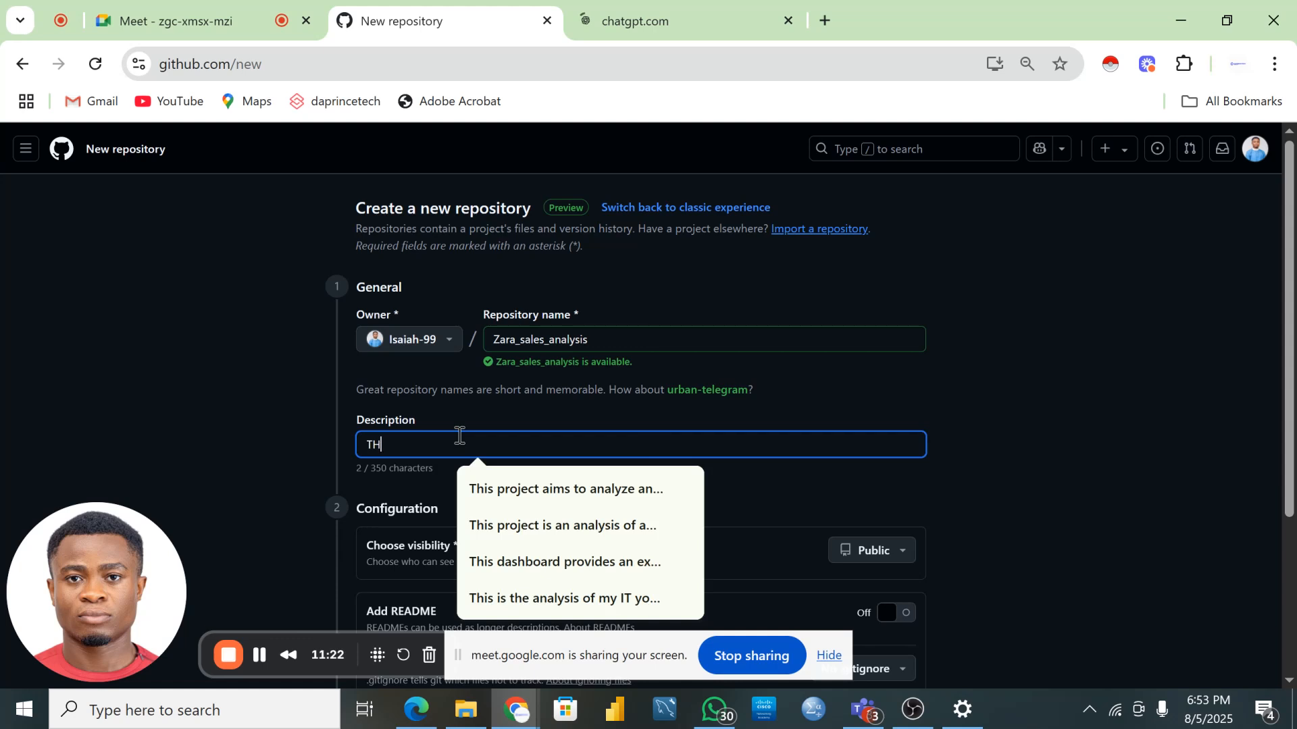
key("BackSpace")
key("BackSpace")
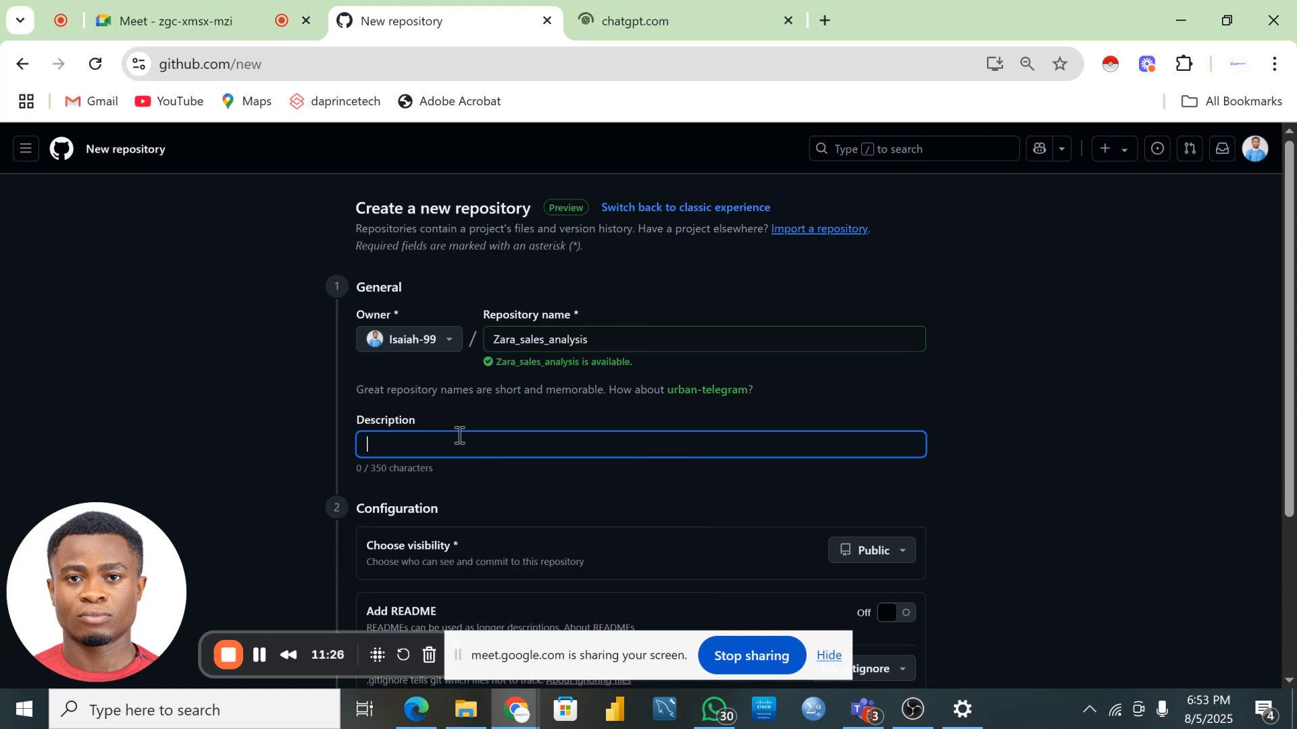
type("This")
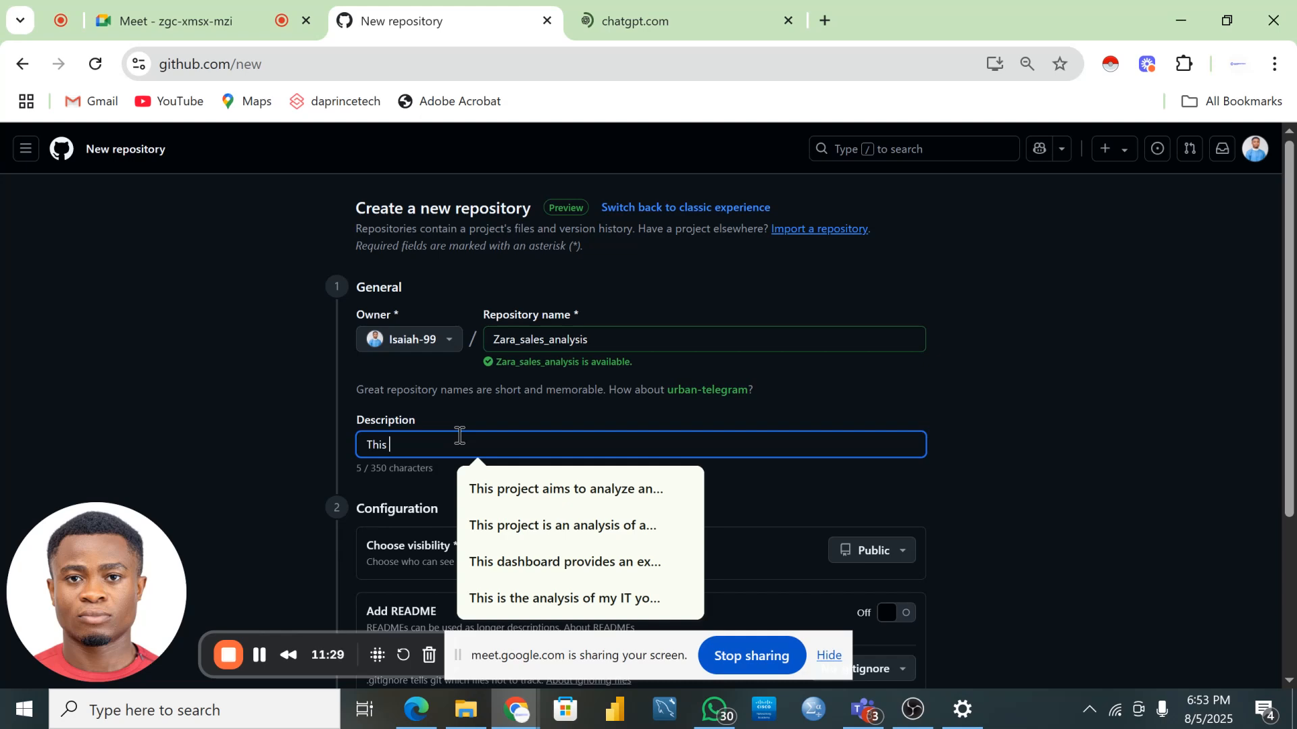
type("project")
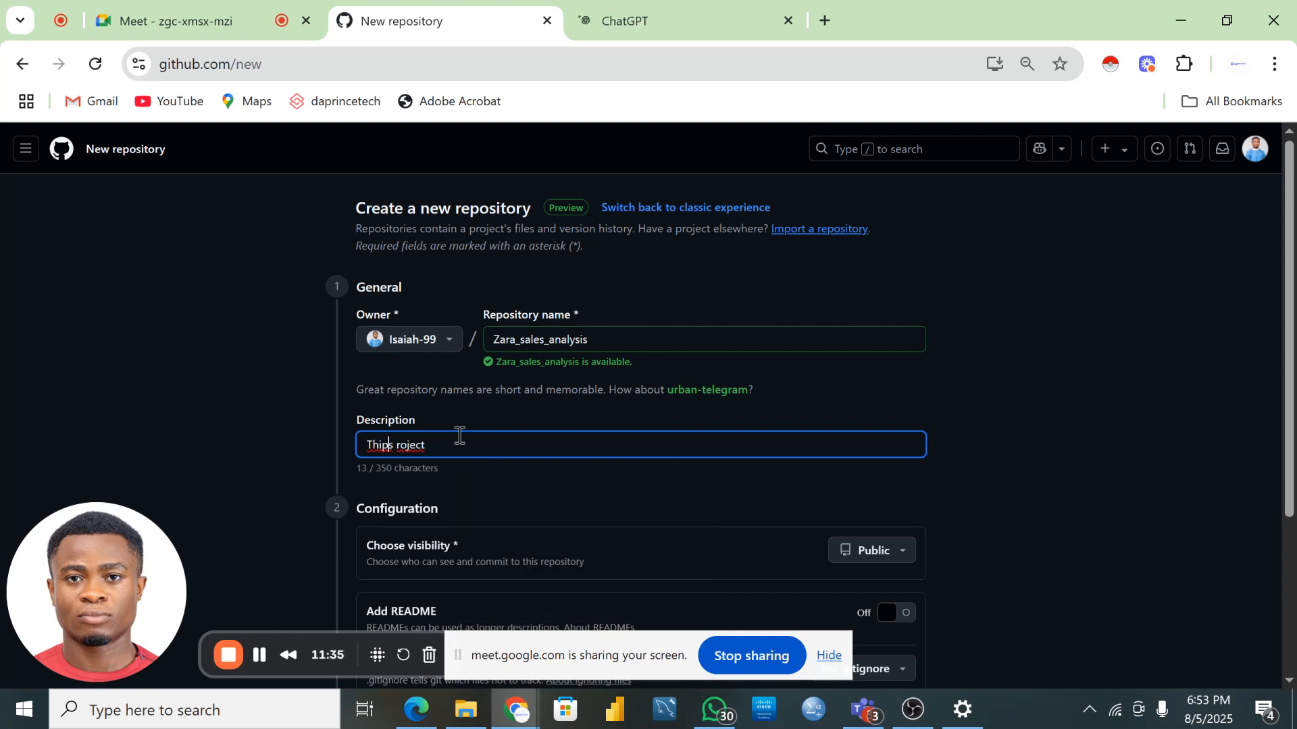
key("BackSpace")
key("Right")
key("Right")
type("aims to analyze the sa")
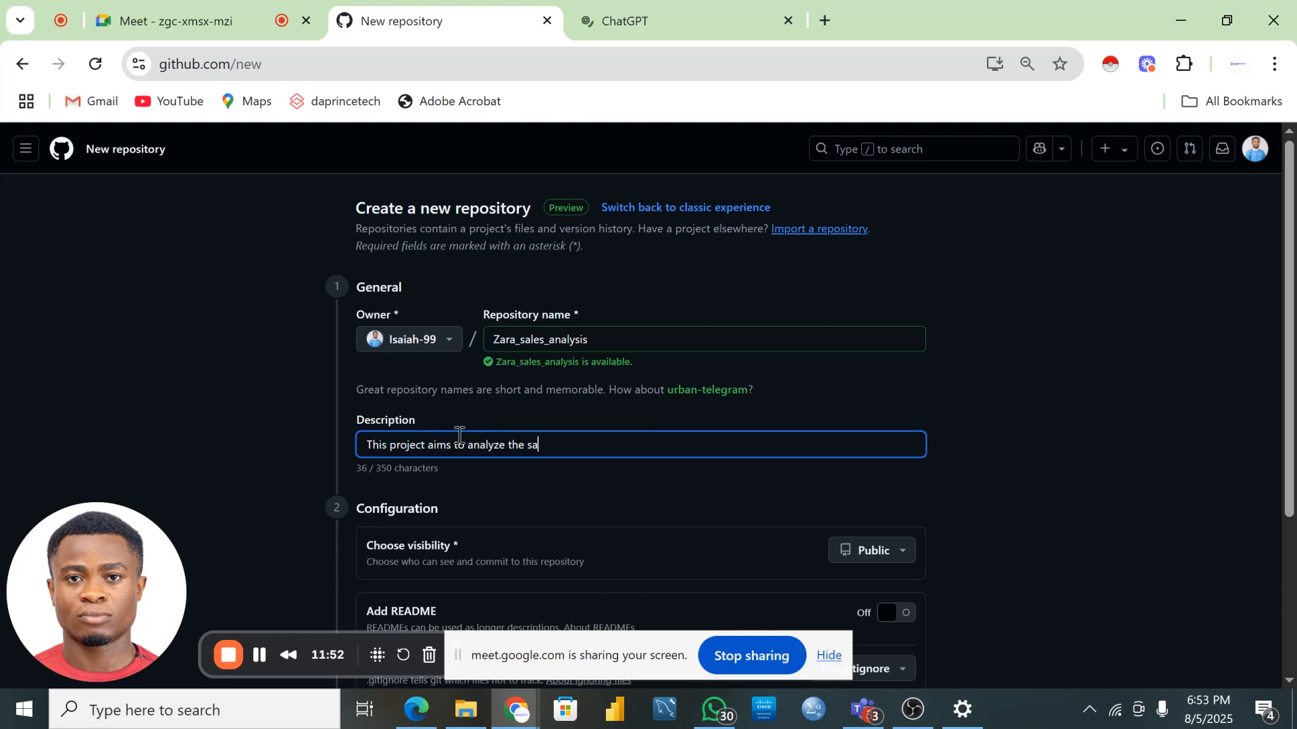
type("les performance of Zara store")
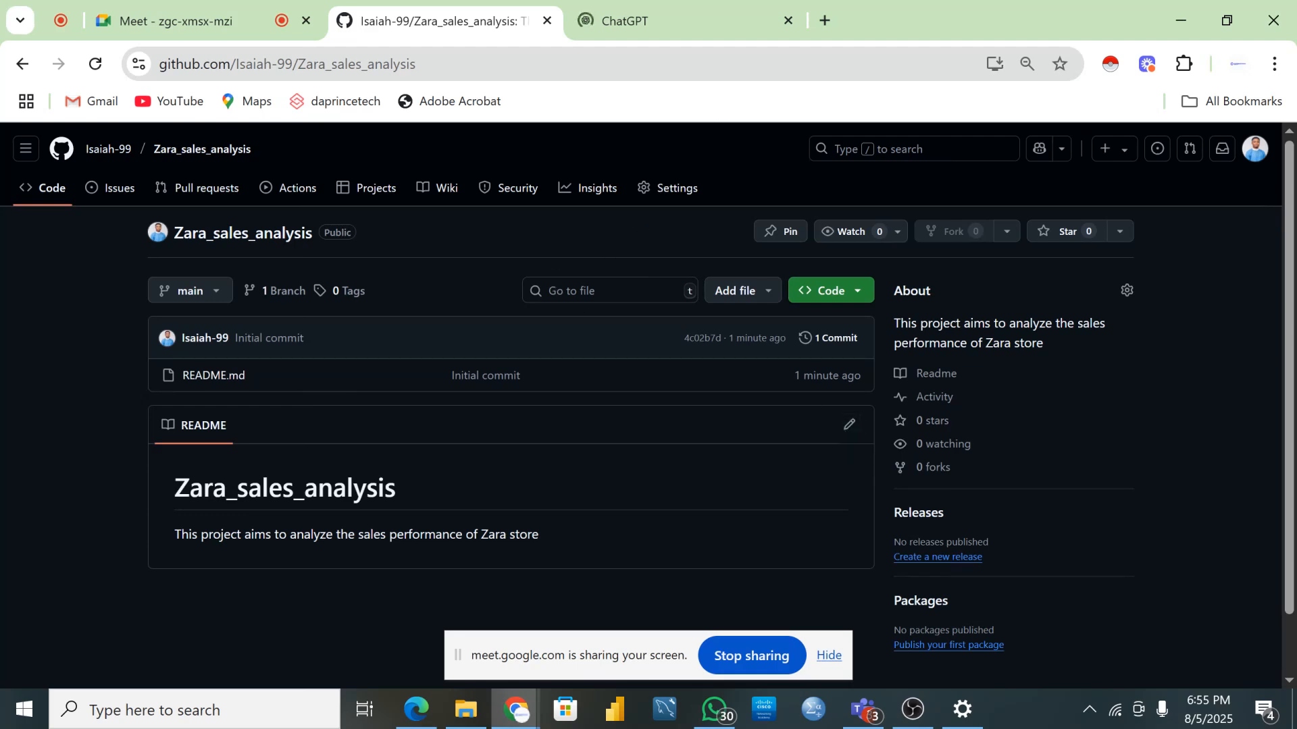
left_click(466, 709)
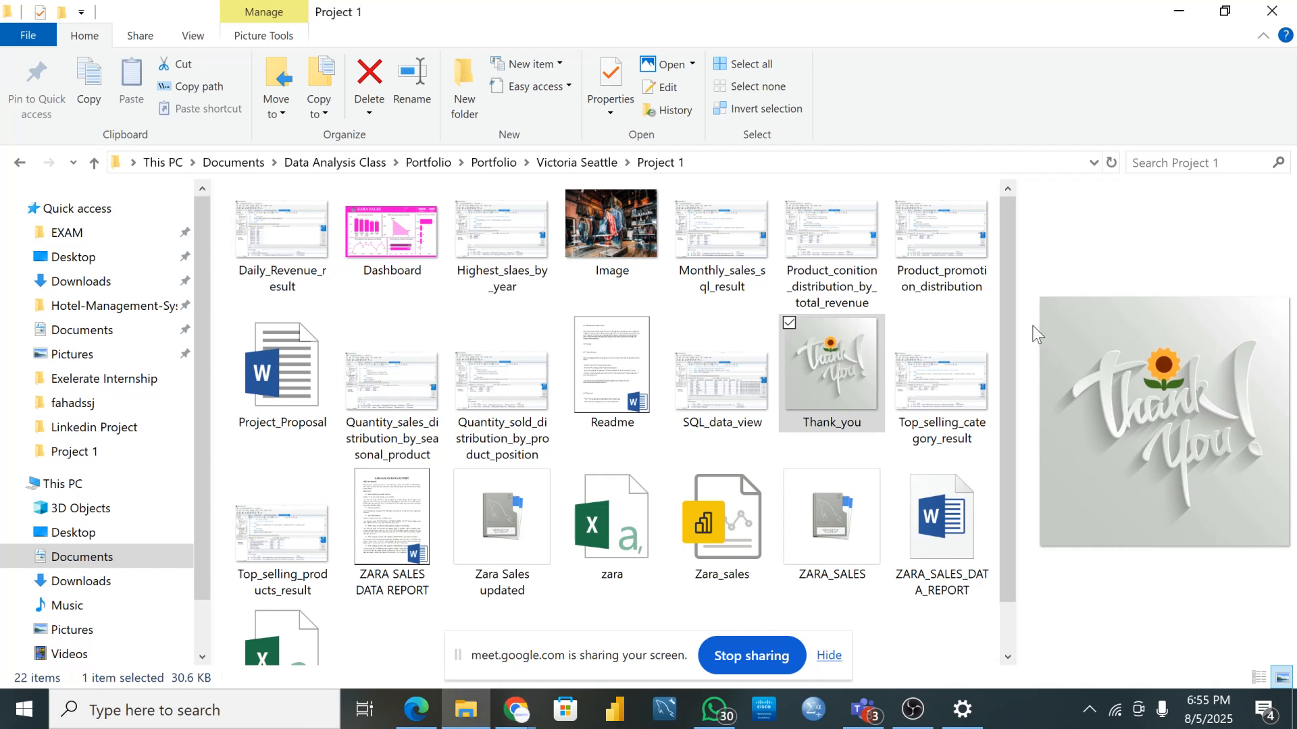
left_click(768, 454)
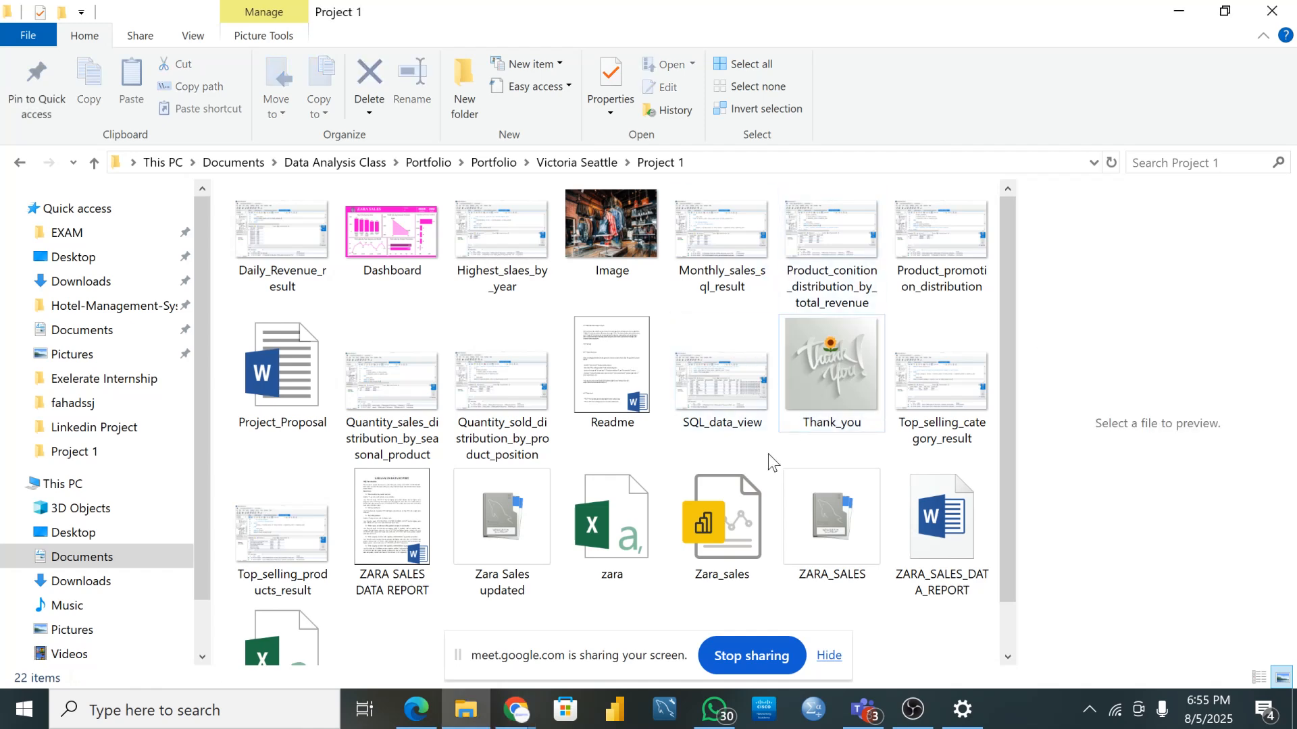
scroll(642, 402, "down", 1)
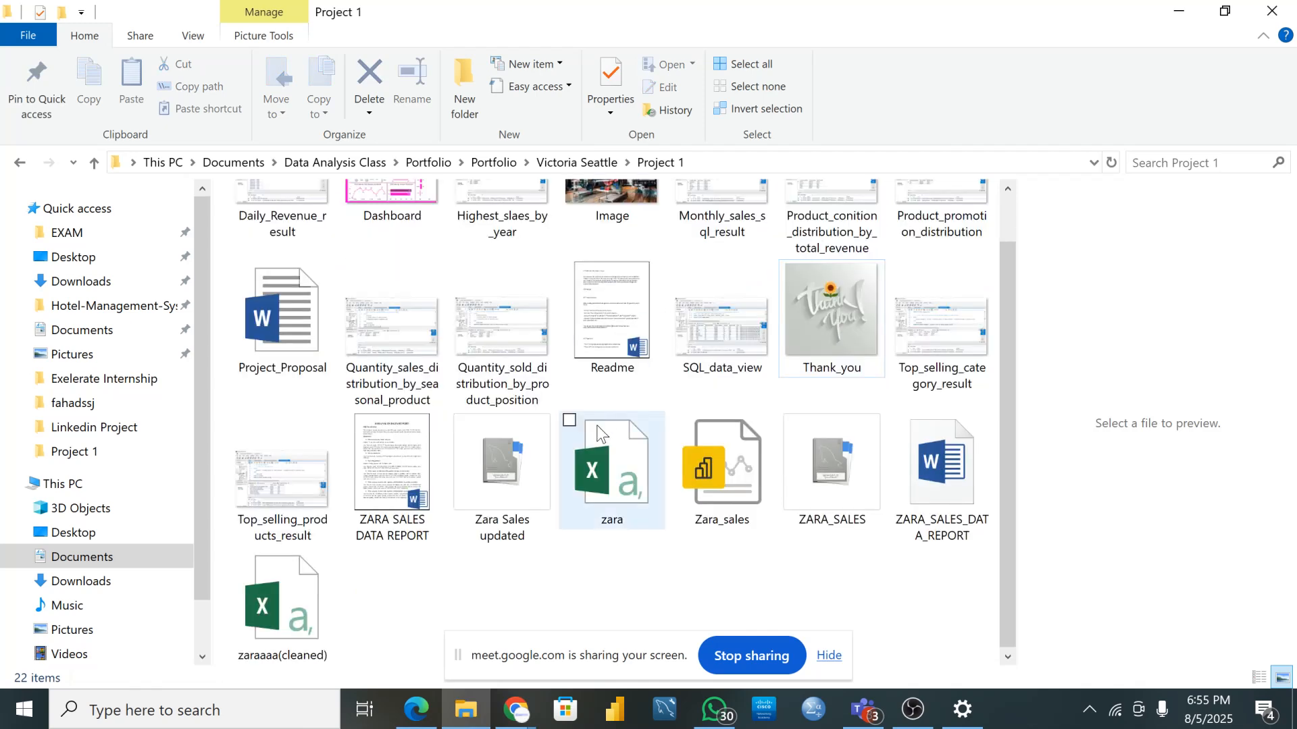
scroll(597, 435, "up", 1)
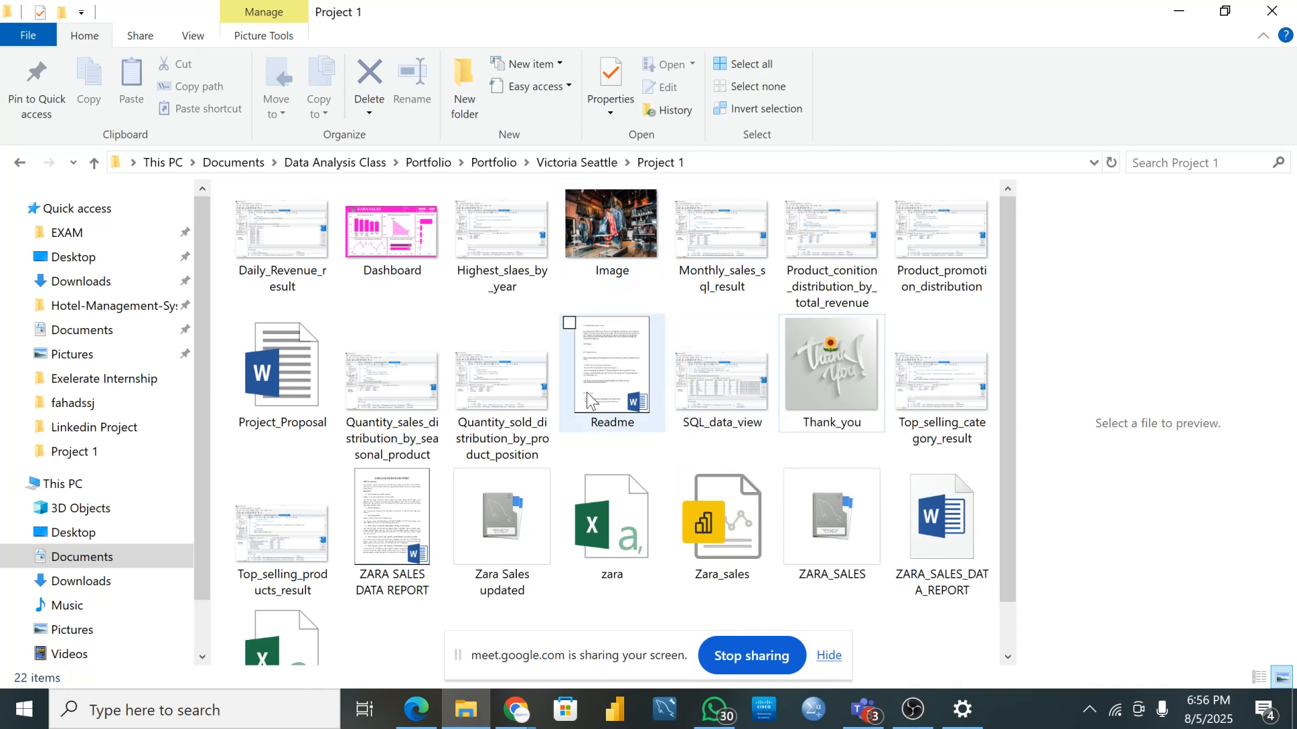
scroll(588, 400, "down", 1)
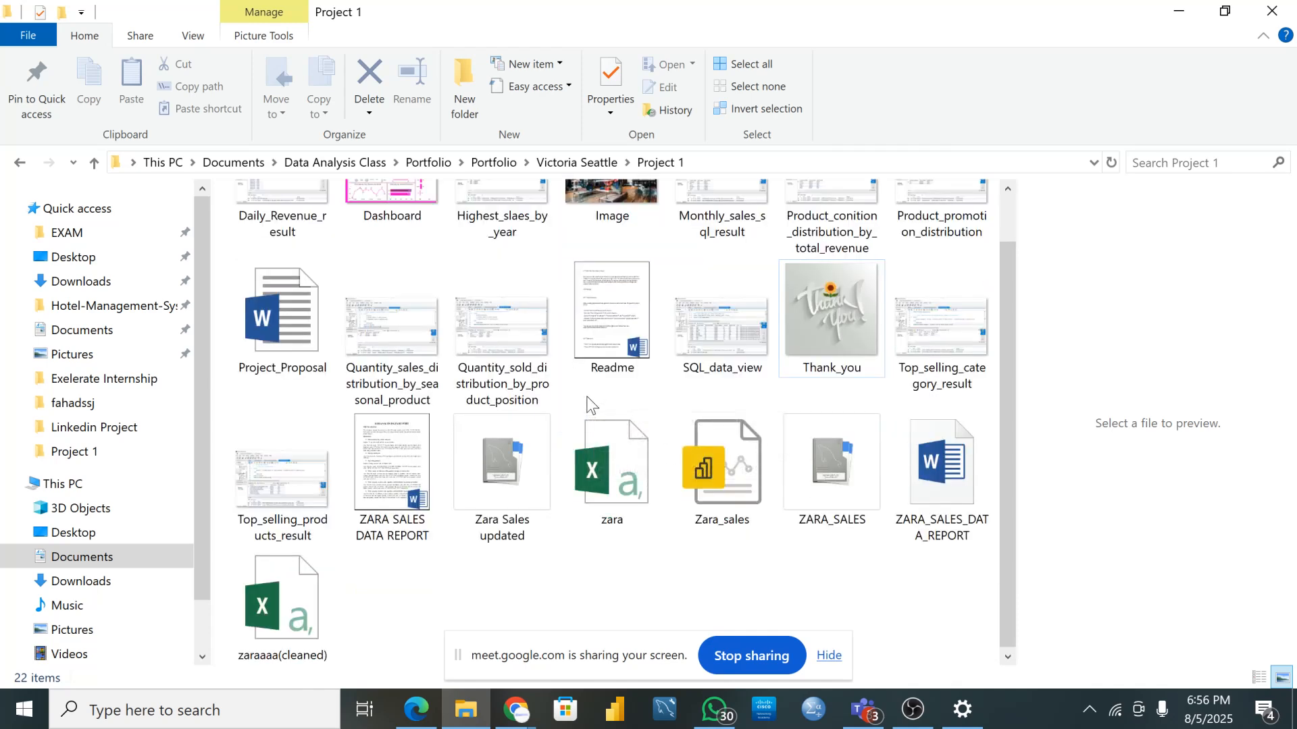
scroll(605, 431, "up", 1)
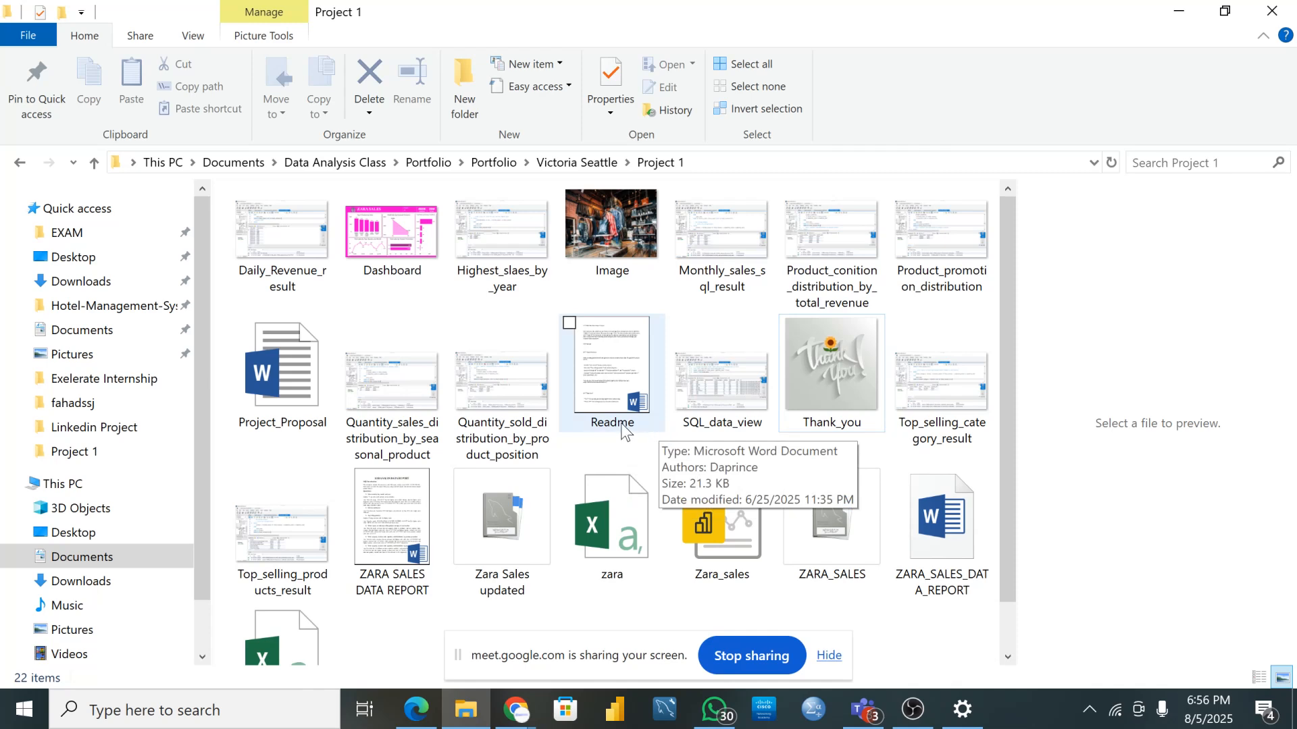
scroll(639, 432, "down", 1)
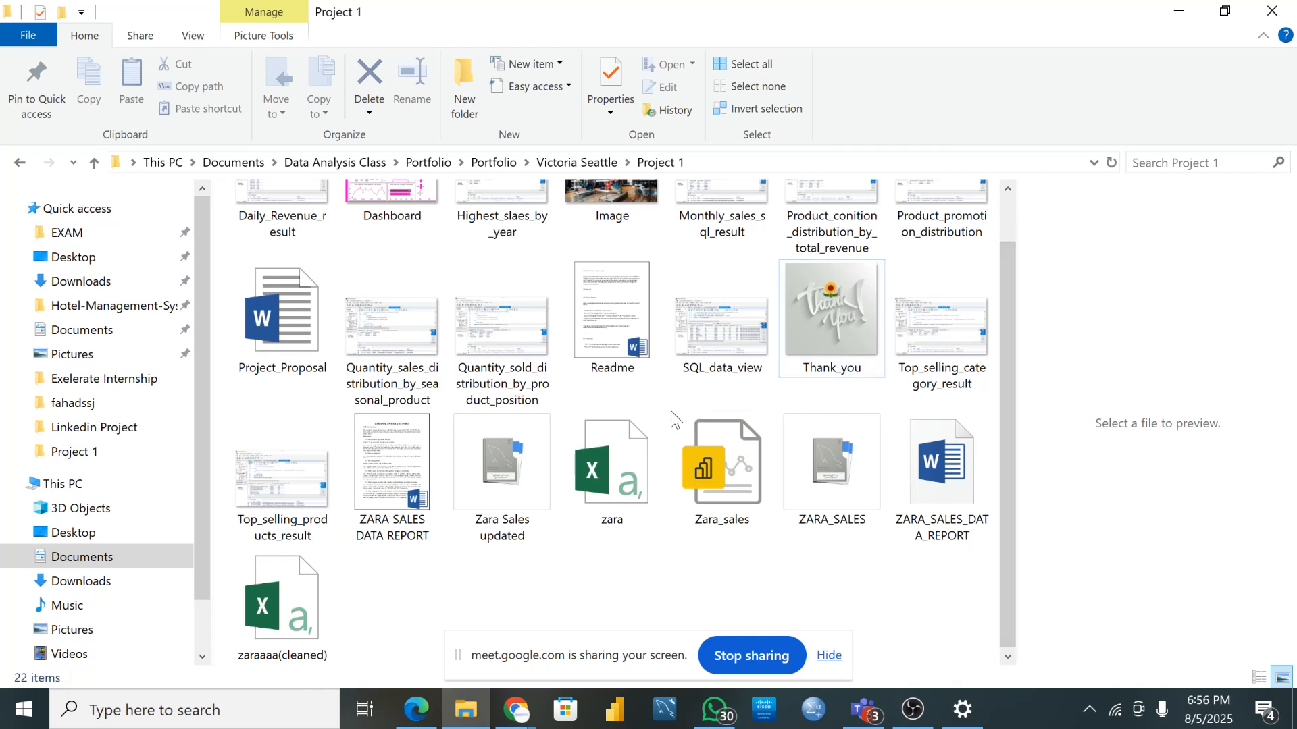
scroll(672, 417, "up", 1)
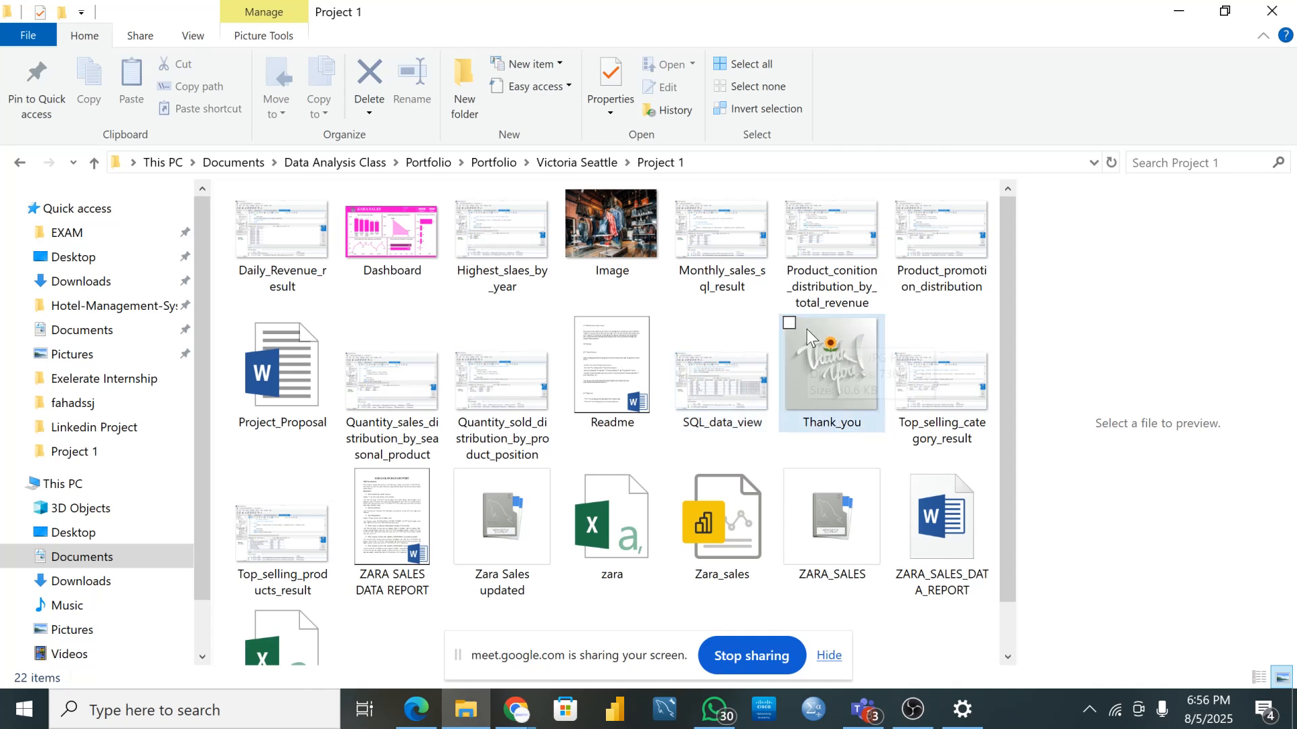
mouse_move(806, 329)
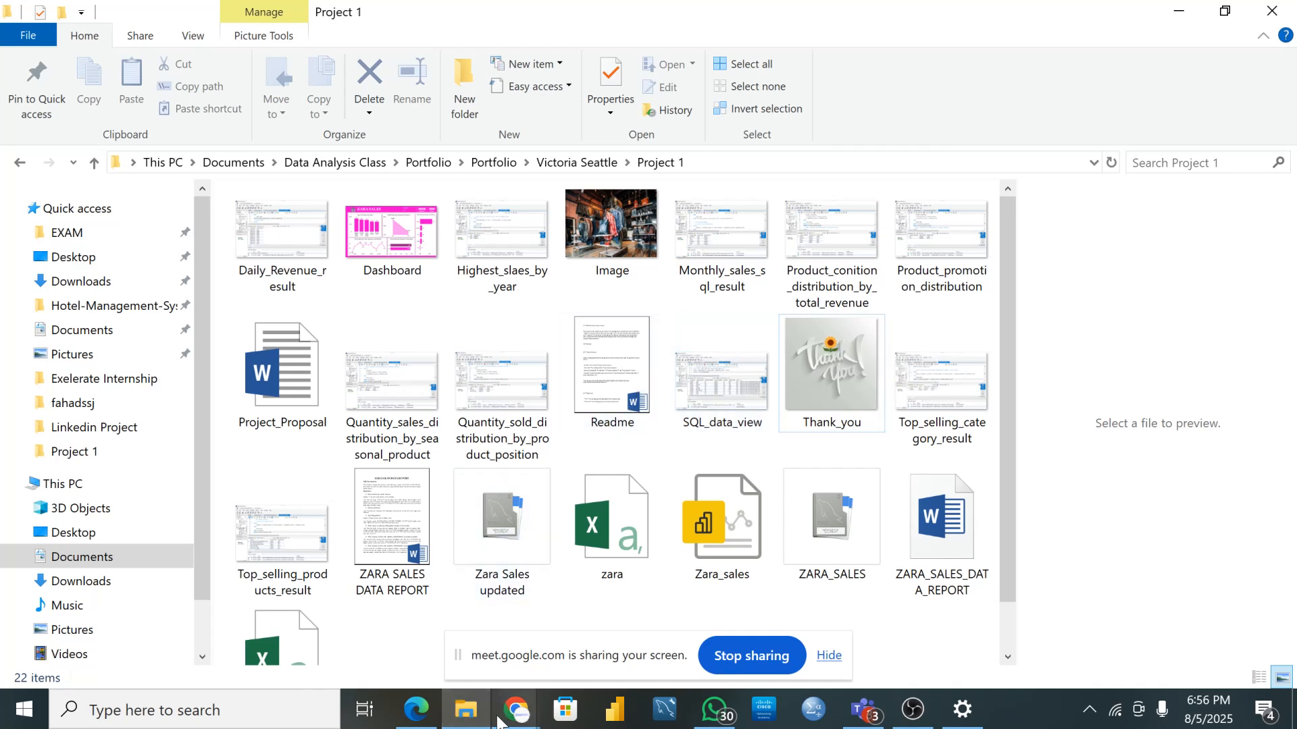
- Bring the Zara_sales_analysis repository window to the front and close the ChatGPT tab
mouse_move(498, 721)
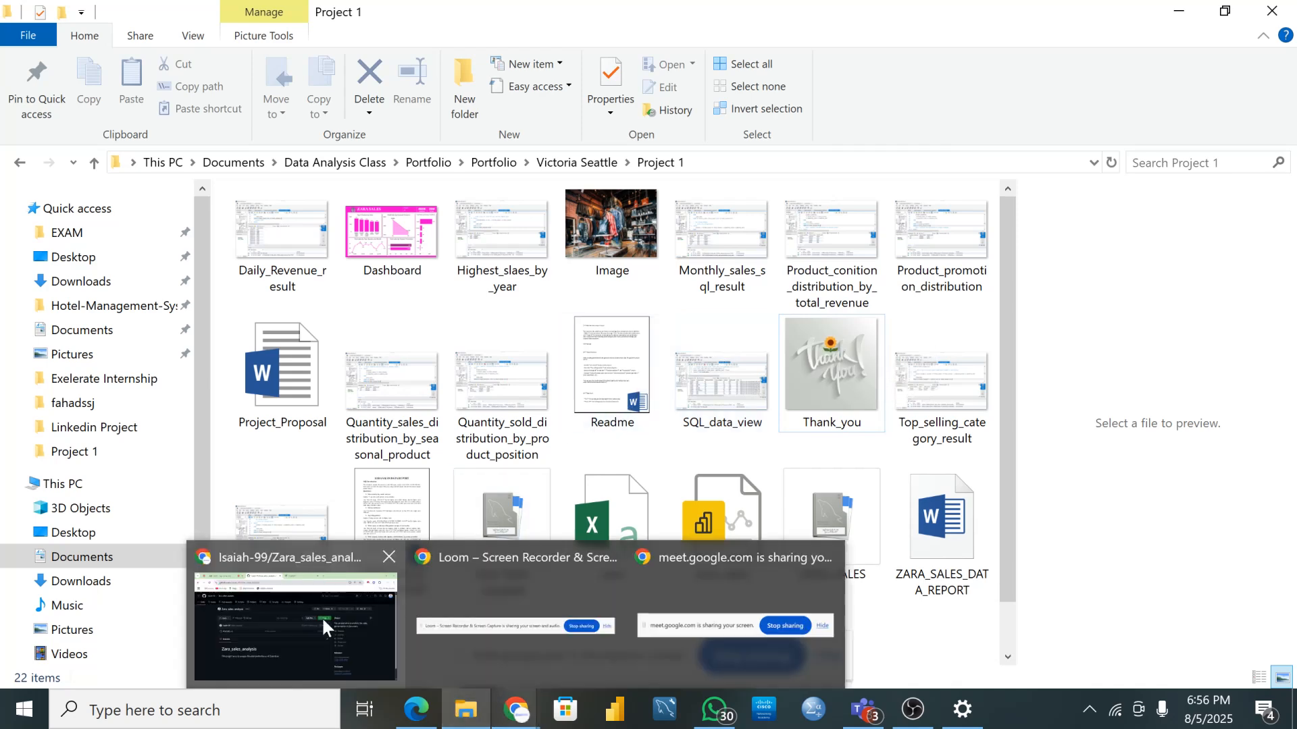
left_click(322, 618)
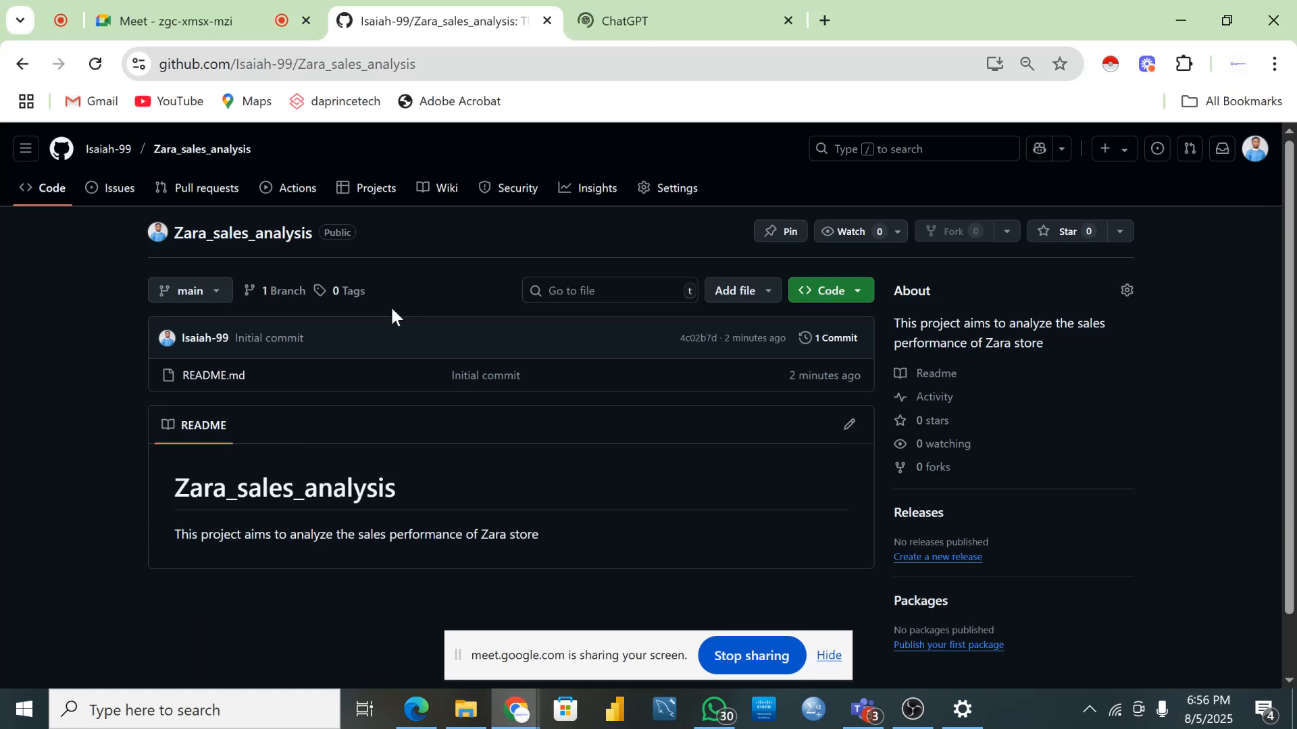
left_click(789, 21)
scroll(549, 463, "down", 1)
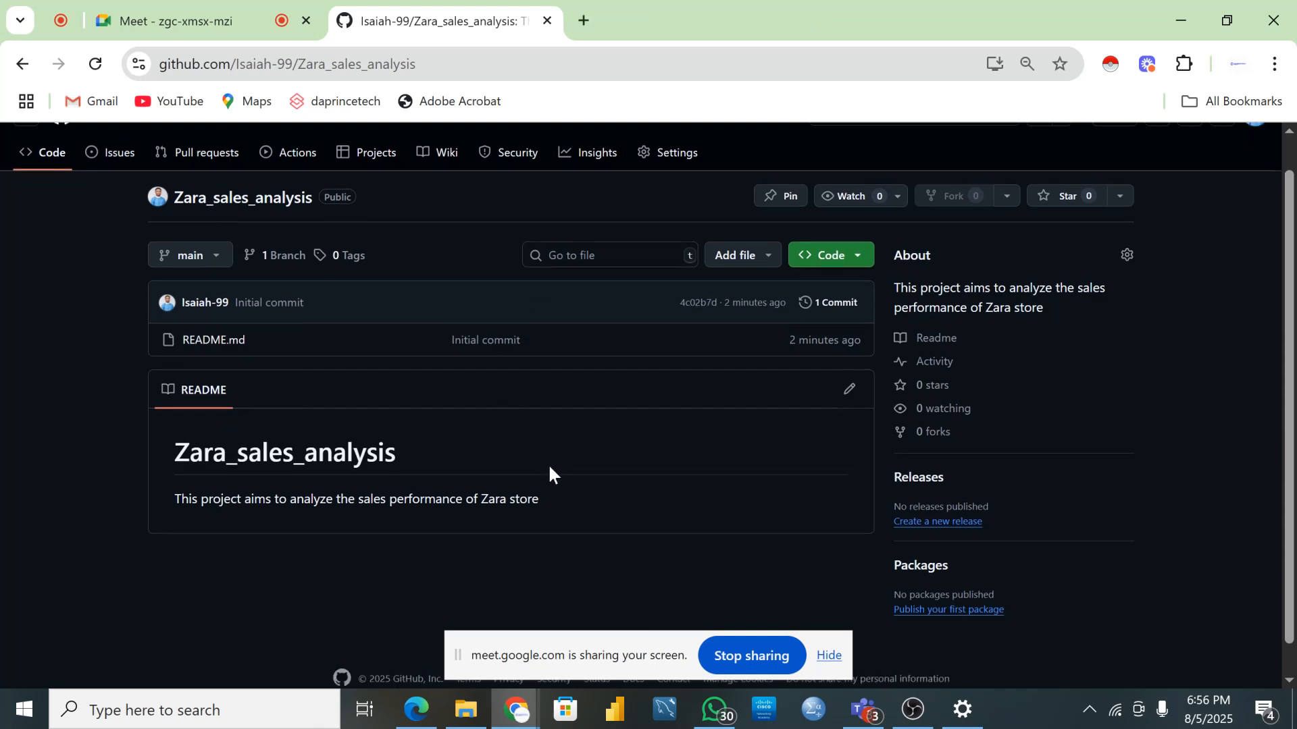
scroll(548, 463, "up", 1)
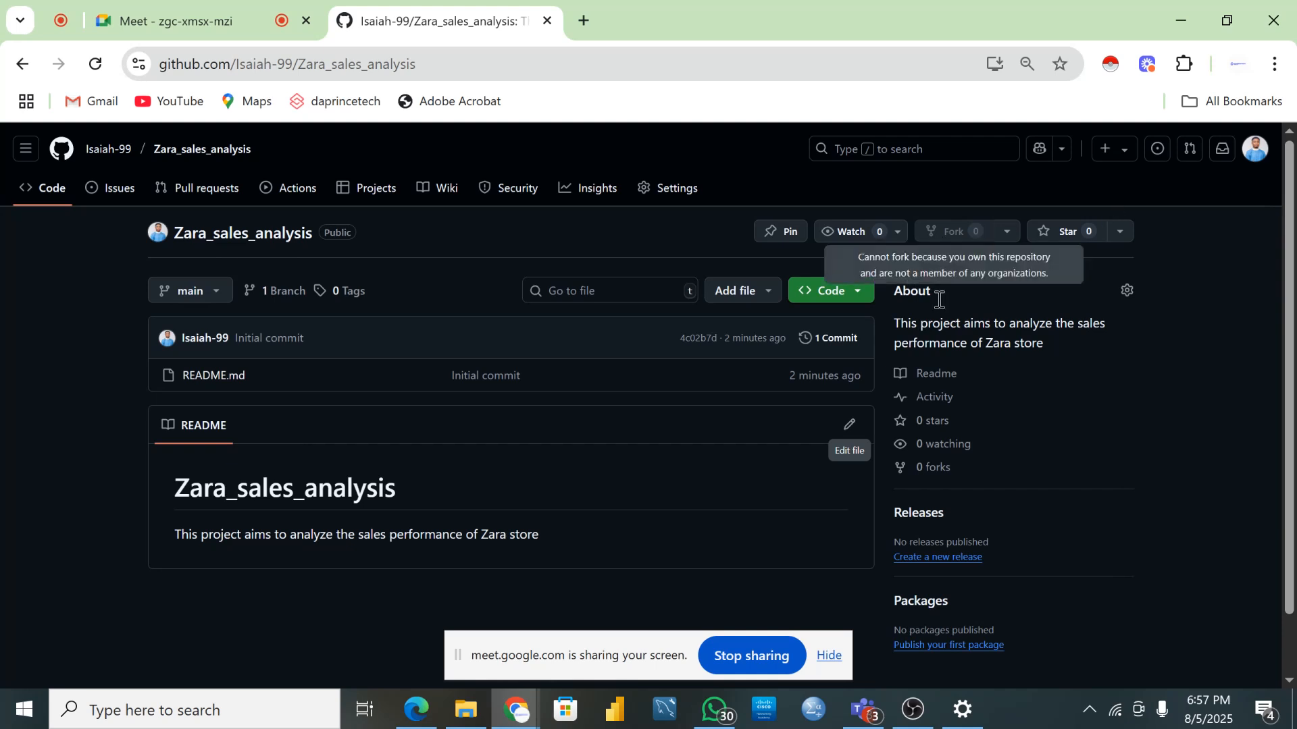
- Go to Your profile and open its Repositories tab listing all nine repositories
left_click(1256, 152)
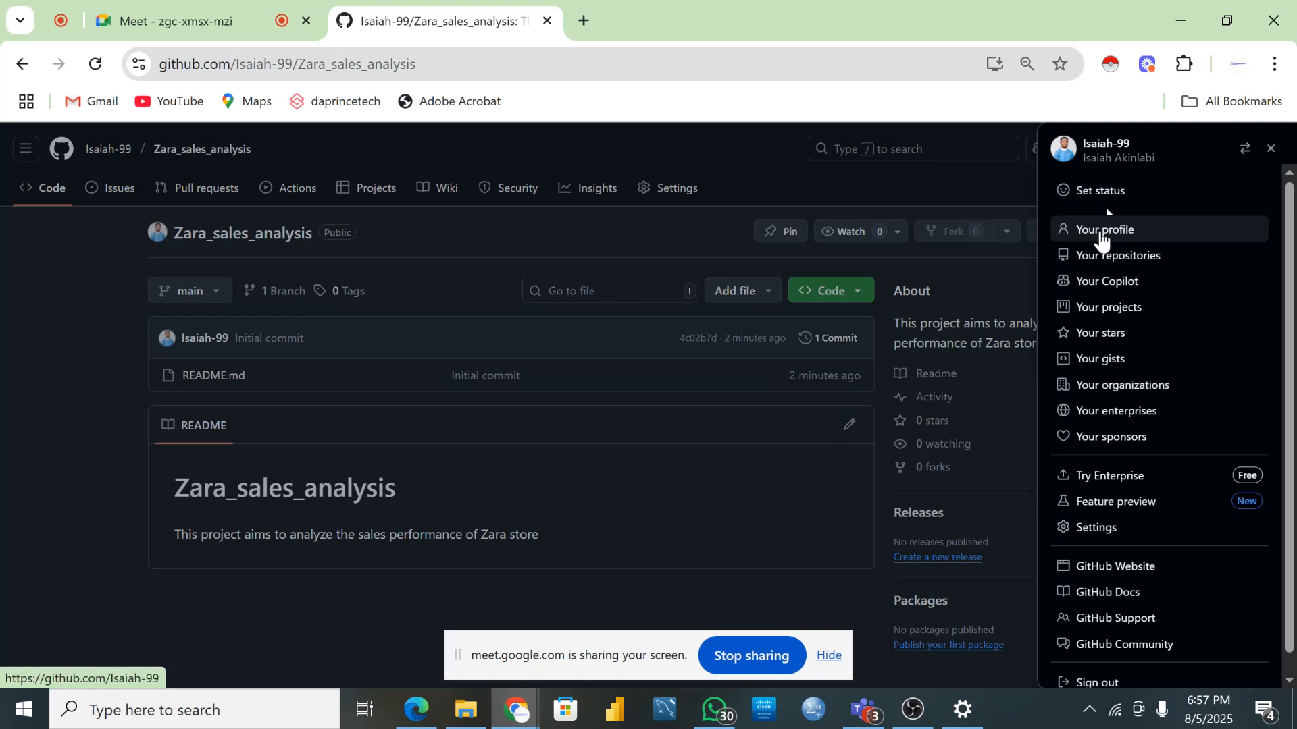
left_click(1104, 233)
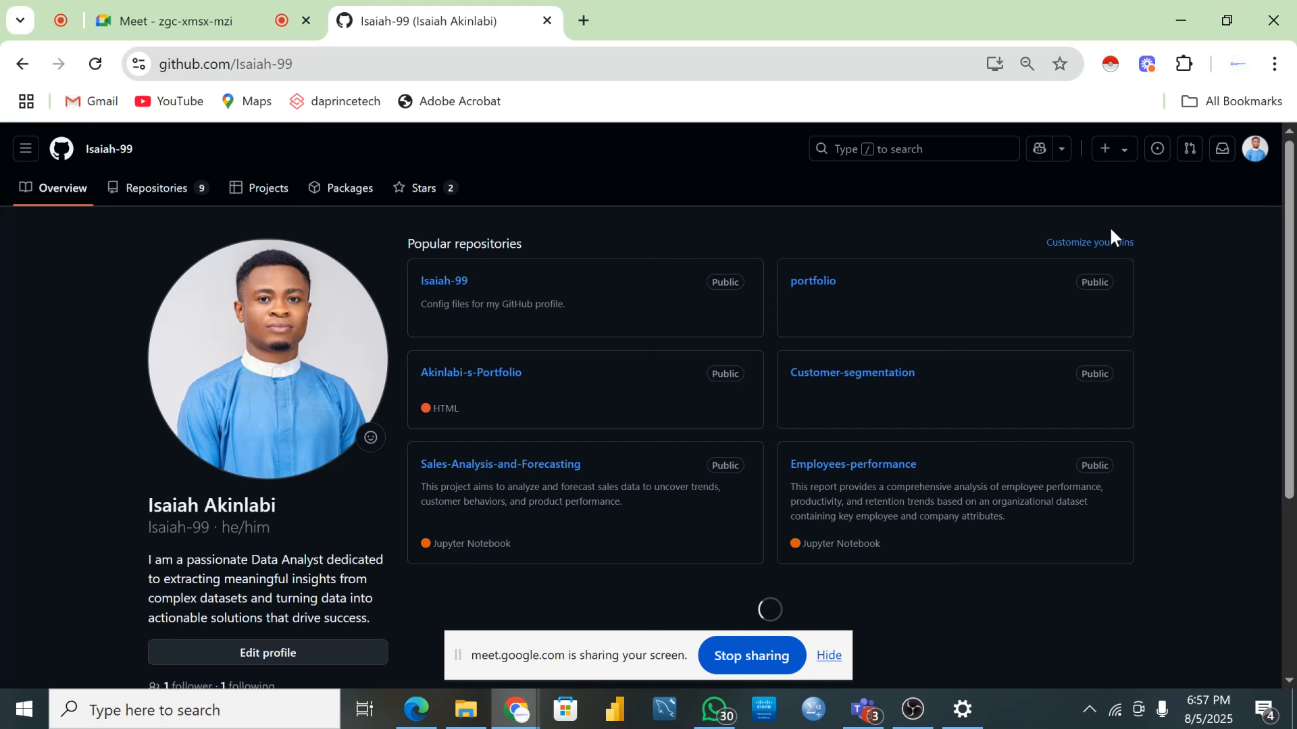
scroll(270, 581, "down", 3)
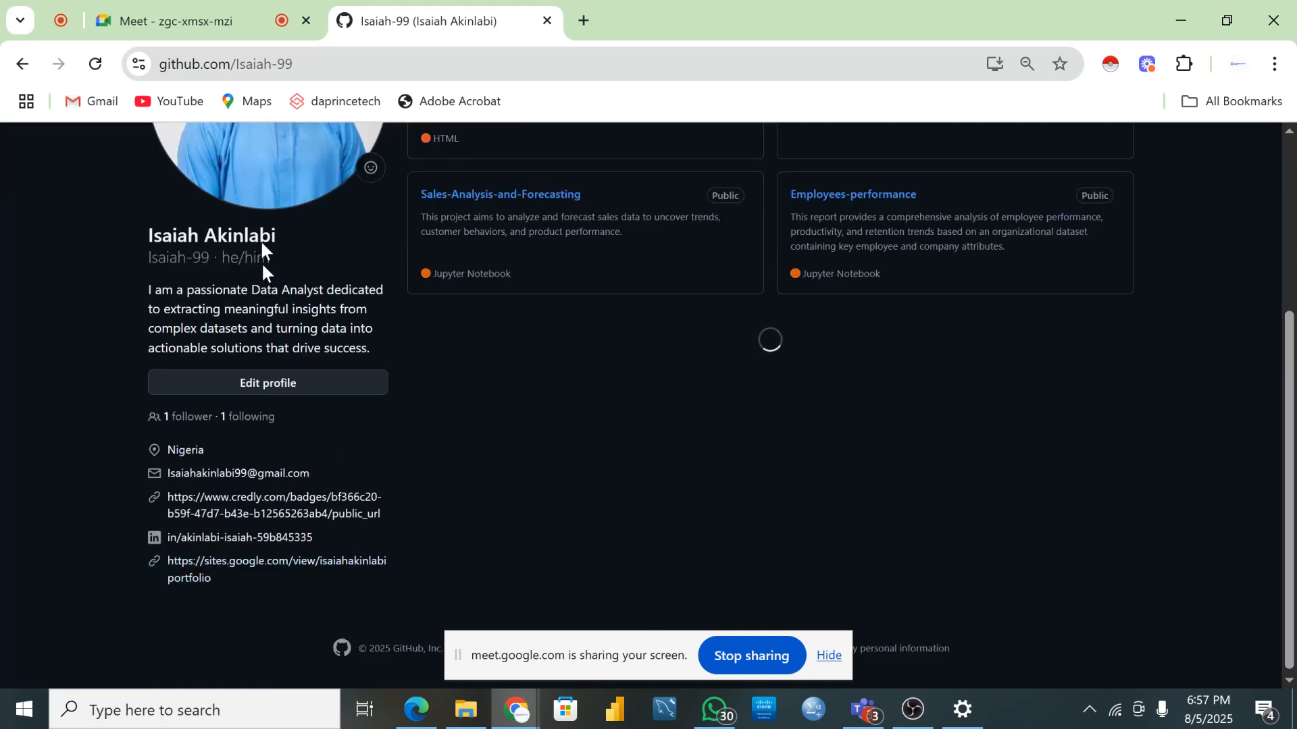
scroll(208, 335, "down", 1)
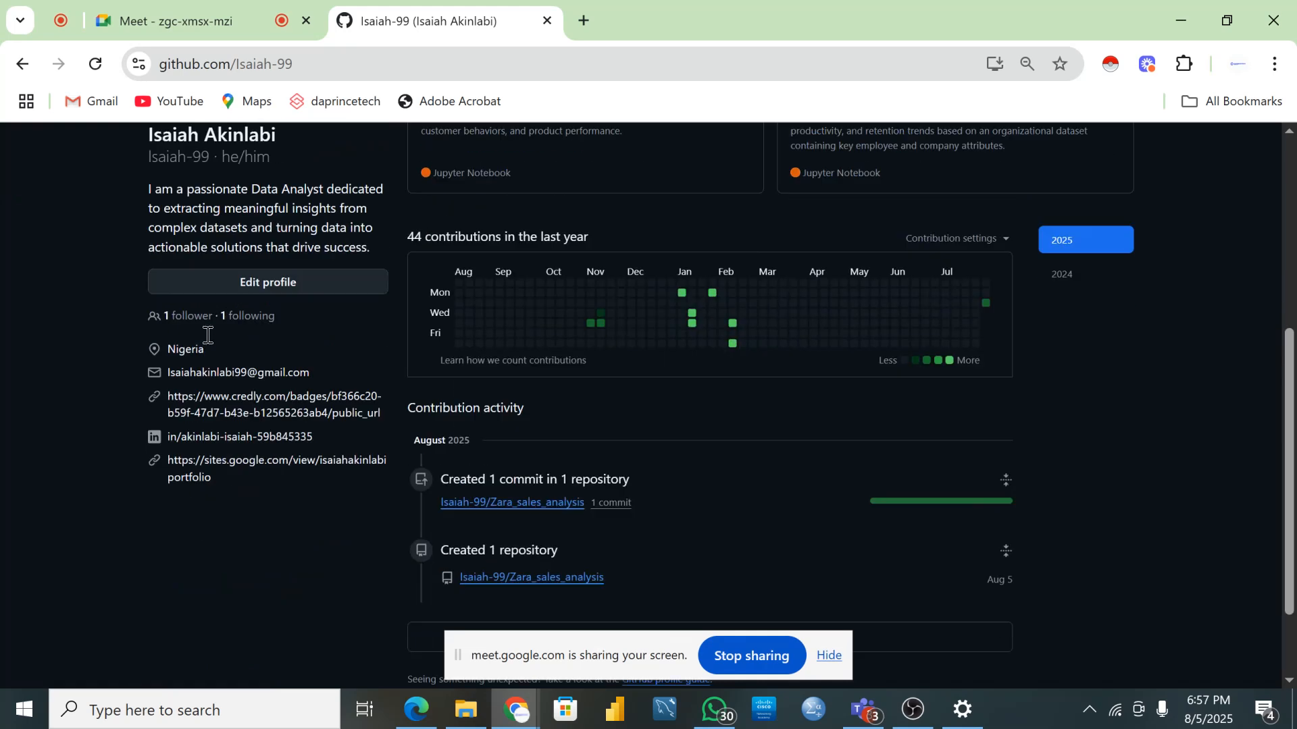
scroll(196, 351, "down", 1)
scroll(203, 250, "up", 3)
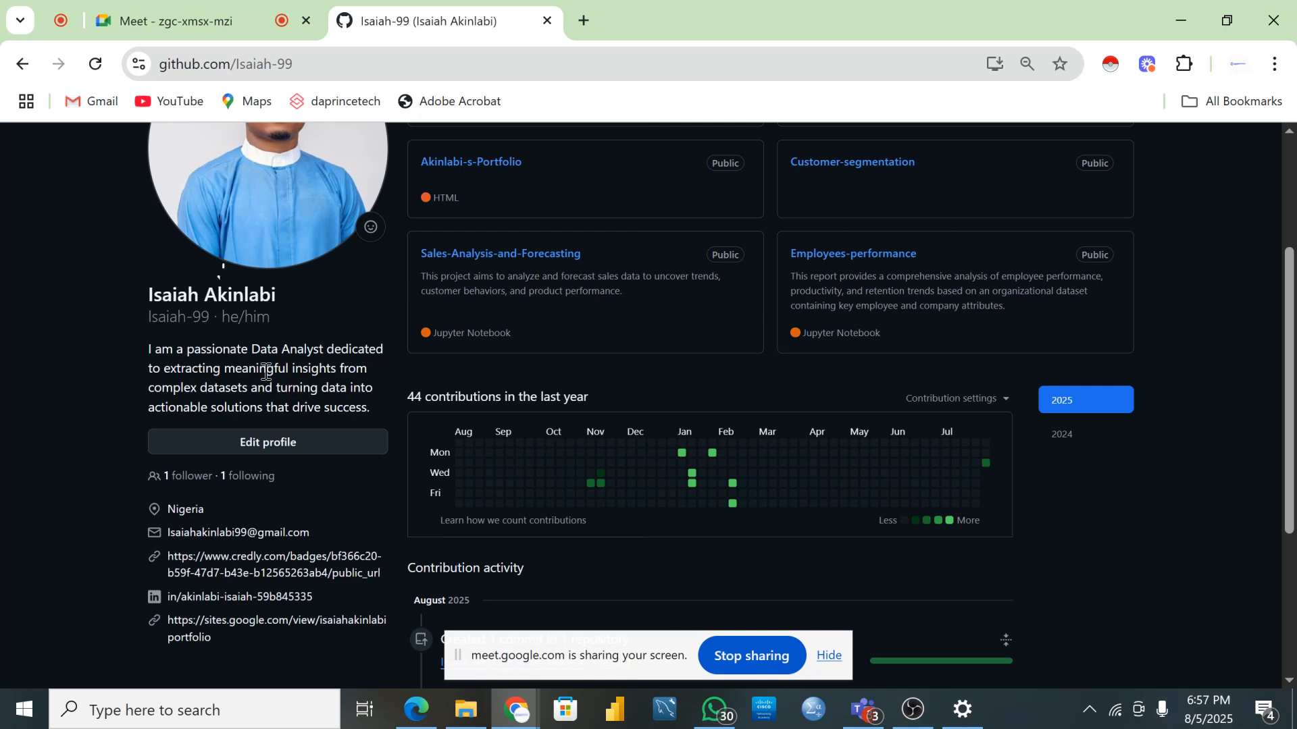
scroll(274, 372, "down", 3)
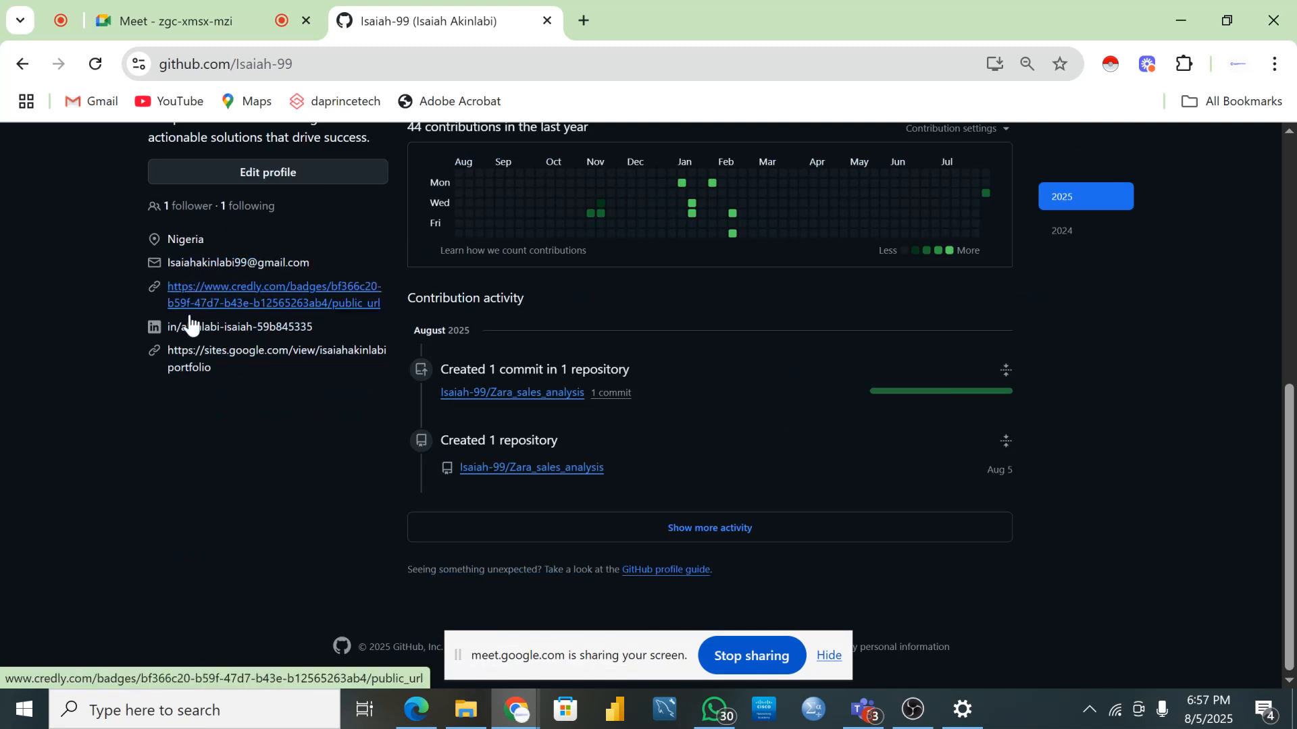
scroll(273, 392, "up", 7)
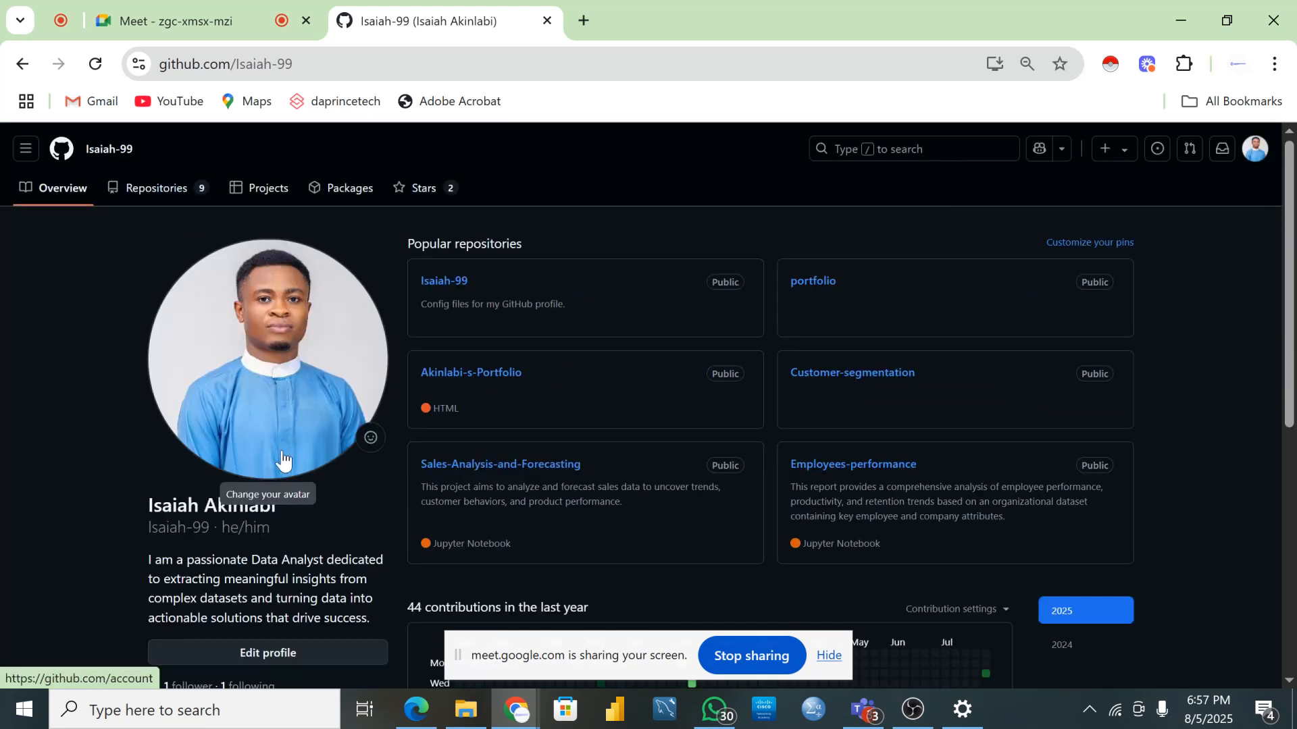
left_click(148, 198)
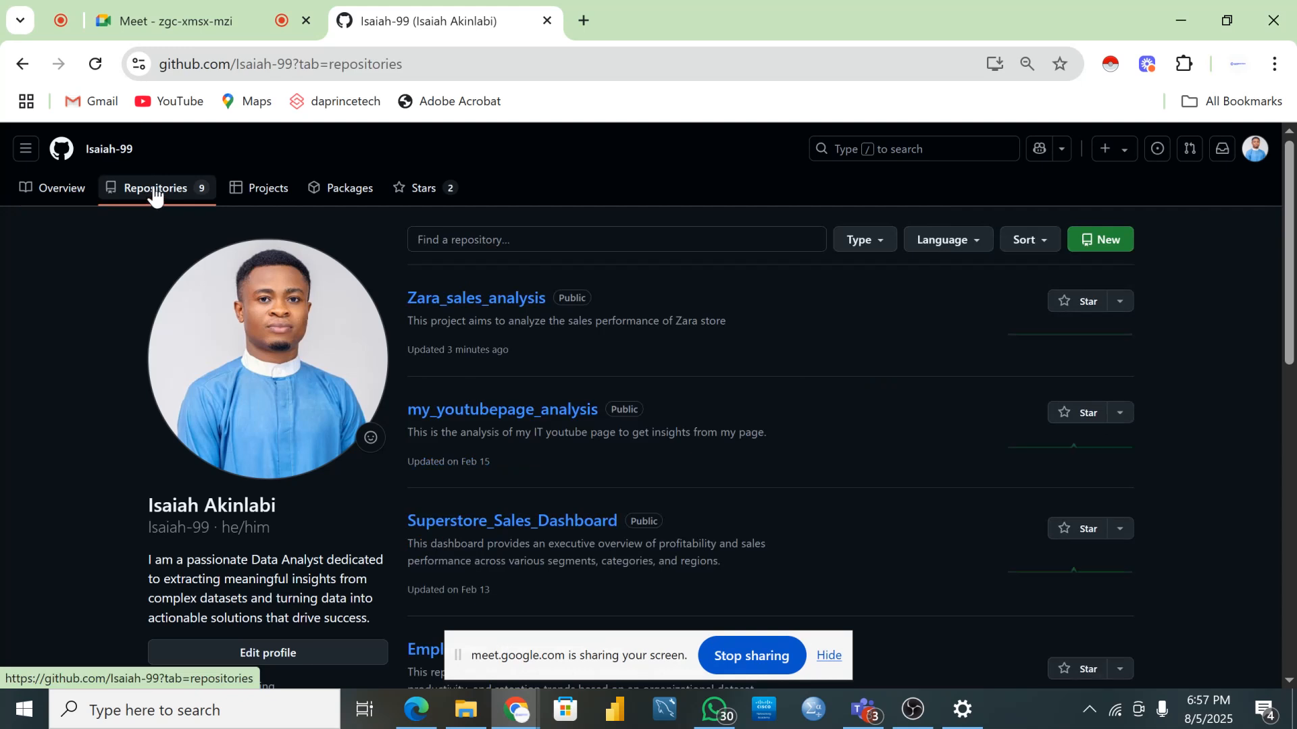
- Start a new repository named Zara_Sales_Performance_Analysis after Zara_Sales_Analysis proves already taken
left_click(1098, 246)
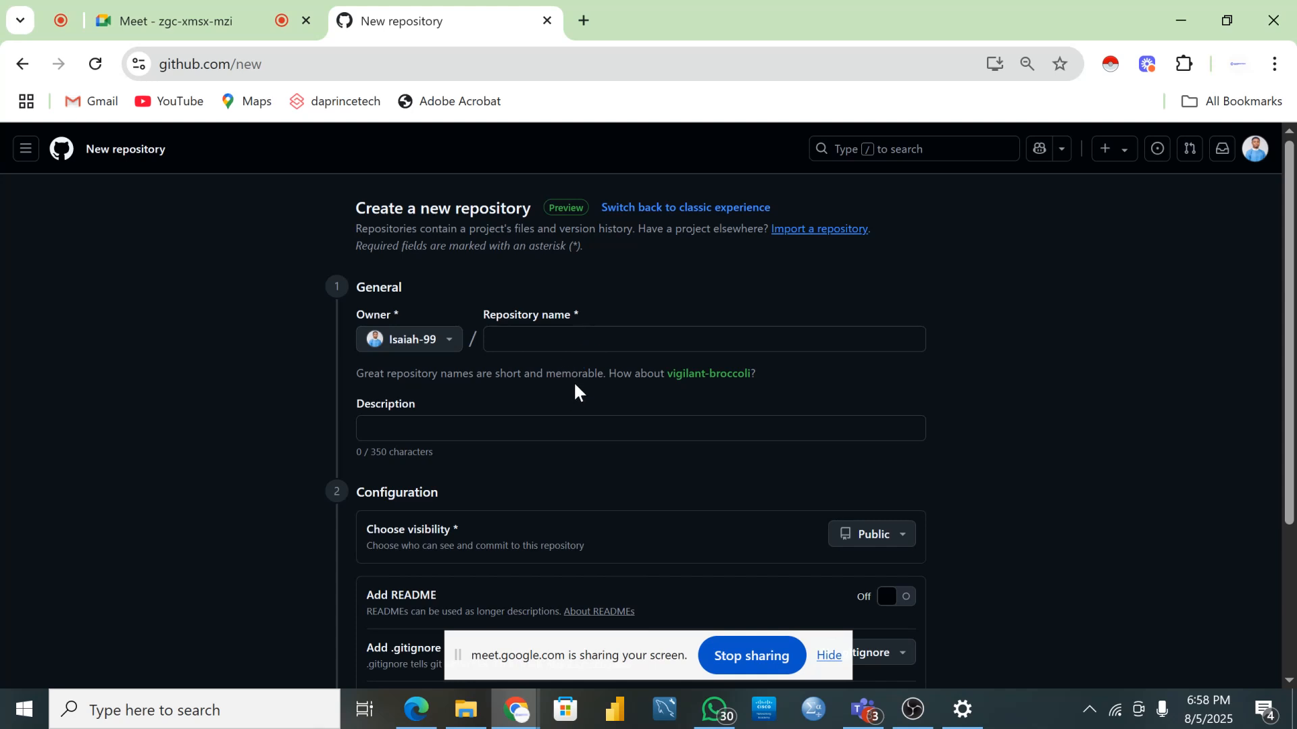
left_click(523, 331)
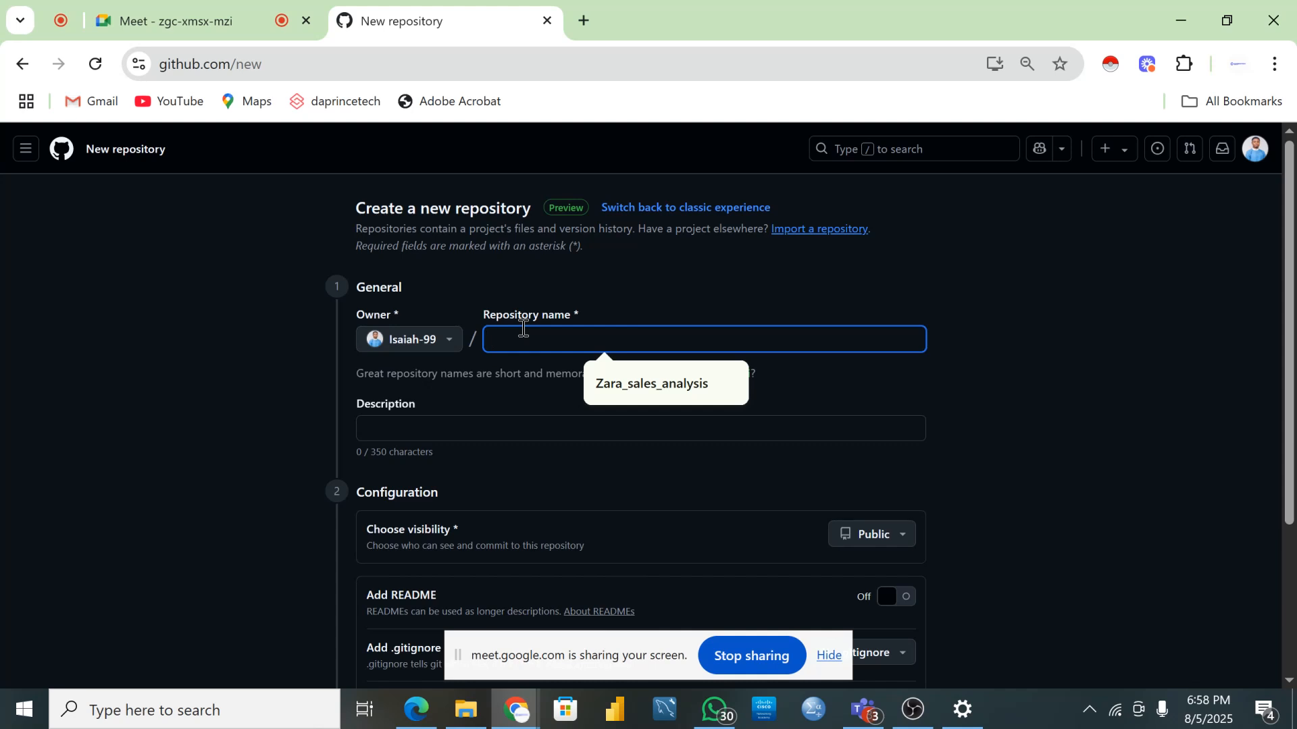
type("Zara")
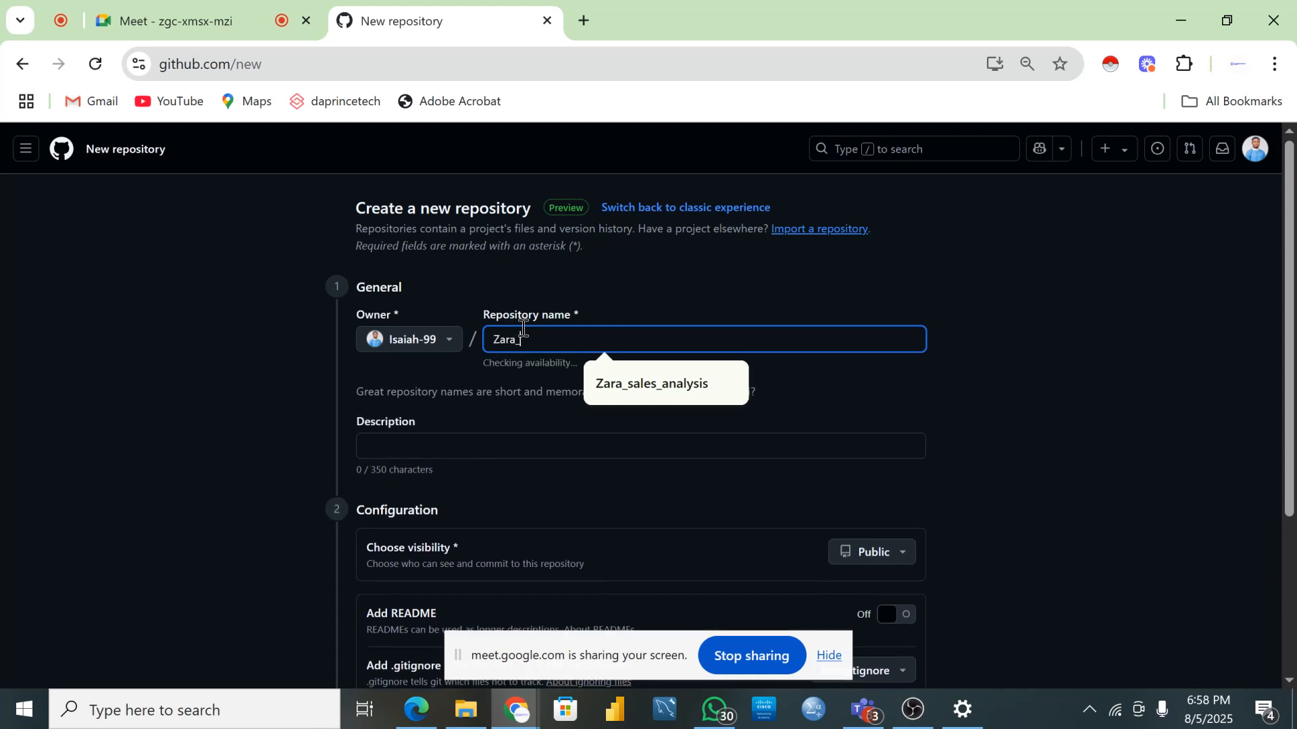
type("_")
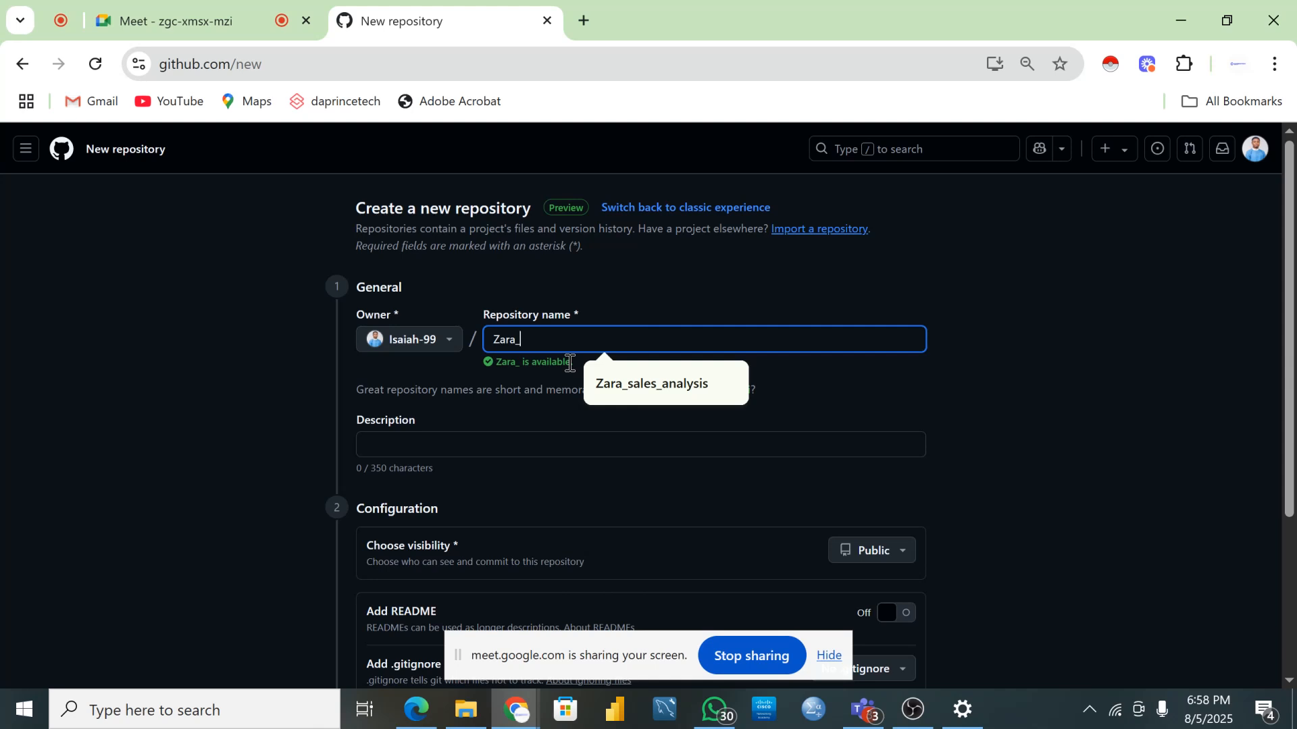
type("Sales")
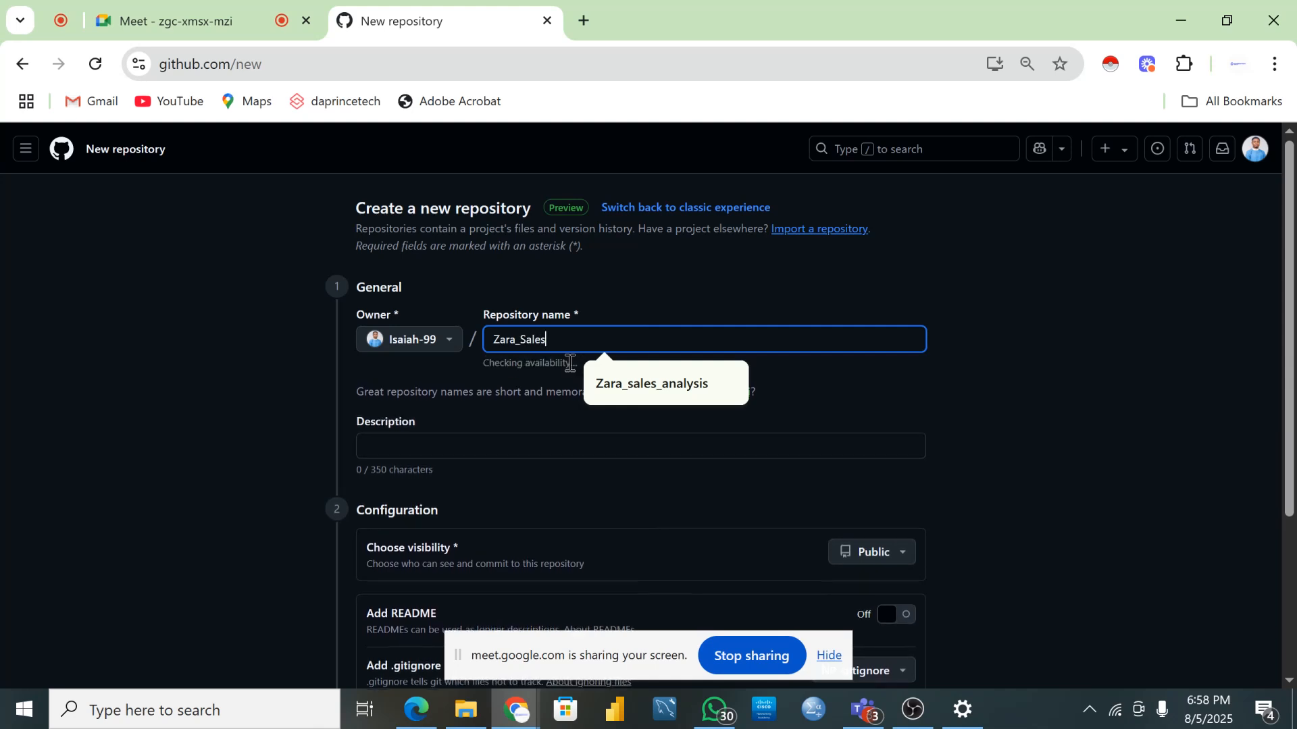
type("_Analysis")
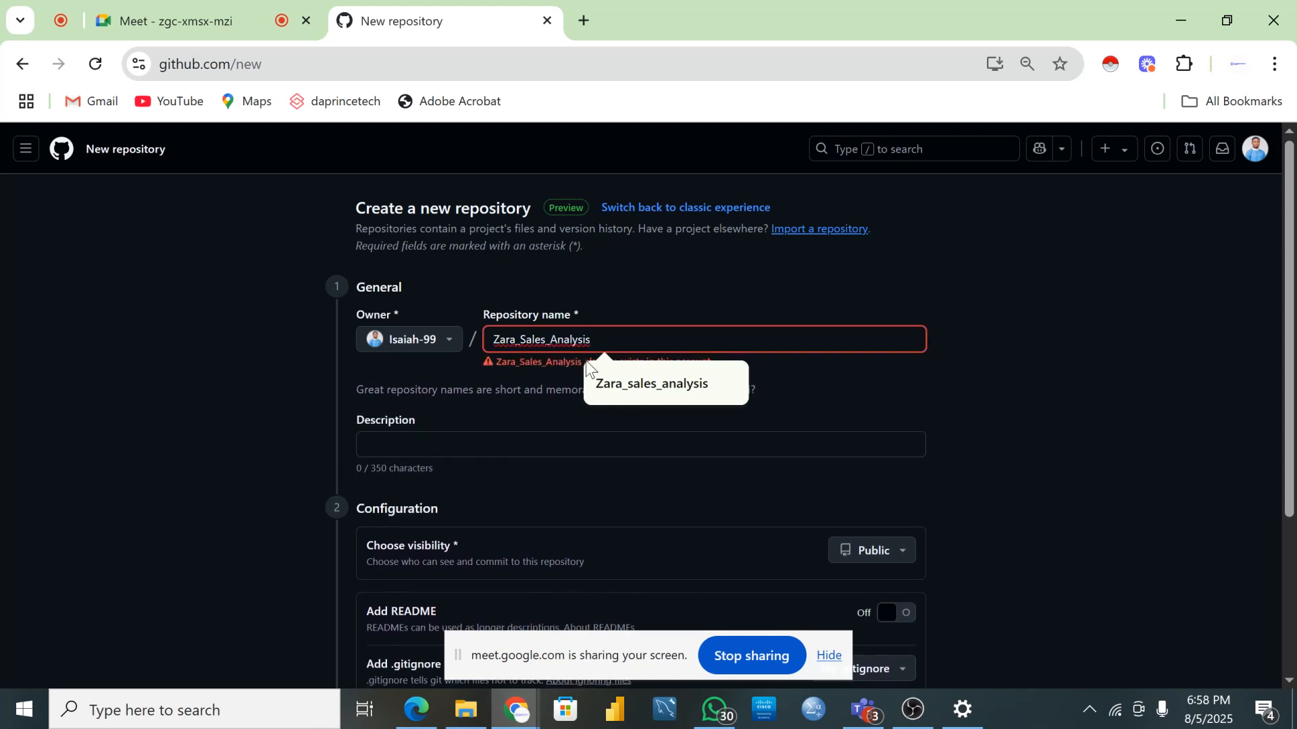
left_click(818, 380)
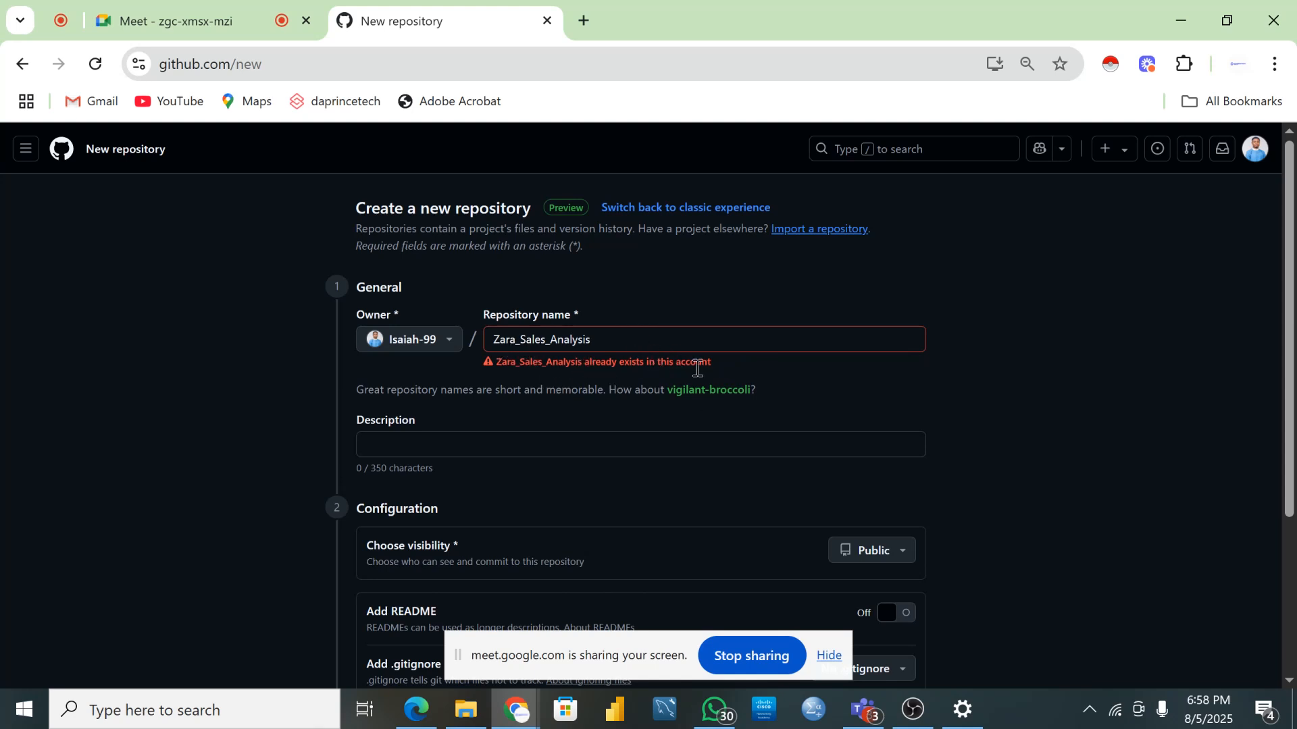
left_click(605, 346)
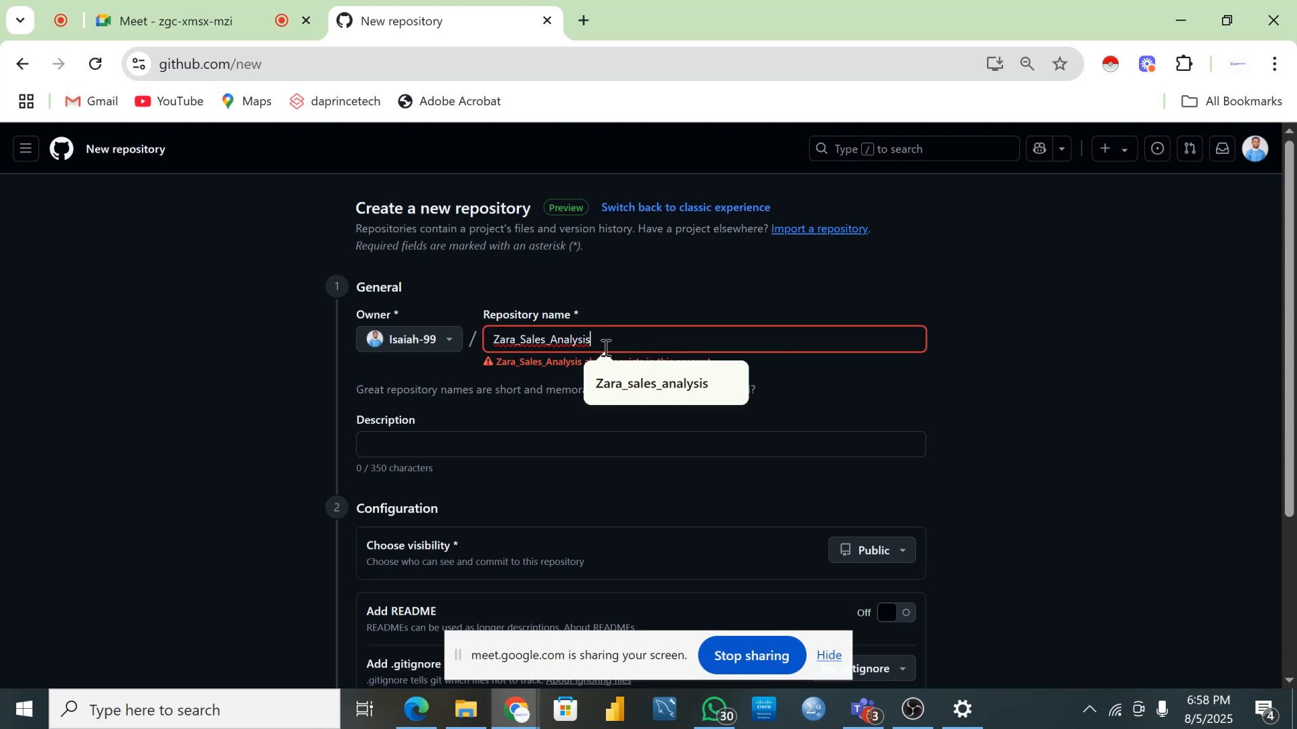
type("_")
key("BackSpace")
type("_")
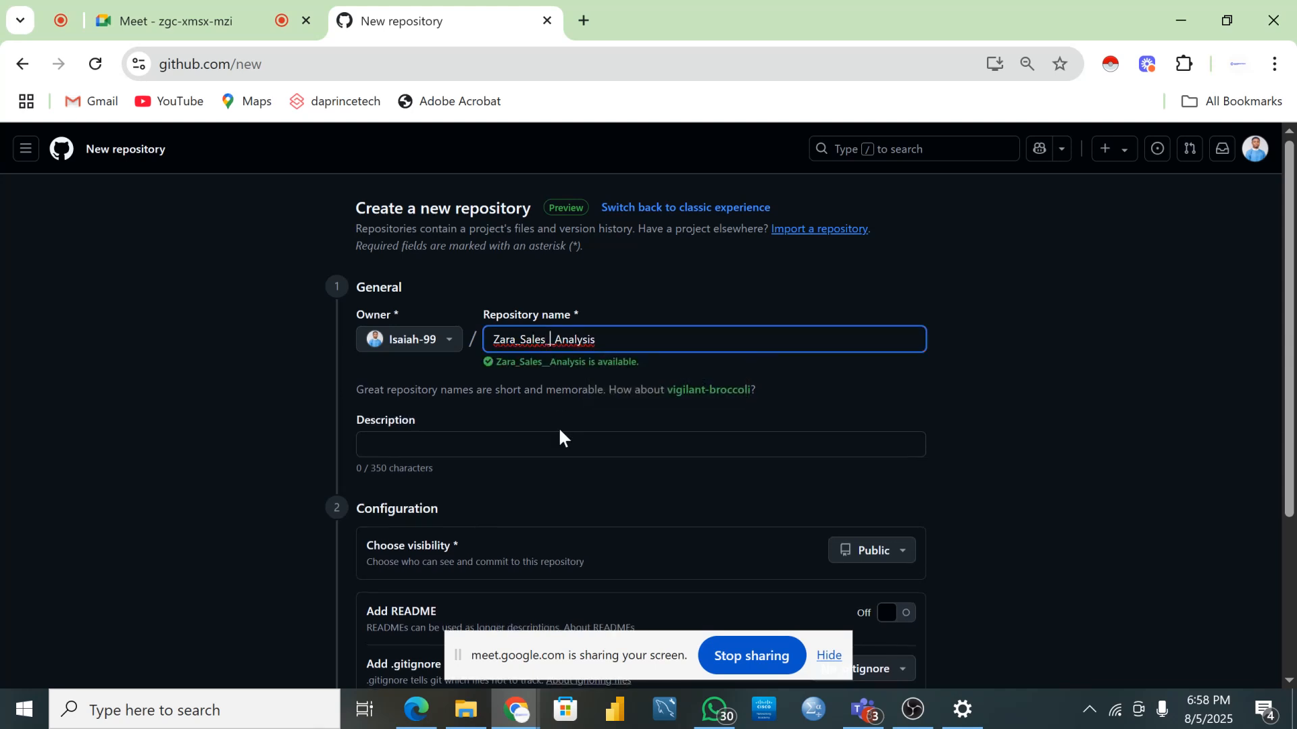
type("Perform")
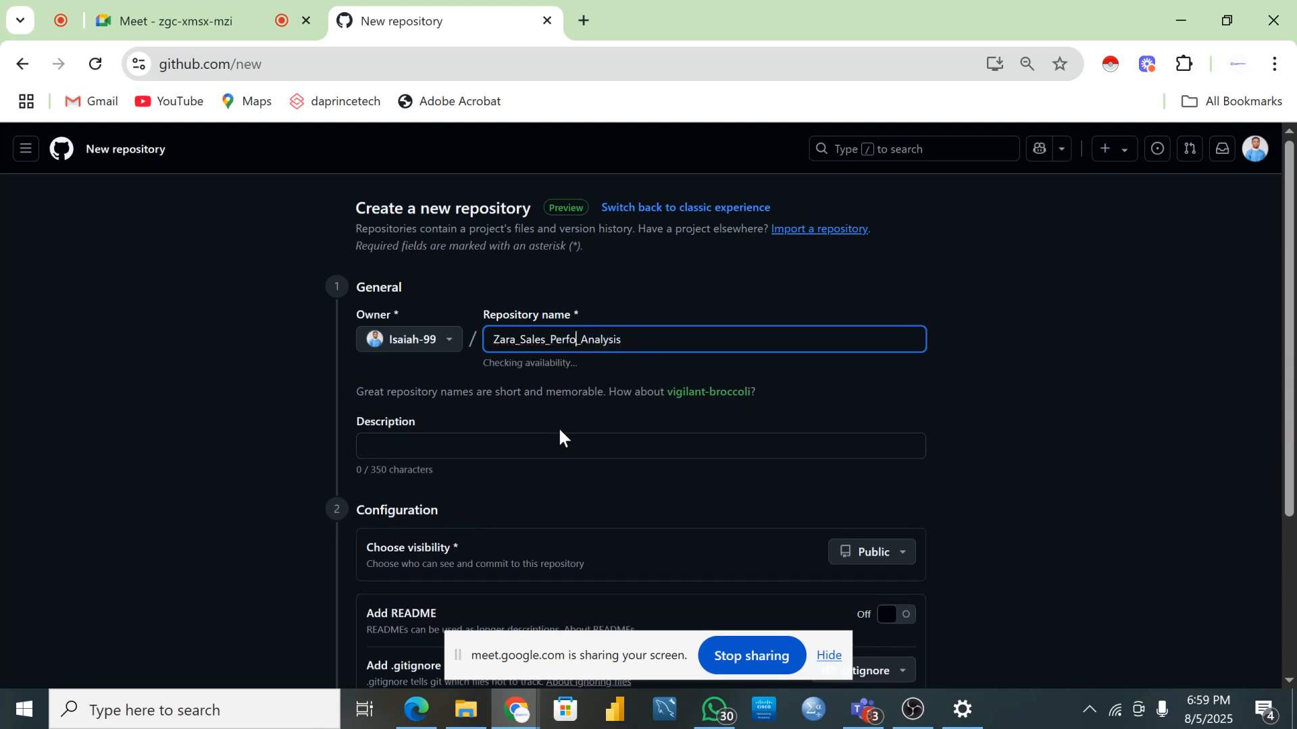
type("ance")
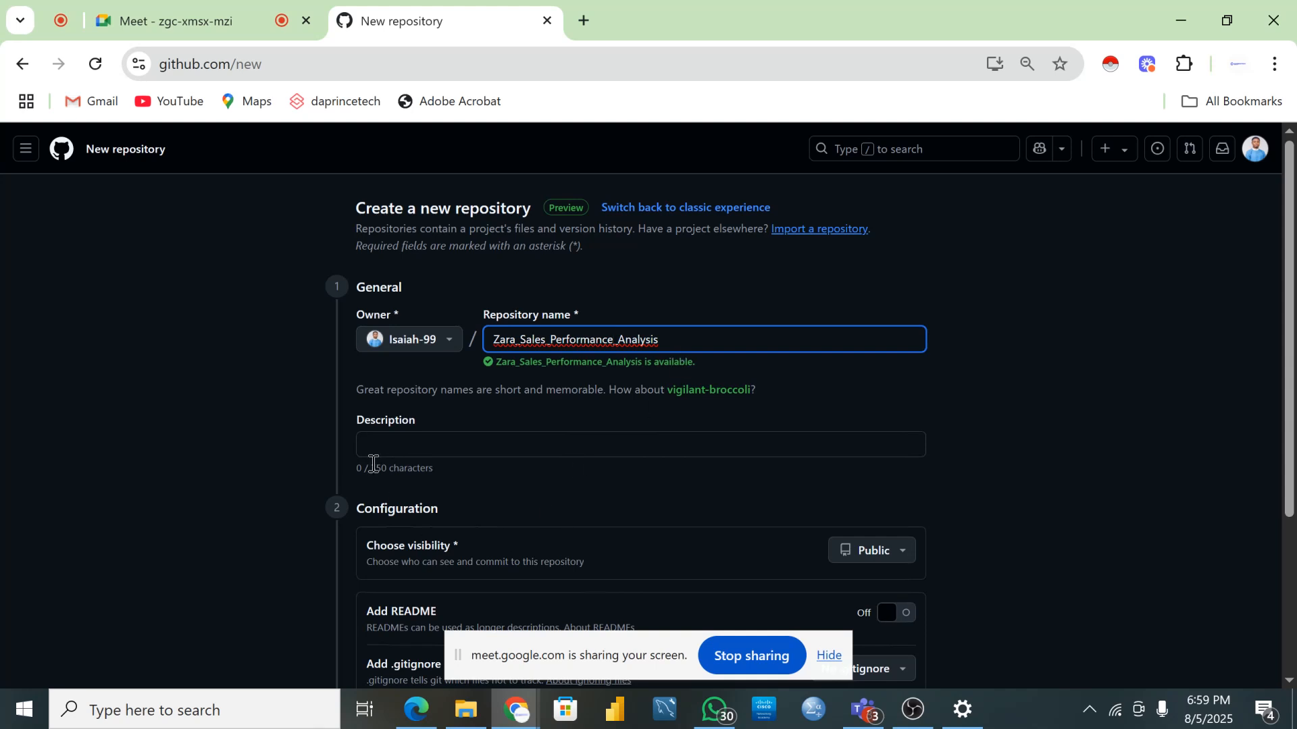
- Fill the description with the saved suggestion about analyzing and forecasting sales trends
left_click(391, 450)
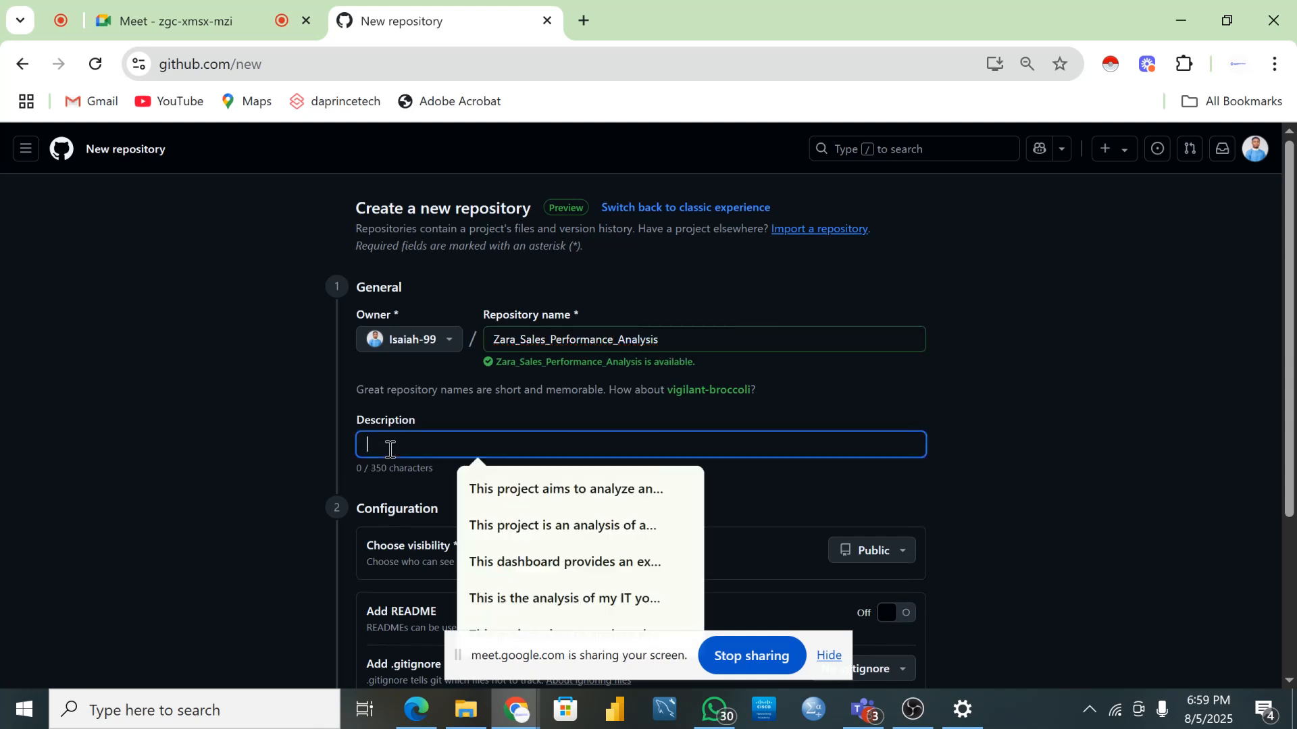
left_click(591, 497)
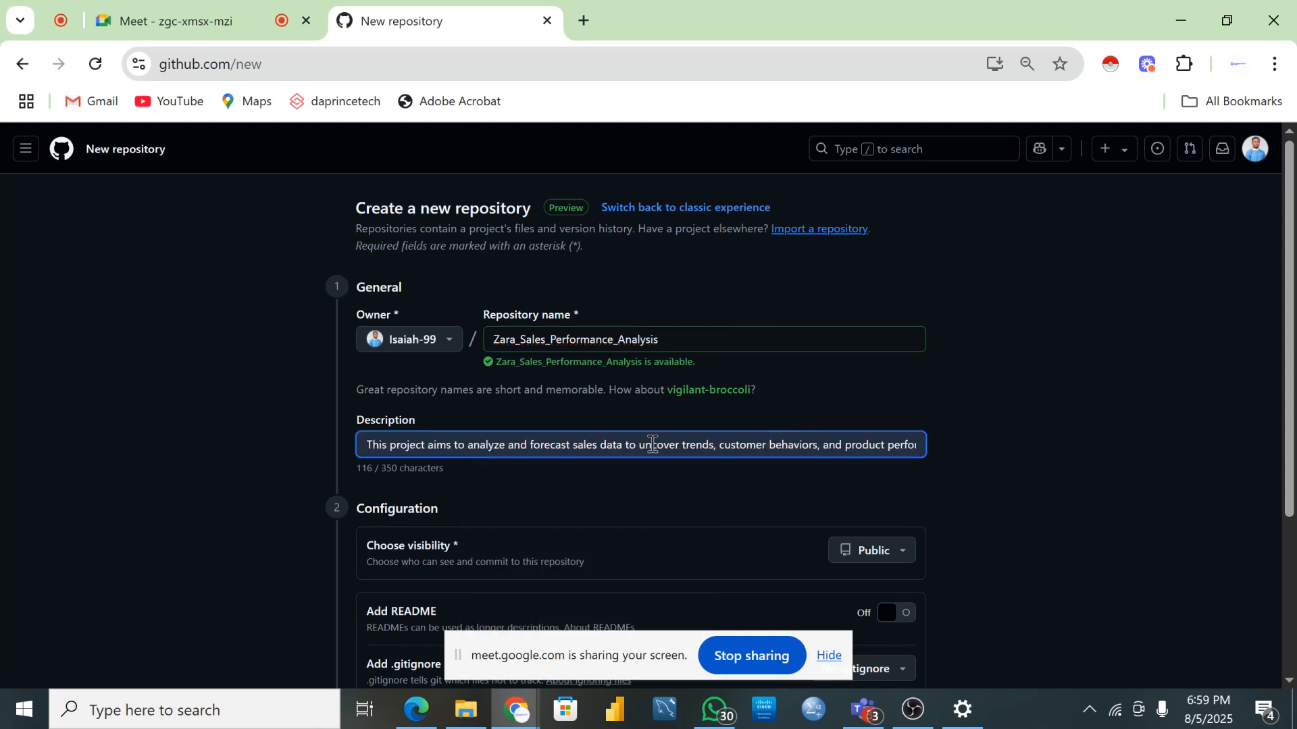
left_click(650, 445)
key("Right")
key("Right")
key("Right")
key("Right")
key("Right")
key("Right")
key("Right")
key("Right")
key("Right")
key("Right")
key("Right")
key("Right")
key("Right")
key("Right")
key("Right")
key("Right")
key("Right")
key("Right")
key("Right")
key("Right")
key("Right")
key("Right")
key("Right")
key("Right")
key("Right")
key("Right")
key("Right")
key("Right")
key("Right")
key("Right")
key("Right")
key("Right")
key("Right")
key("Right")
key("Right")
key("Right")
key("Right")
key("Right")
key("Right")
key("Right")
key("Right")
key("Right")
key("Right")
key("Right")
key("Right")
key("Right")
key("Right")
key("Right")
key("Right")
key("Right")
key("Right")
key("Right")
key("Right")
key("Right")
key("Right")
key("Right")
key("Right")
key("Right")
key("Right")
key("Right")
key("End")
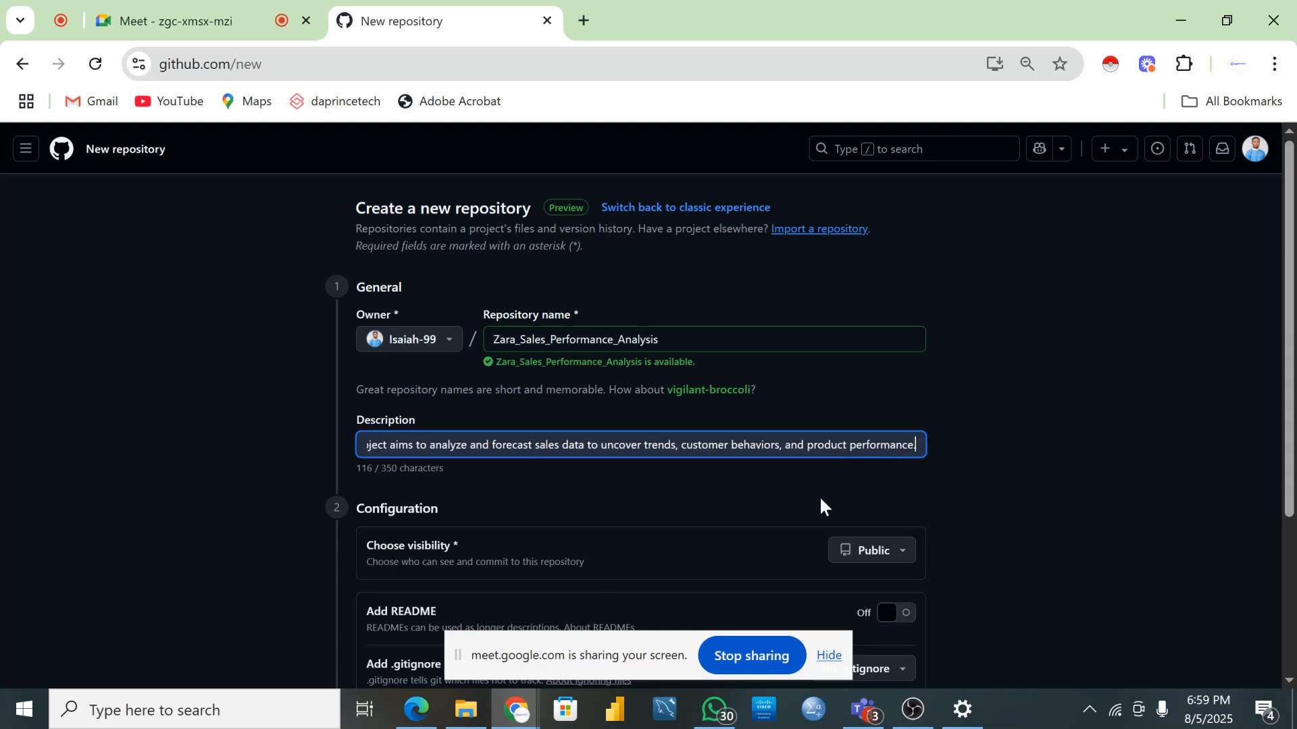
- Switch Add README on and create the public repository
scroll(720, 532, "down", 2)
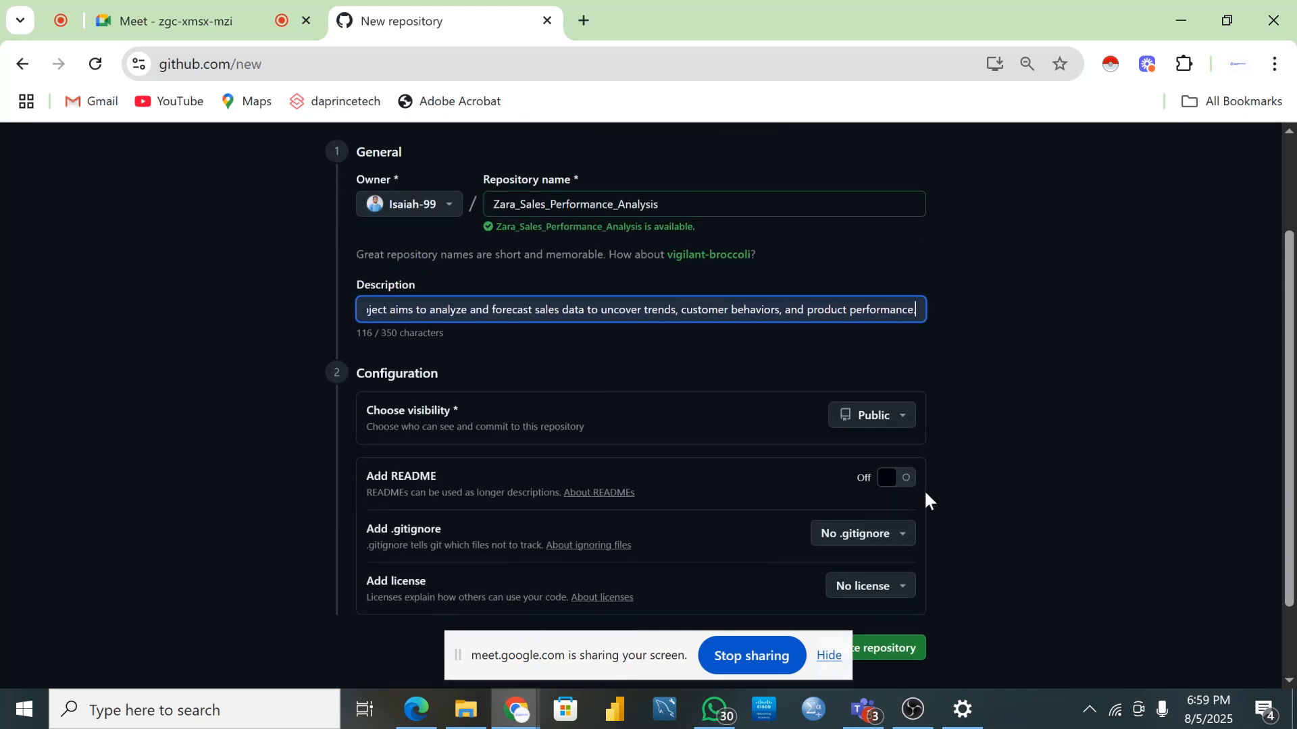
left_click(893, 480)
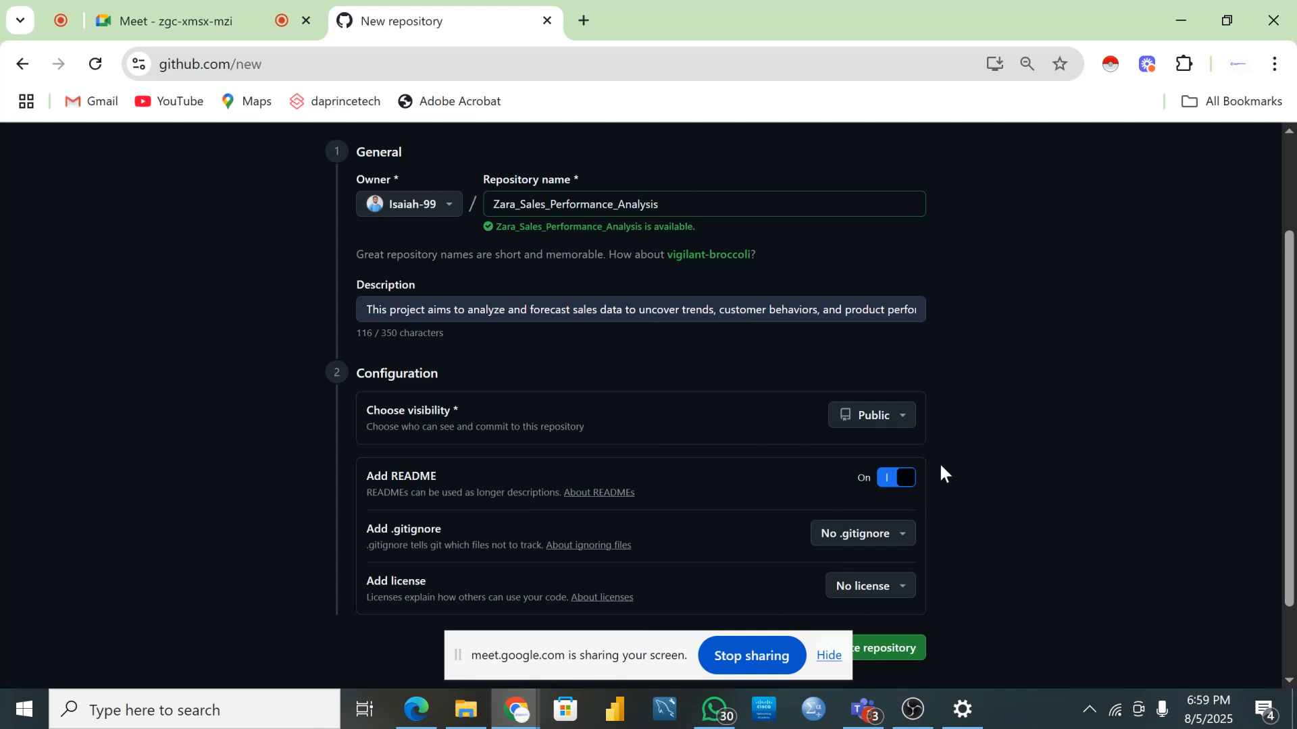
scroll(641, 438, "down", 3)
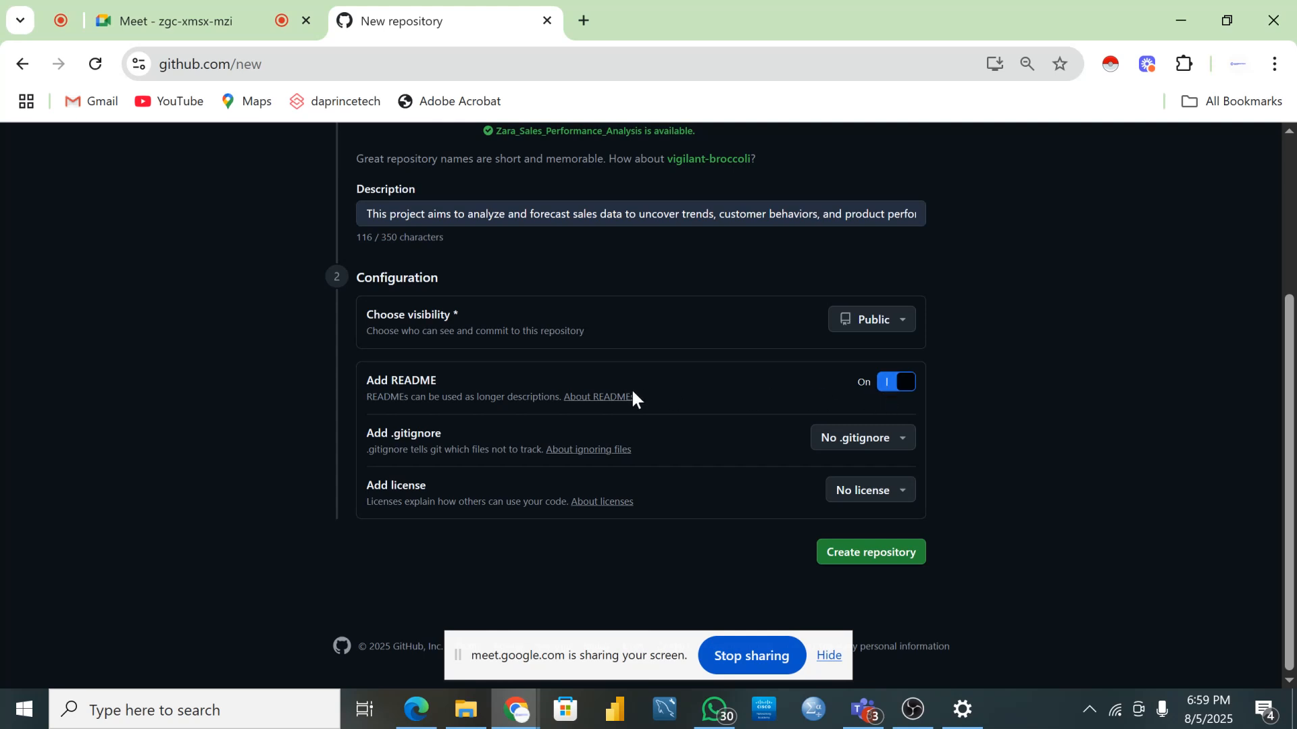
left_click(848, 554)
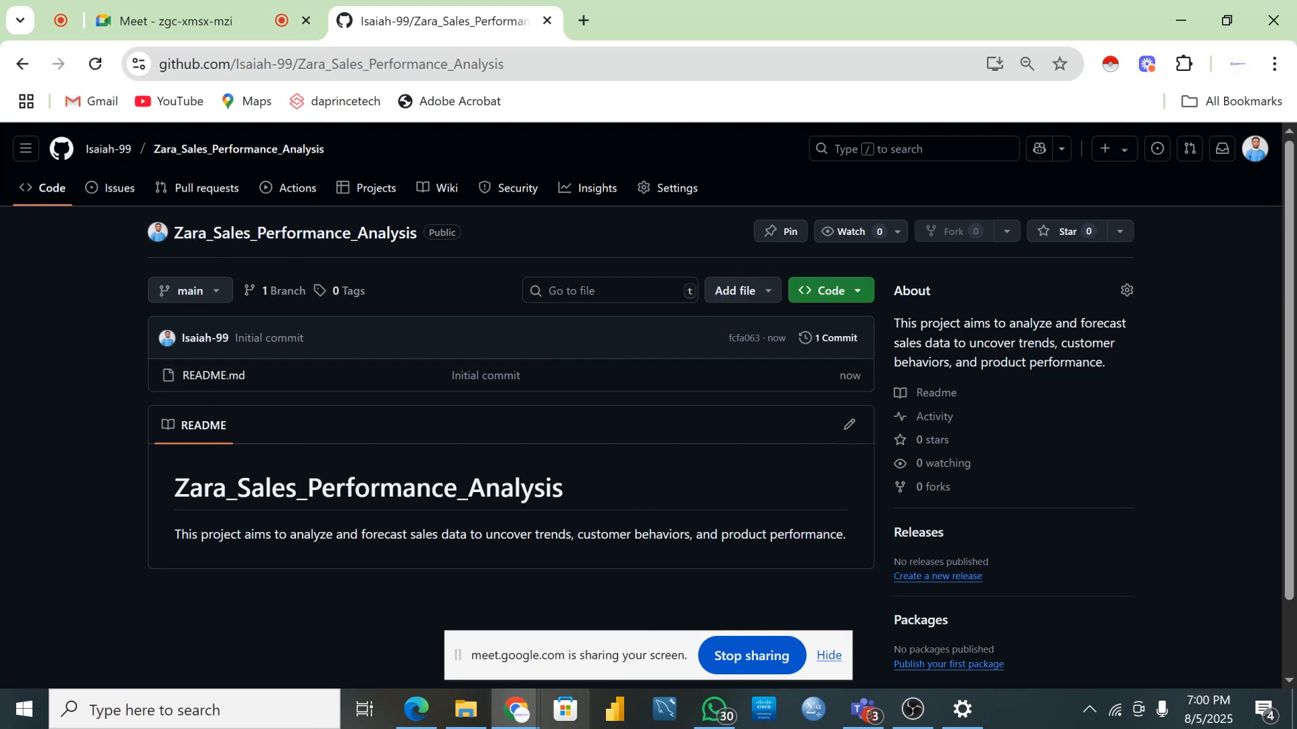
- Glance at the project files folder, then open the Add file menu on the new repository's page
left_click(469, 709)
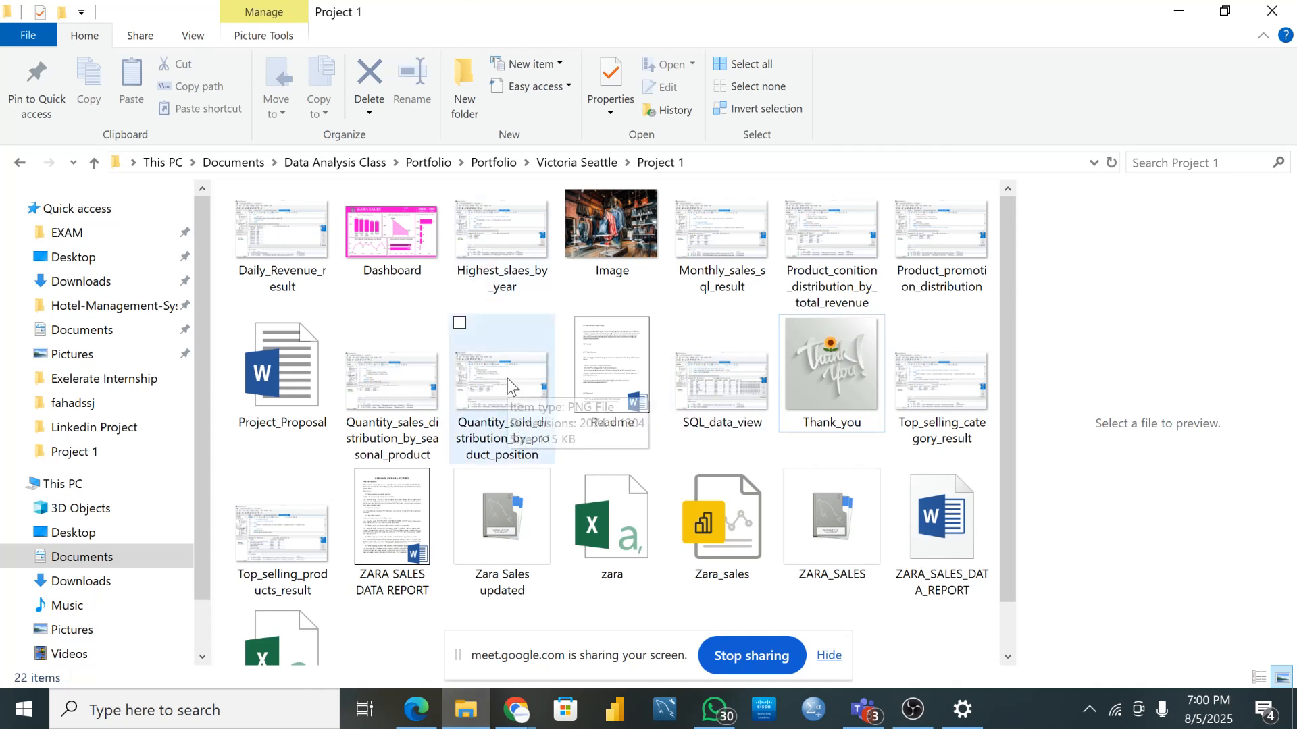
left_click(459, 721)
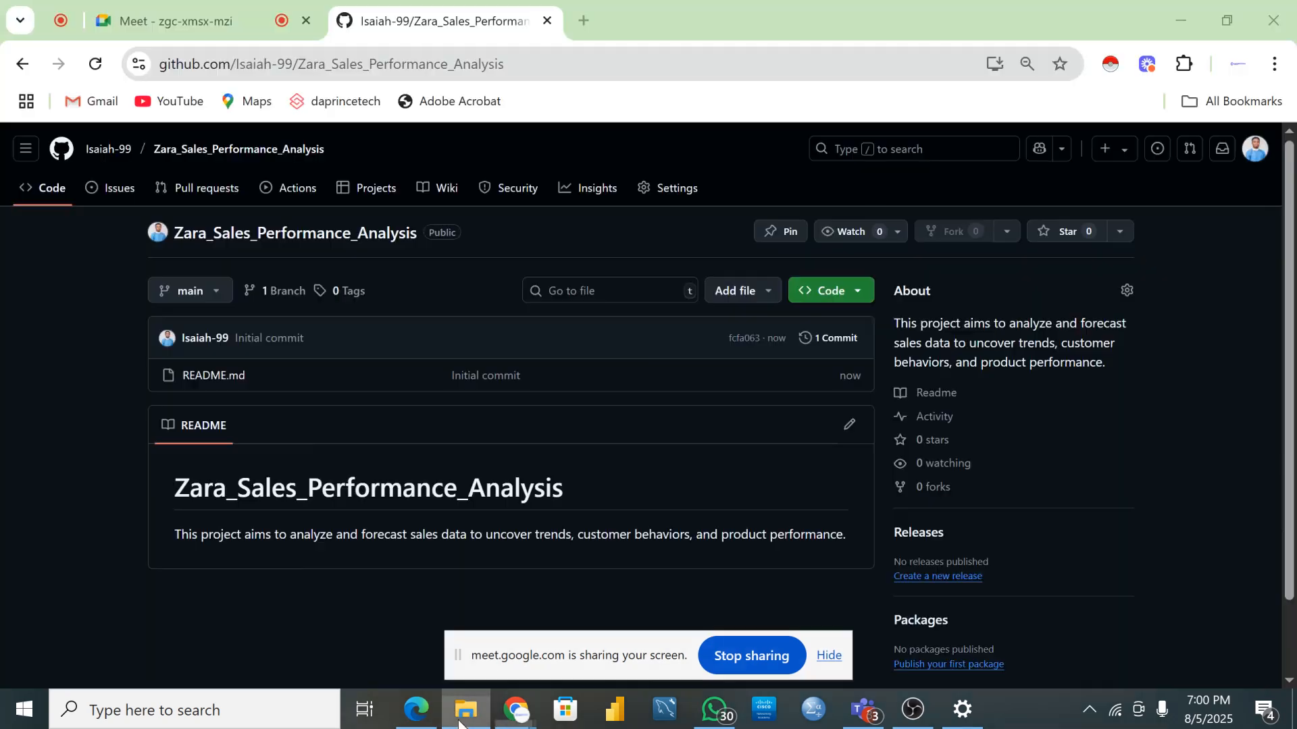
left_click(749, 294)
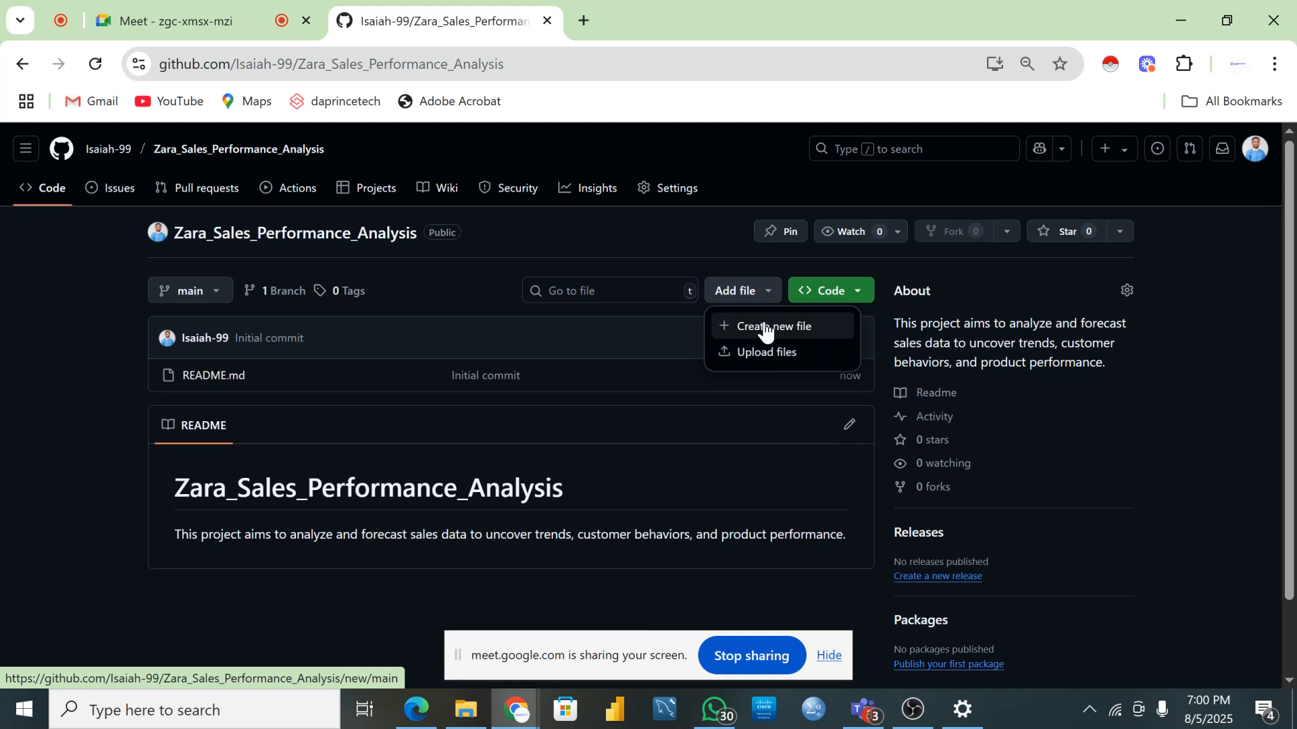
- Go to the repository's Upload files page and bring the Project 1 folder to the front
left_click(765, 358)
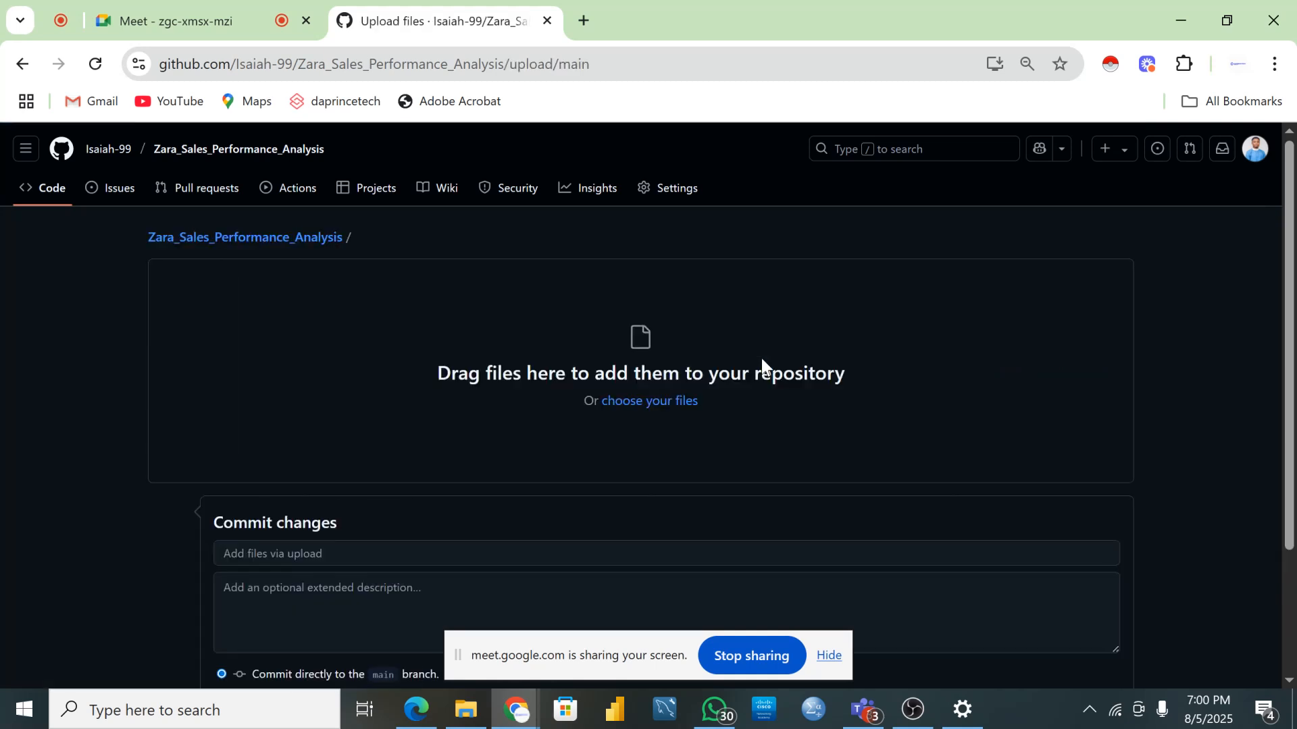
left_click(466, 716)
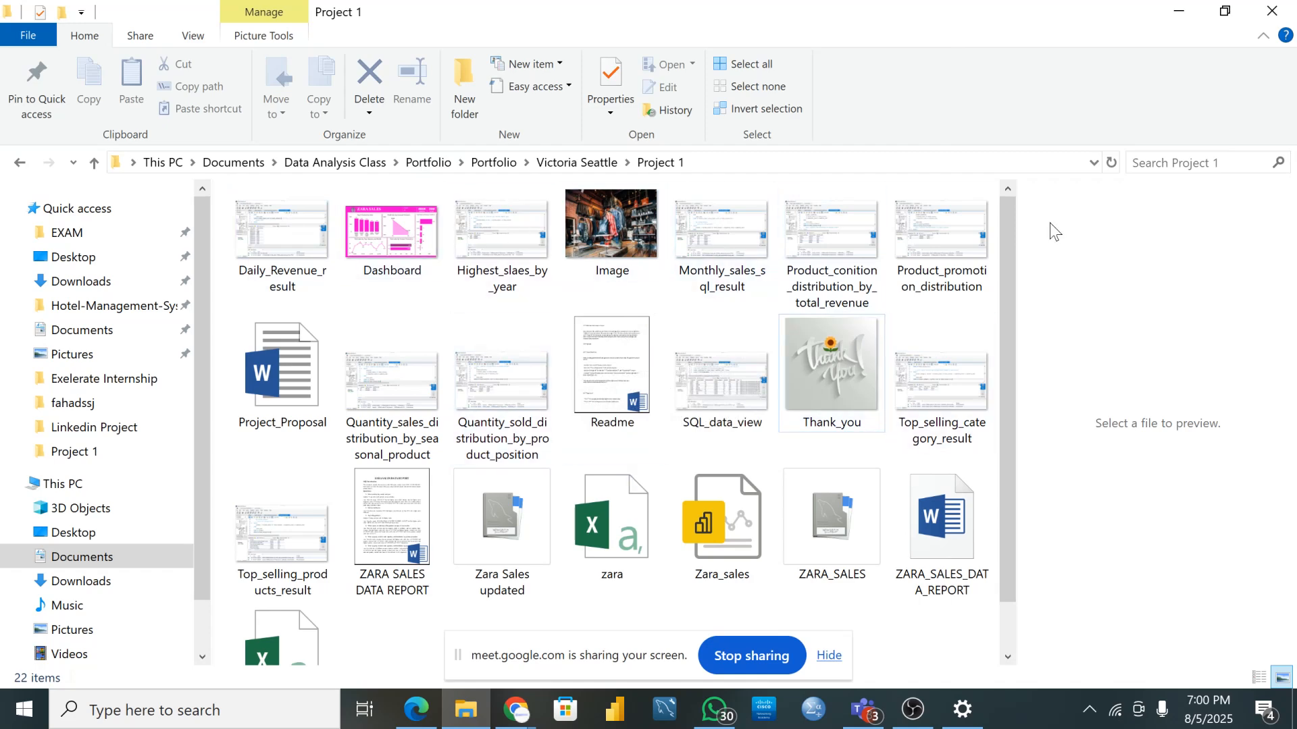
- Select eleven project files in Project 1, from Daily_Revenue_result through Top_selling_category_result
scroll(709, 452, "down", 1)
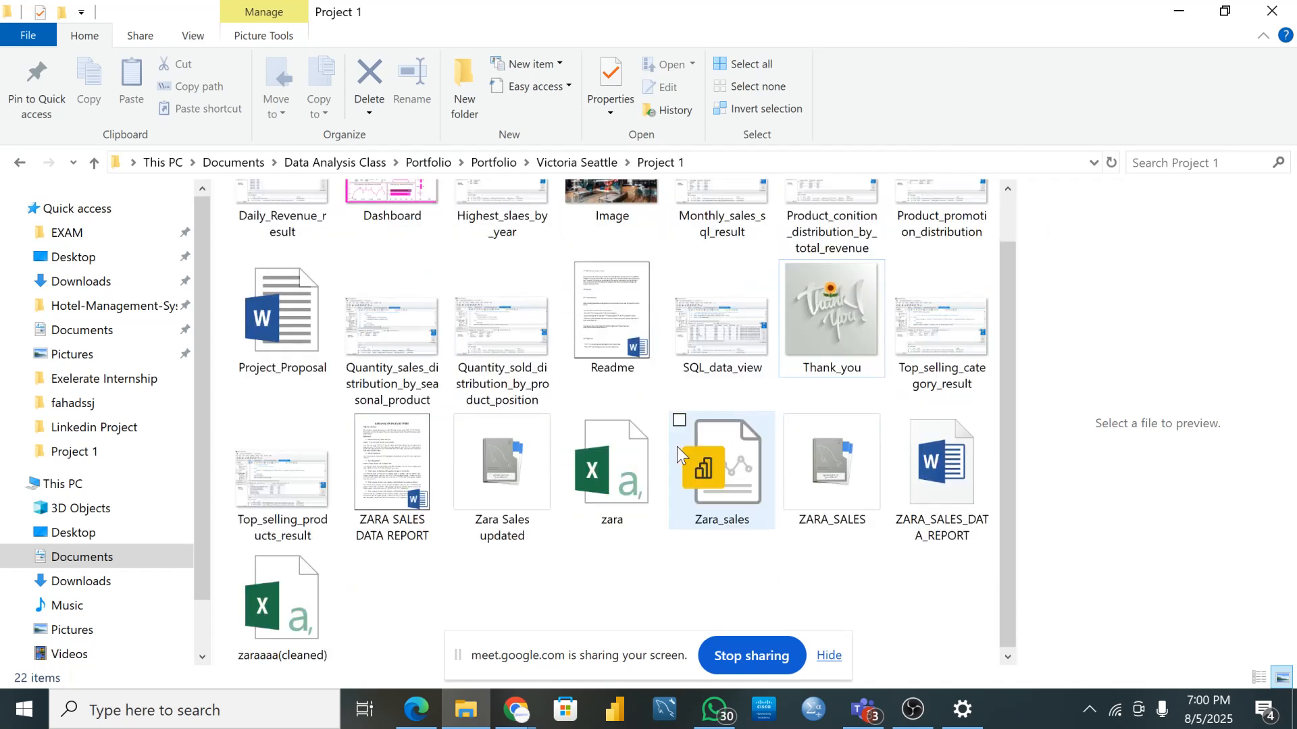
scroll(608, 419, "up", 1)
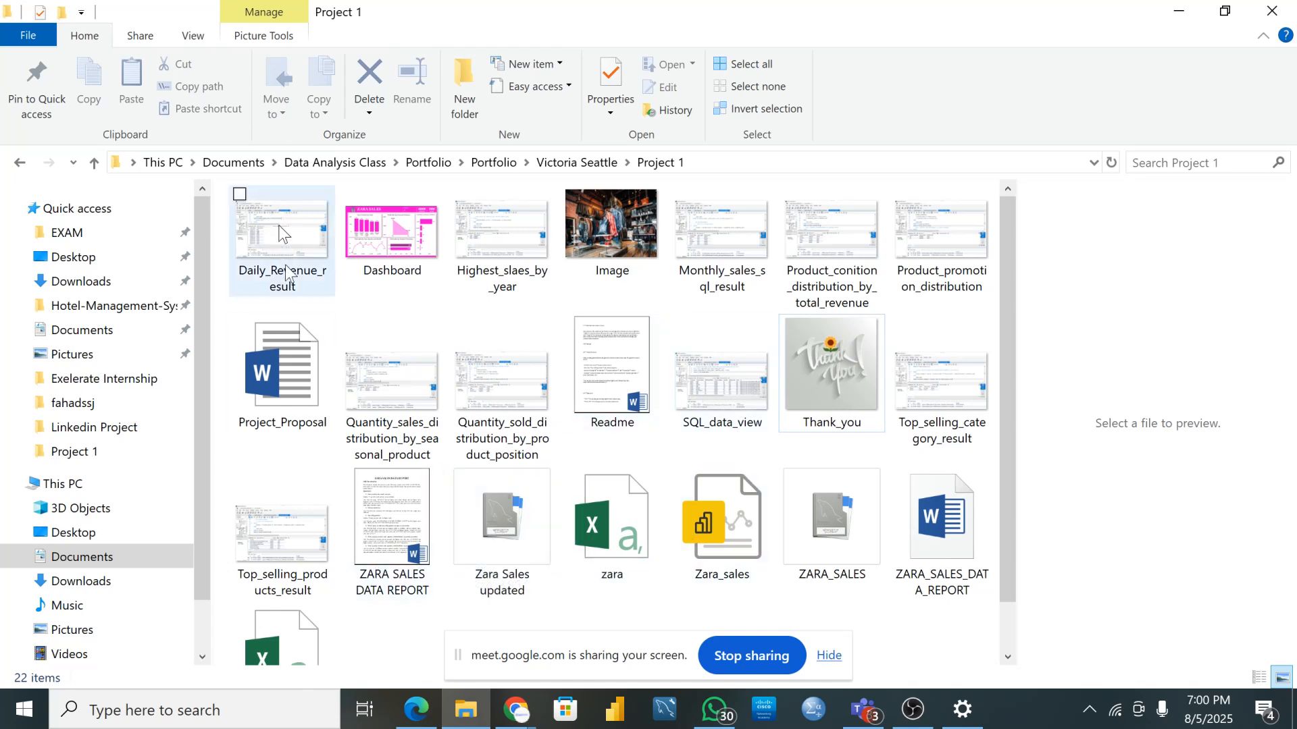
left_click(251, 207)
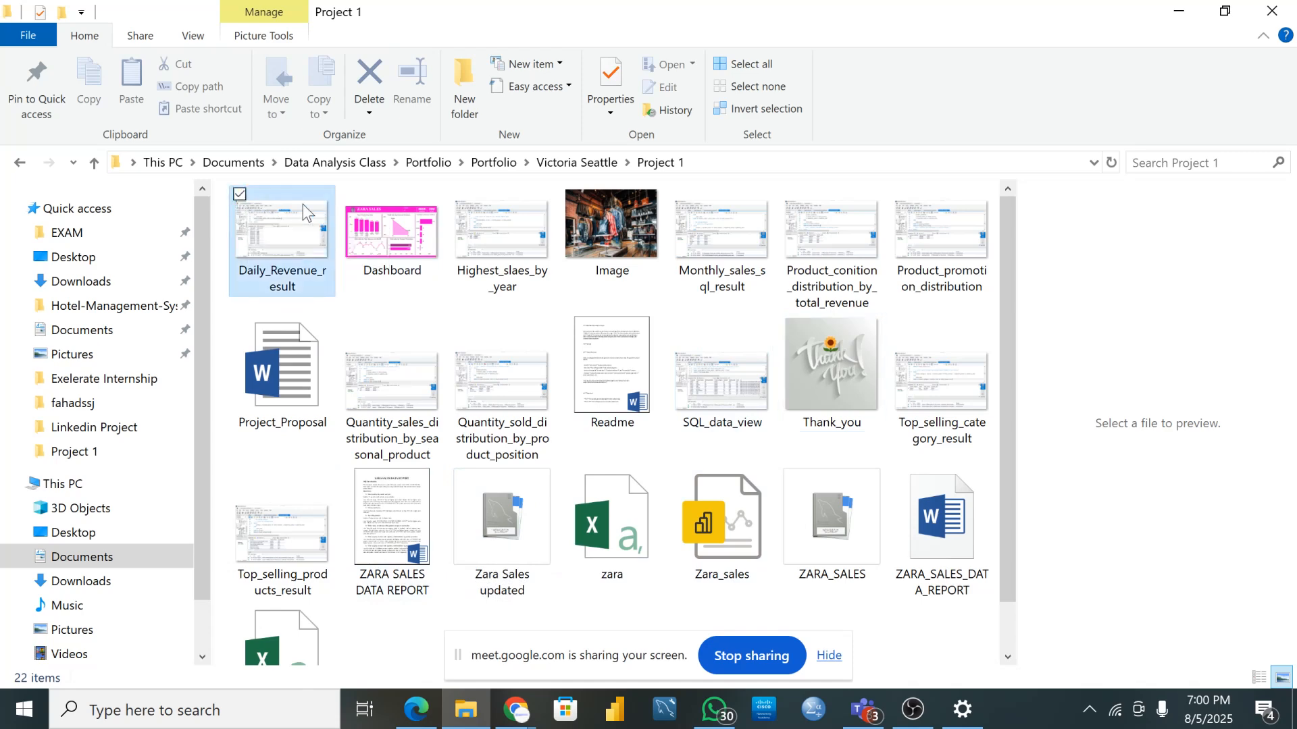
left_click(351, 198)
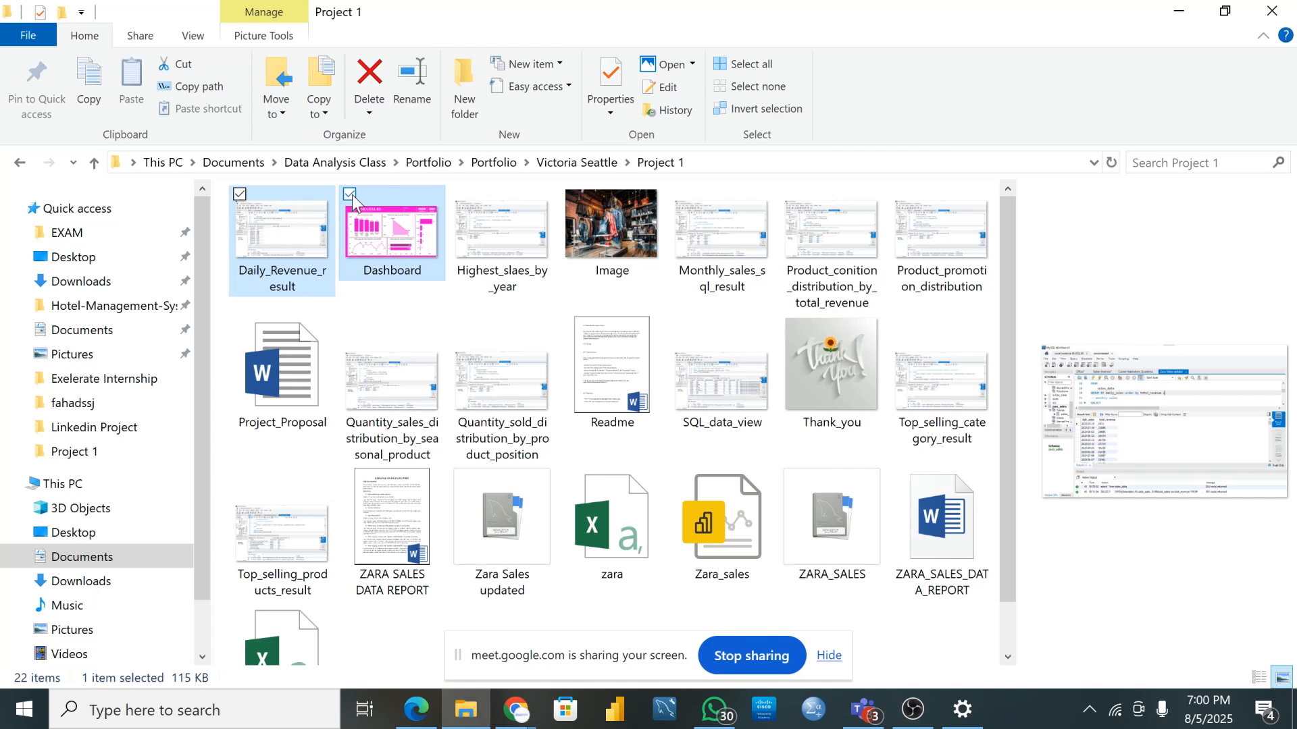
left_click(459, 196)
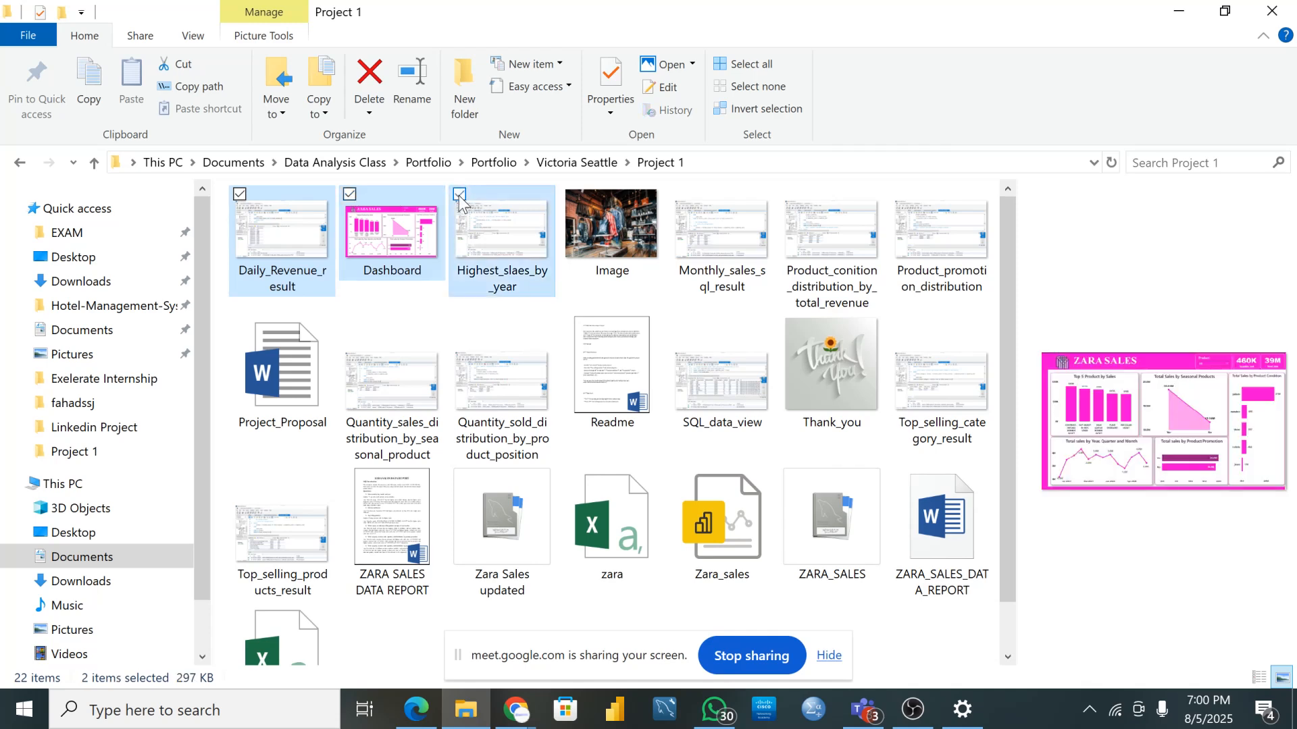
left_click(570, 196)
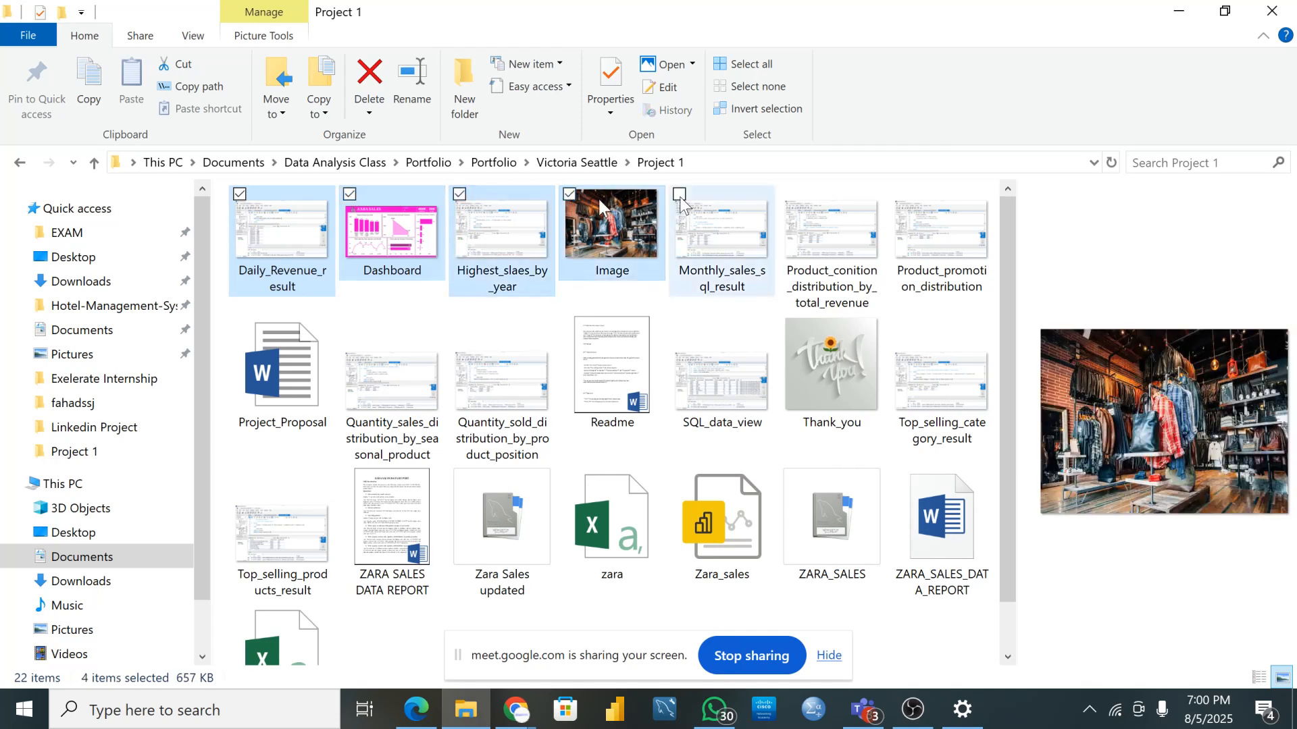
left_click(680, 196)
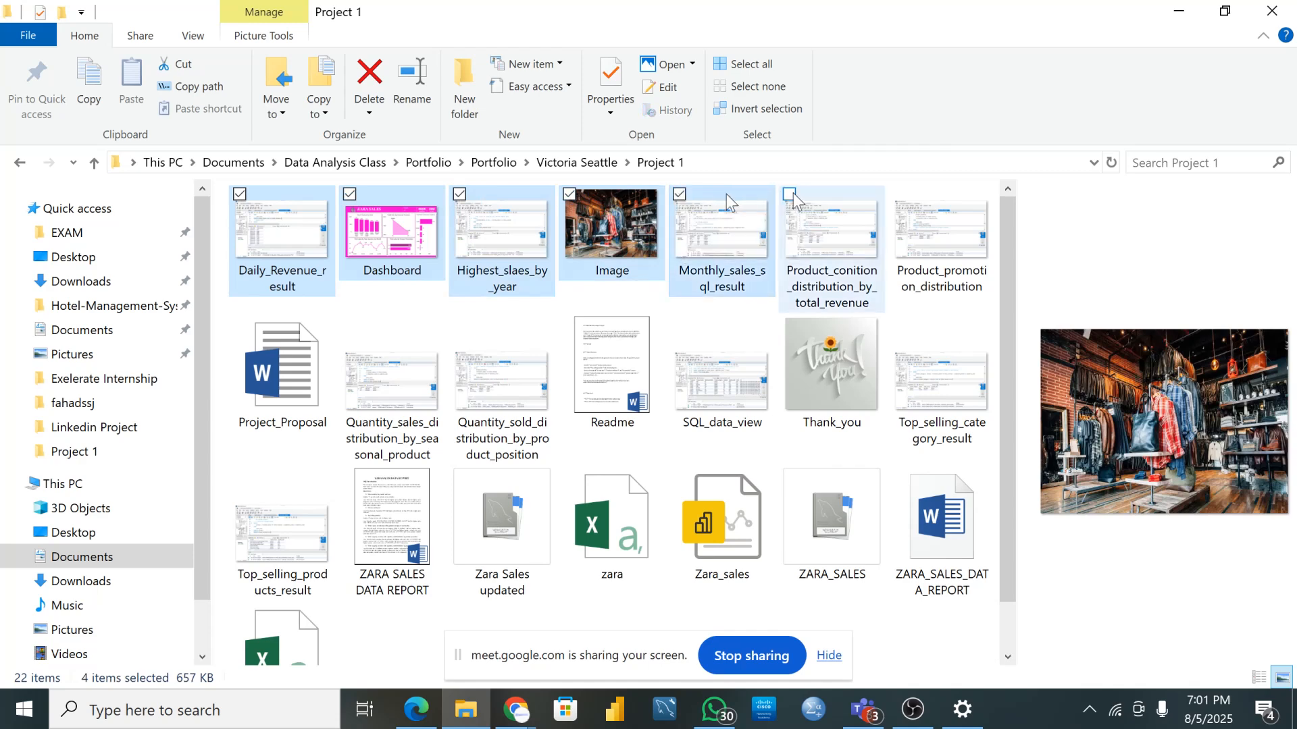
left_click(790, 196)
left_click(899, 195)
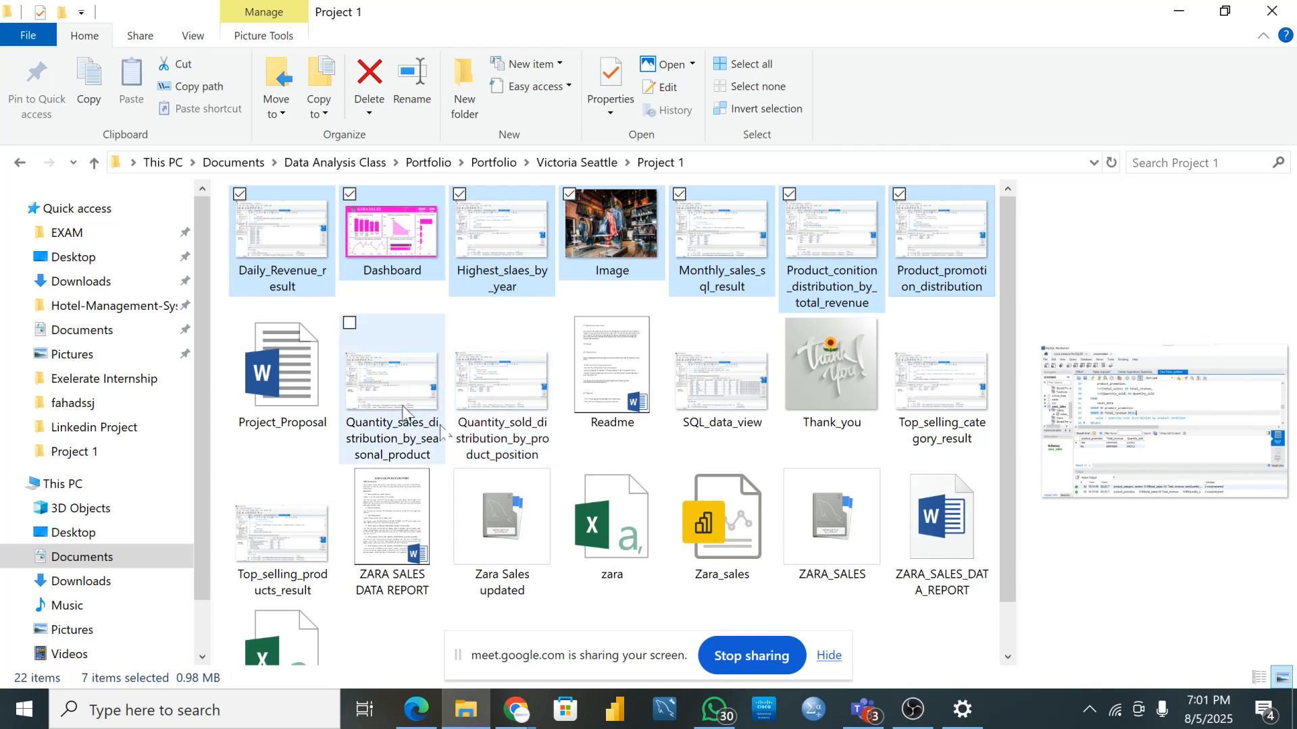
left_click(349, 323)
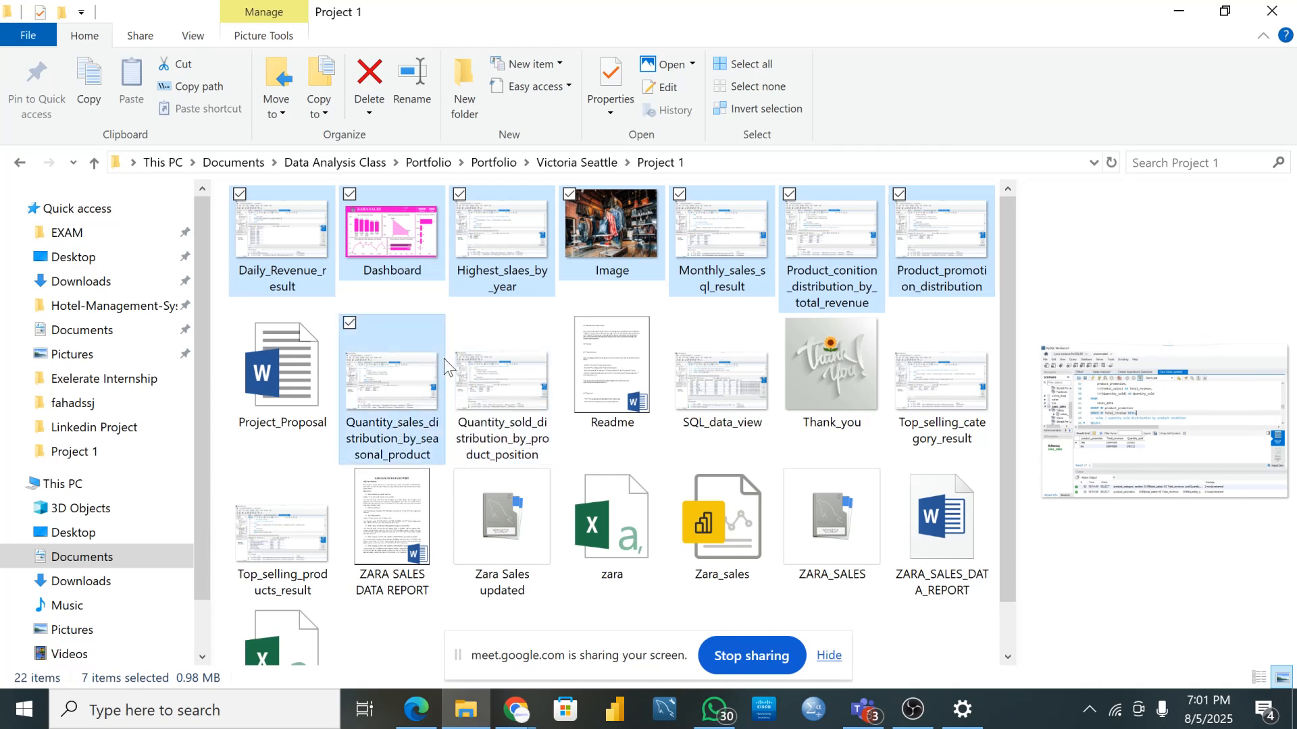
left_click(459, 323)
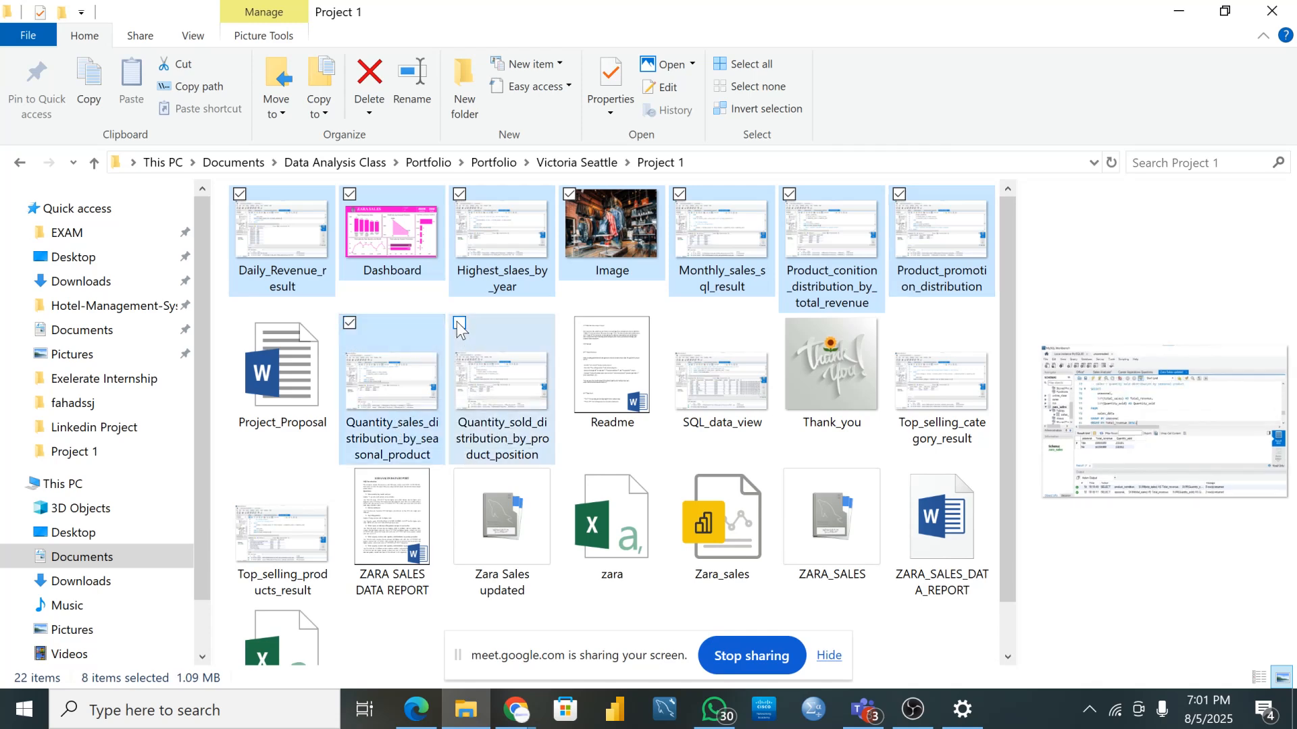
left_click(681, 323)
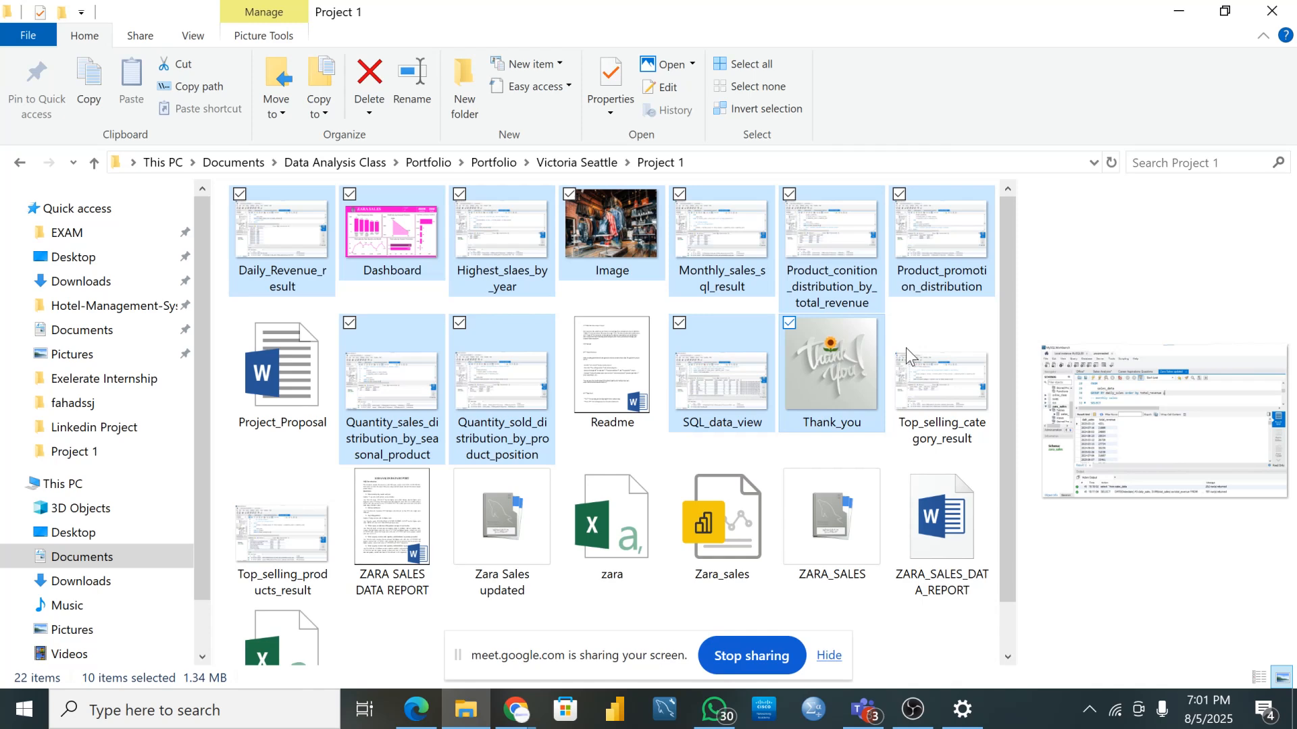
left_click(899, 324)
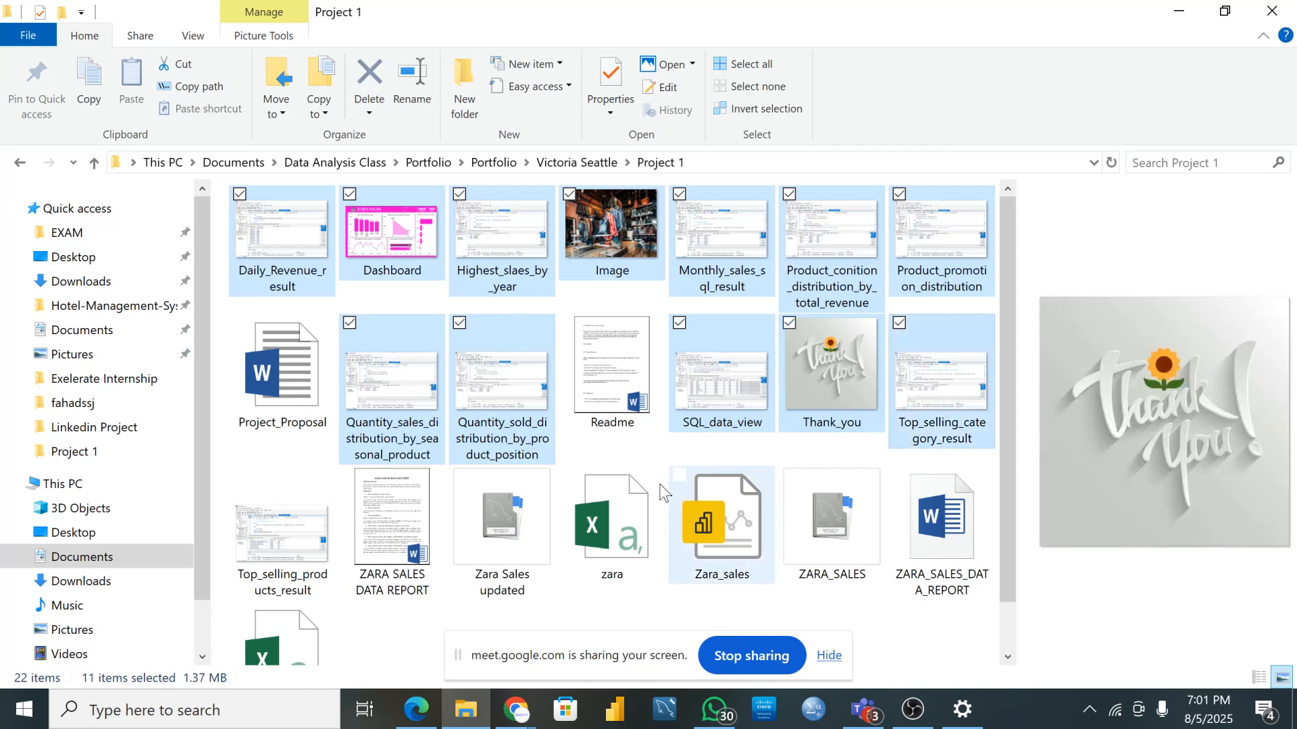
- Add the Zara sales files, Top_selling_products_result and ZARA_SALES_DATA_REPORT, then drag all 17 to the browser
scroll(635, 457, "down", 1)
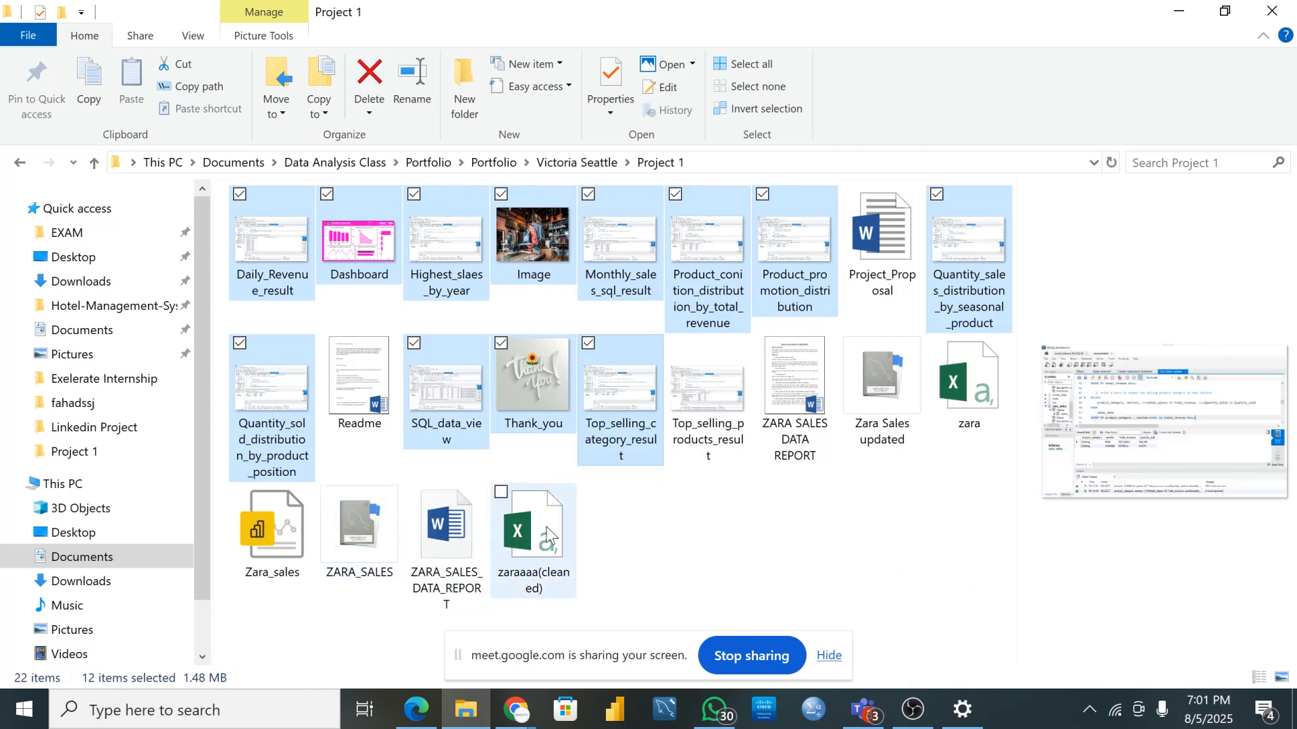
left_click(500, 493)
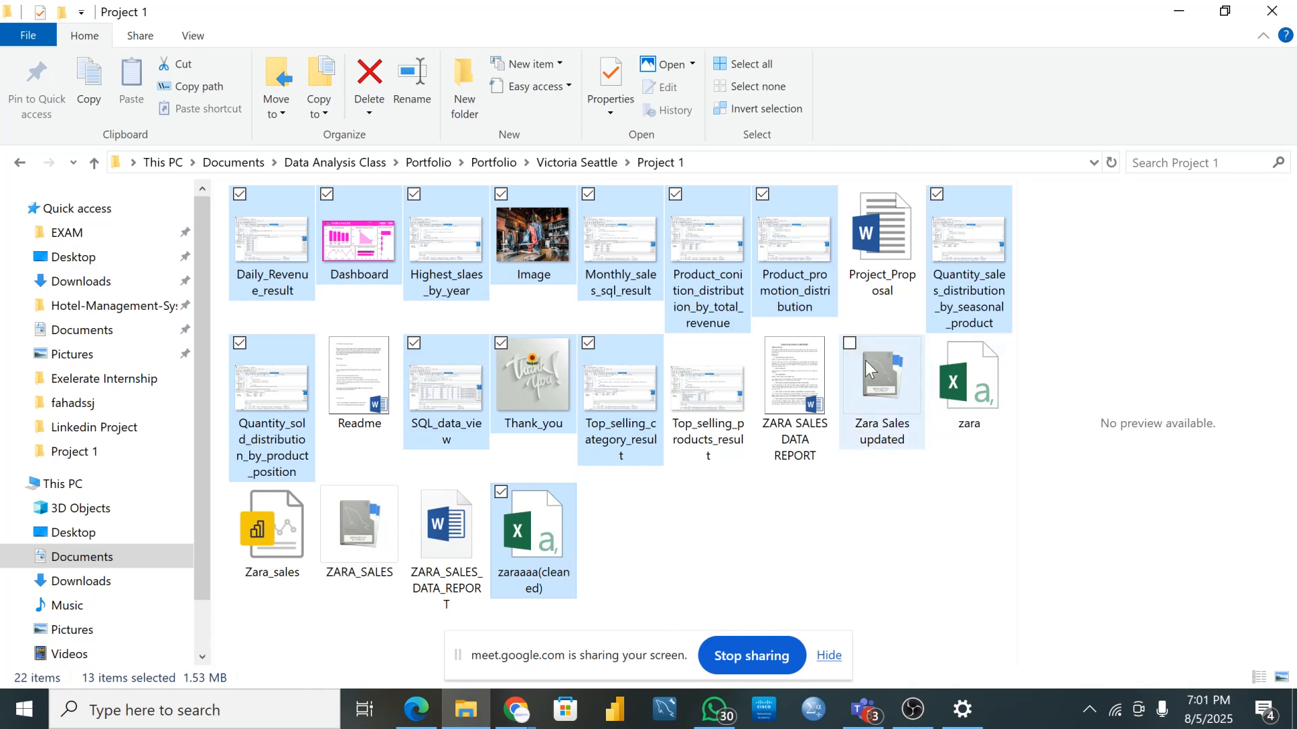
left_click(330, 494)
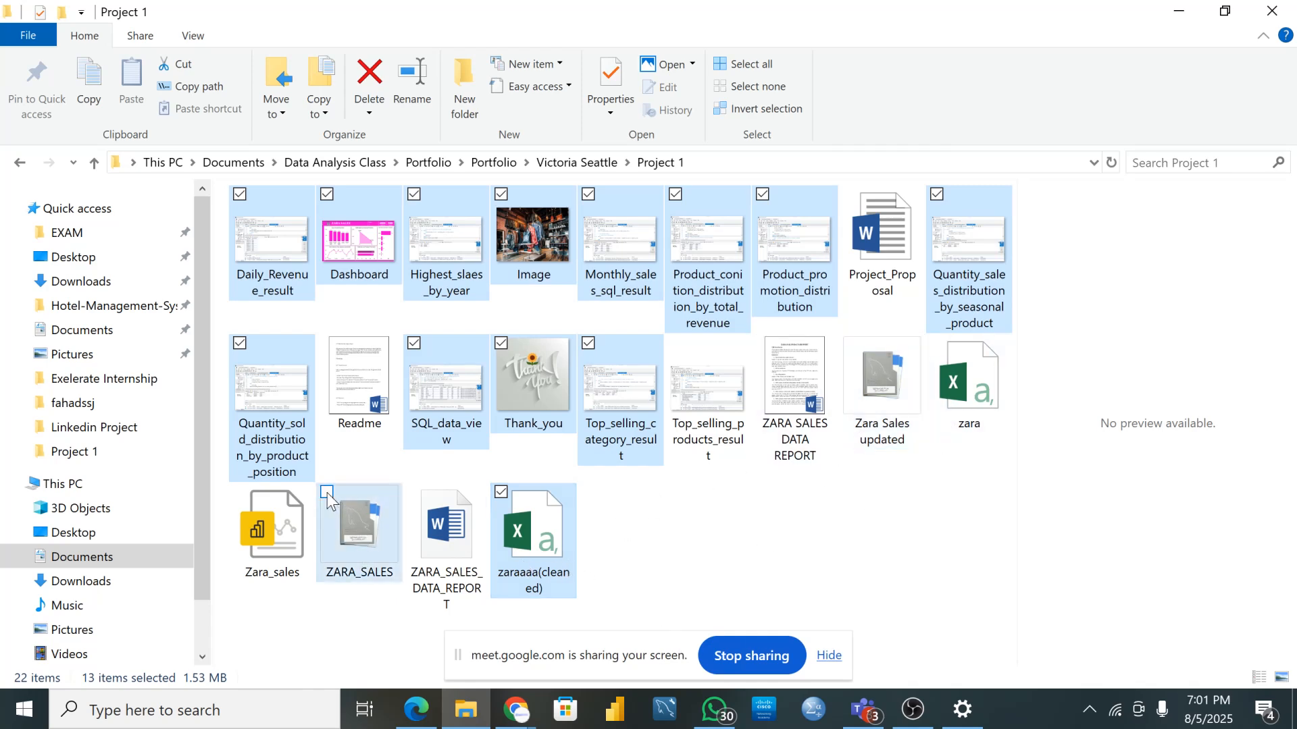
left_click(242, 498)
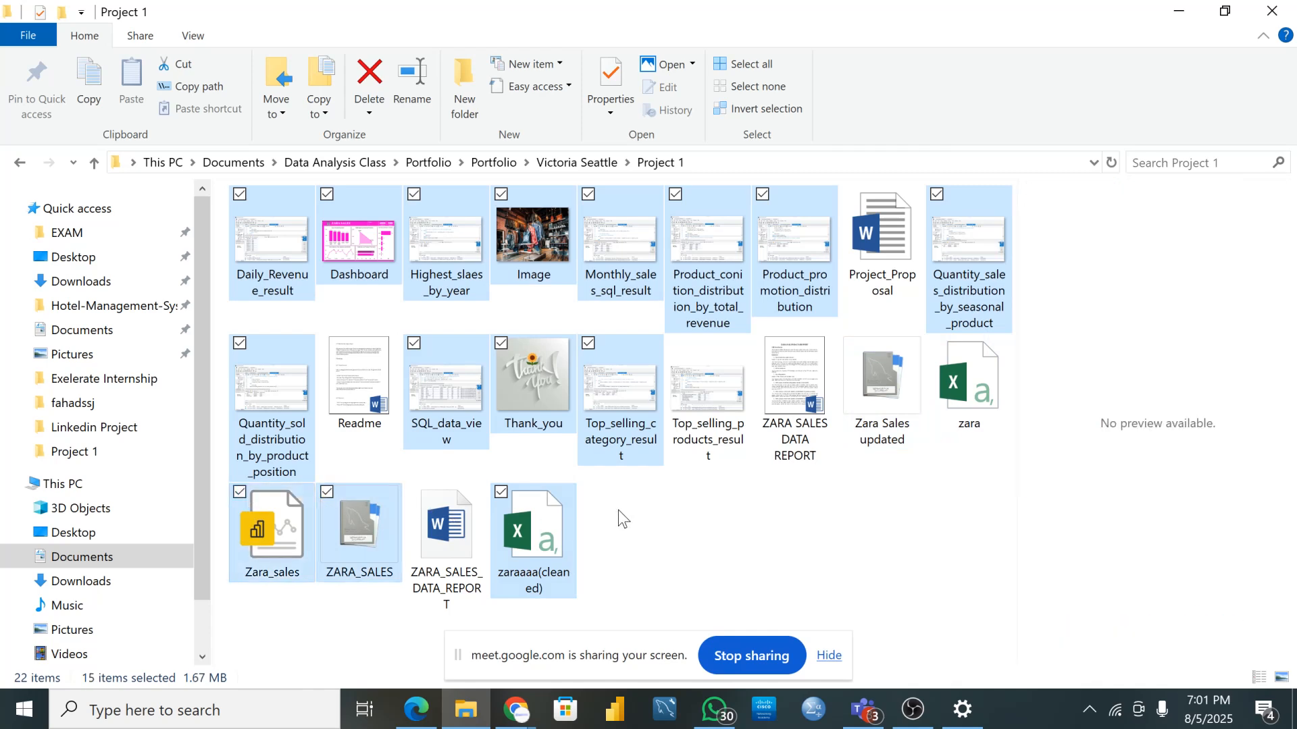
left_click(677, 344)
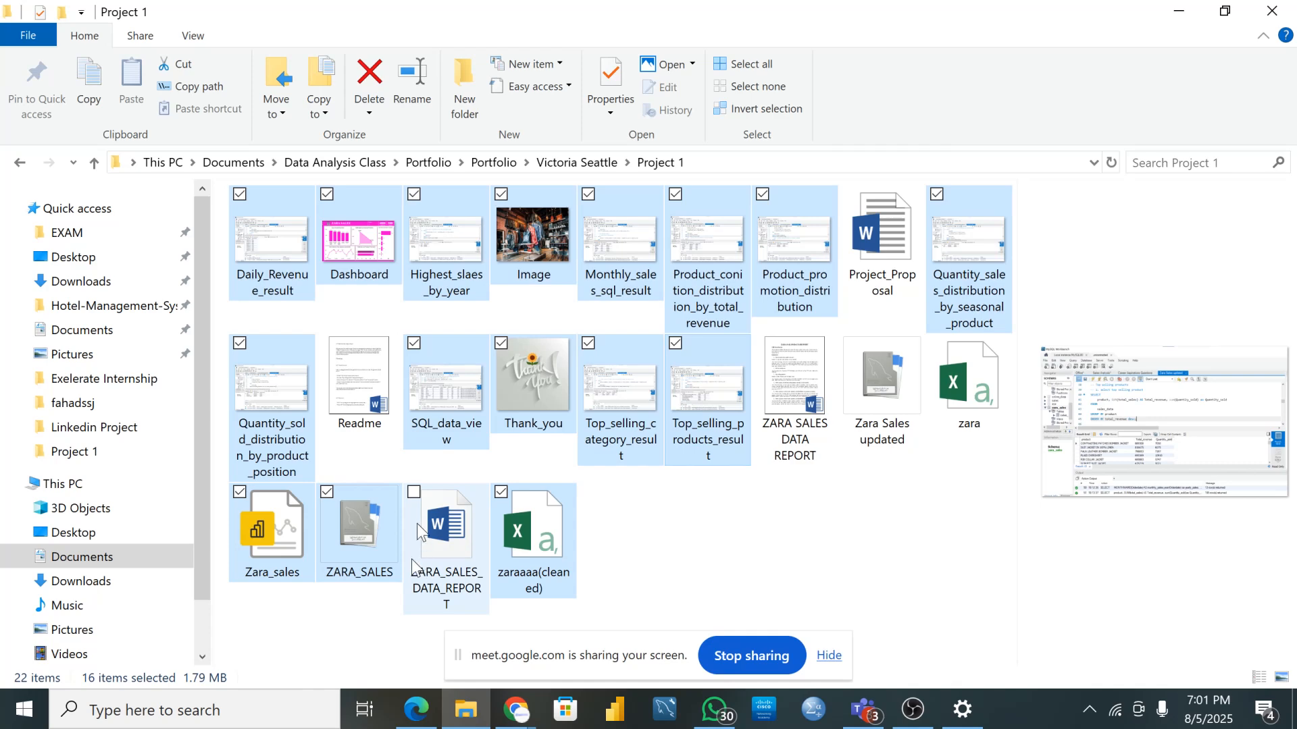
left_click(414, 492)
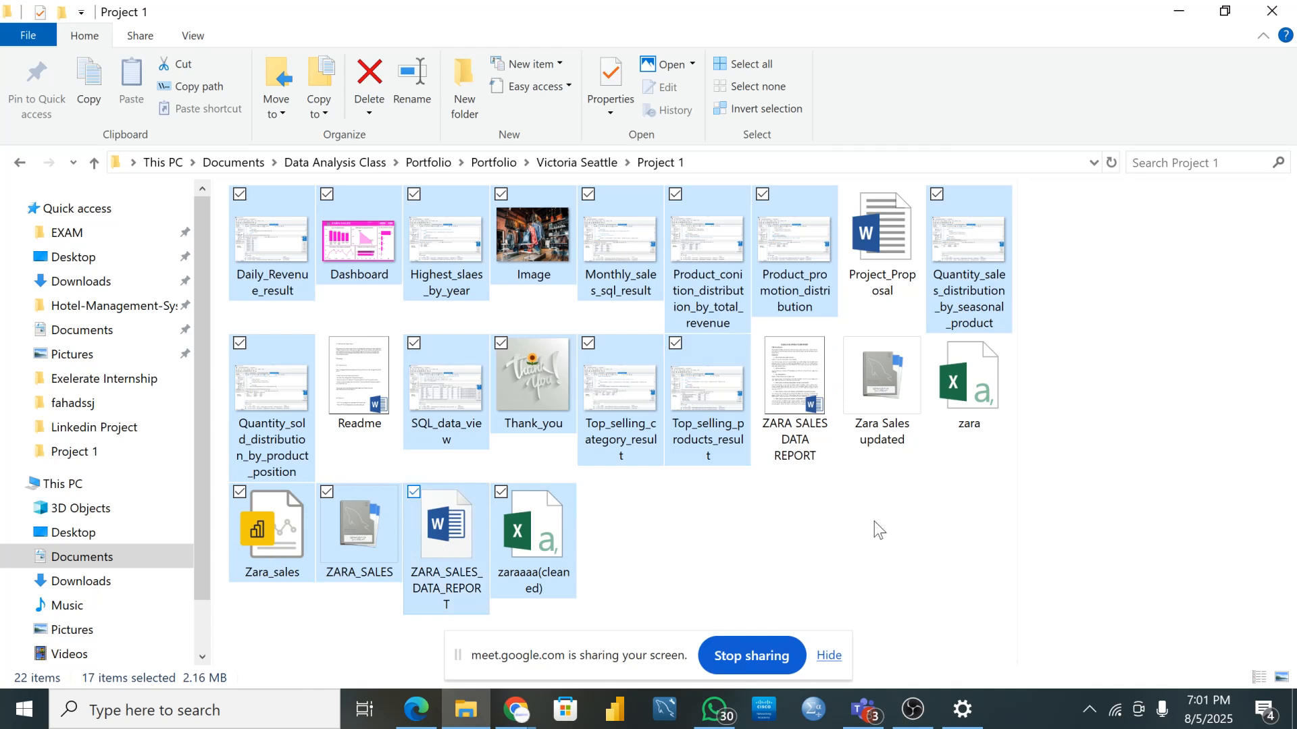
key("alt+p")
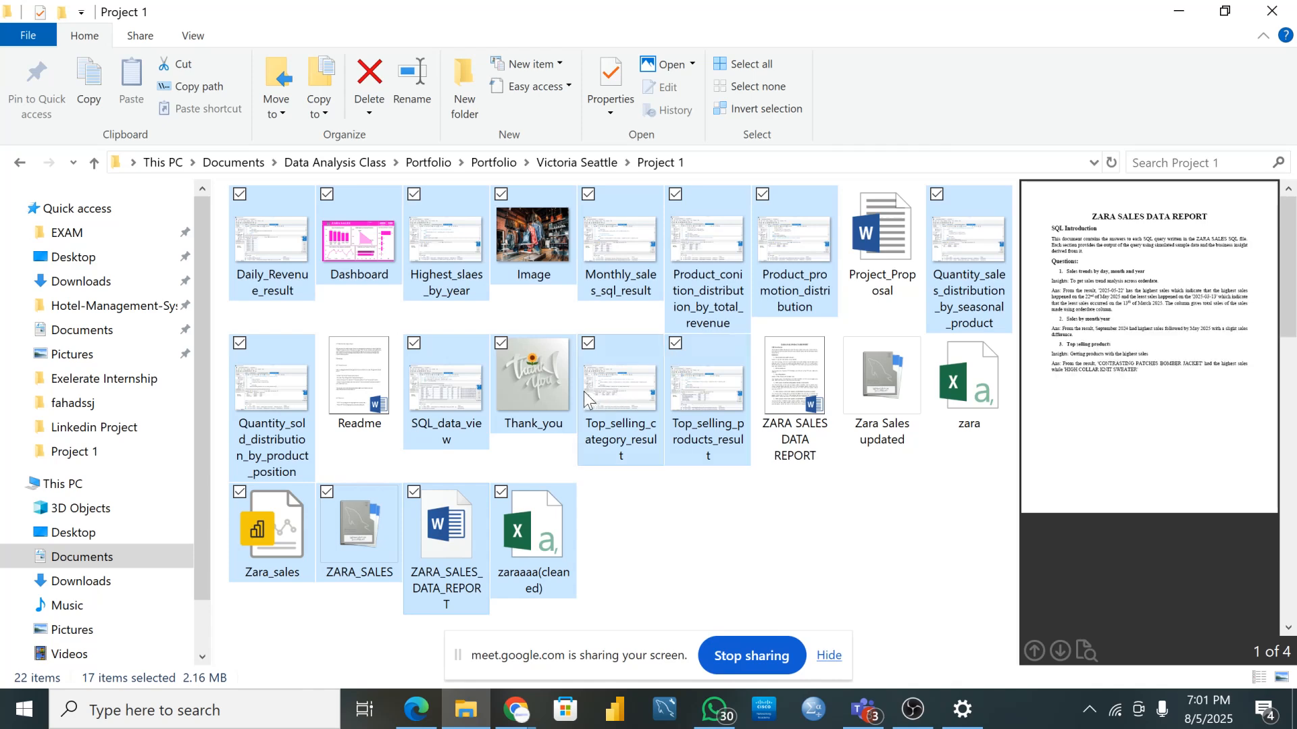
left_click_drag(620, 358, 299, 642)
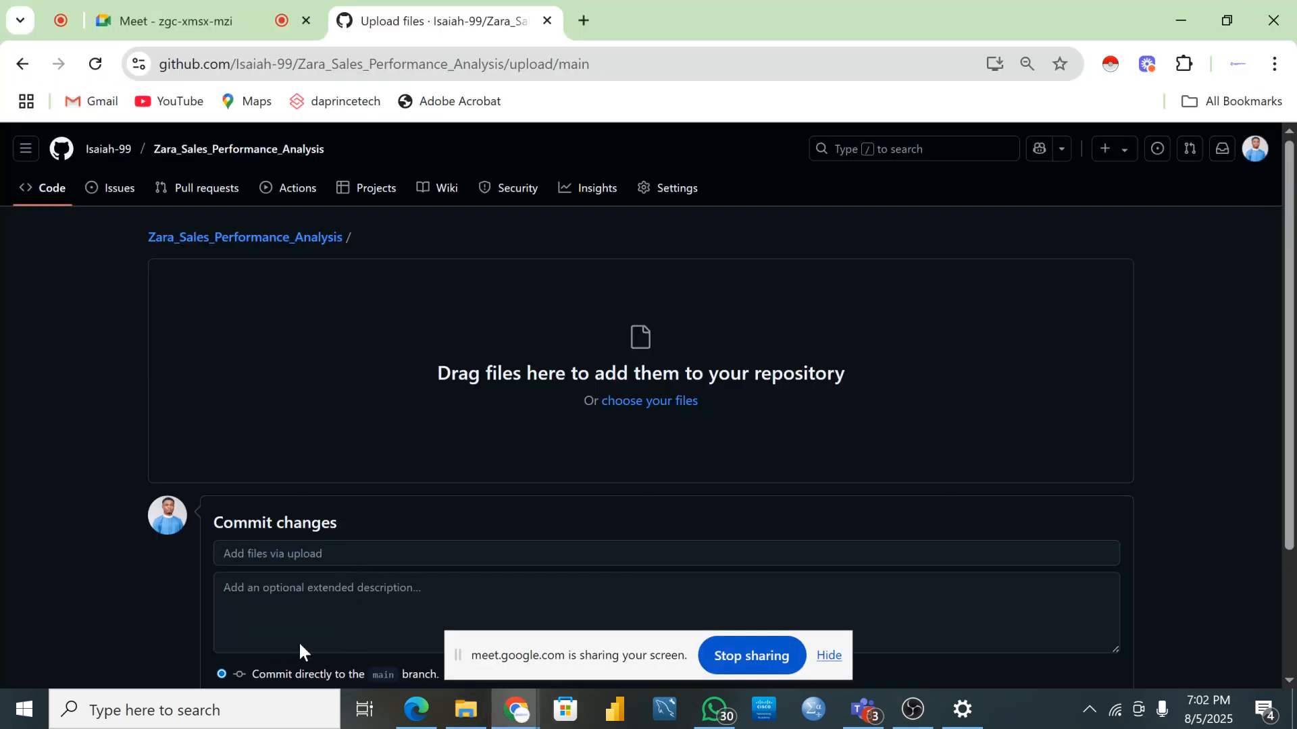
- Drop the 17 project files onto the upload zone and wait for every file to finish uploading
left_click_drag(453, 412, 459, 389)
left_click_drag(460, 382, 495, 410)
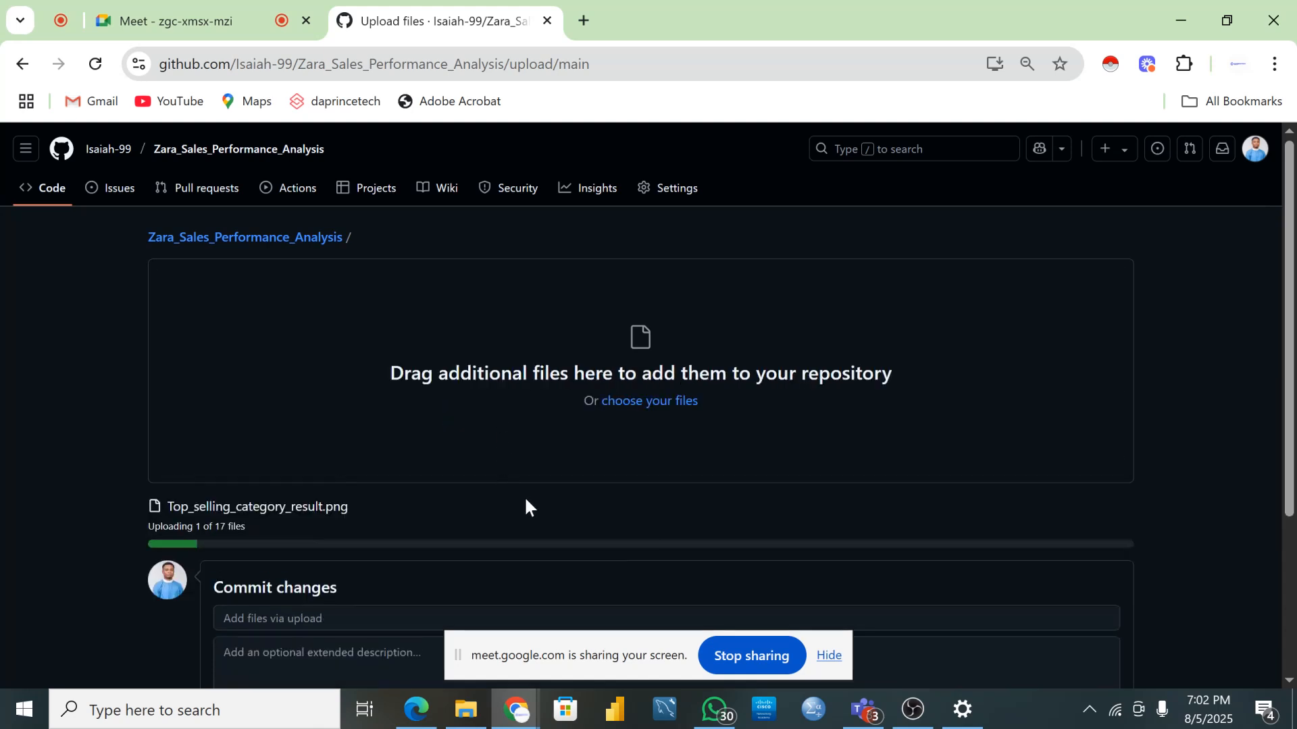
scroll(554, 472, "down", 4)
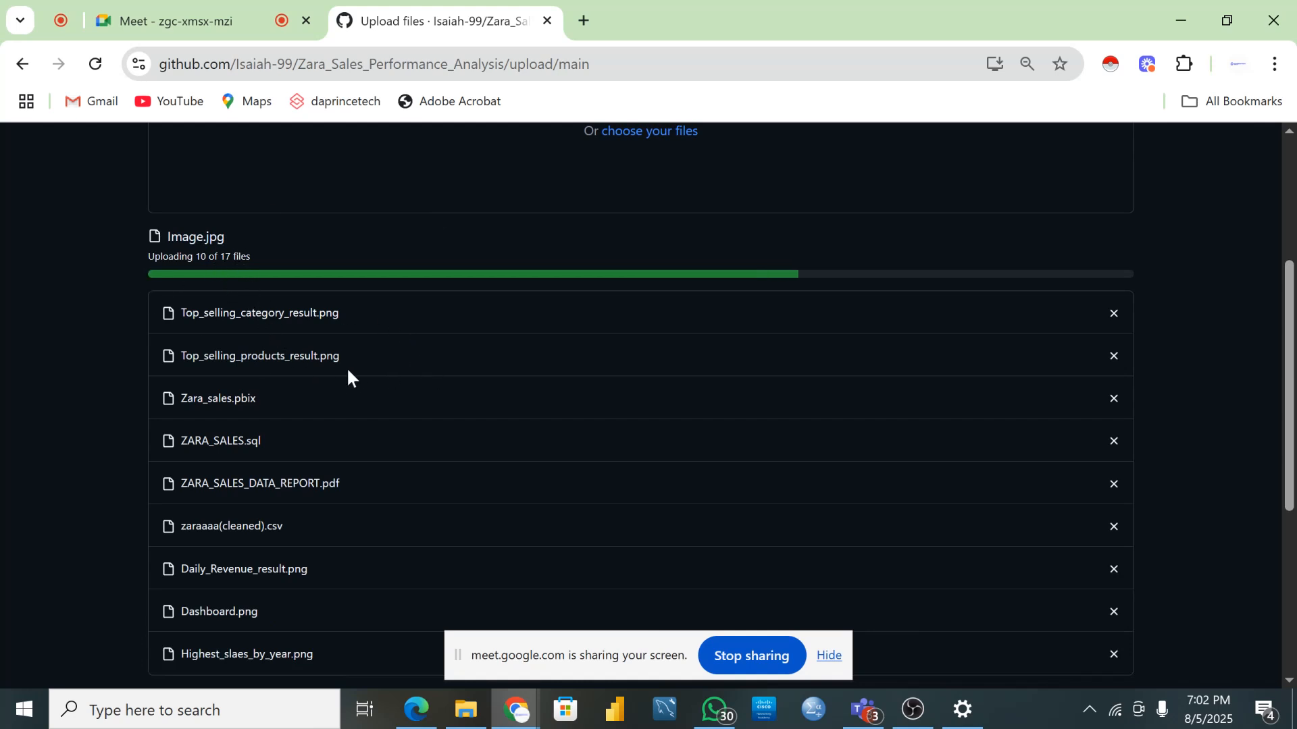
scroll(359, 372, "up", 2)
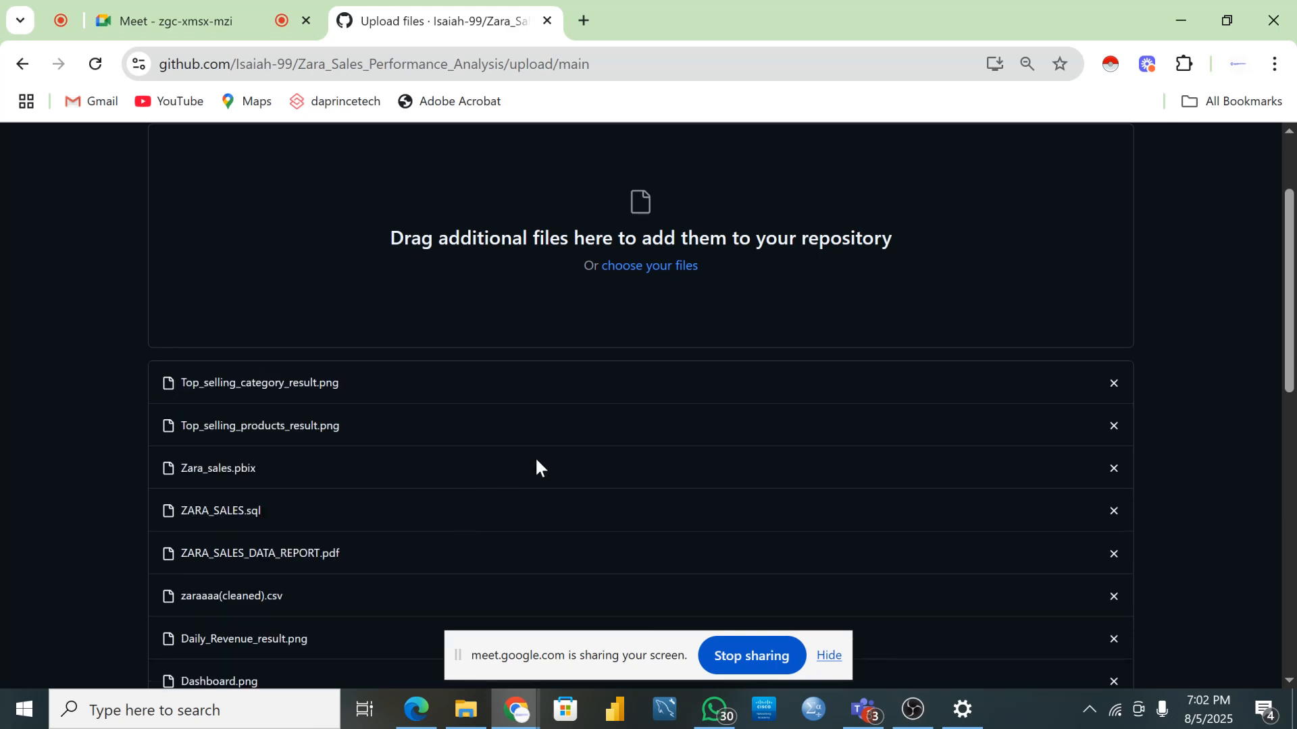
scroll(535, 460, "down", 10)
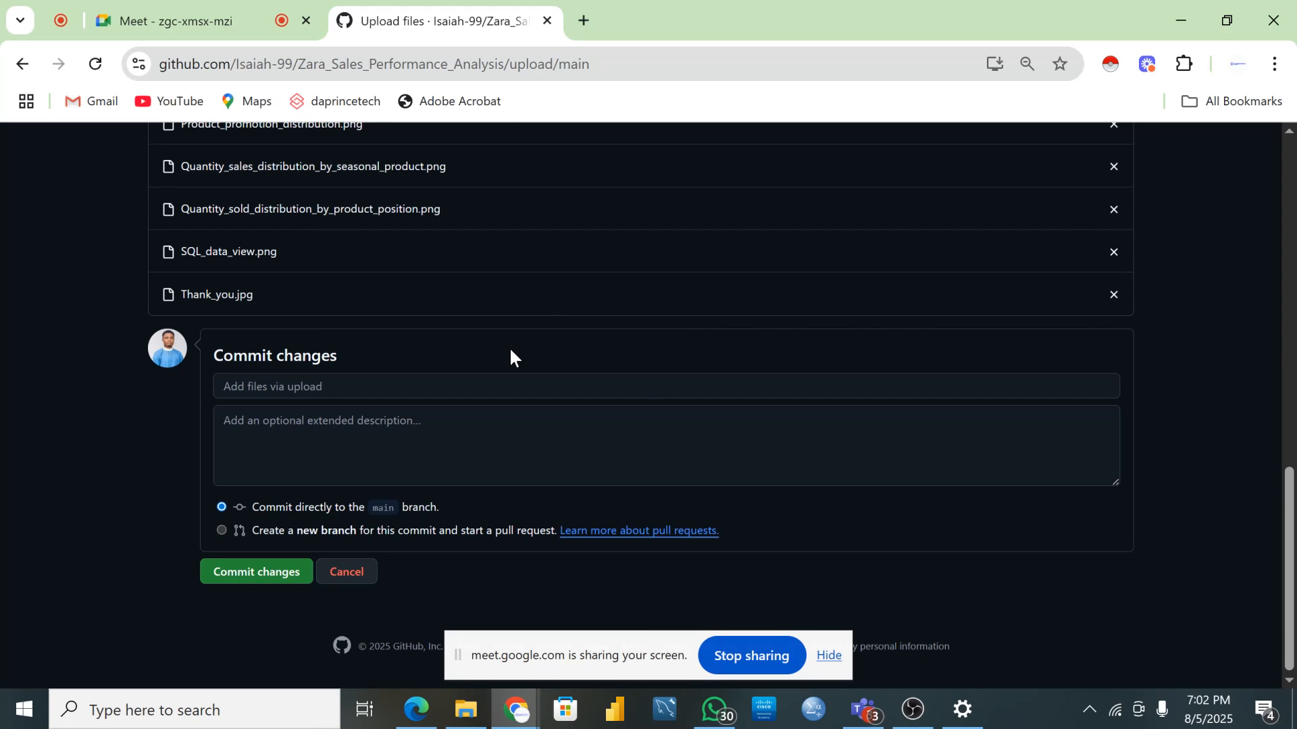
scroll(502, 343, "up", 10)
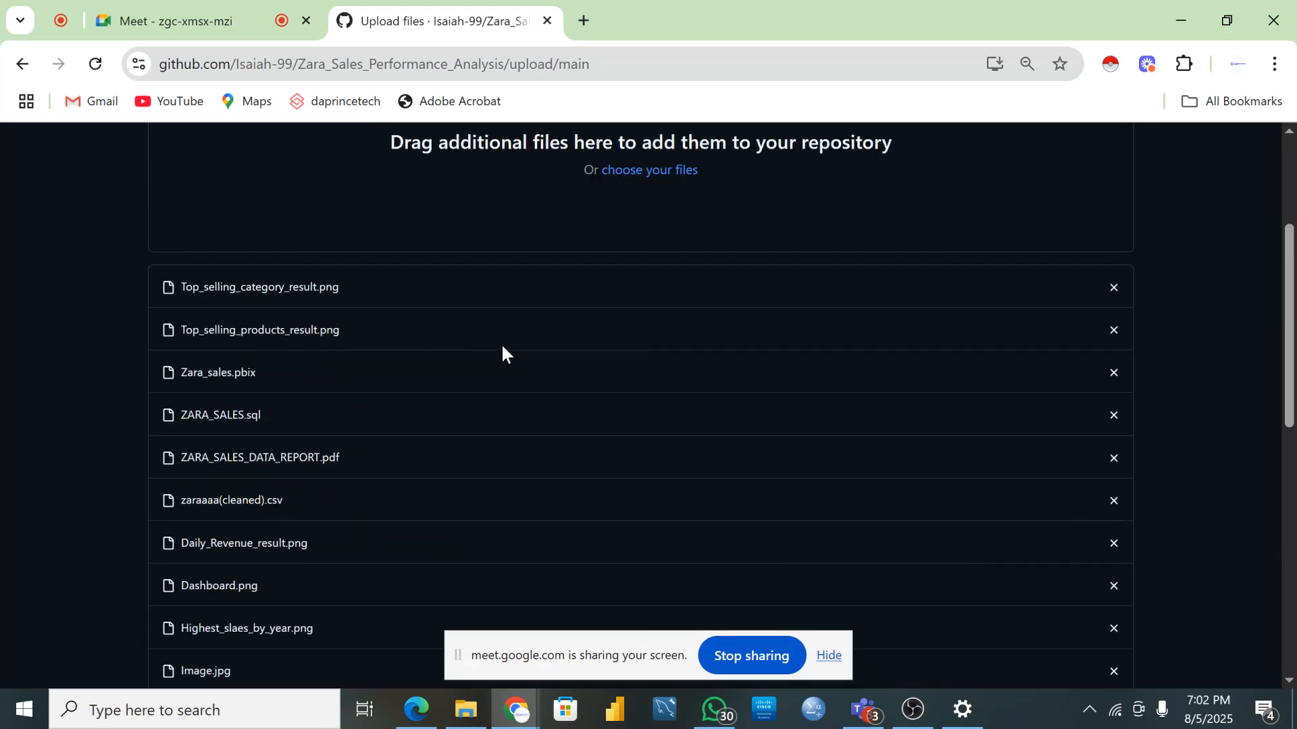
scroll(501, 349, "up", 3)
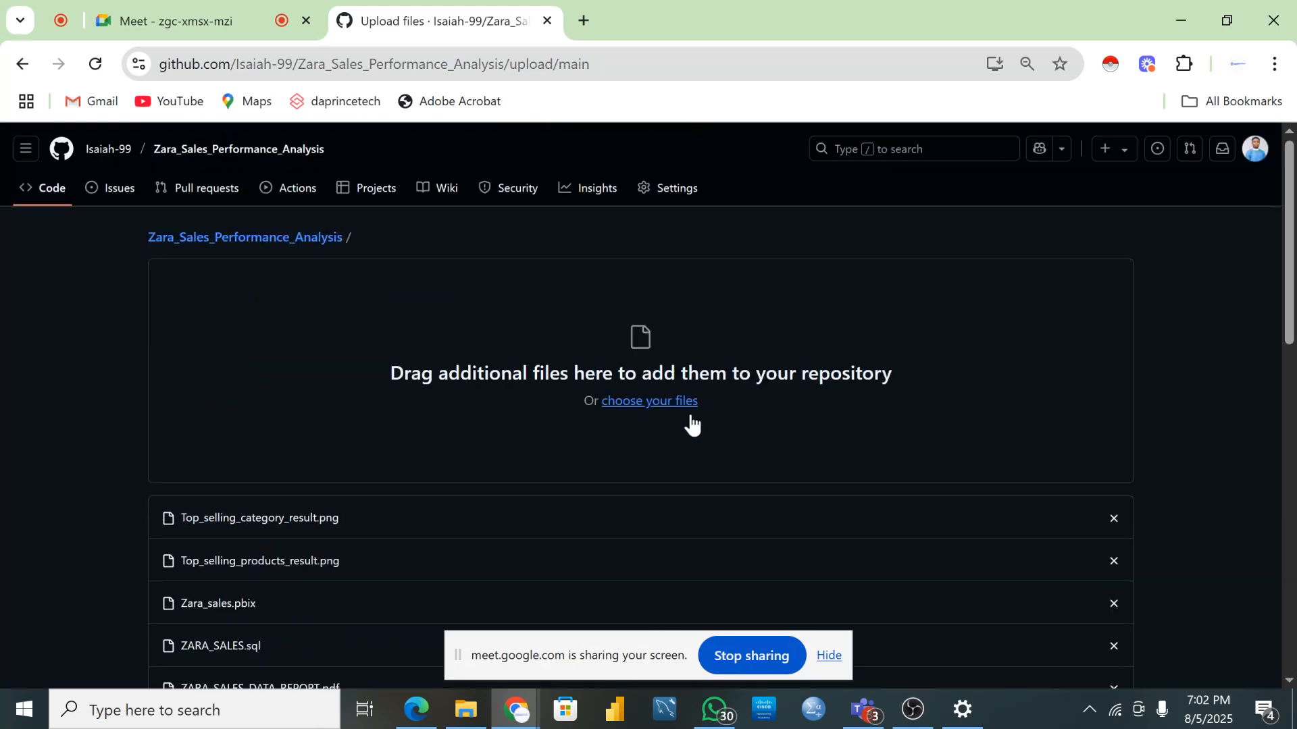
left_click(636, 403)
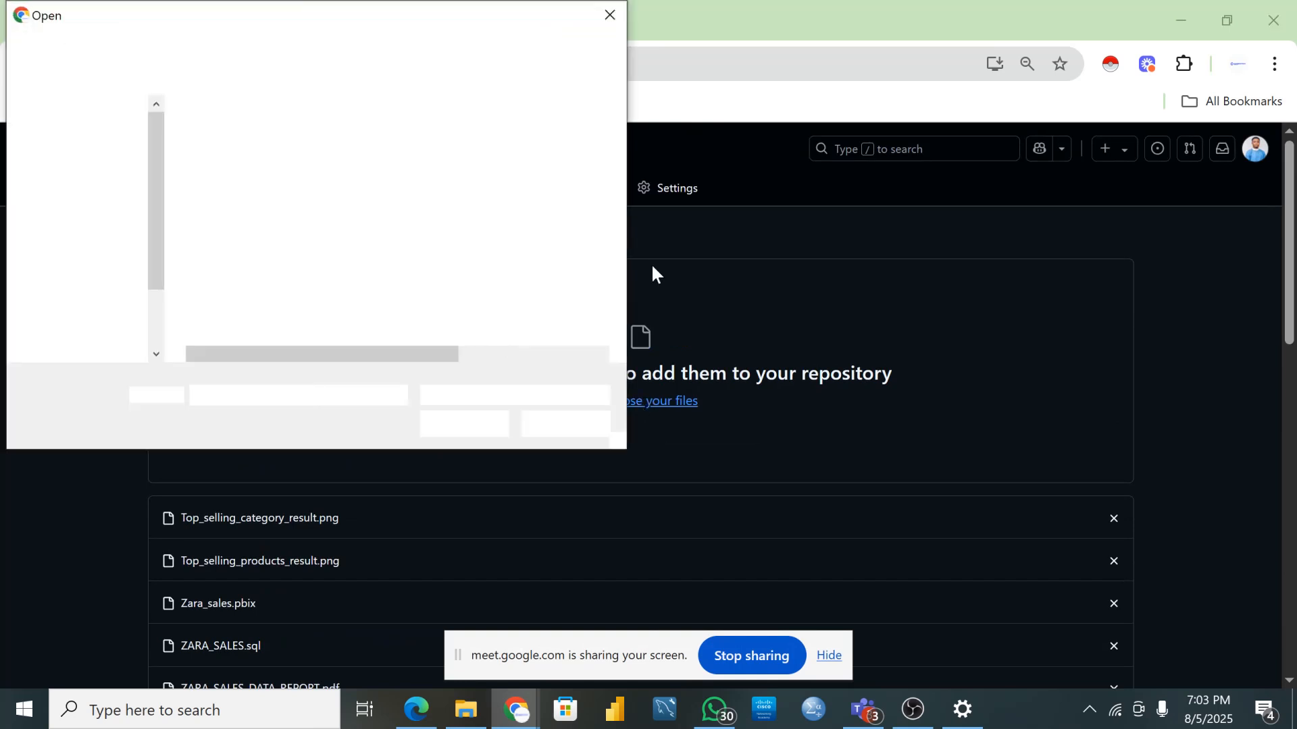
scroll(66, 203, "up", 3)
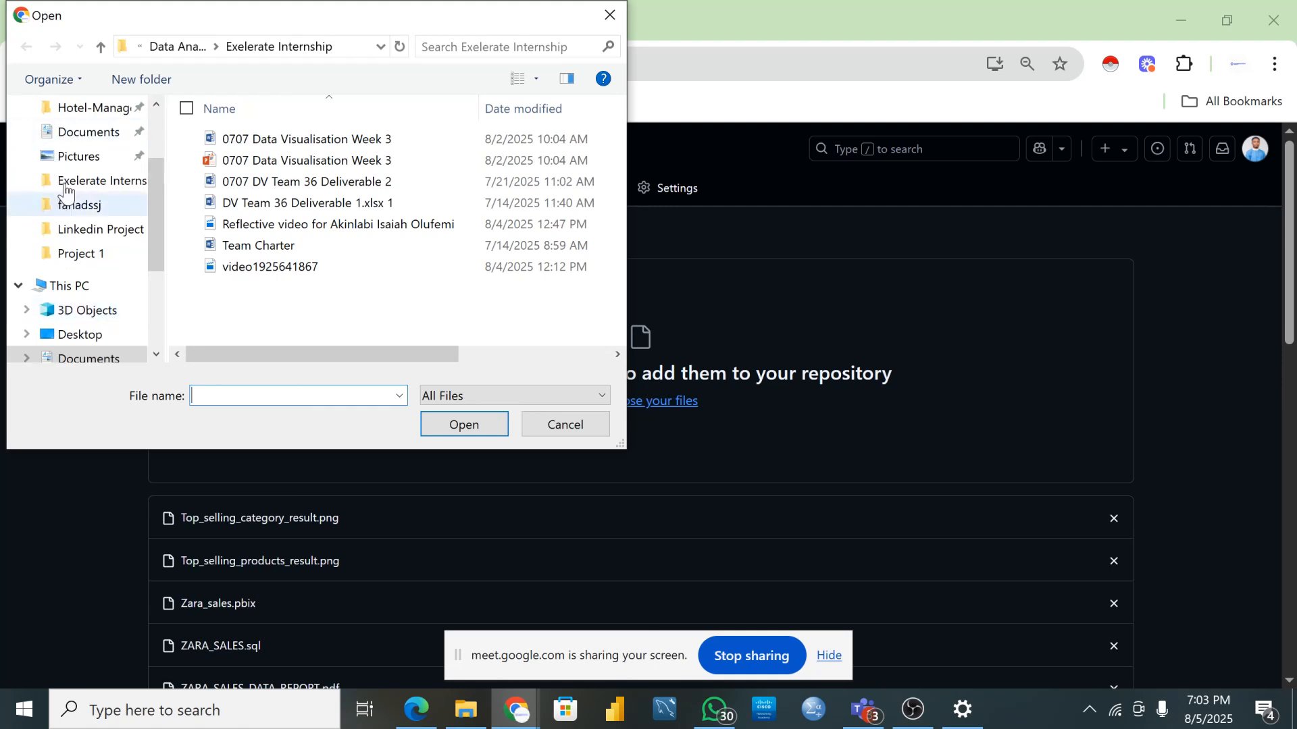
left_click(86, 254)
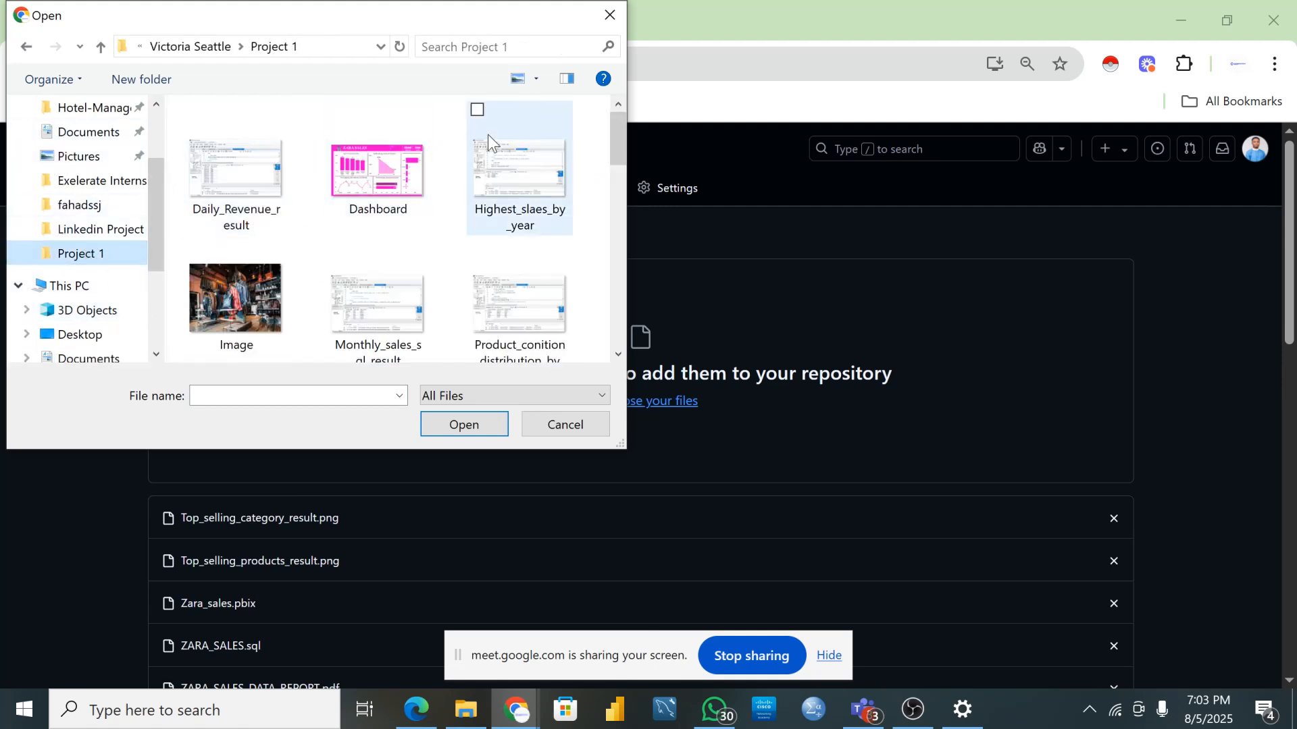
left_click(609, 15)
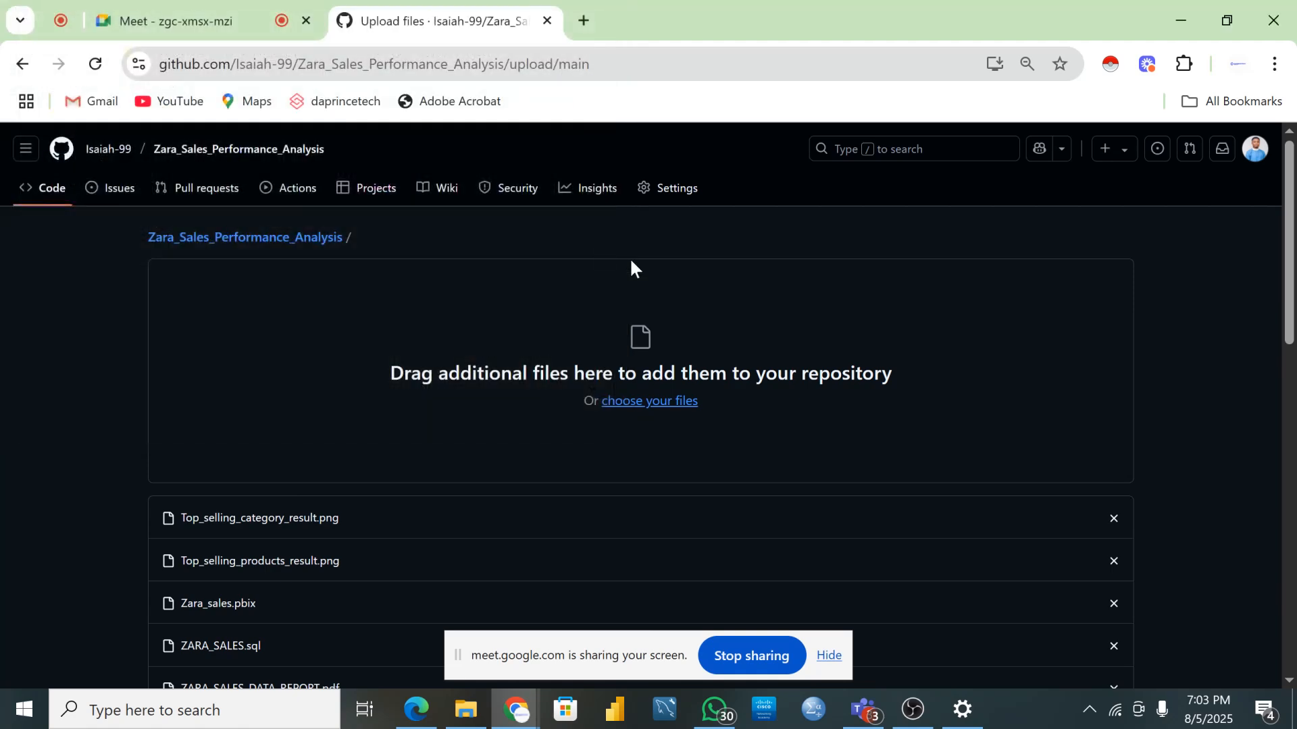
scroll(554, 446, "down", 4)
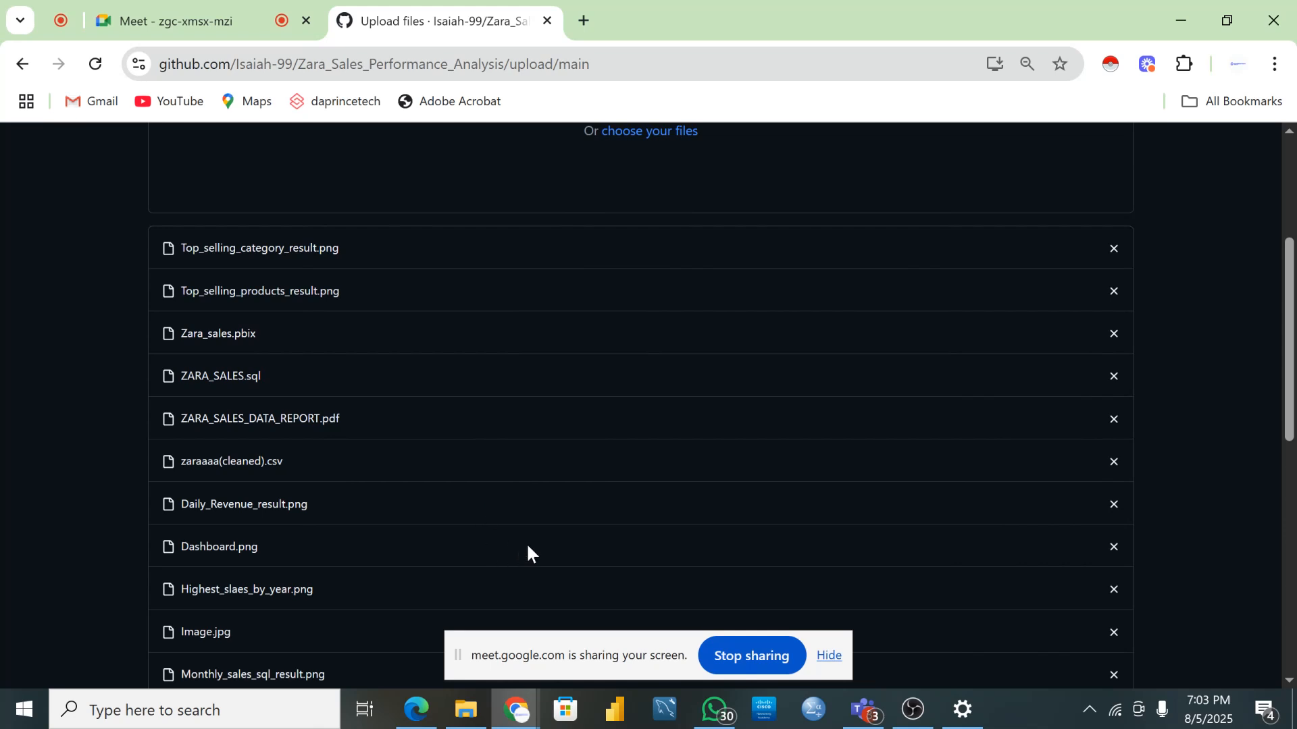
scroll(541, 566, "down", 7)
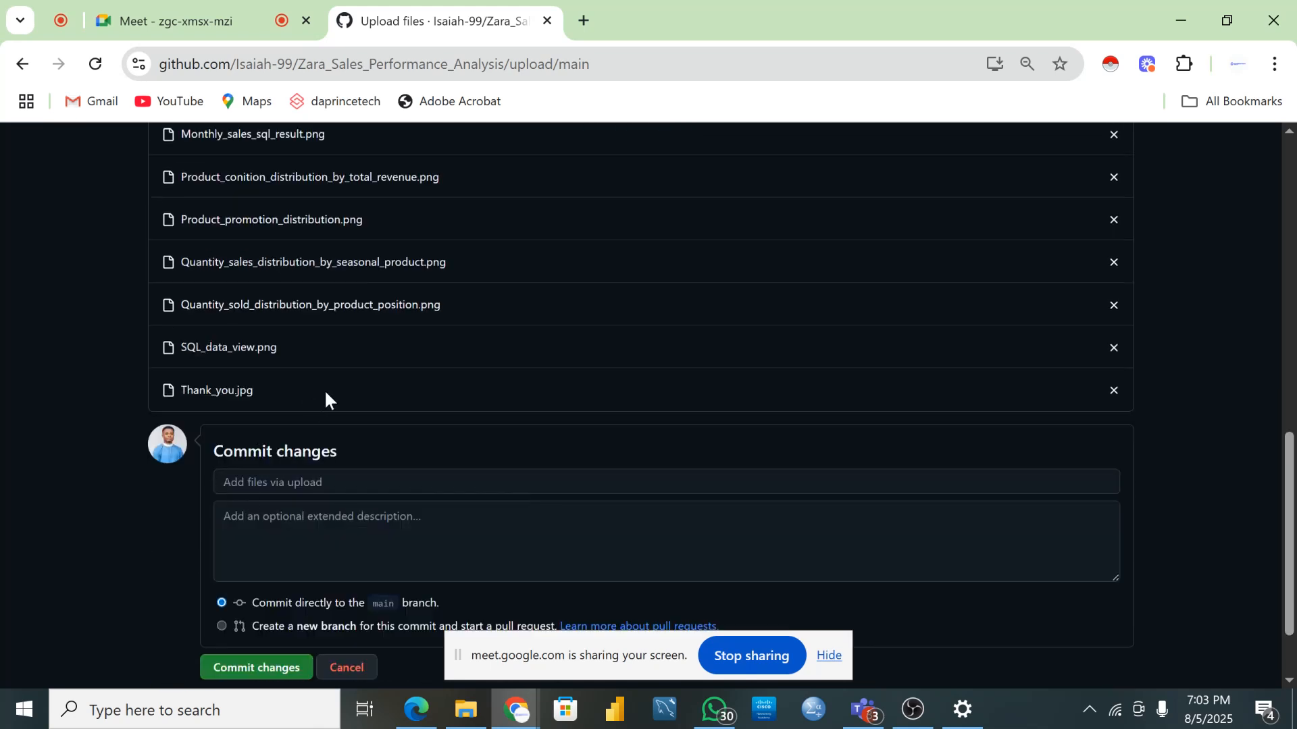
scroll(327, 399, "down", 2)
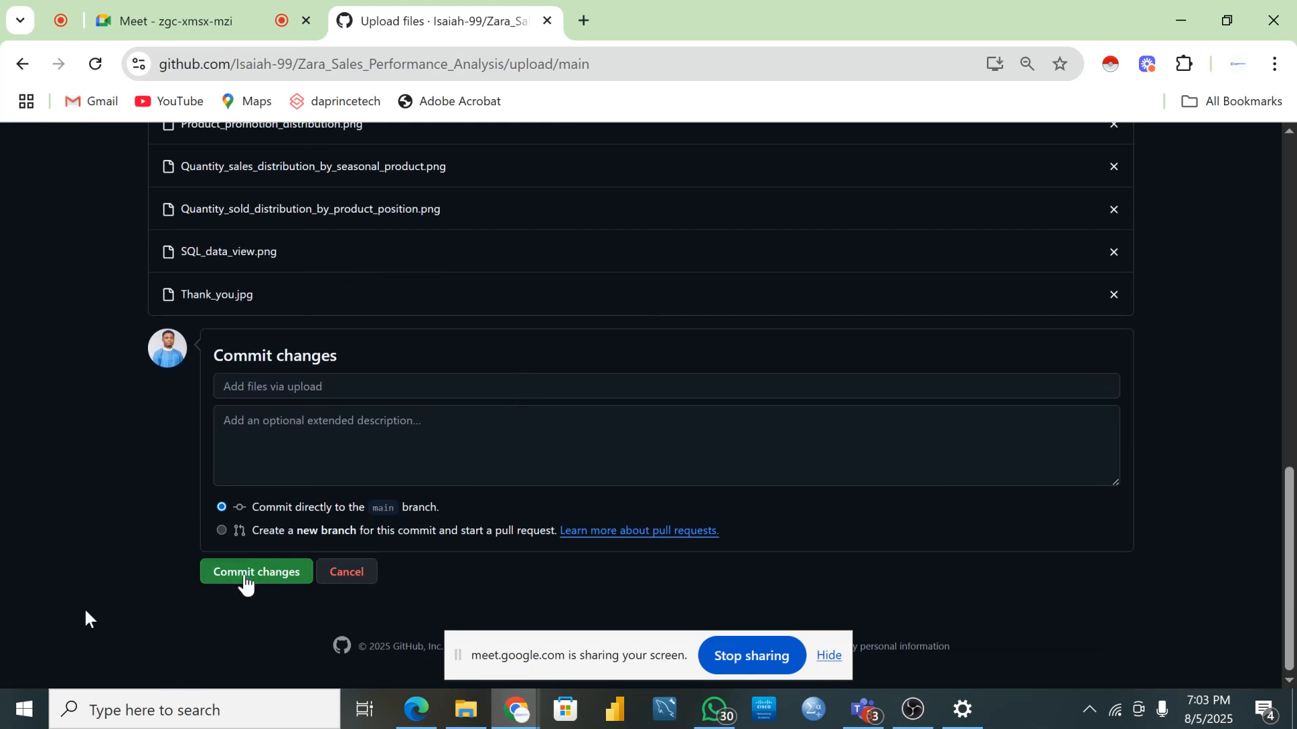
- Commit the 17 uploaded files to main and scroll down the repository page to the README
left_click(244, 577)
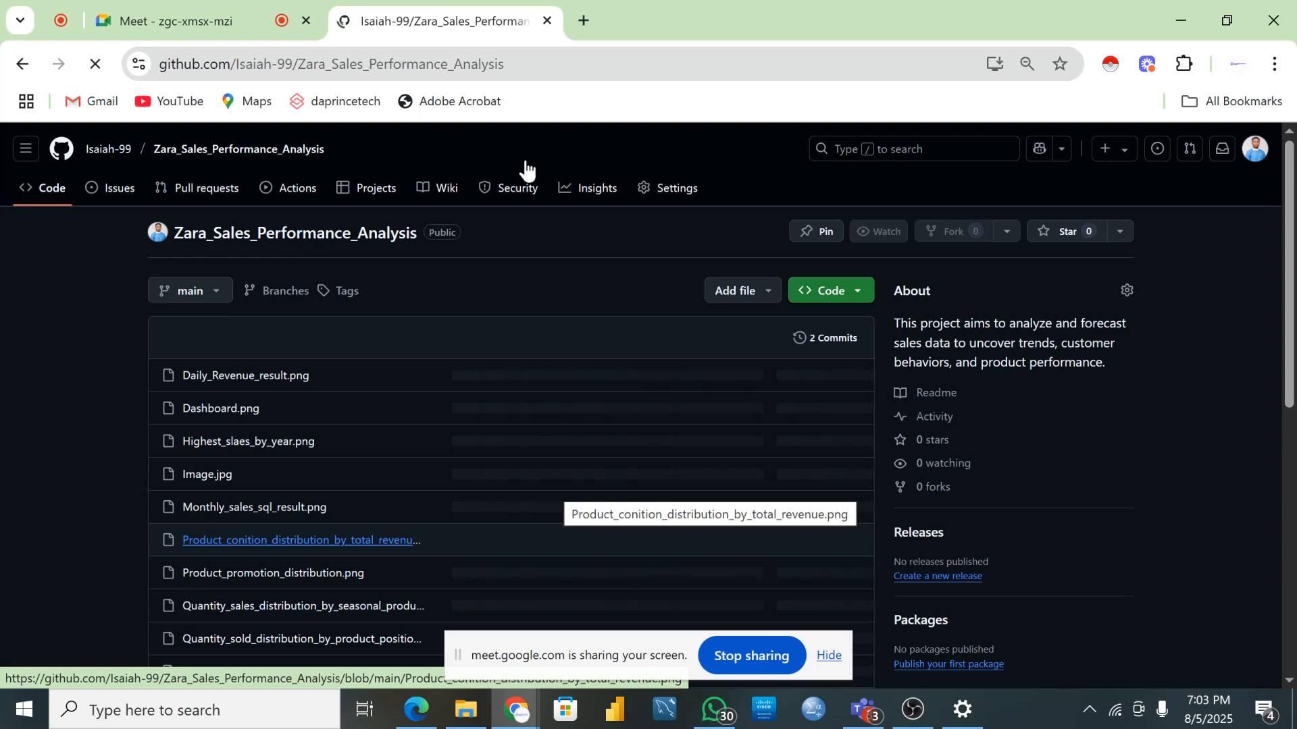
scroll(471, 449, "down", 5)
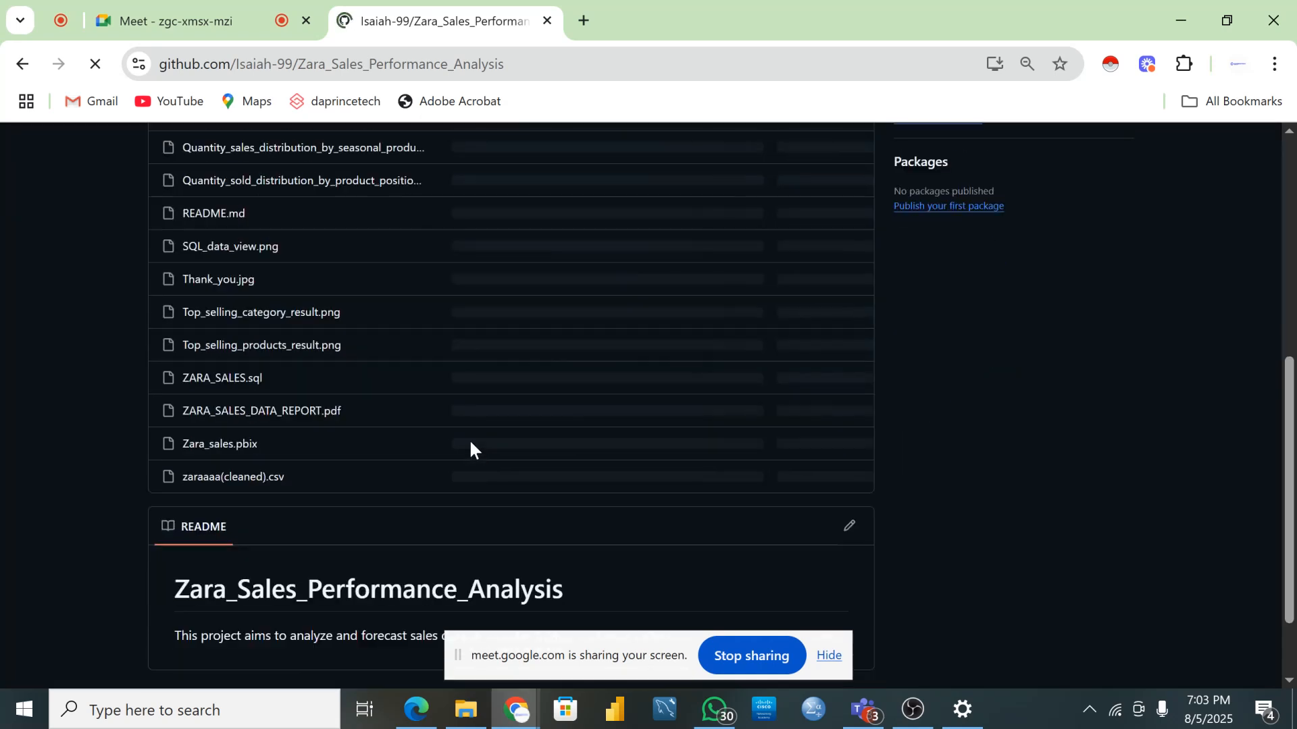
scroll(471, 449, "down", 2)
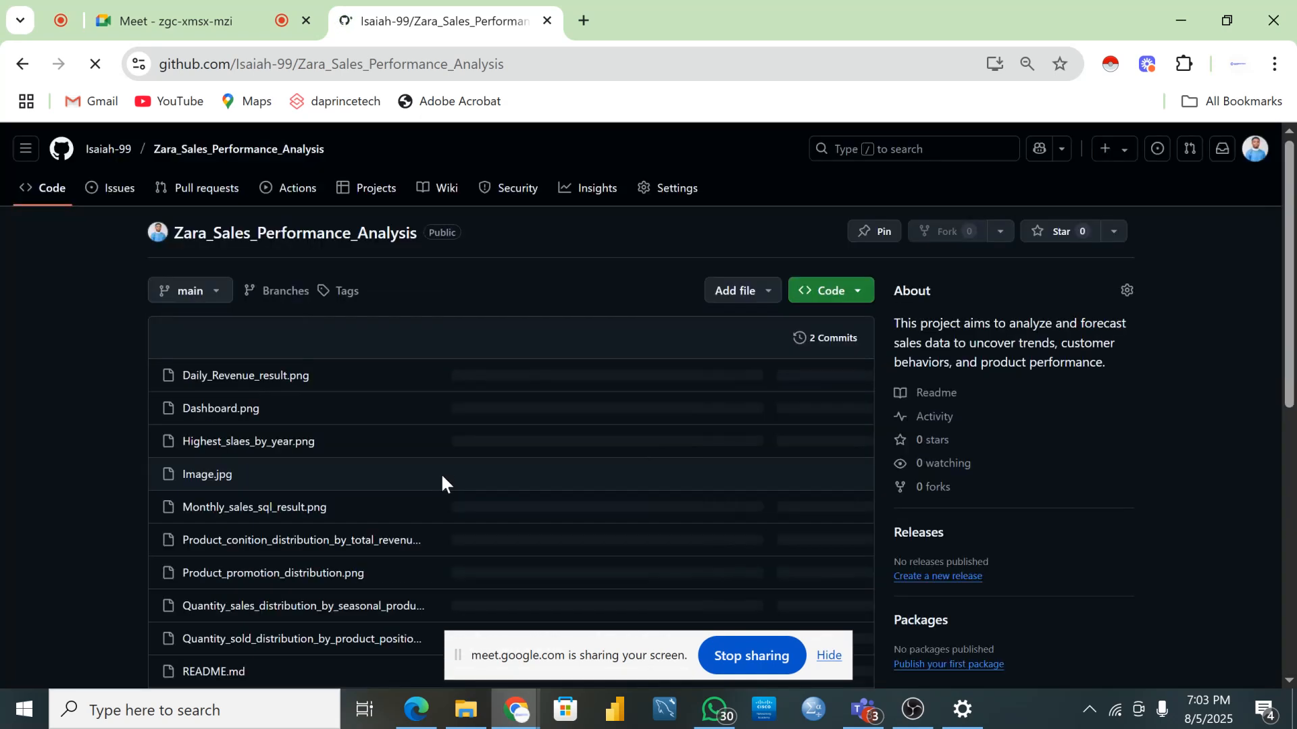
scroll(440, 476, "down", 7)
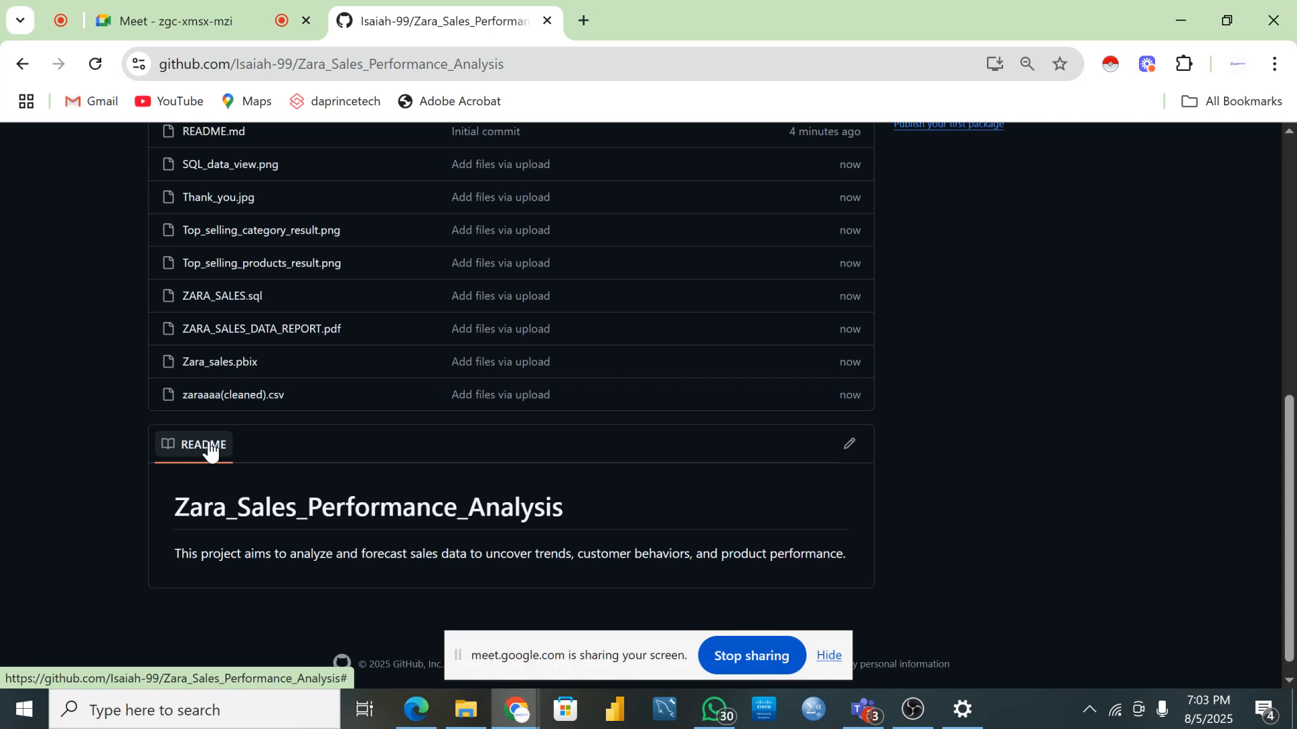
- Open context menus near the README's edit pencil and choose options from them
right_click(846, 454)
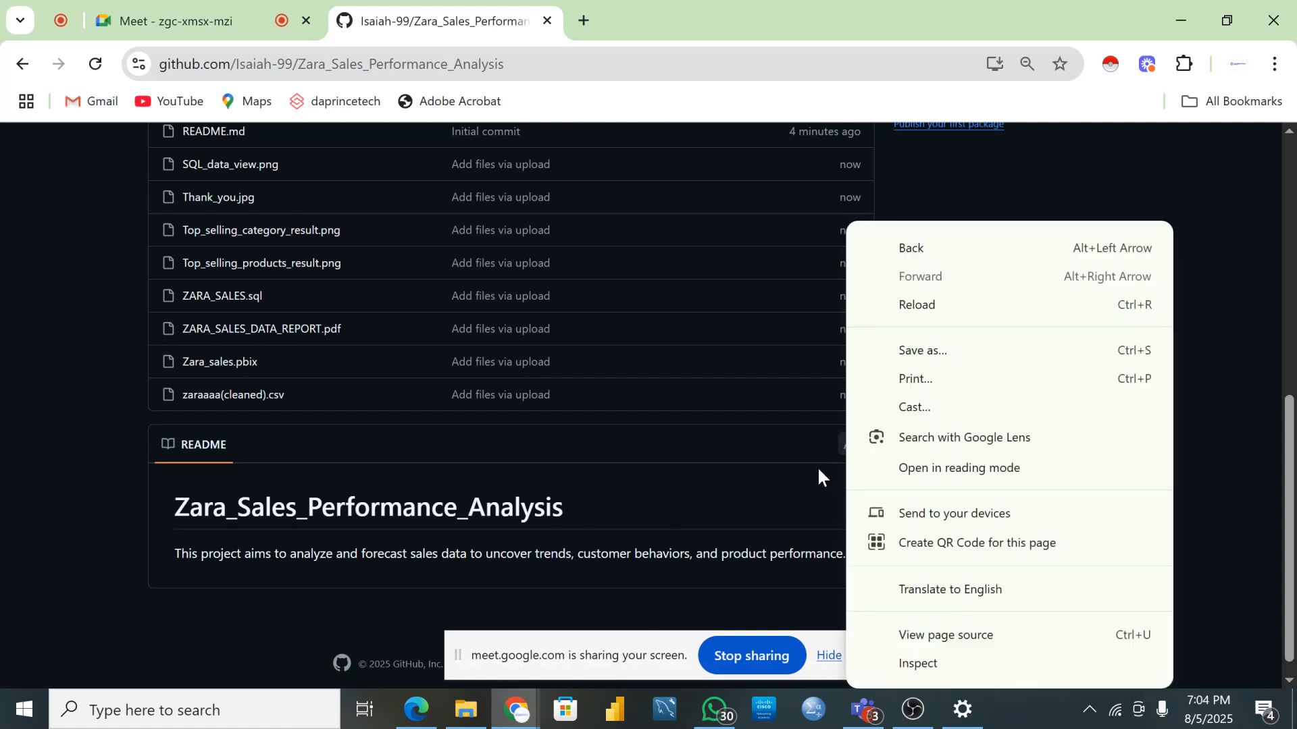
left_click(818, 470)
right_click(854, 452)
left_click(783, 472)
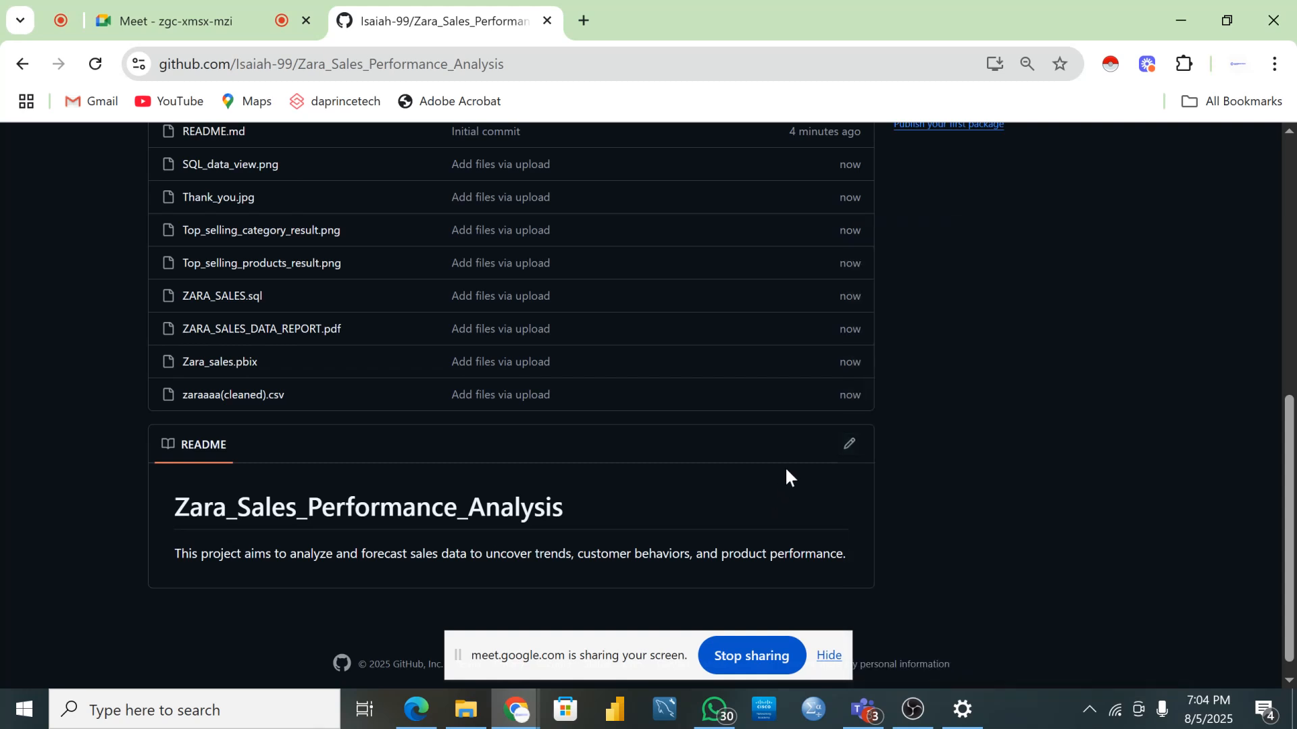
- Open README.md in the editor, with the repository file list opened in a separate tab
left_click(850, 448)
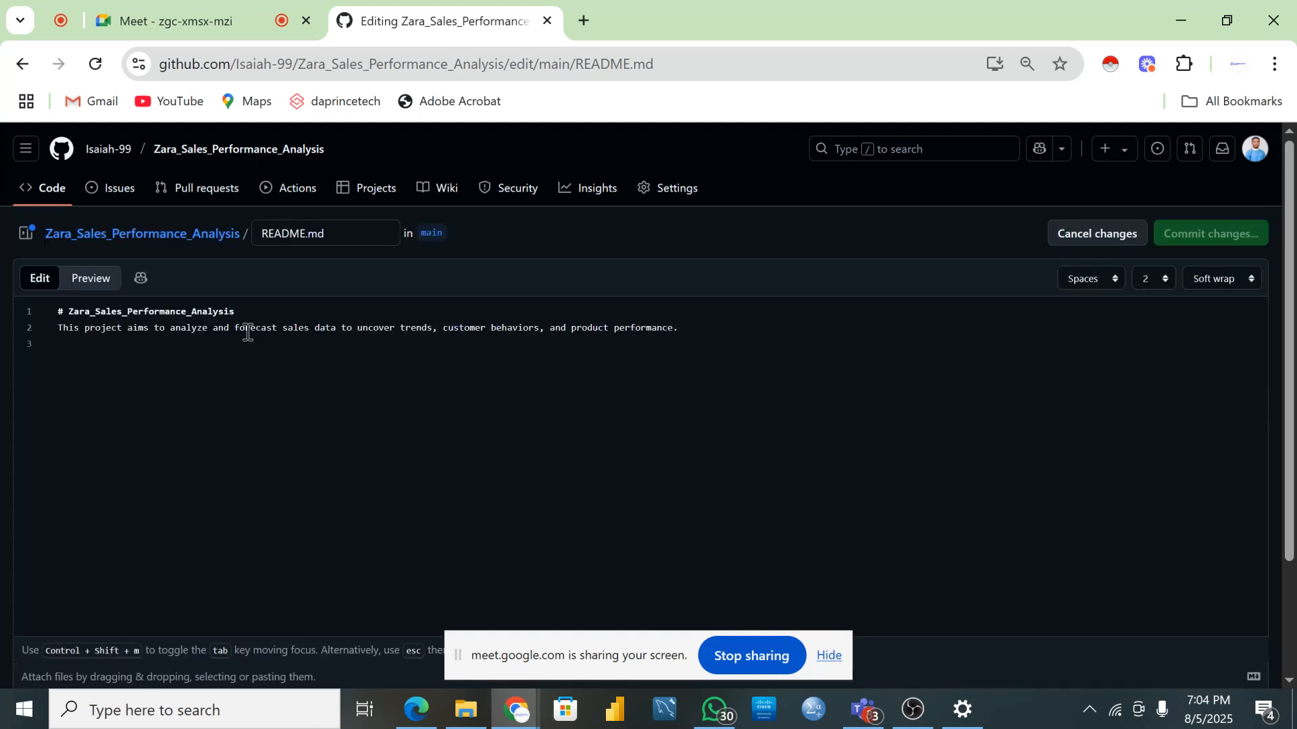
left_click(74, 343)
right_click(115, 233)
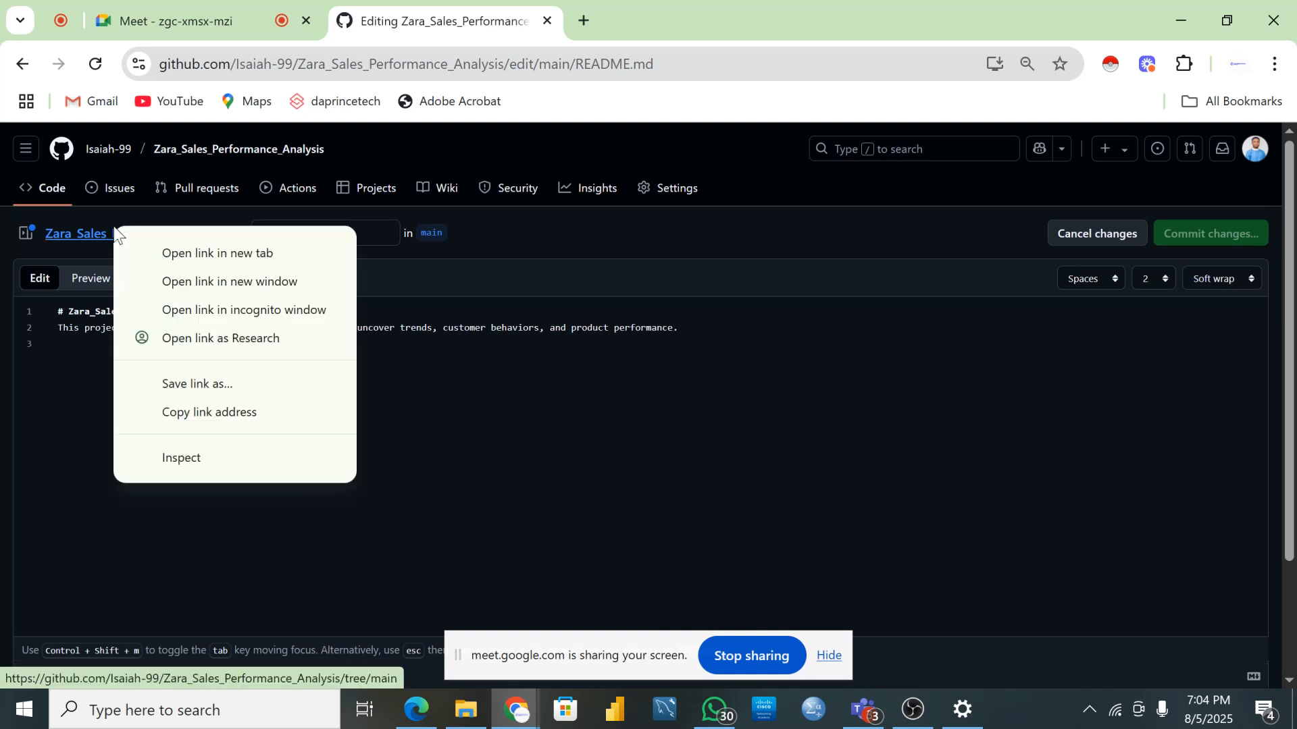
left_click(207, 253)
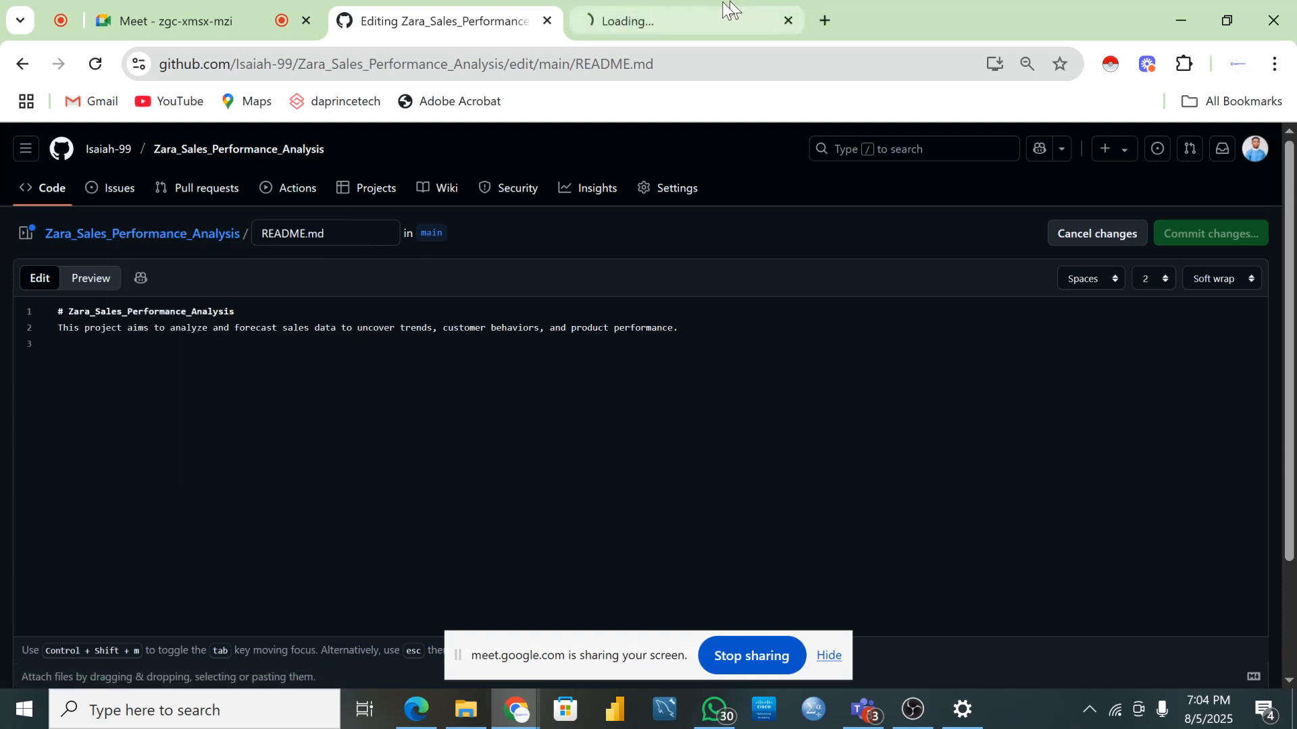
left_click(615, 4)
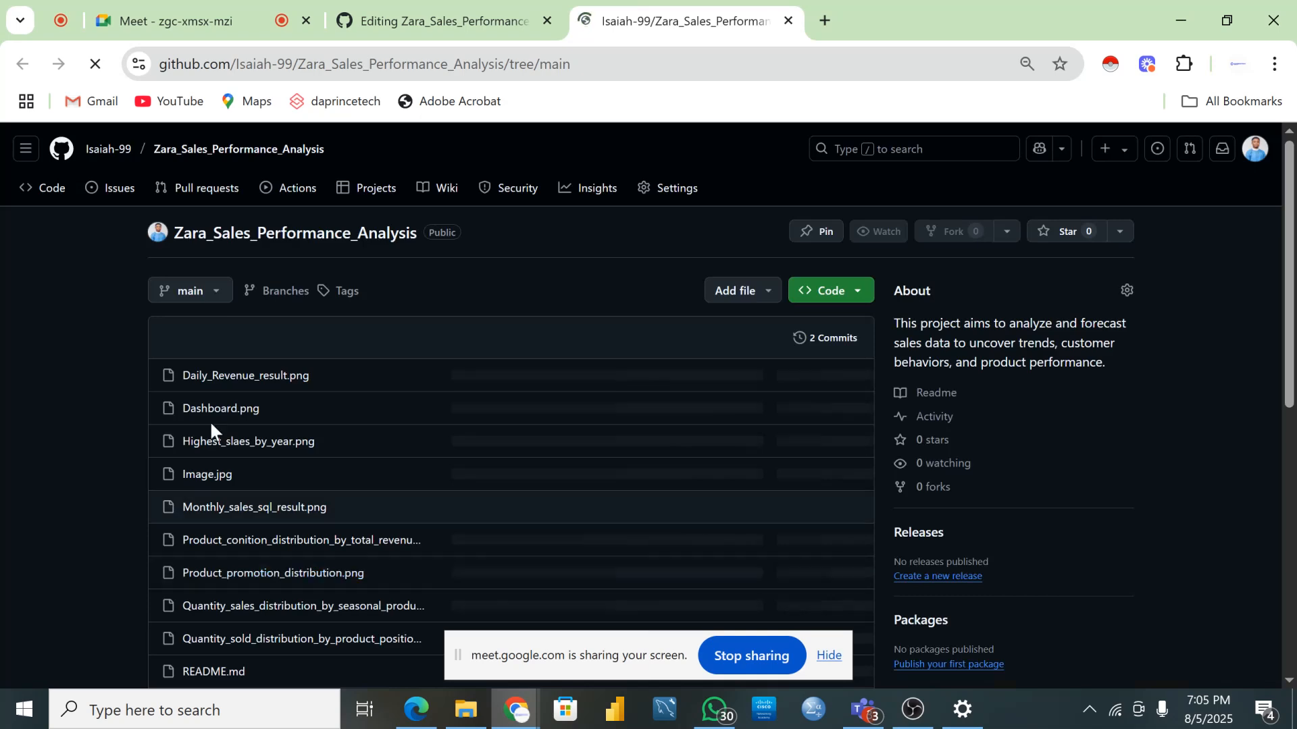
scroll(225, 501, "down", 2)
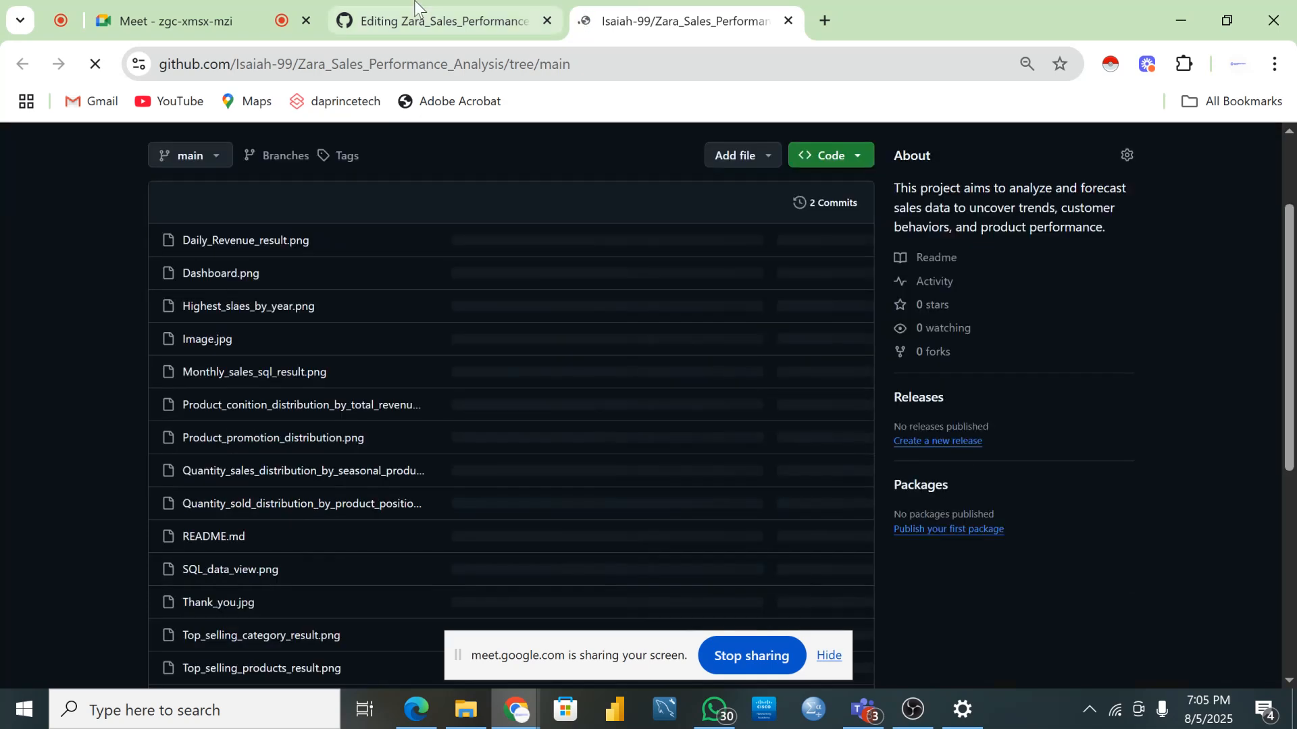
left_click(414, 10)
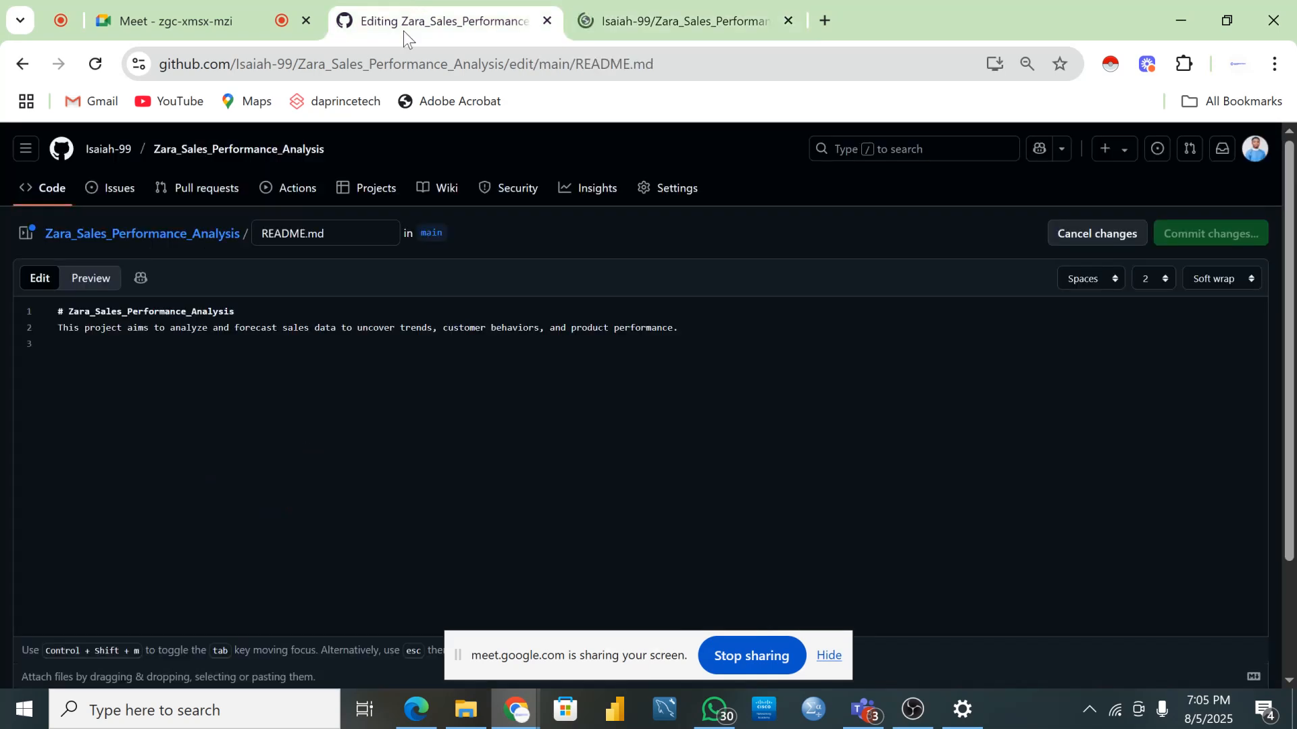
- Mark the README title with '##' and the description with '#', then preview the headings
left_click(94, 357)
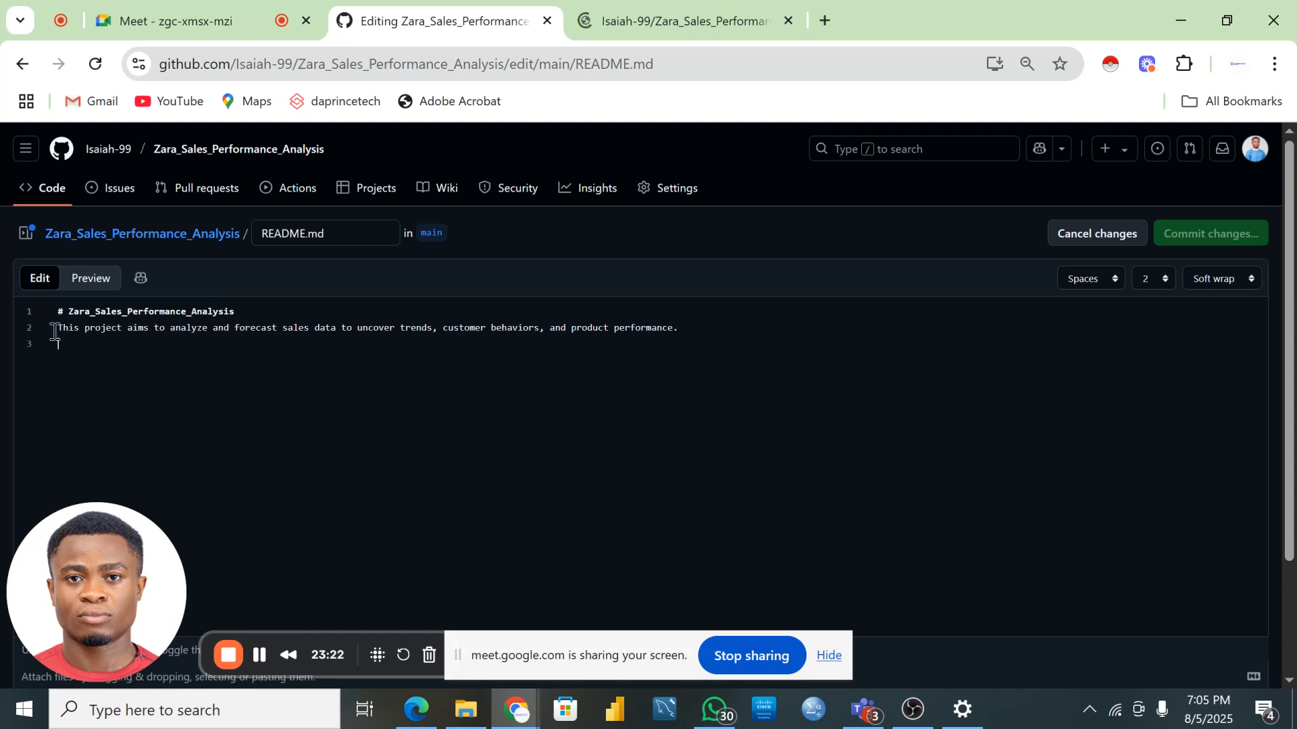
left_click(185, 341)
left_click(80, 284)
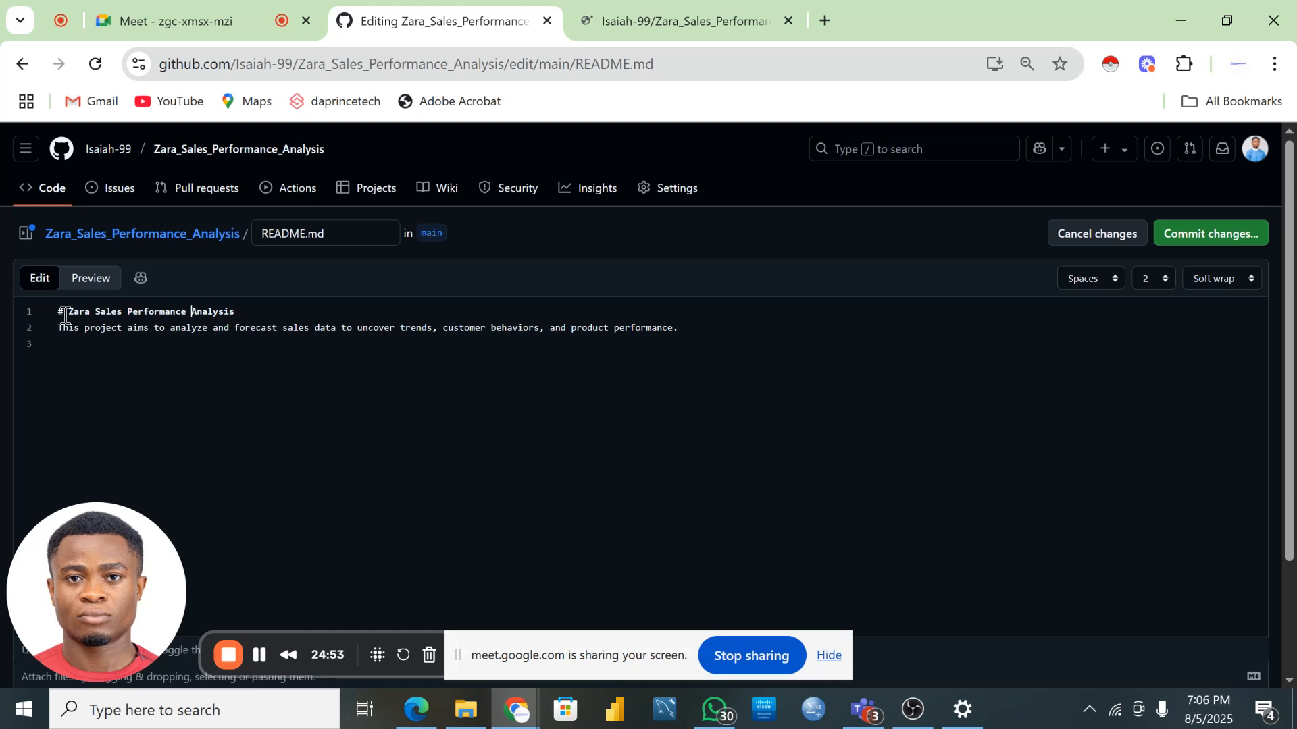
left_click(66, 313)
type("#")
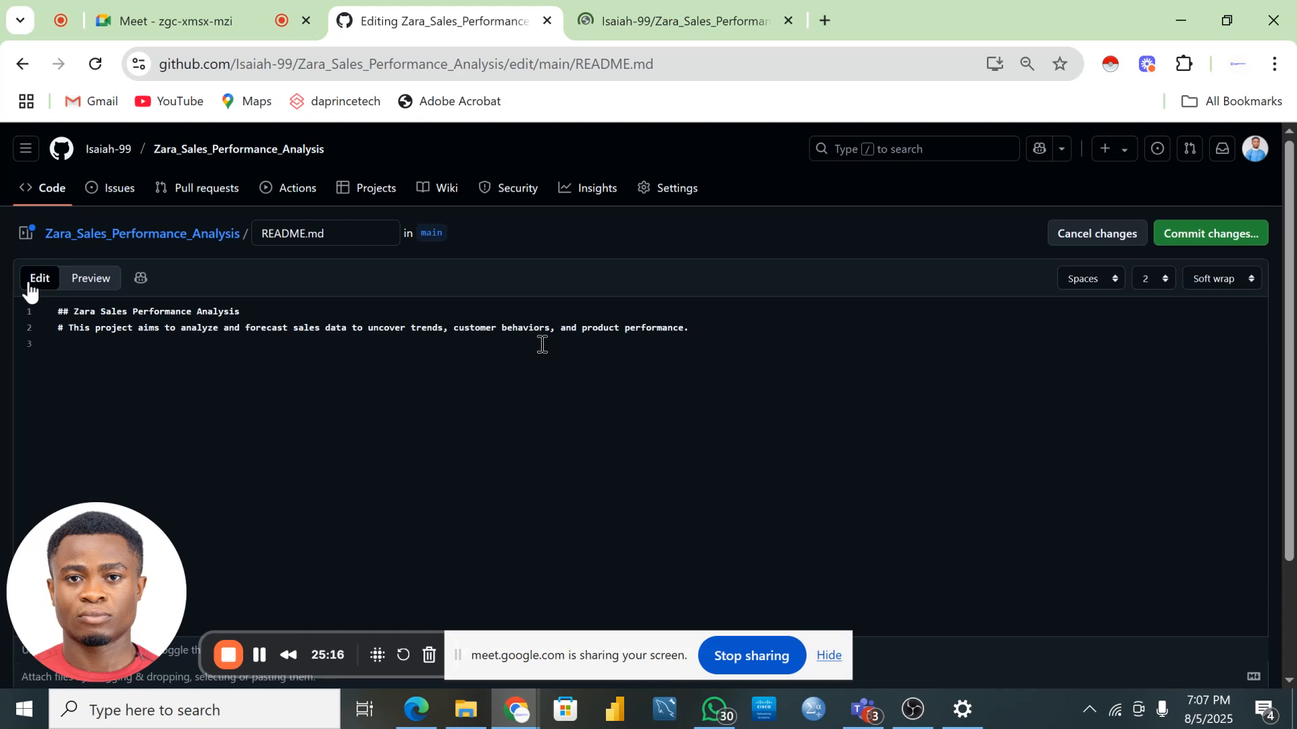
left_click(90, 277)
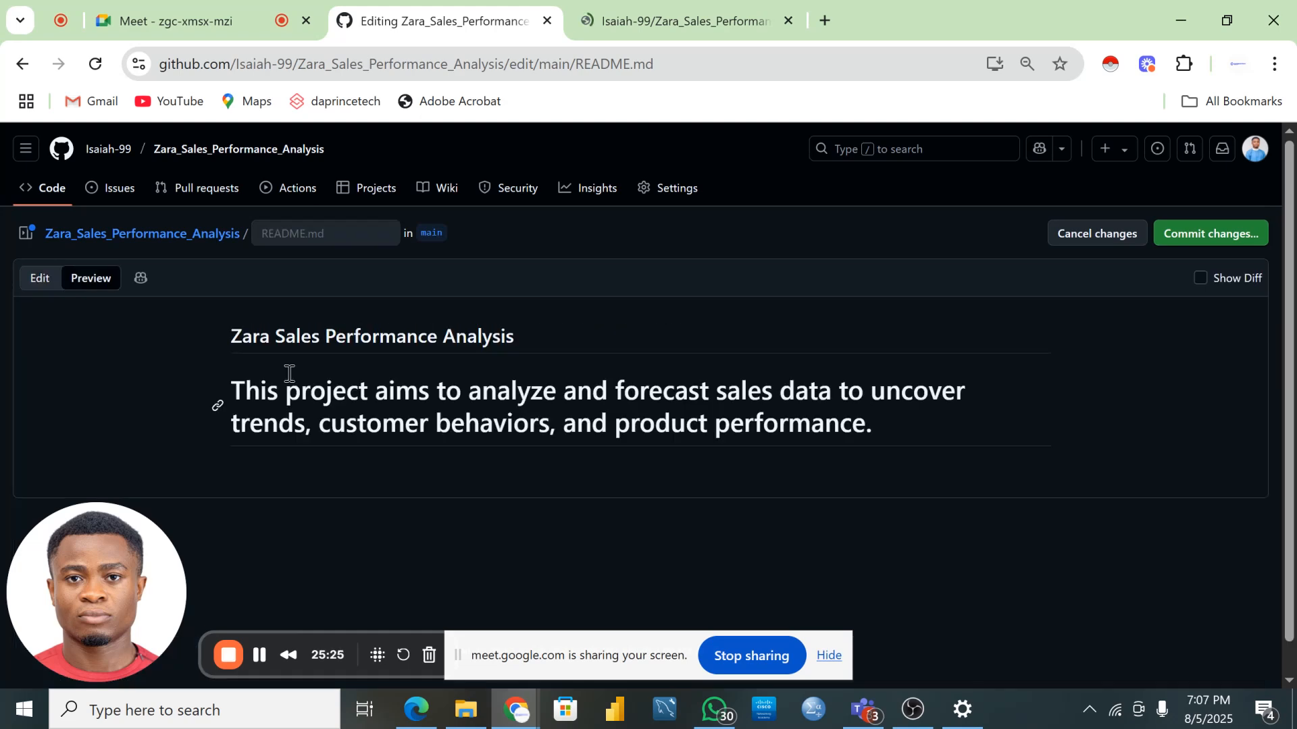
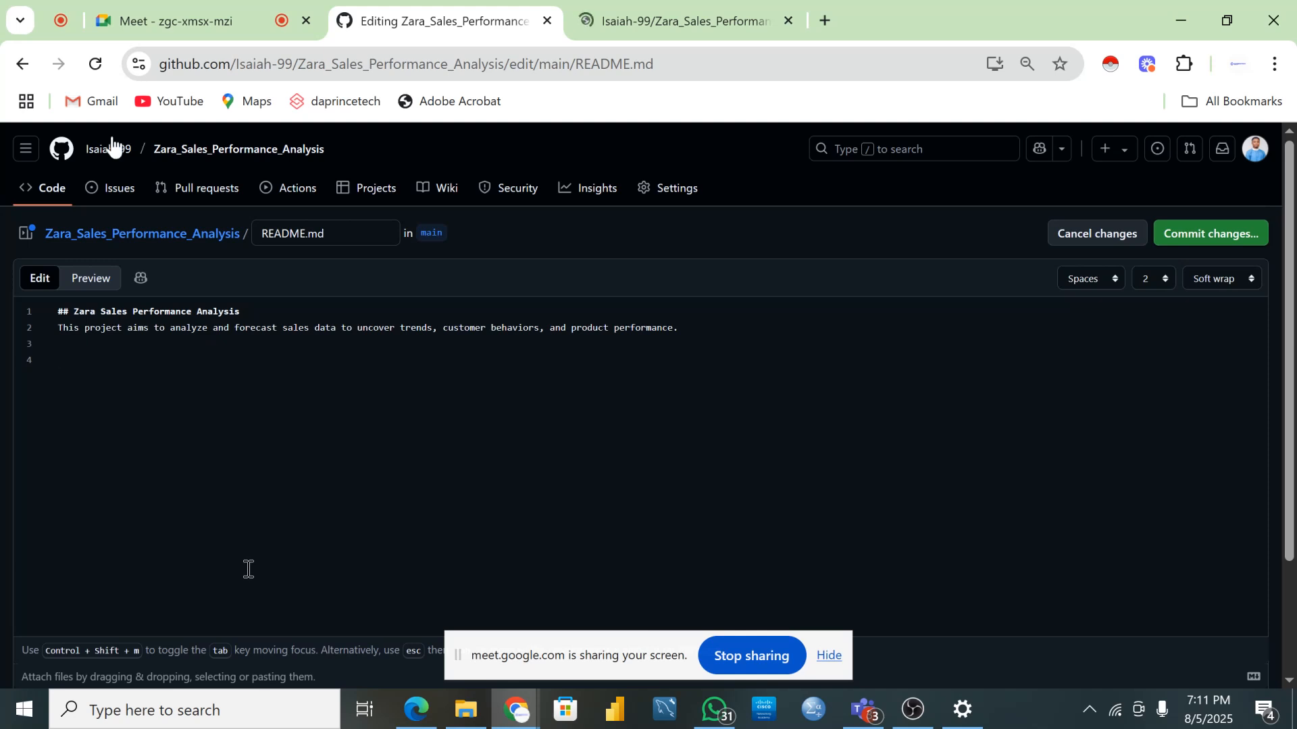
- Reduce the title to a single '#' heading, check the preview, and type '![]' on line 4
left_click(69, 316)
key("BackSpace")
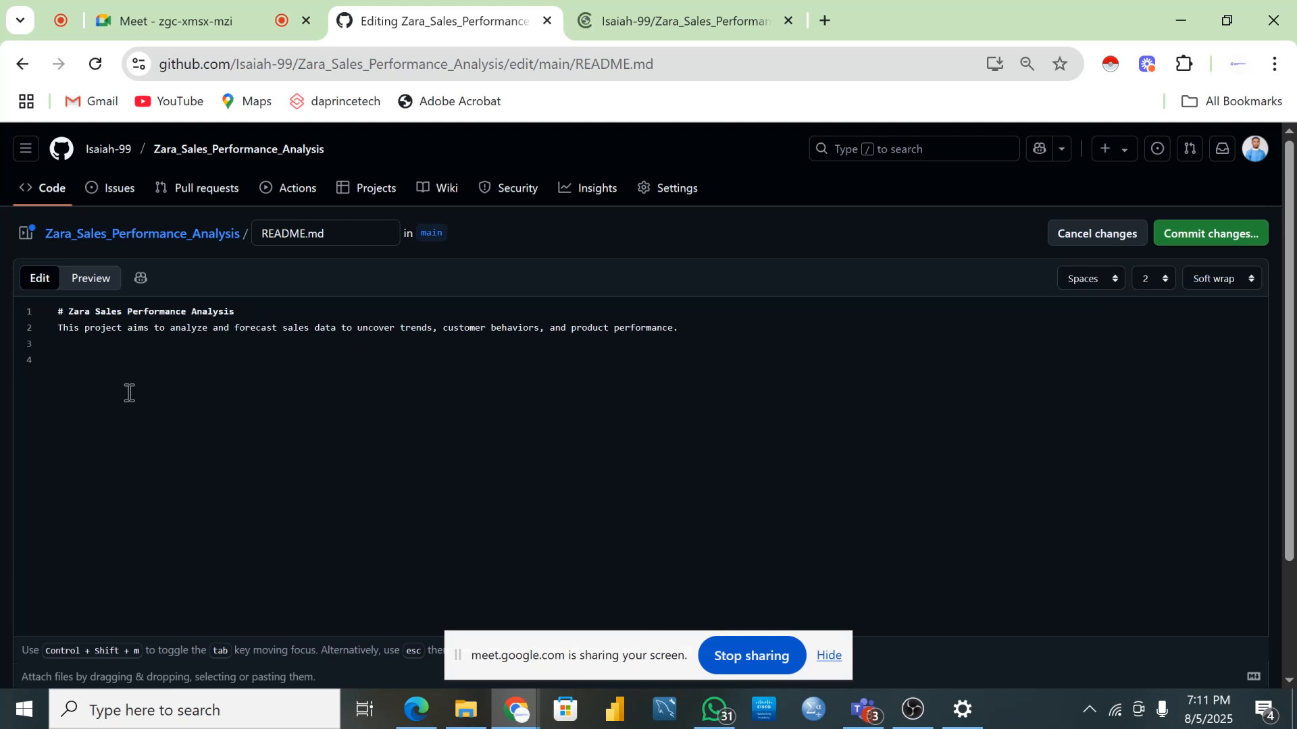
left_click(101, 281)
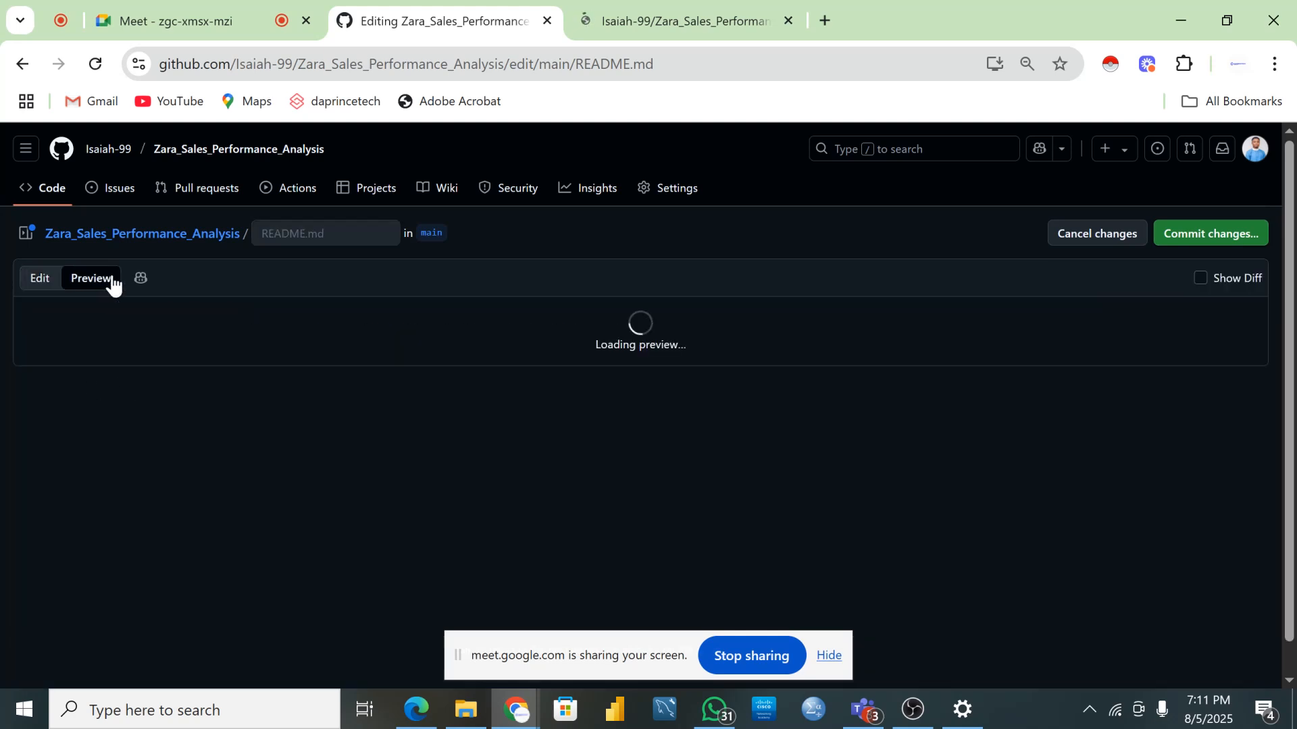
left_click(38, 287)
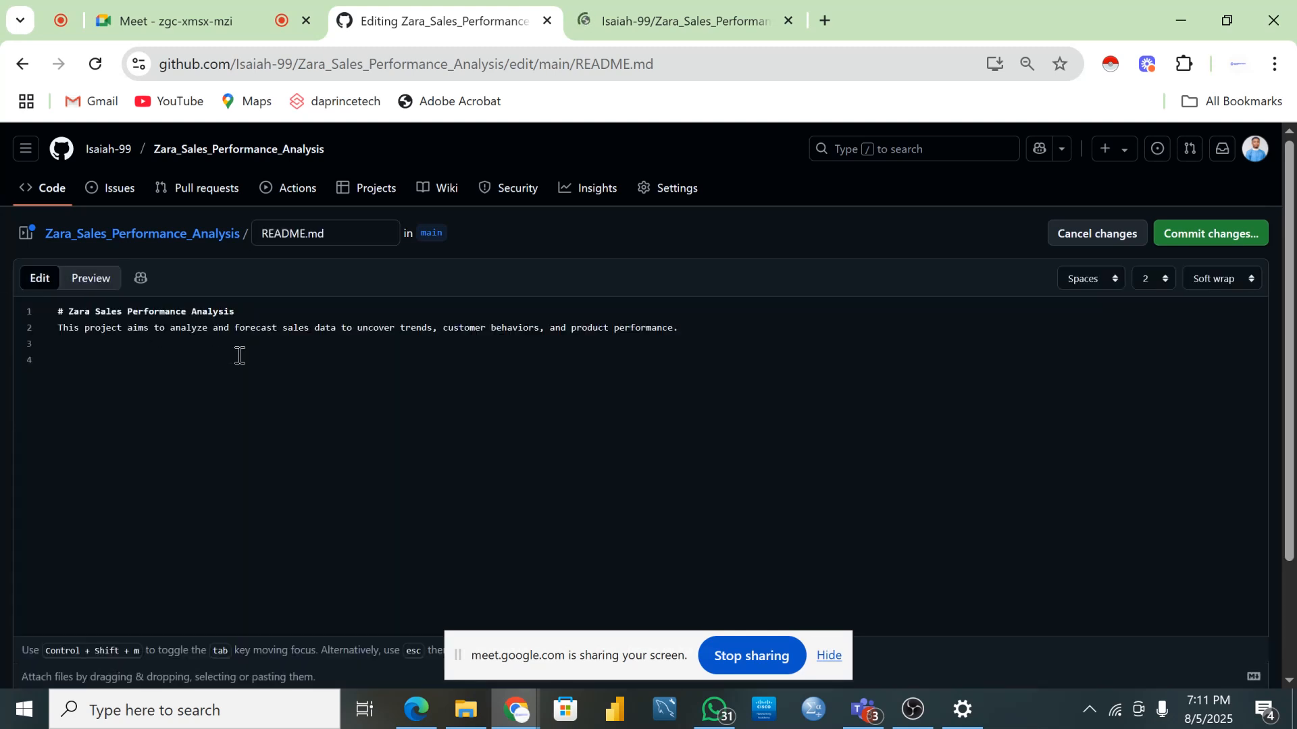
left_click(131, 358)
type("![]")
- Zoom the browser to 100% and add '()' after '![]' with the caret between them
left_click(1275, 65)
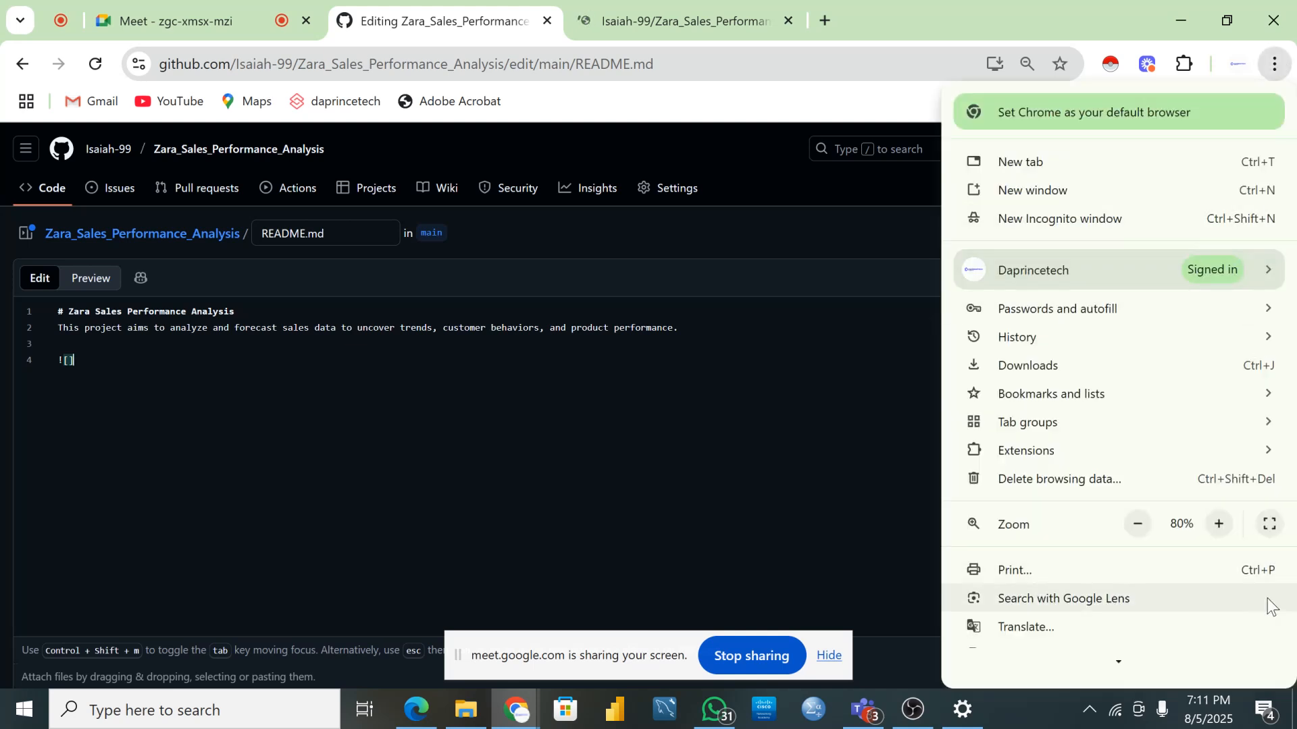
left_click(1220, 523)
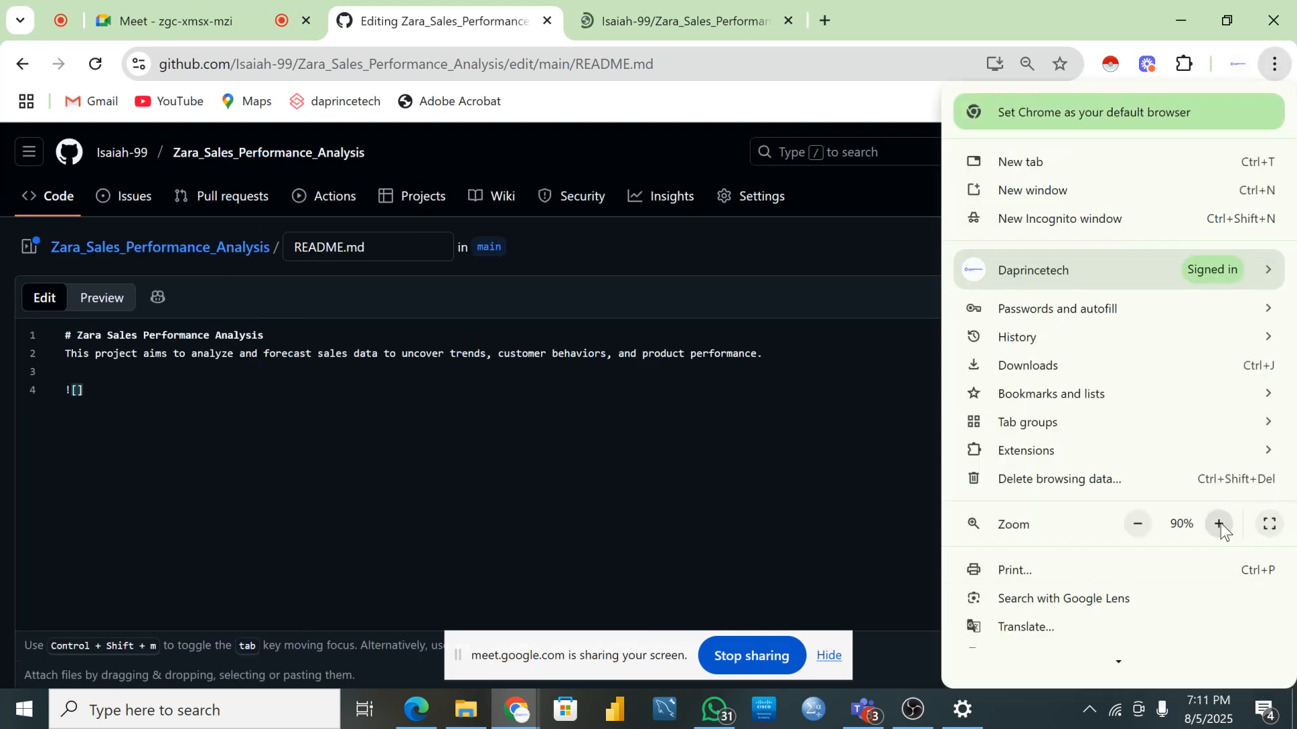
left_click(1220, 524)
left_click(151, 426)
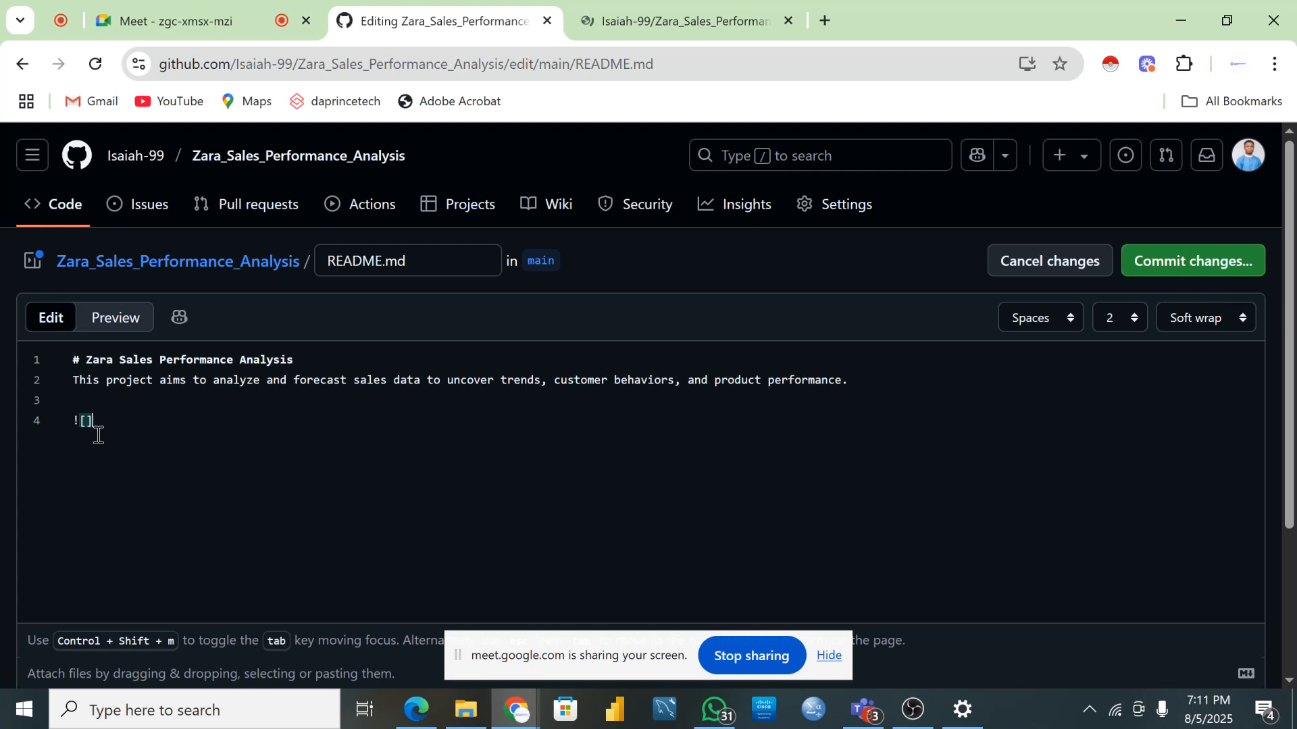
type("()")
key("Left")
- Copy 'Image.jpg' from the repository file list and paste it inside the image tag's parentheses
left_click(639, 24)
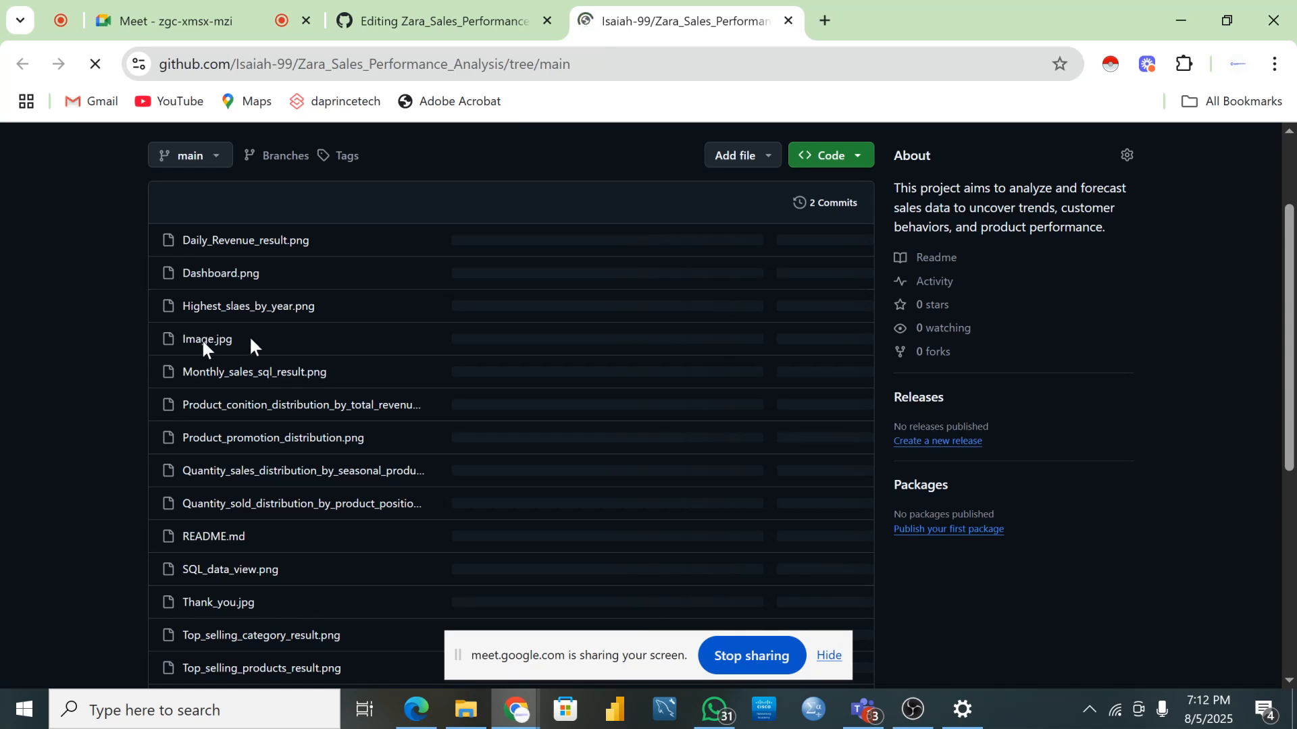
key("ctrl+plus")
key("ctrl+plus")
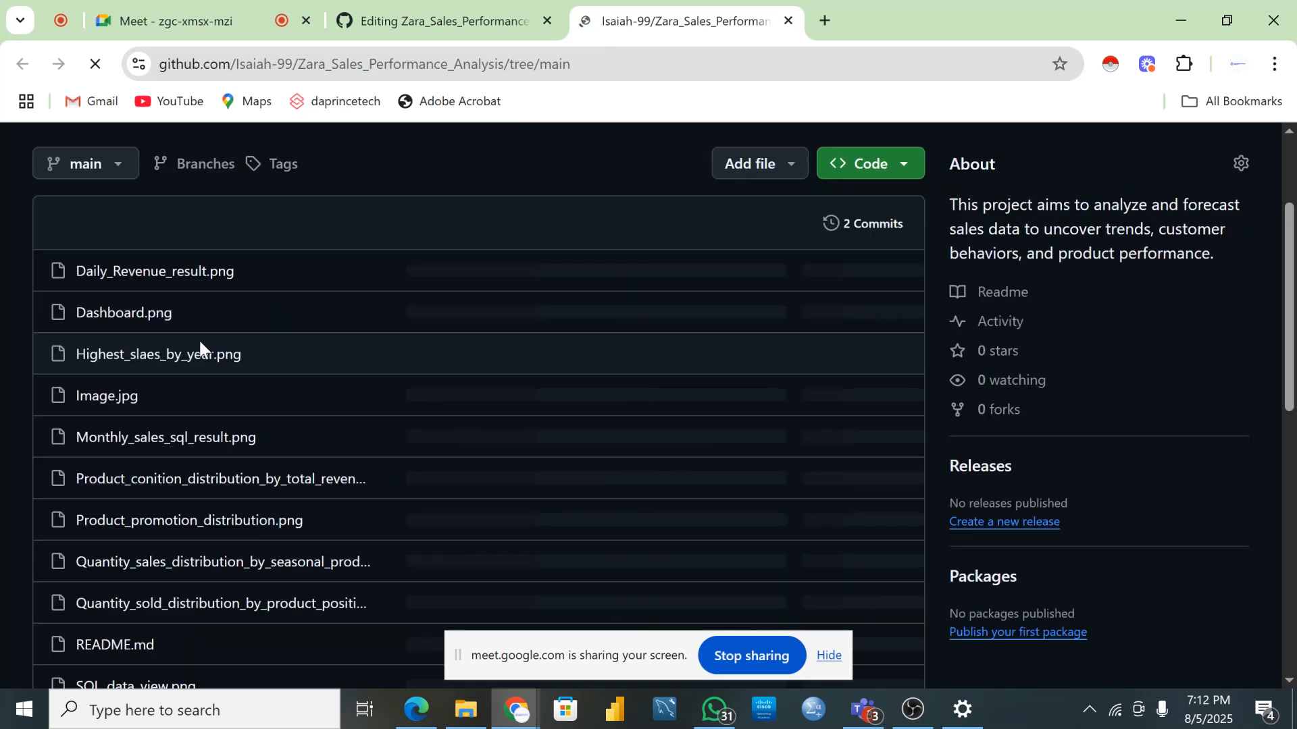
left_click_drag(145, 396, 67, 391)
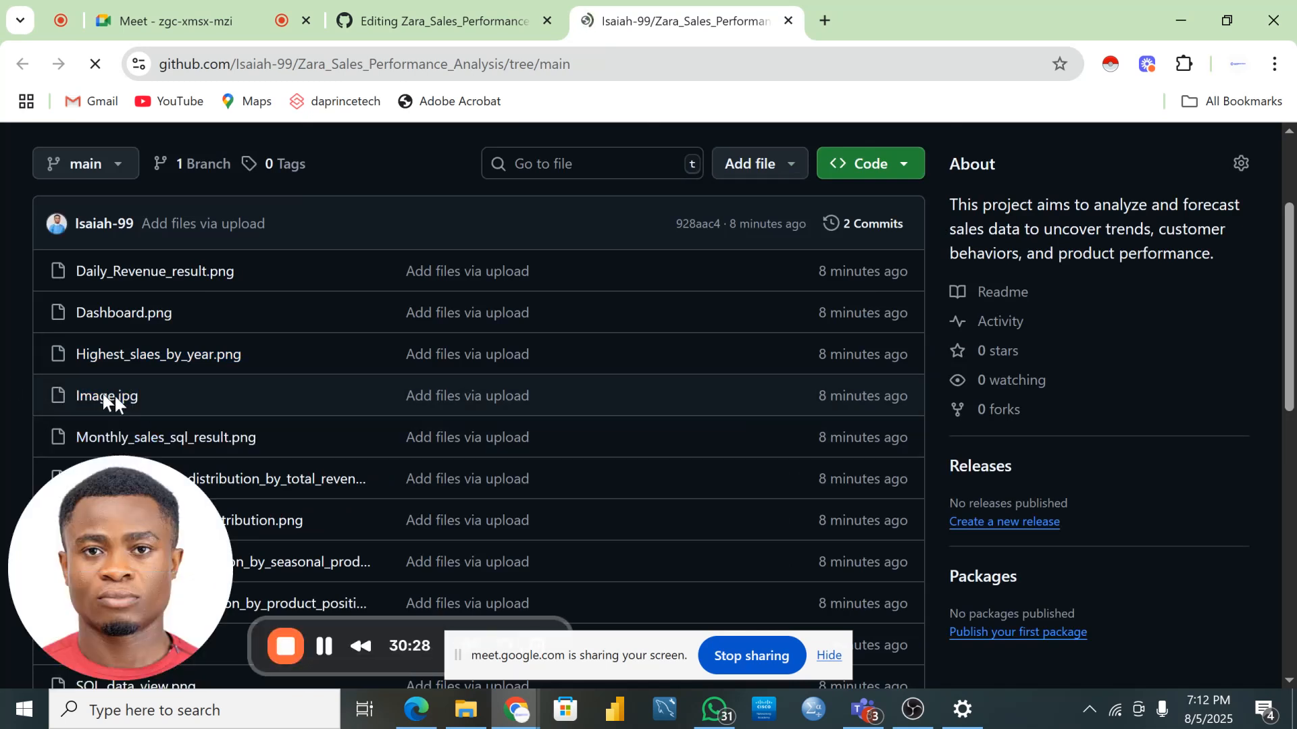
left_click(162, 404)
left_click_drag(162, 403, 42, 394)
key("ctrl+c")
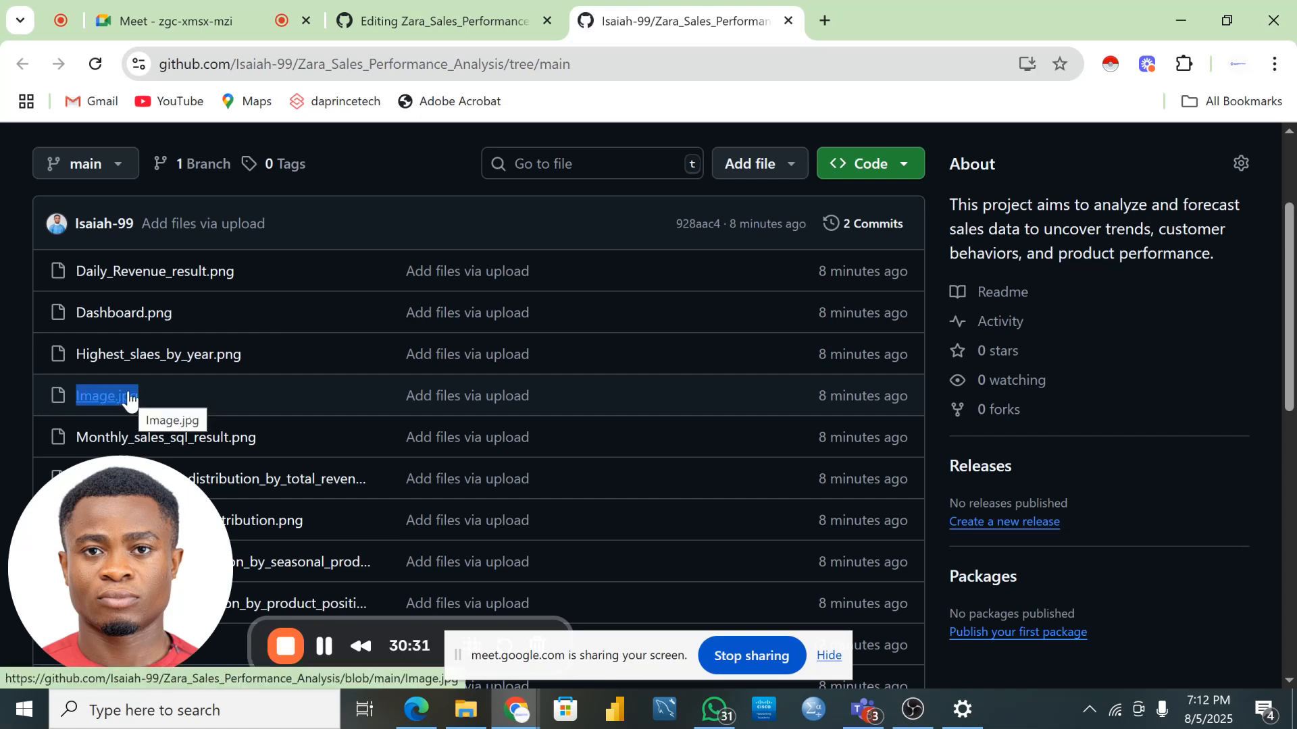
key("ctrl+shift+Tab")
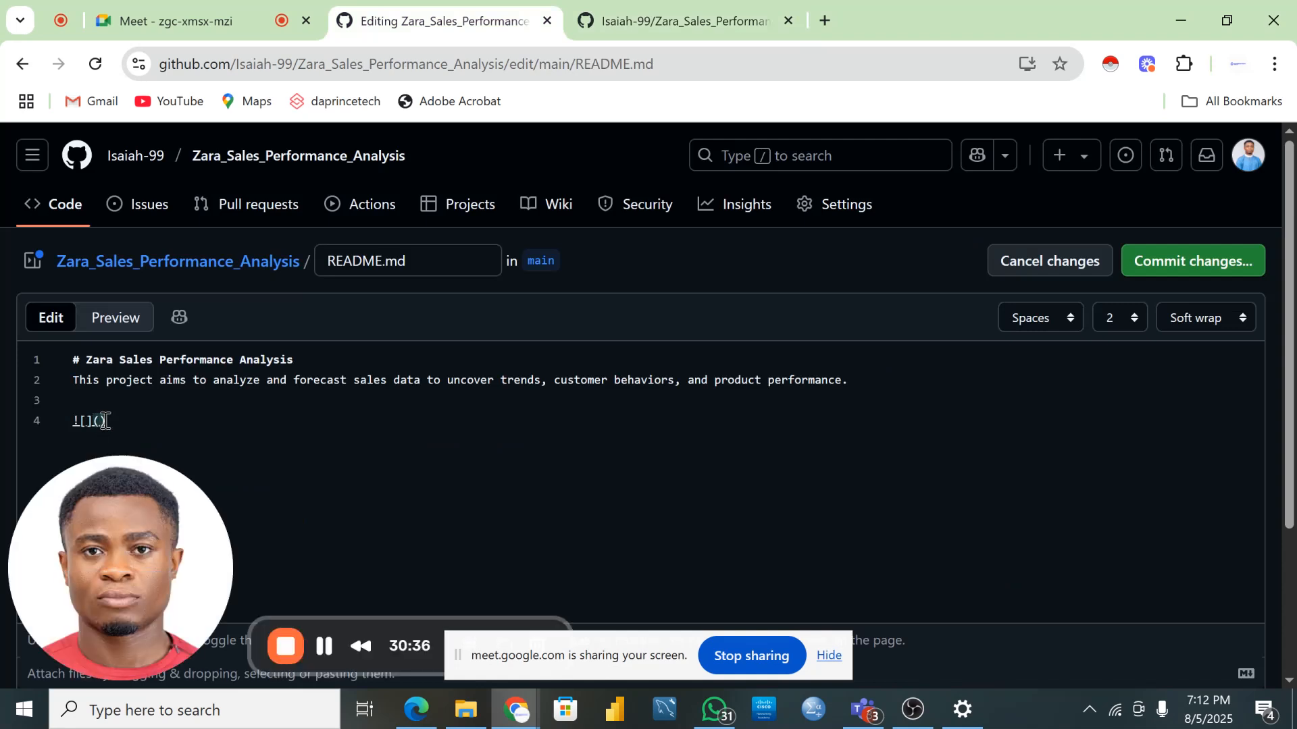
key("ctrl+v")
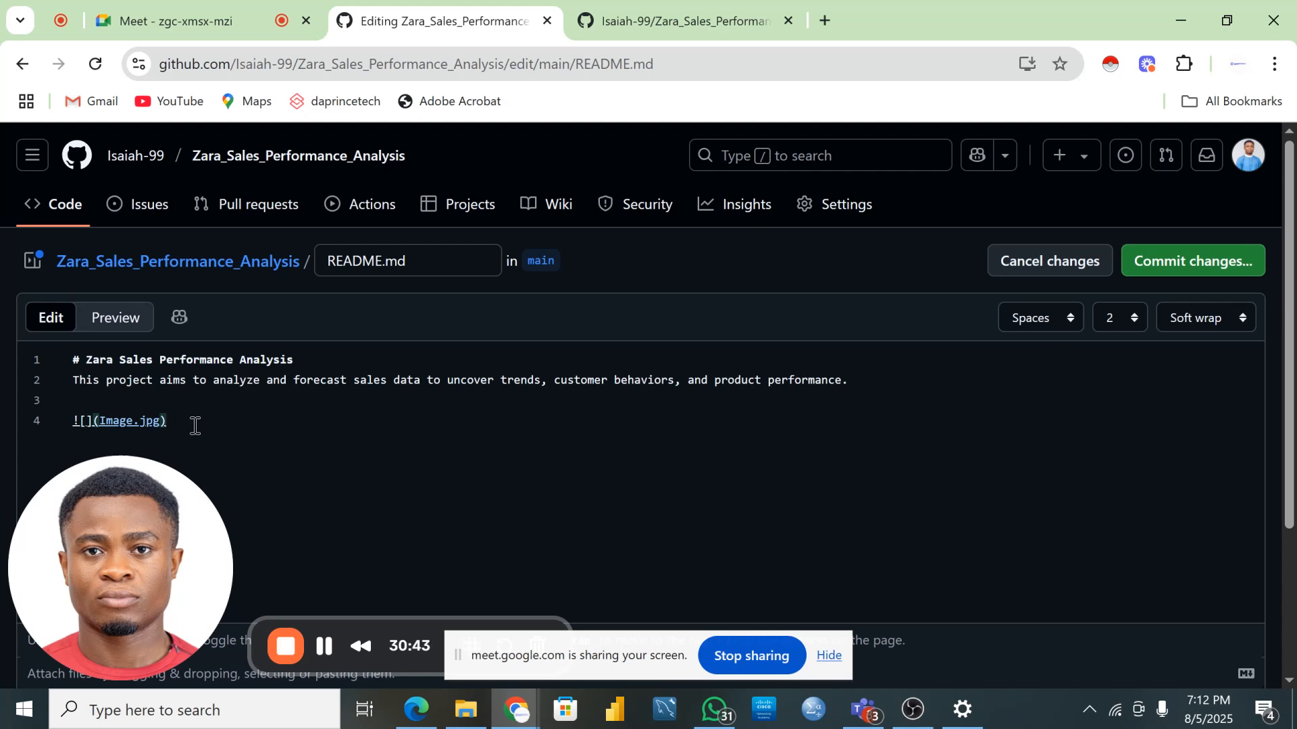
- Preview the README and scroll over the rendered clothing store photo
left_click(127, 322)
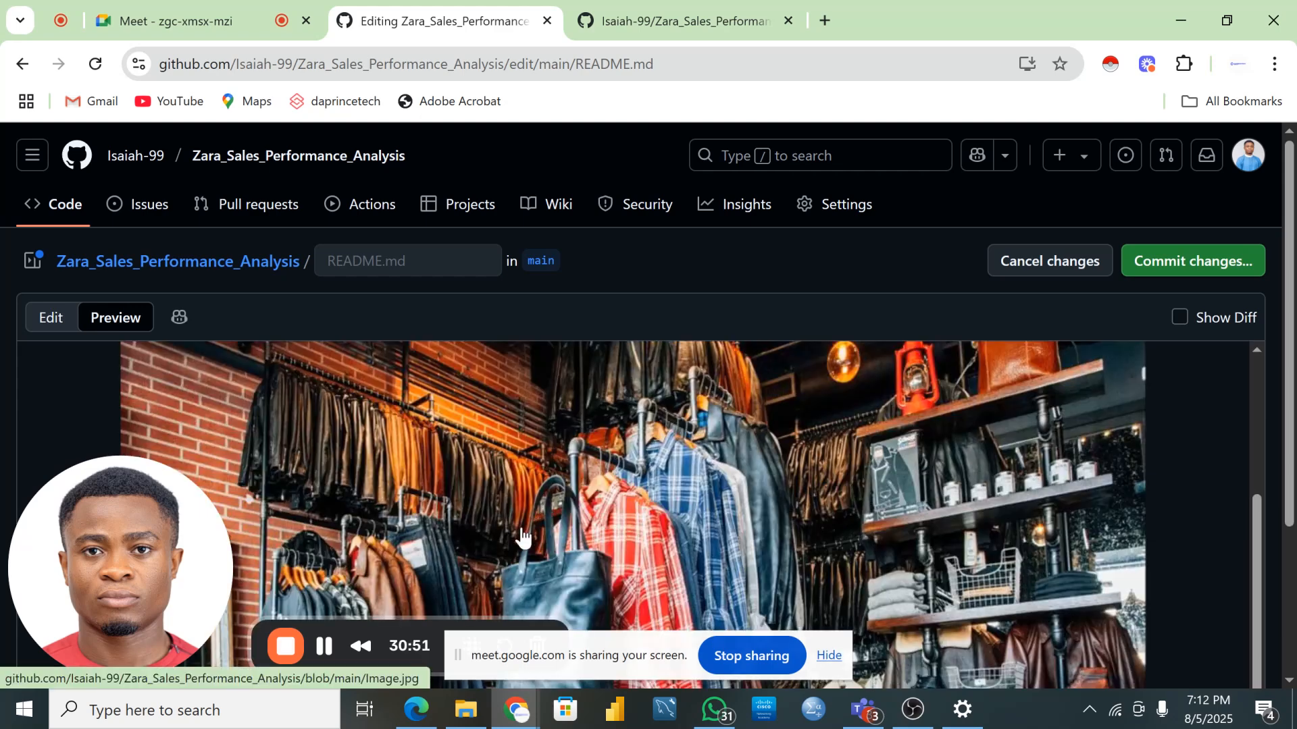
mouse_move(82, 641)
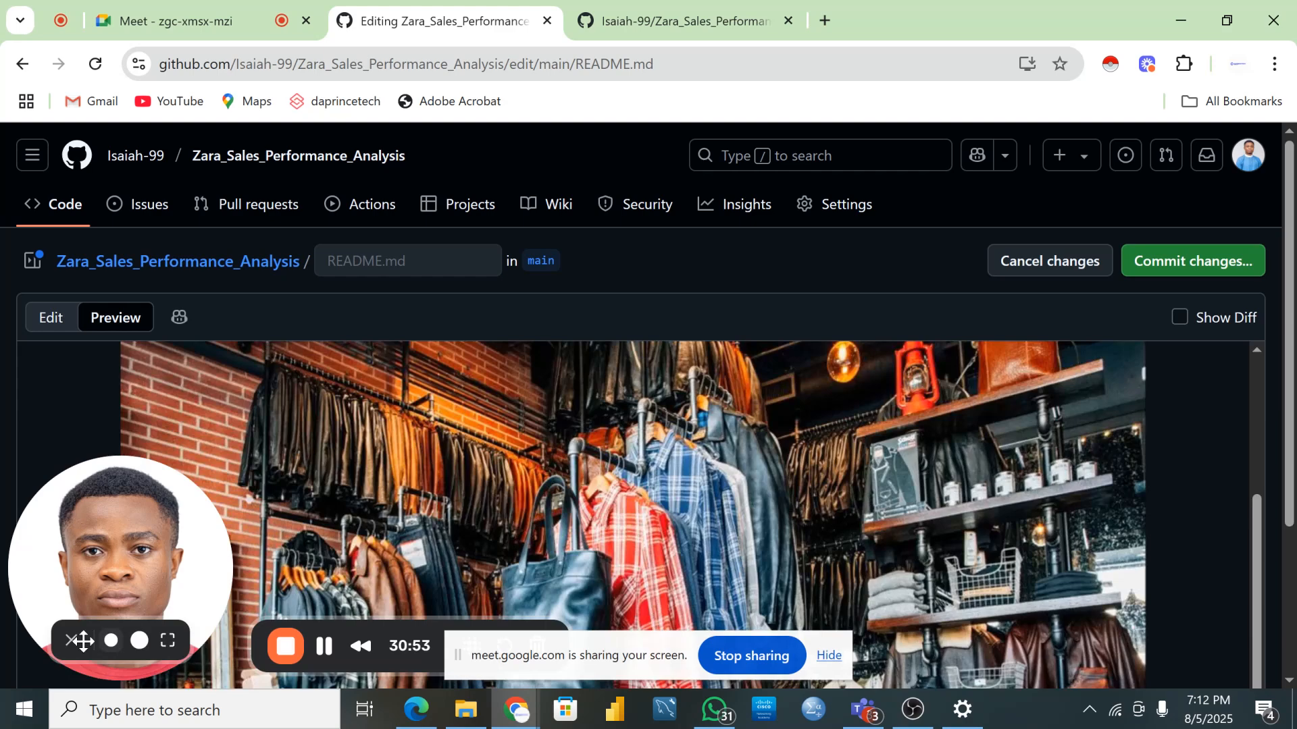
scroll(628, 496, "down", 1)
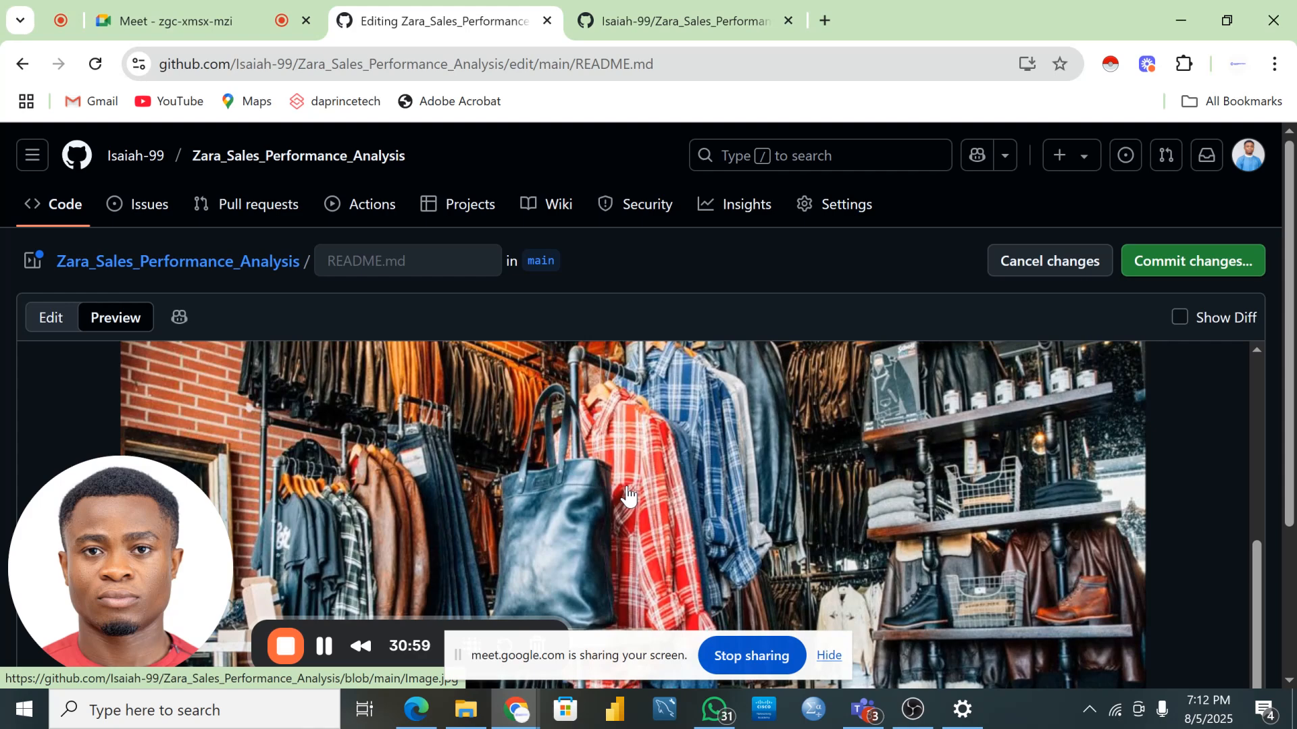
scroll(628, 496, "up", 5)
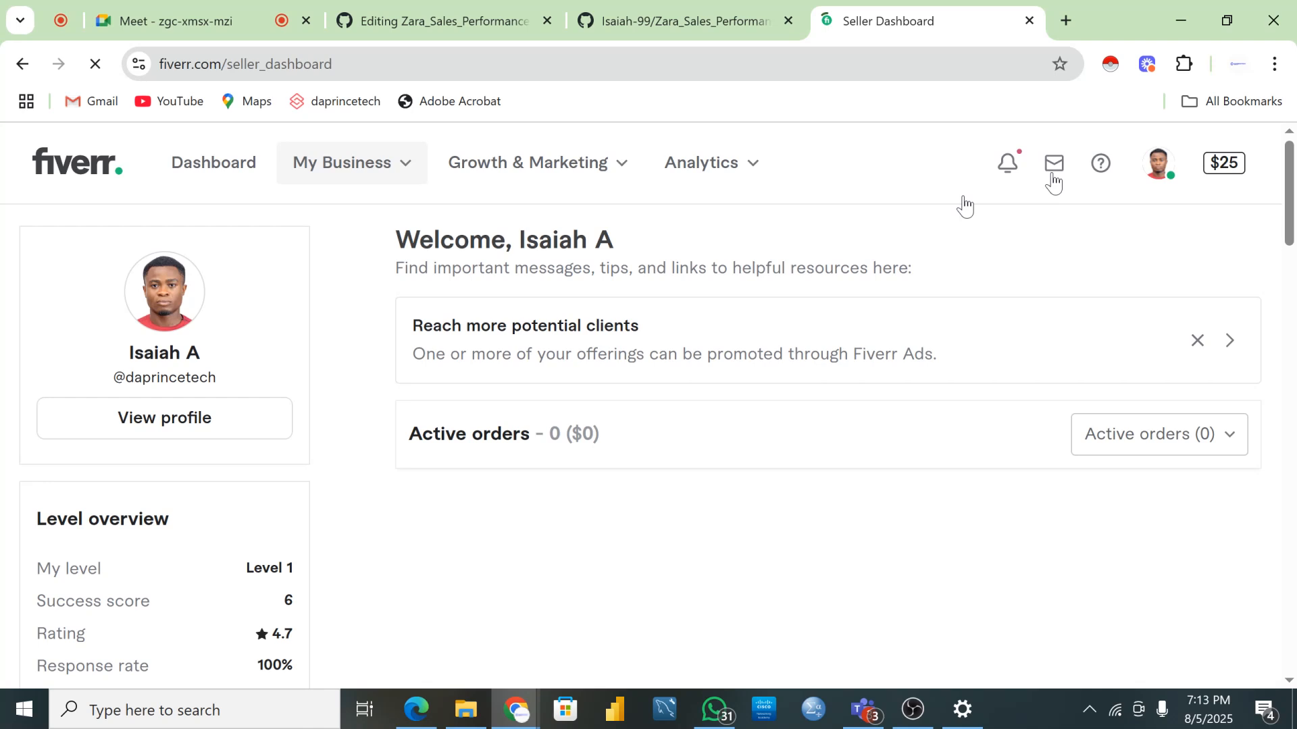
- Open the Fiverr seller inbox to check for new messages
left_click(1052, 177)
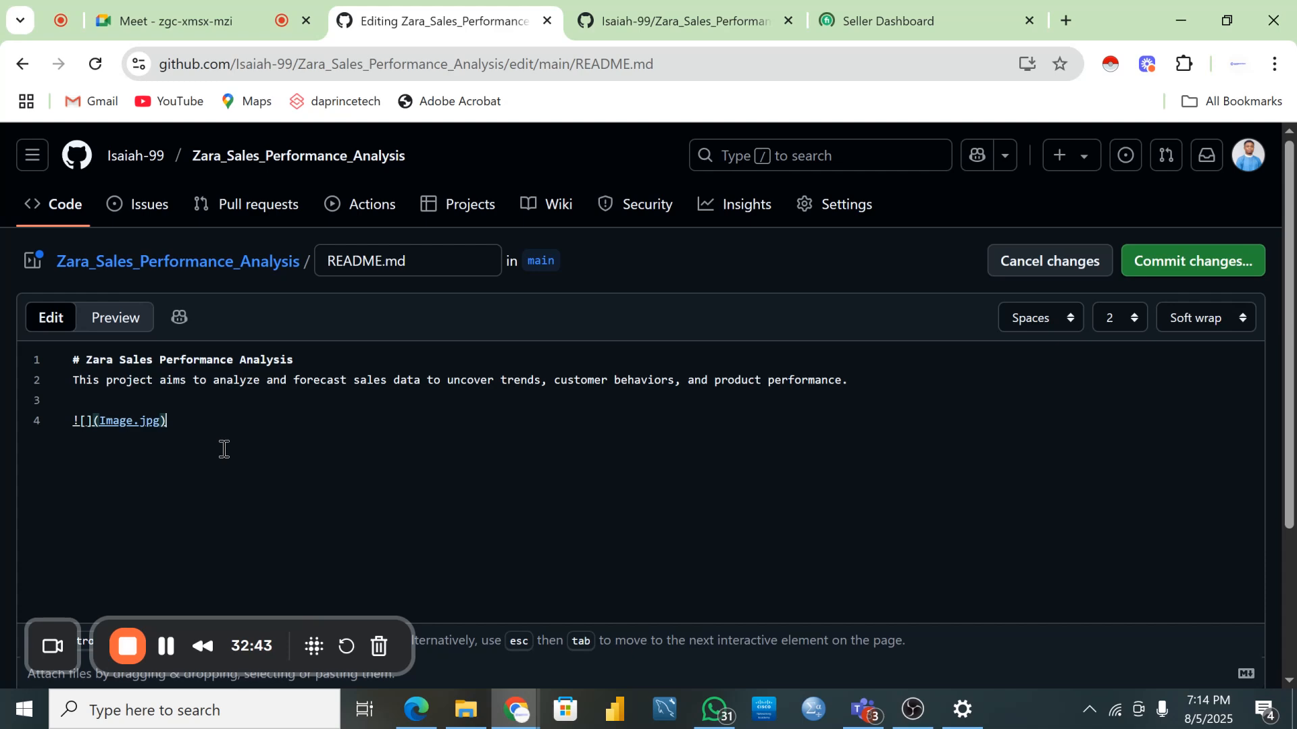
- Switch from the browser to the folder holding the prepared Readme document
key("alt+Tab")
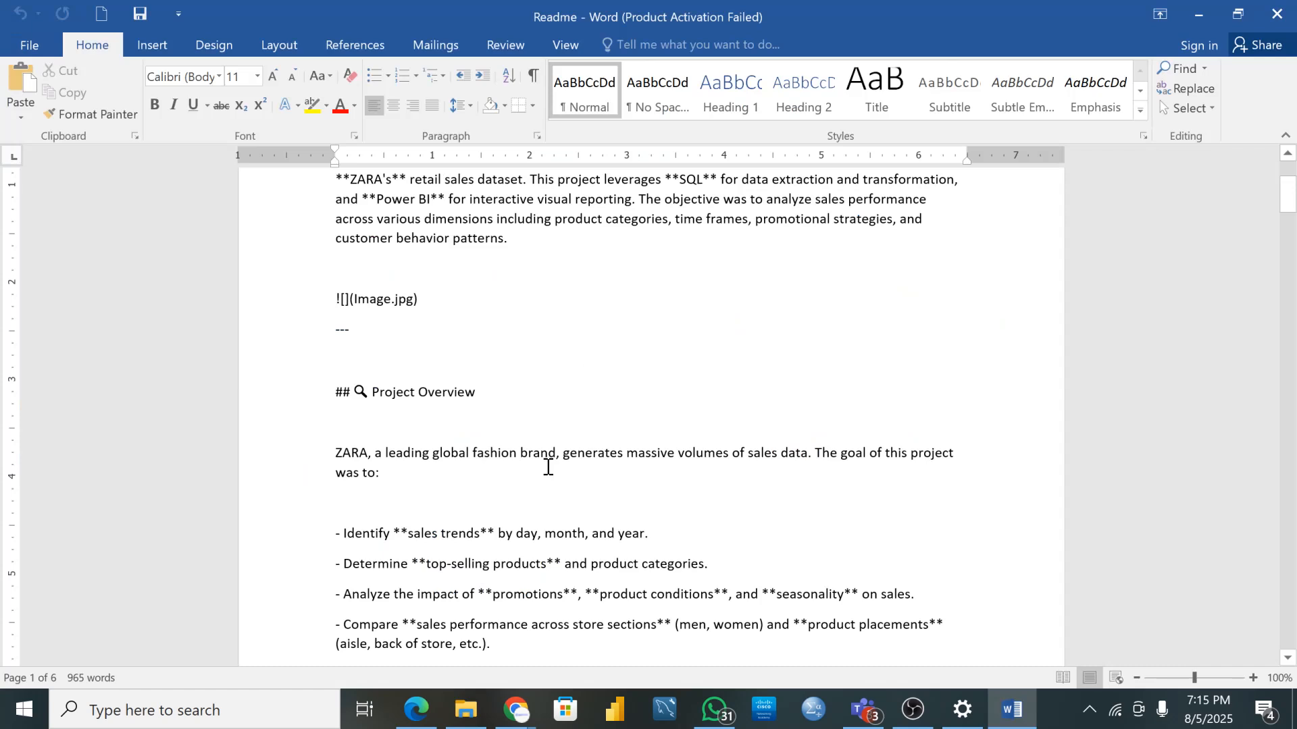
- Select all the Readme text in Word, then minimize Word to return to the browser
key("ctrl+a")
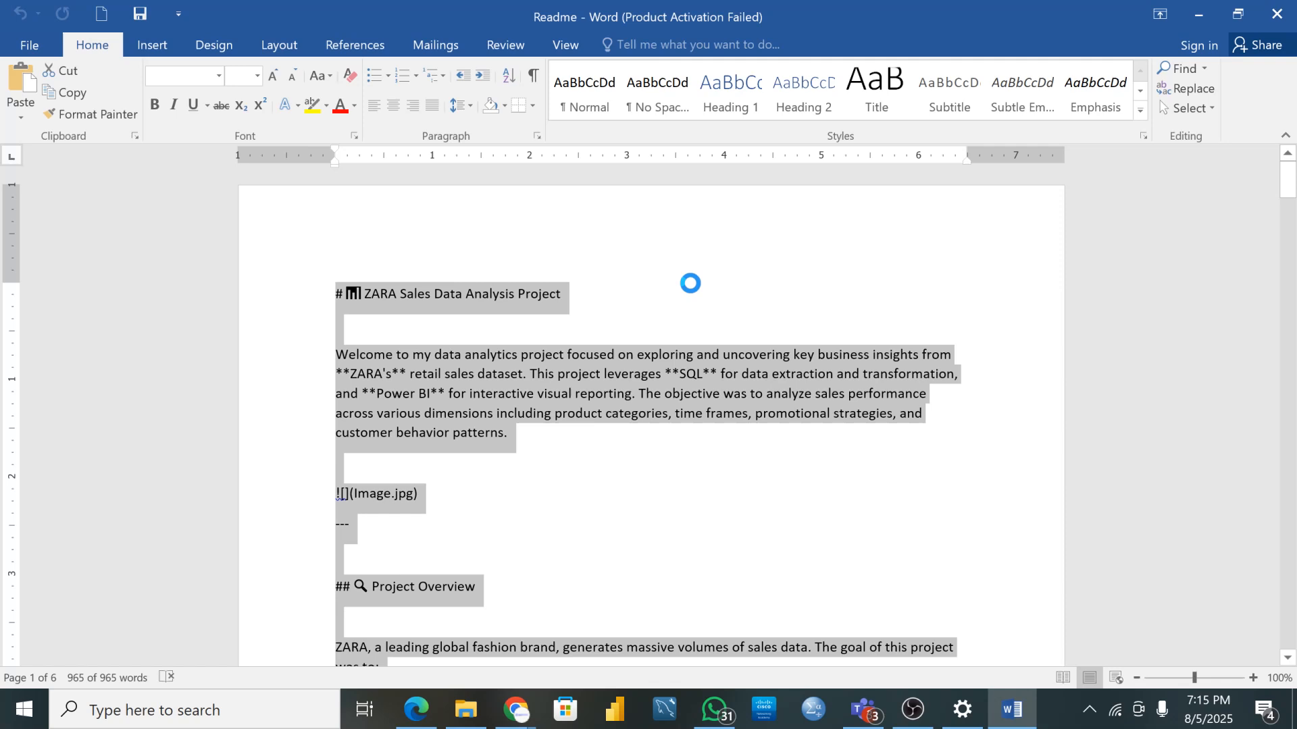
left_click(1219, 2)
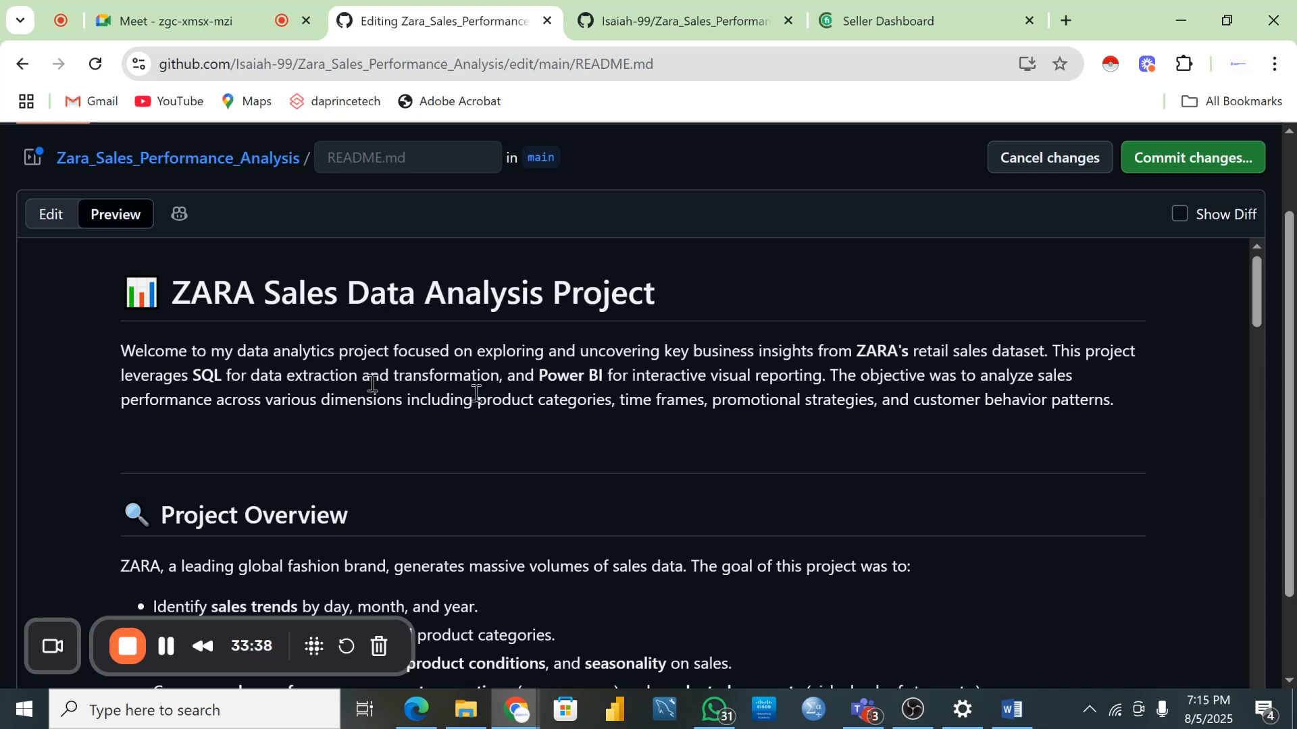
- Scroll through the pasted ZARA Sales Data Analysis Project text in the README editor
scroll(457, 417, "down", 1)
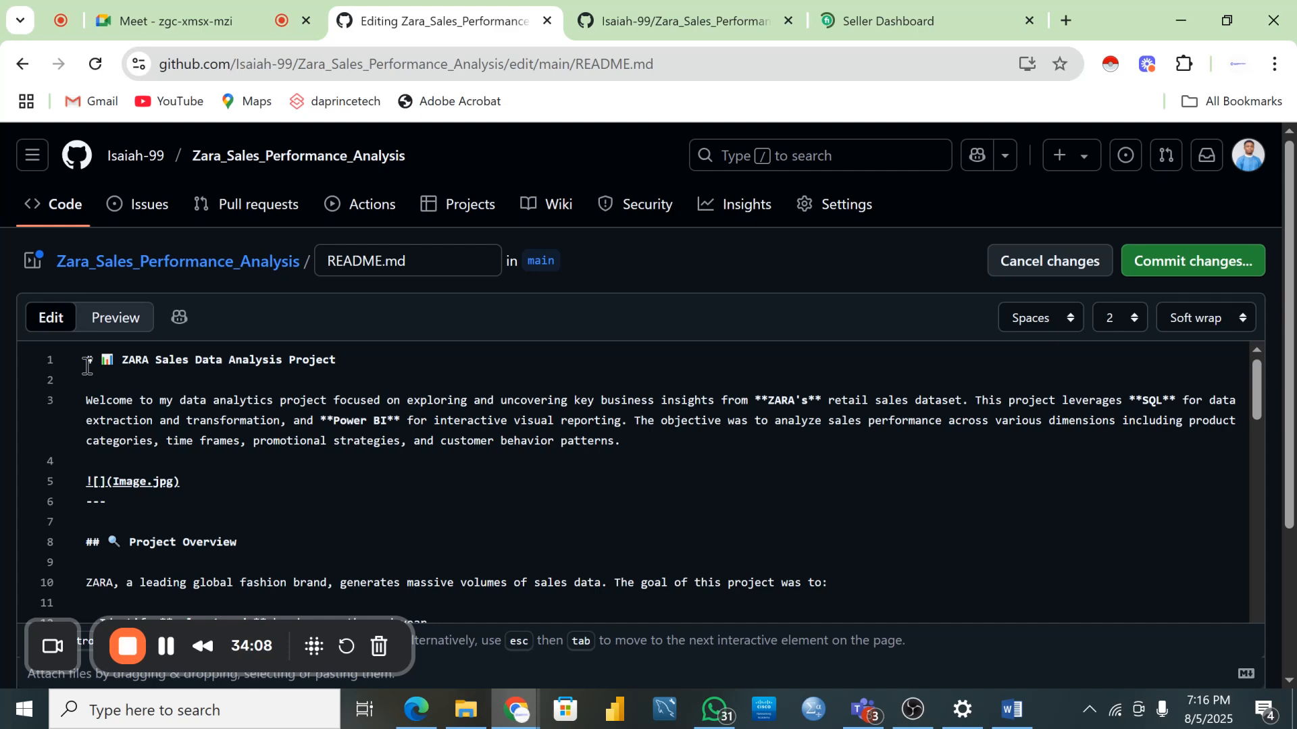
- Scroll the README down to the Project Overview goals and cleaned dataset link
scroll(91, 384, "down", 2)
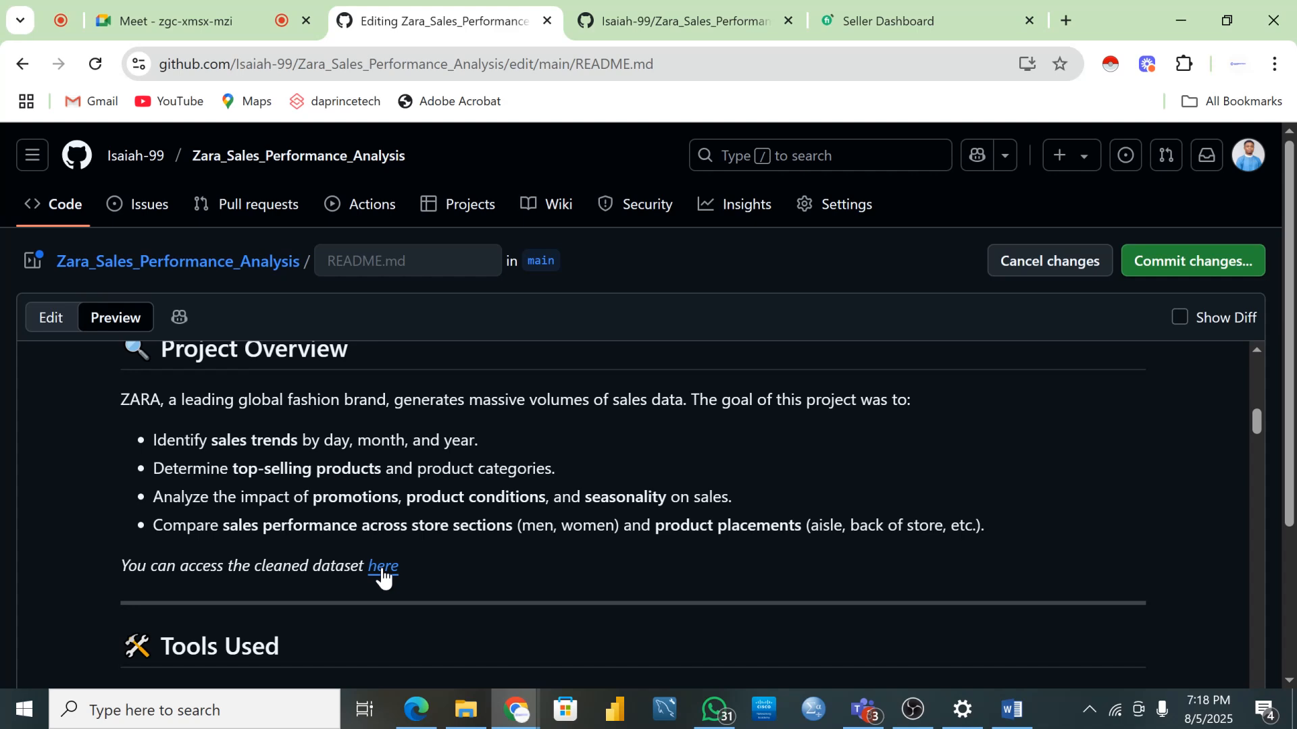
- Switch README.md from the rendered preview back to its markdown source
left_click(51, 318)
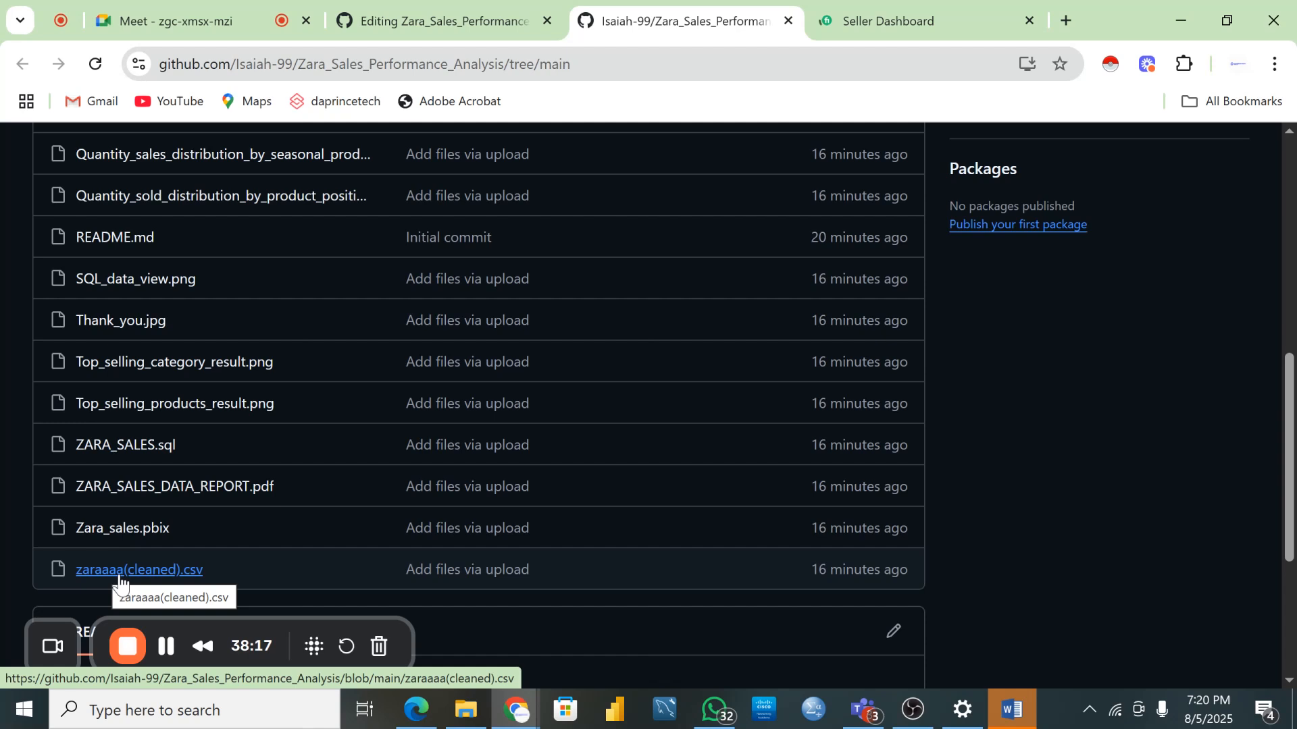
- Copy the link address of zaraaaa(cleaned).csv from the repository's file list
right_click(120, 582)
left_click(176, 432)
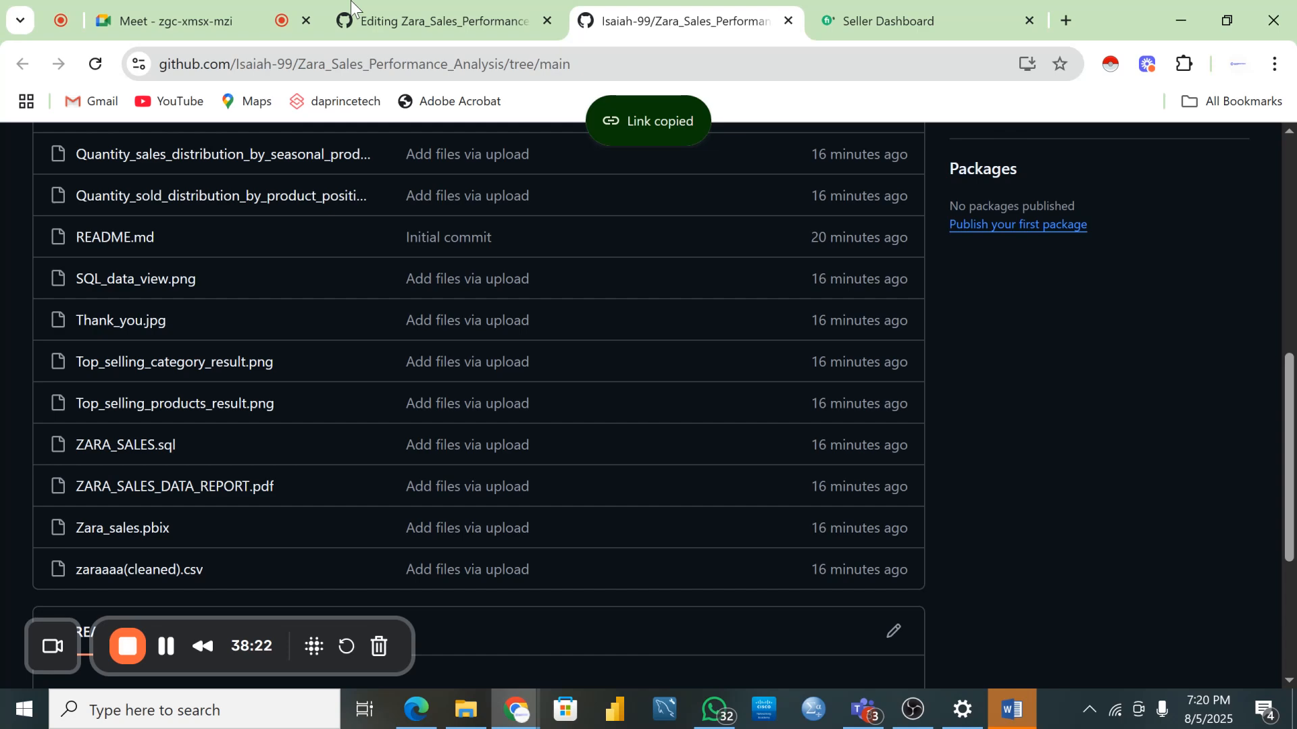
- Close the cleaned-CSV clickhere link on line 18 with ')' and preview the rendered README
left_click(351, 8)
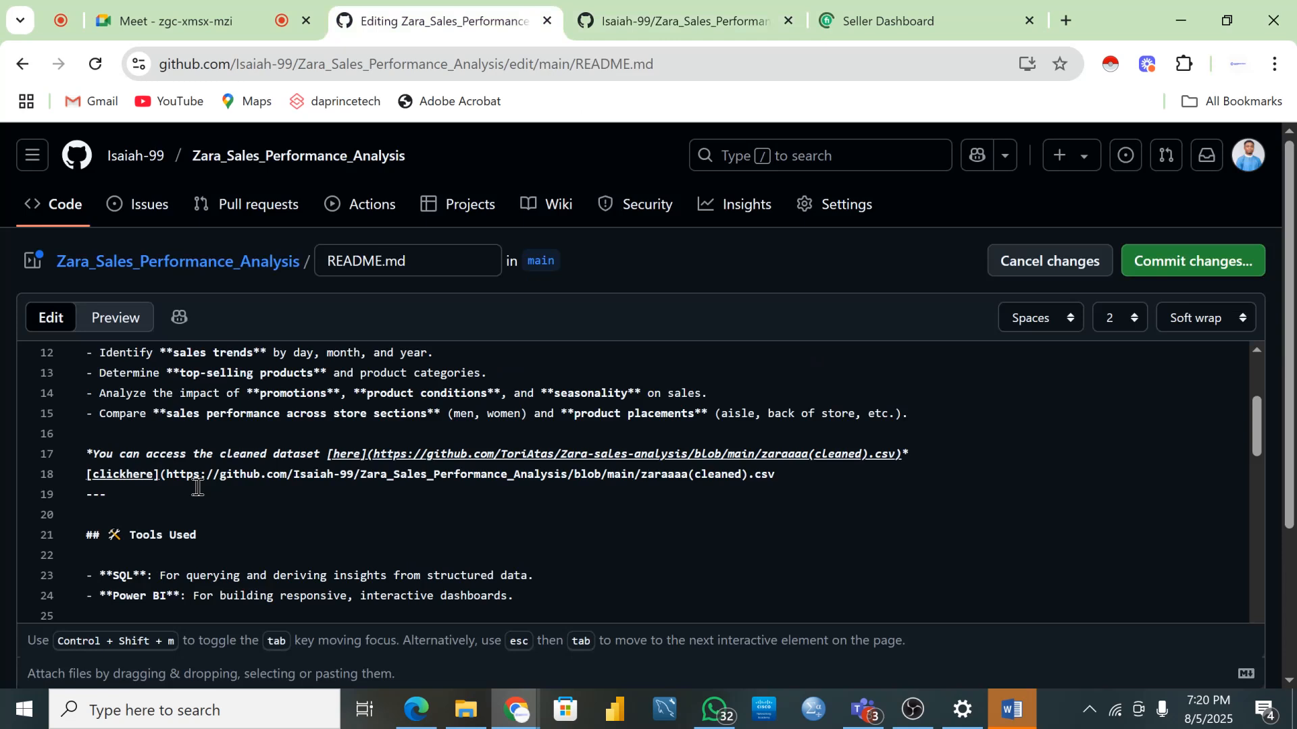
type(")")
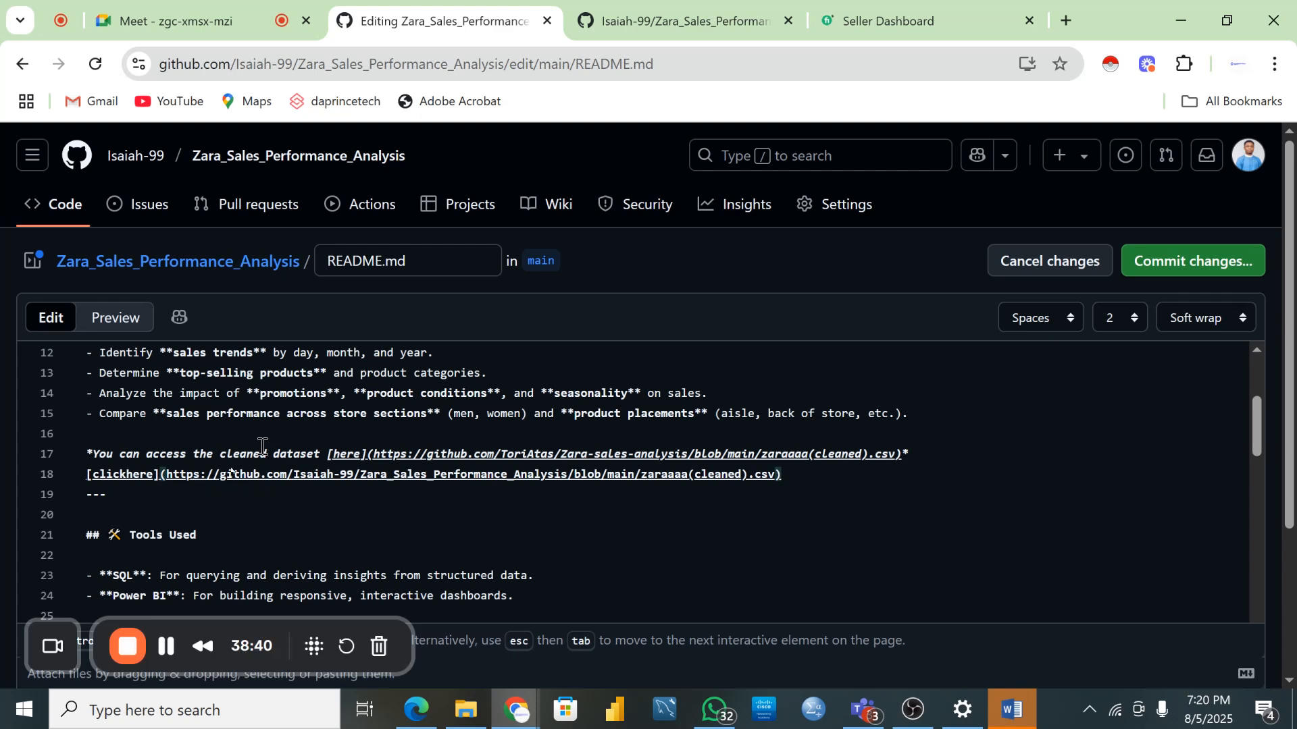
left_click(85, 475)
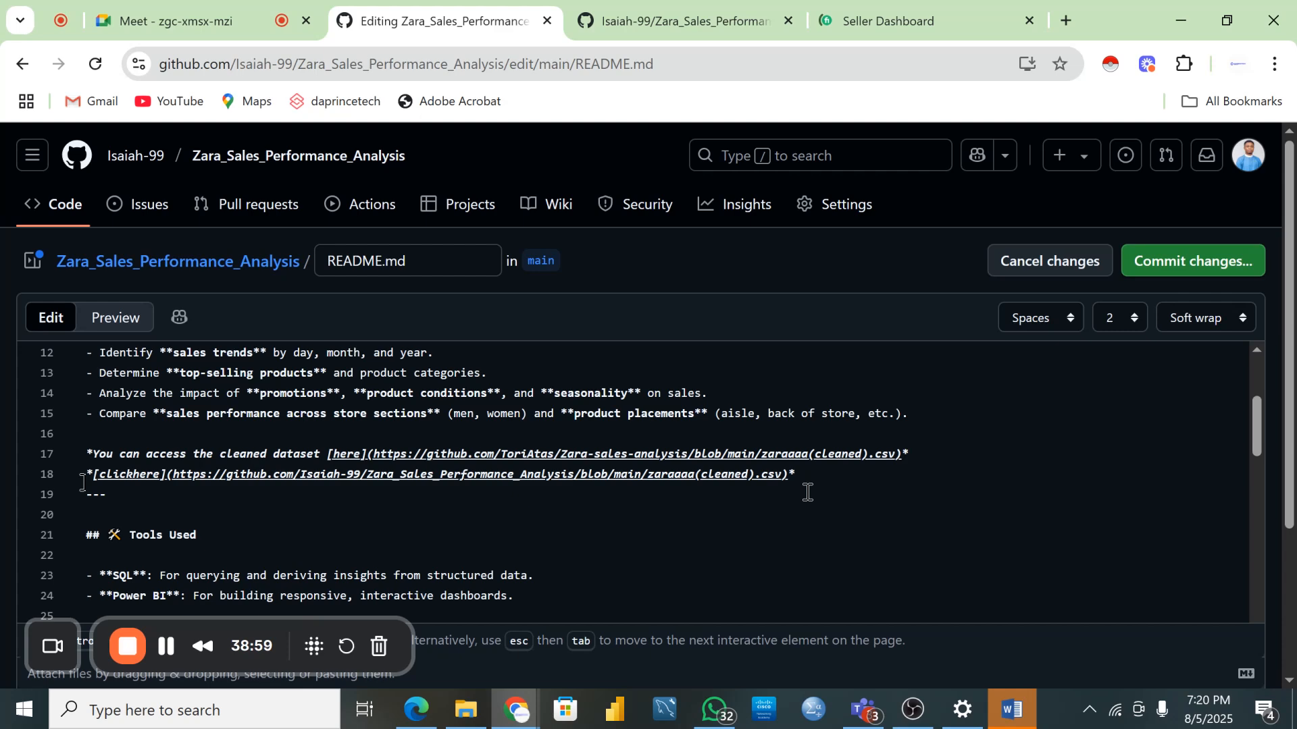
left_click(116, 319)
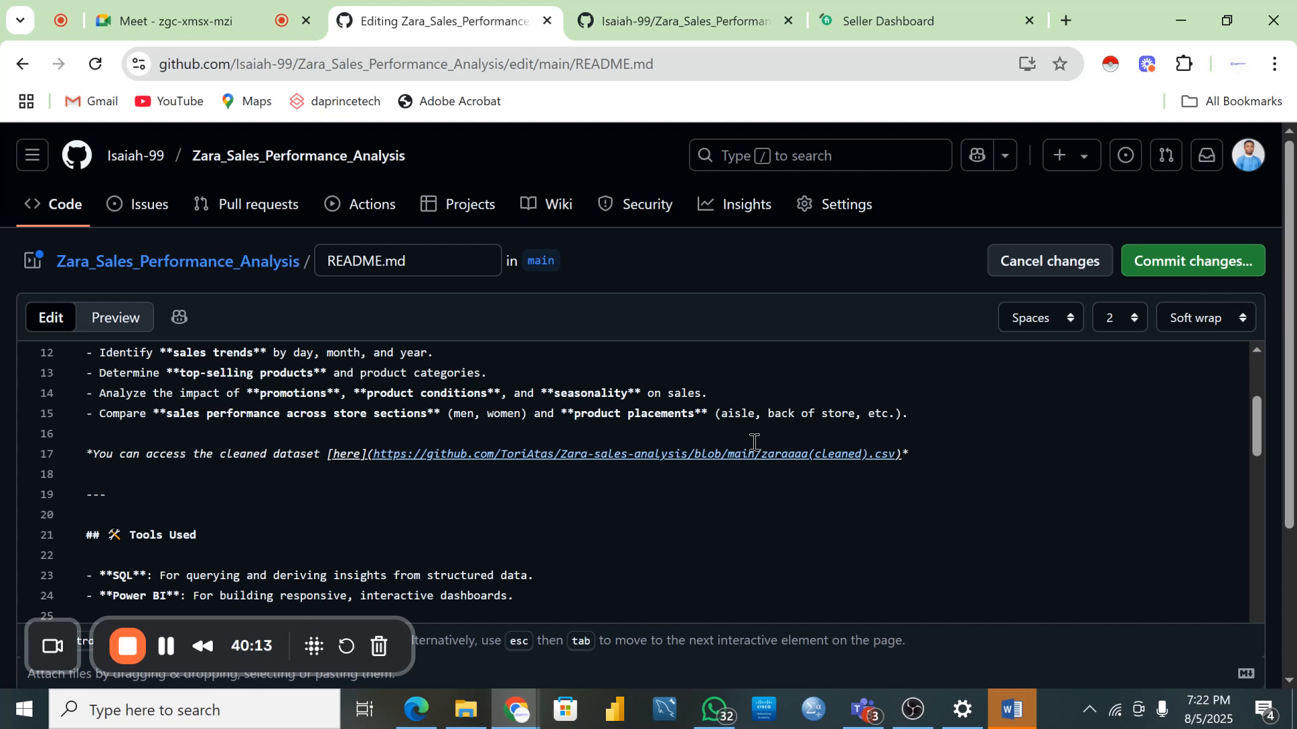
scroll(141, 440, "down", 2)
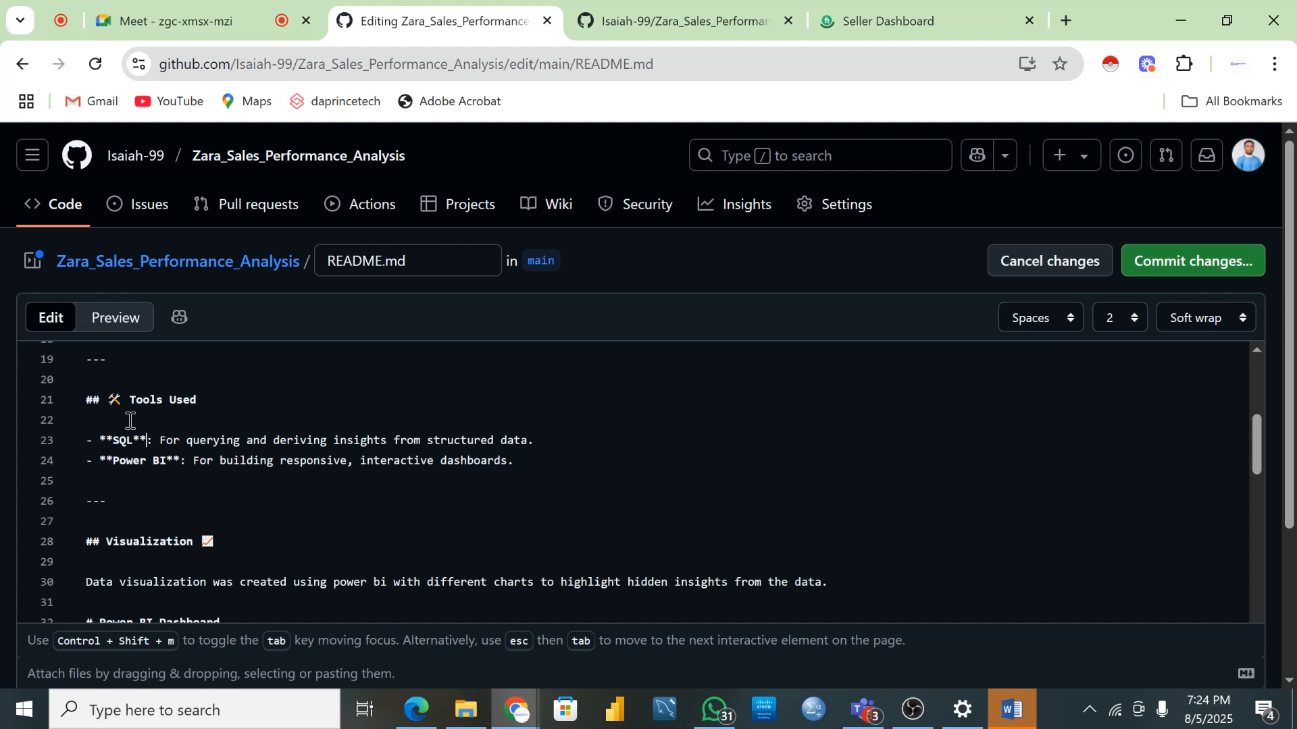
scroll(211, 477, "up", 2)
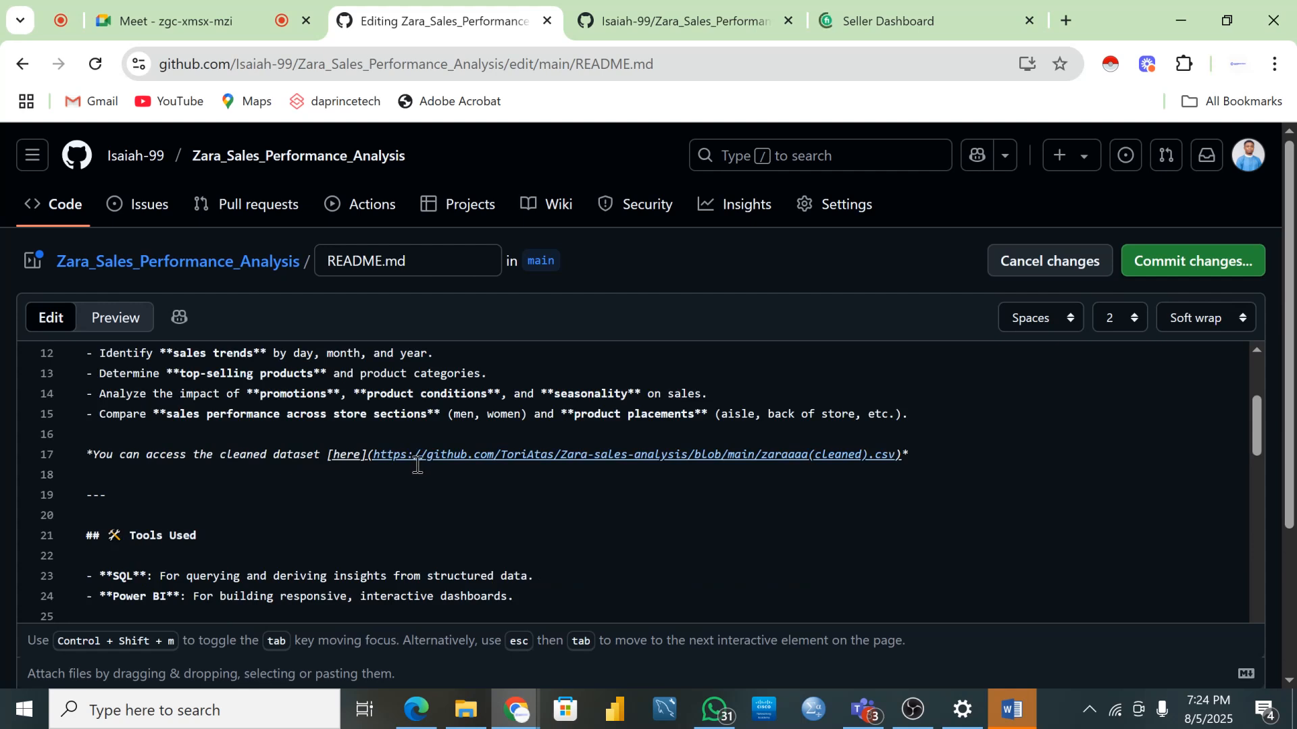
scroll(205, 538, "down", 2)
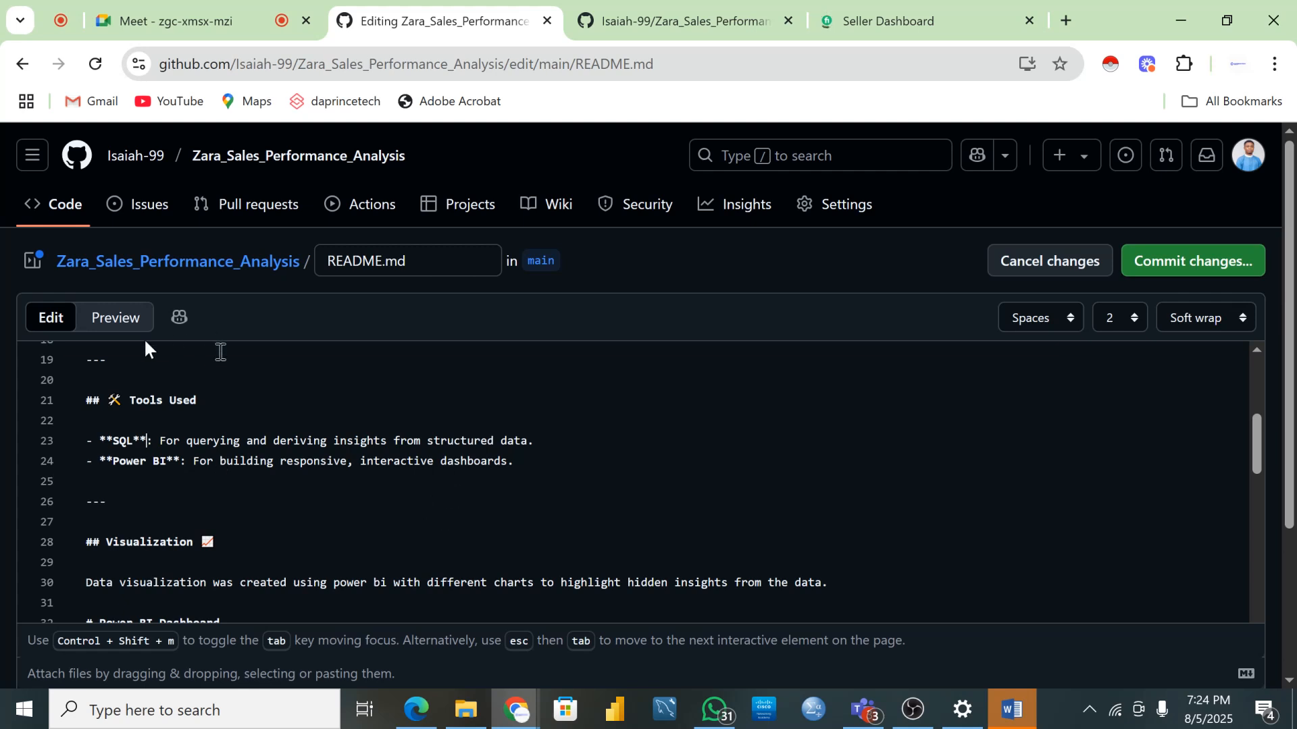
left_click(103, 326)
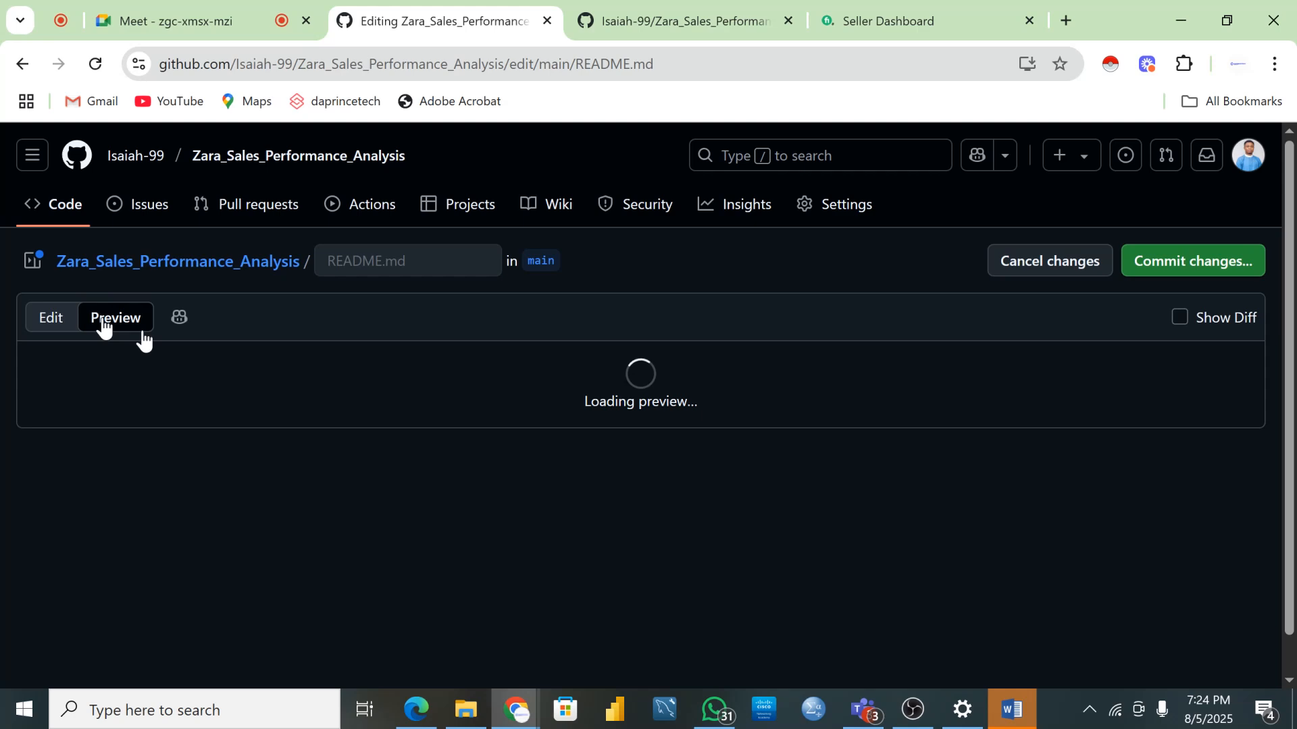
scroll(400, 478, "down", 1)
scroll(398, 476, "down", 5)
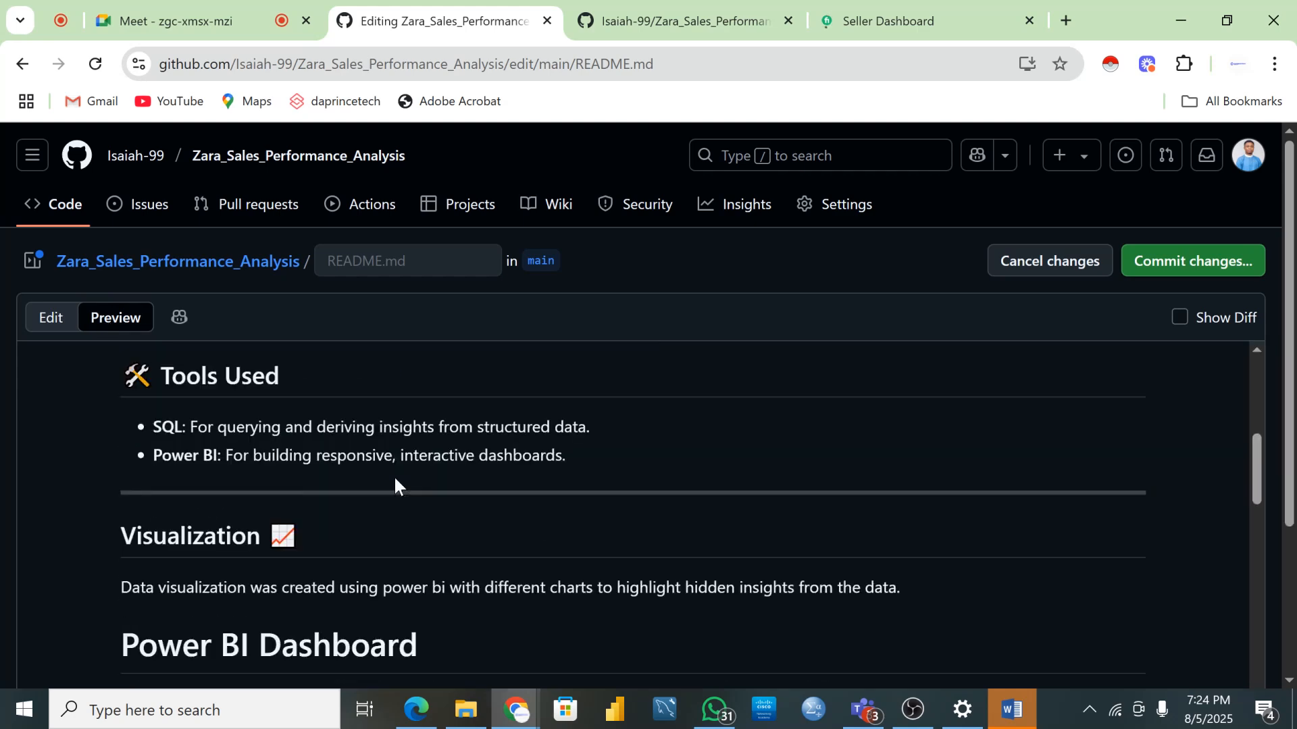
scroll(394, 479, "down", 8)
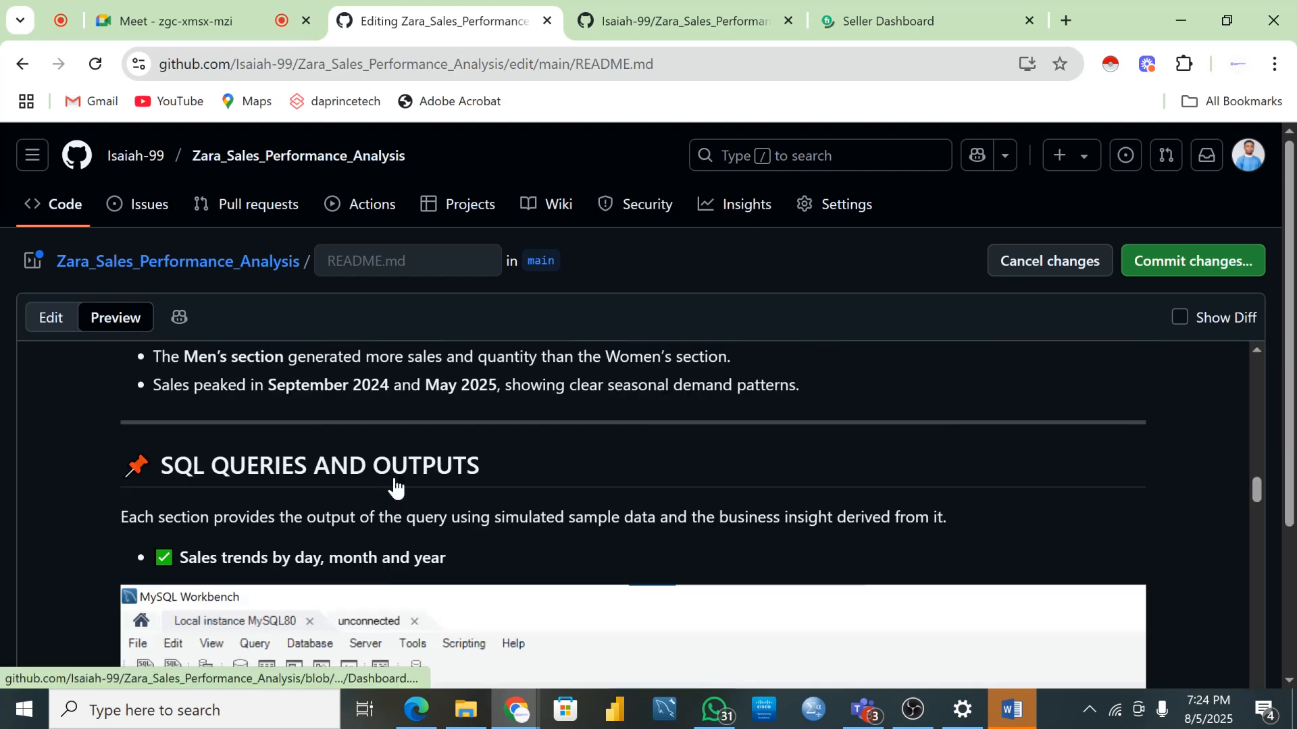
scroll(395, 485, "up", 10)
scroll(395, 469, "up", 2)
scroll(394, 466, "down", 3)
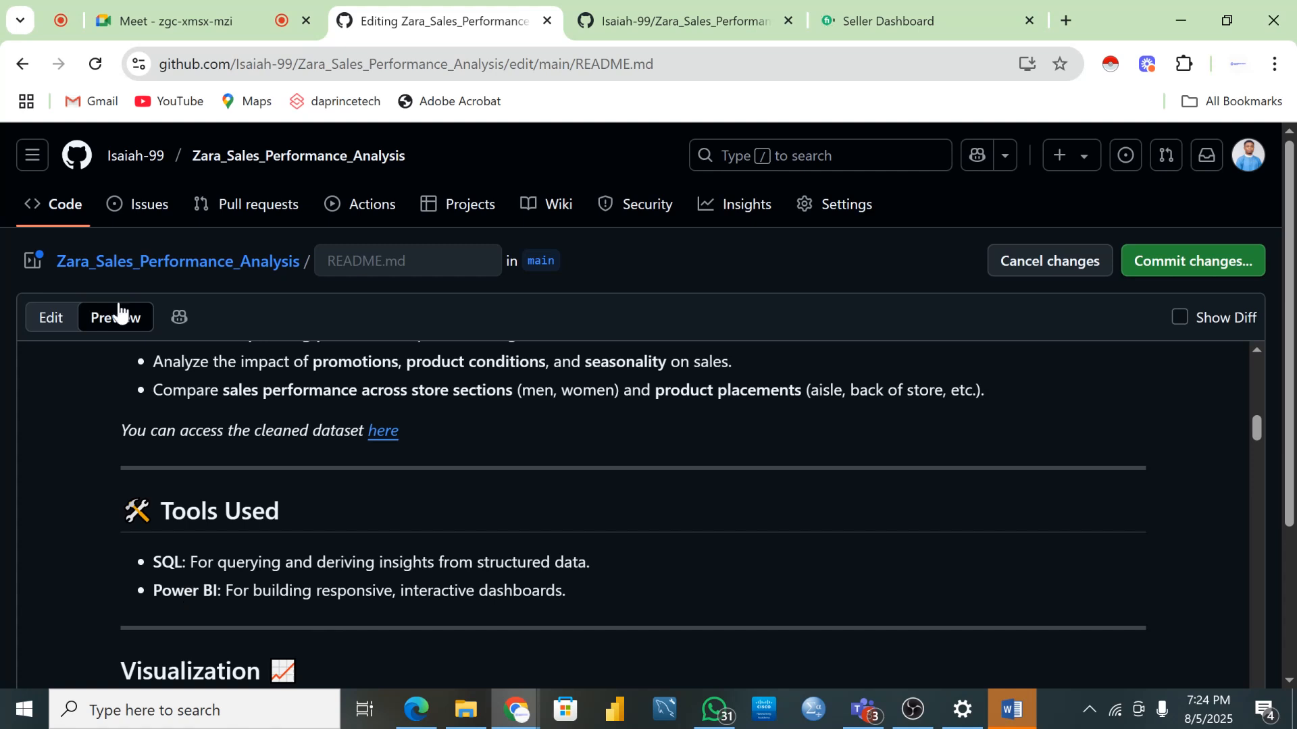
left_click(49, 321)
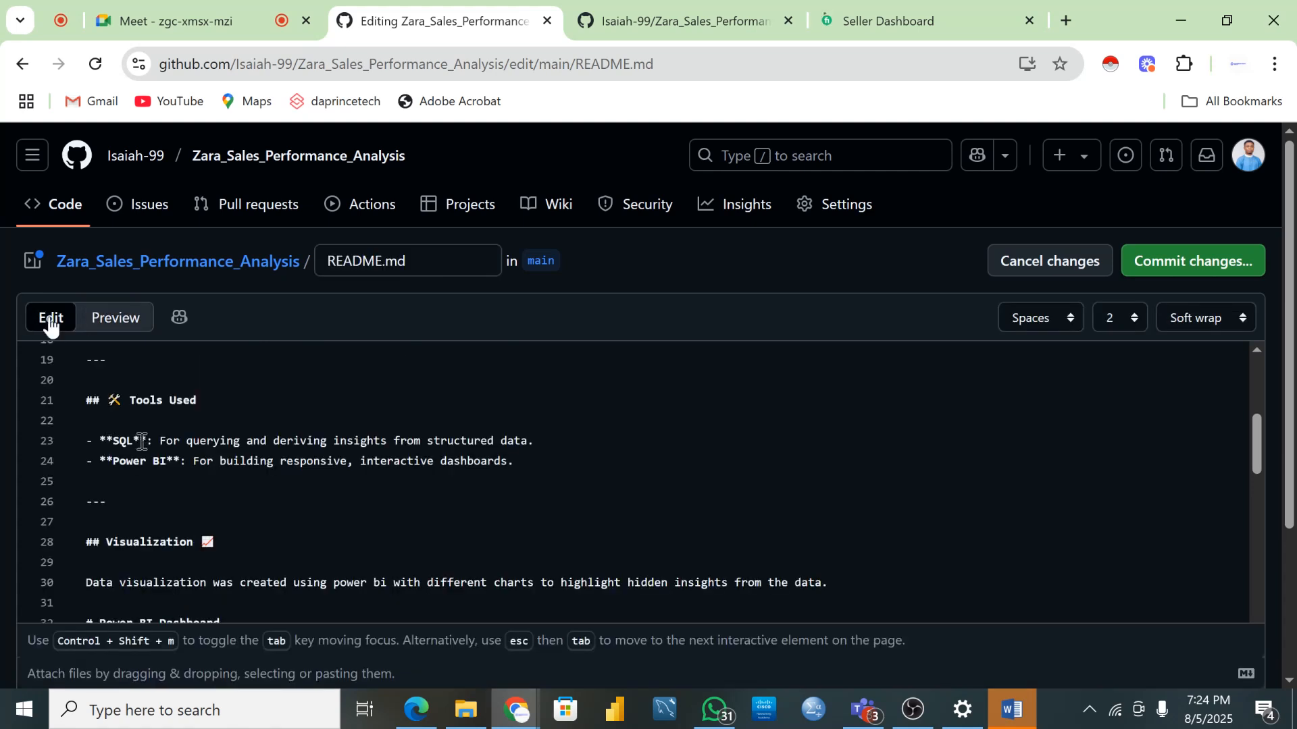
left_click(538, 441)
scroll(459, 508, "down", 2)
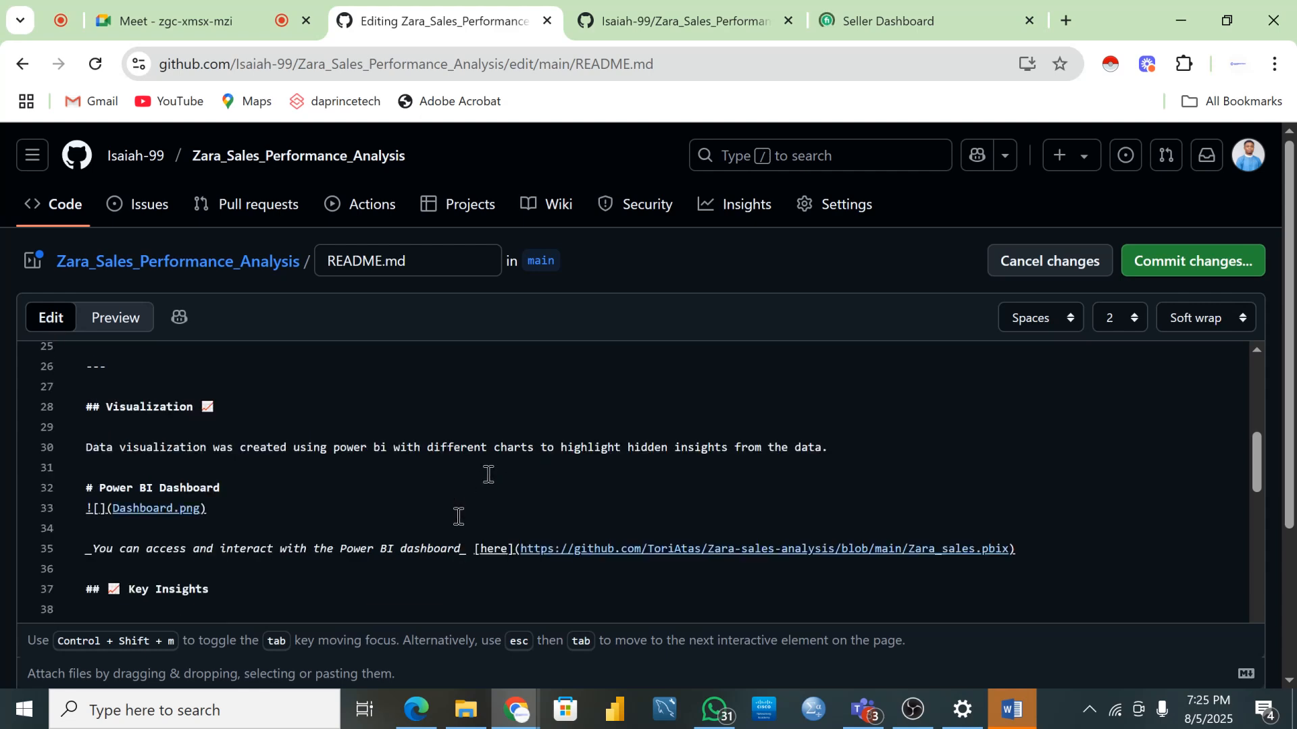
scroll(486, 473, "up", 2)
scroll(486, 473, "down", 2)
- Preview the README and scroll down to check whether the dashboard image renders
left_click(102, 330)
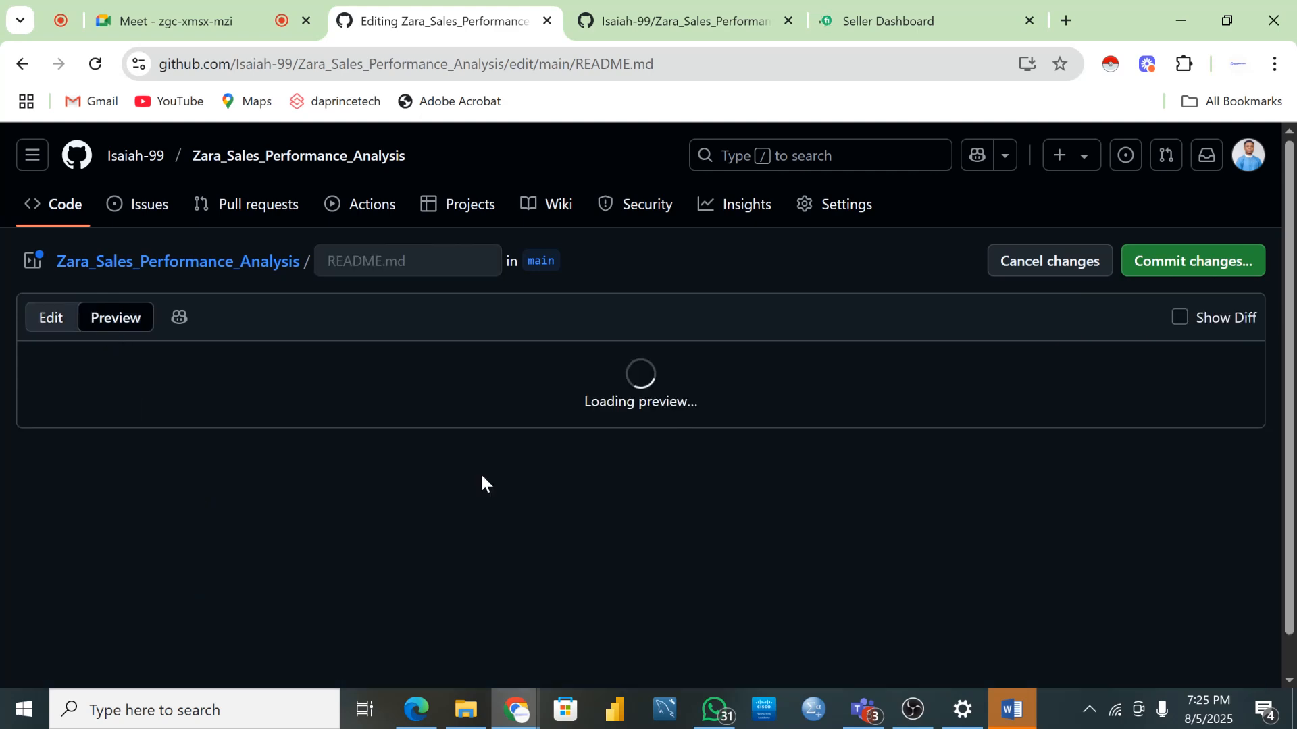
scroll(420, 524, "down", 10)
scroll(420, 524, "down", 4)
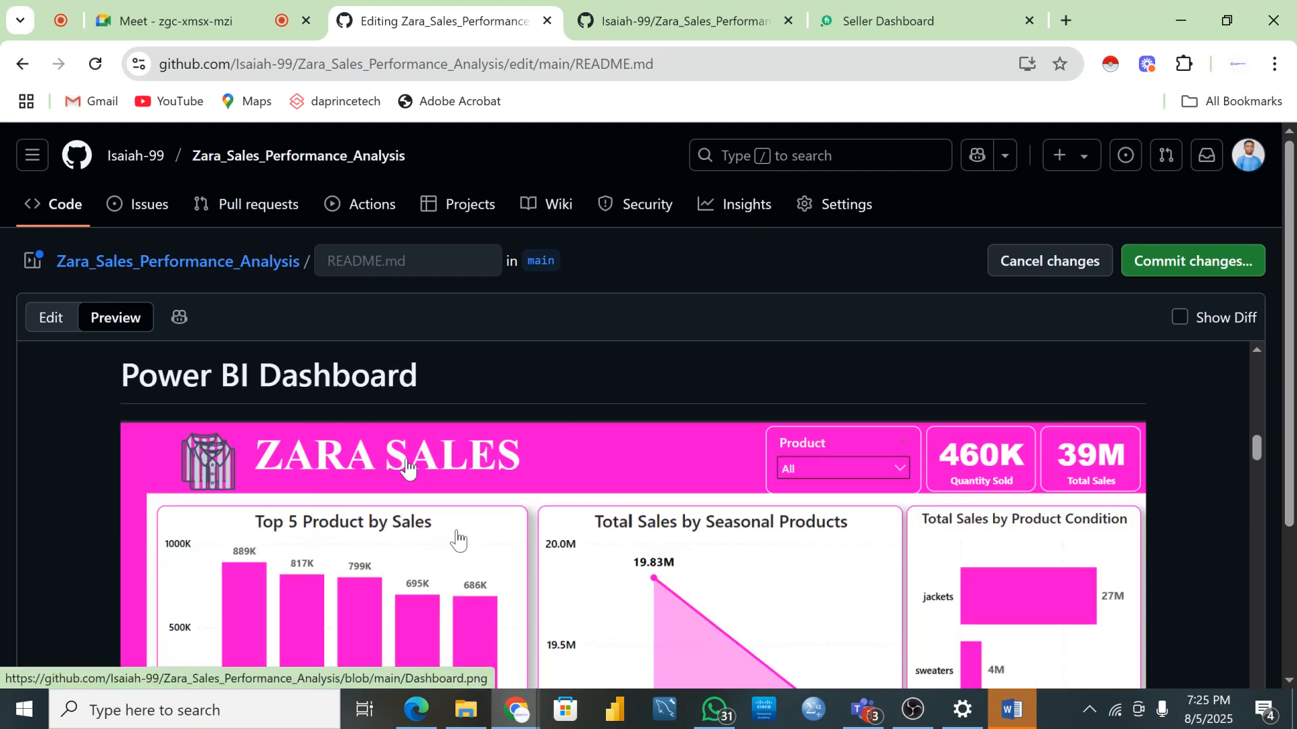
scroll(473, 547, "down", 2)
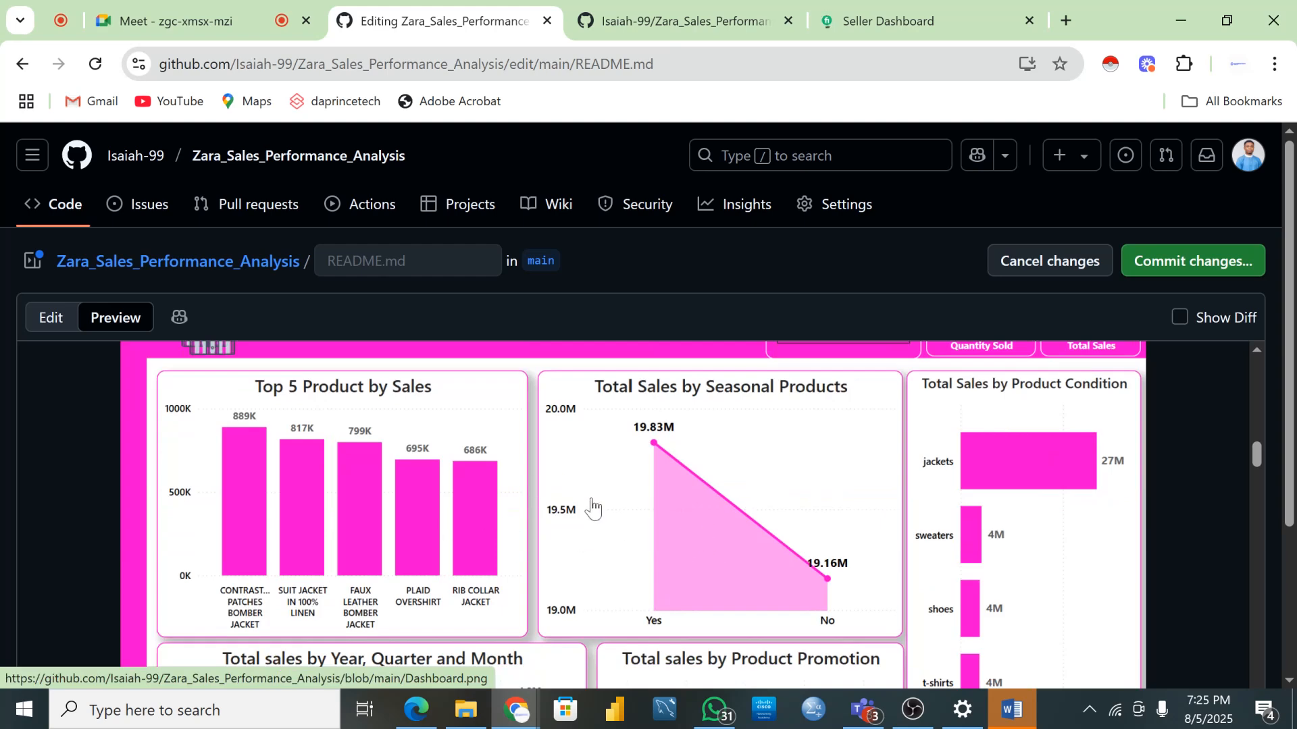
- Add the missing '(' so line 33 reads ![](Dashboard.png), then go to the repository file list
left_click(53, 322)
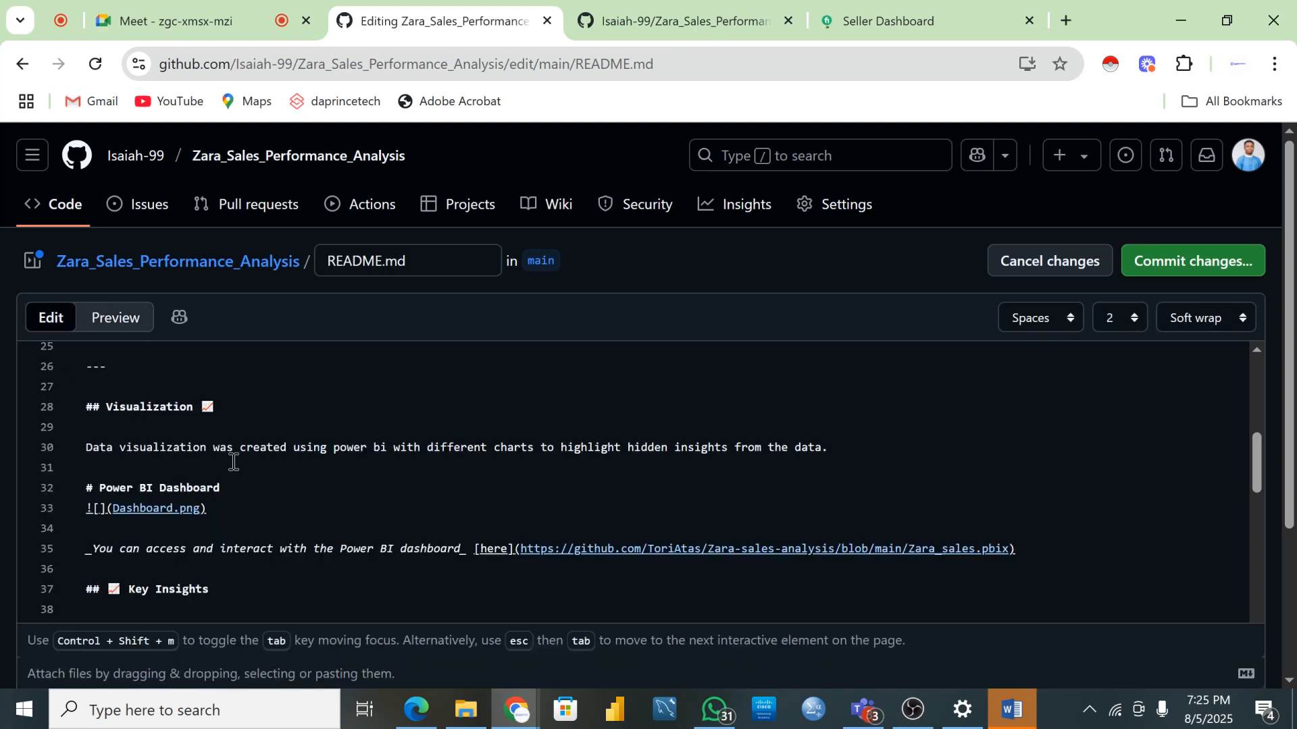
left_click(107, 509)
type("(")
left_click(625, 12)
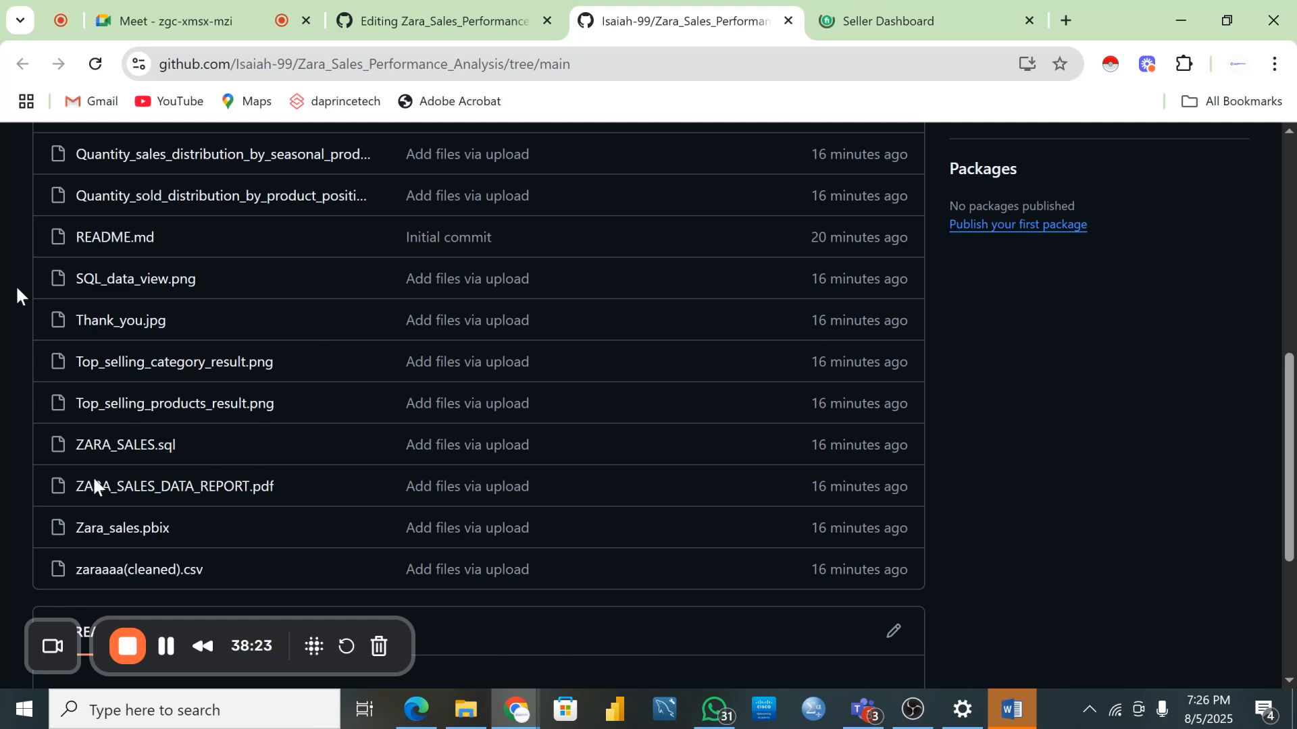
- Select the Dashboard.png file name in the repository file list and return to the README editor
scroll(92, 476, "up", 4)
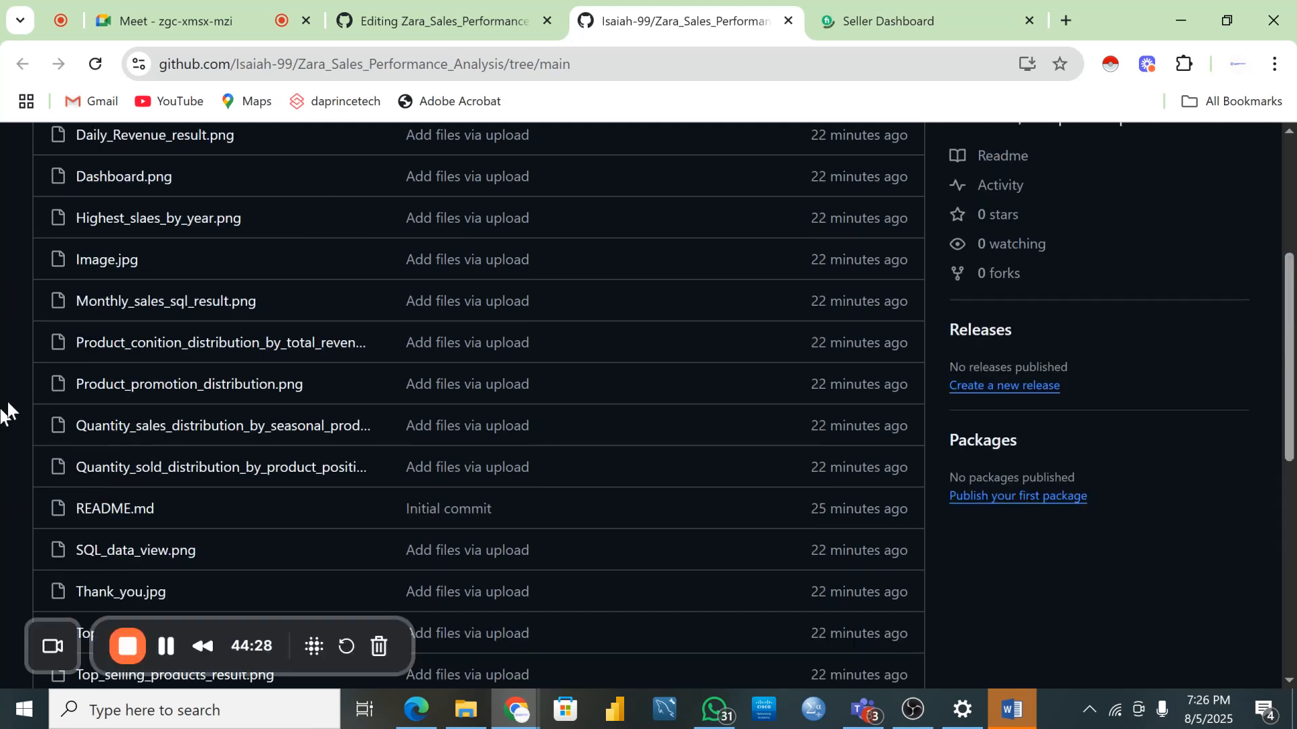
scroll(99, 393, "up", 3)
scroll(167, 382, "up", 1)
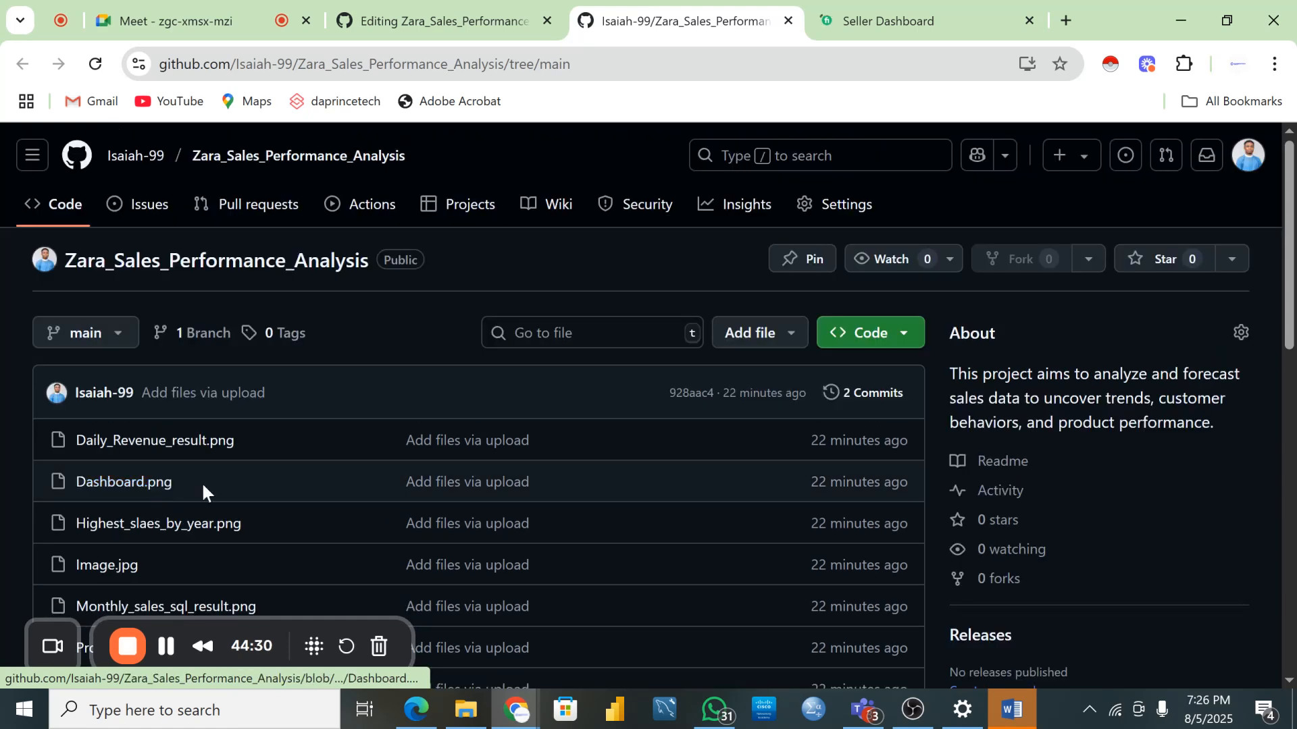
left_click_drag(202, 481, 58, 483)
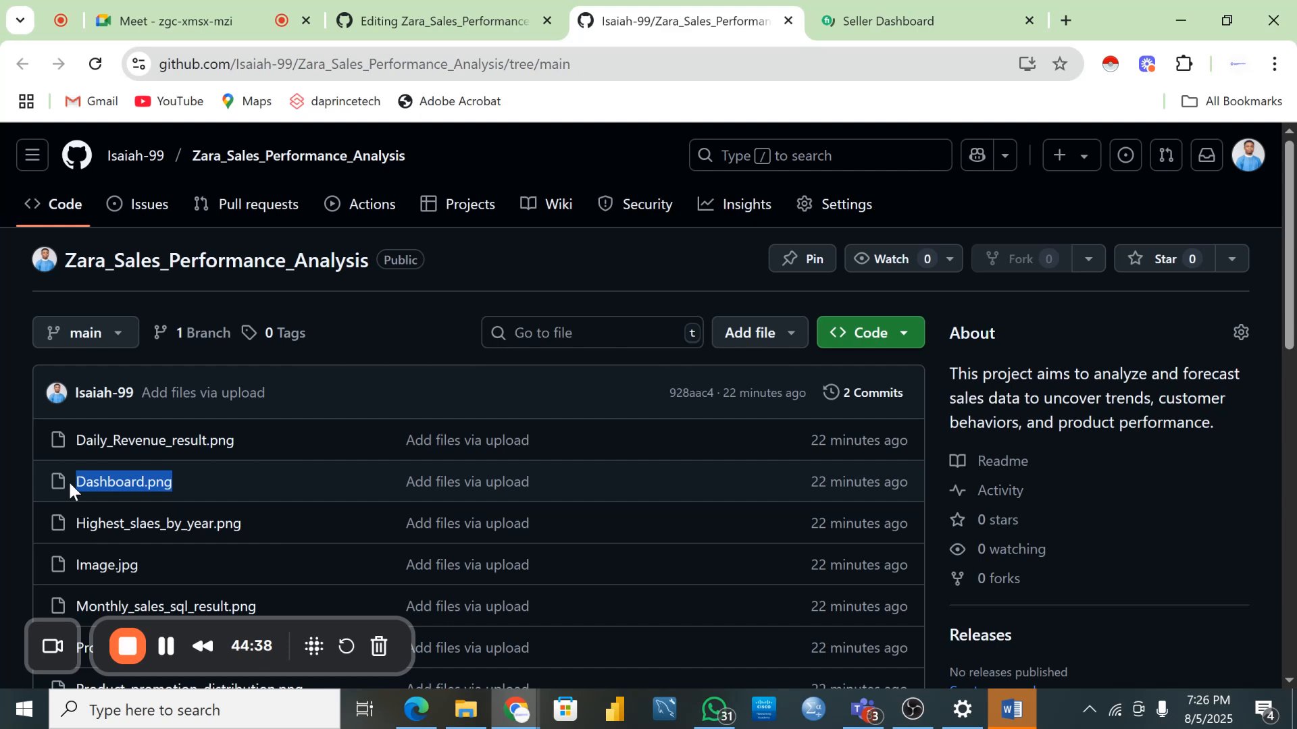
key("ctrl+shift+Tab")
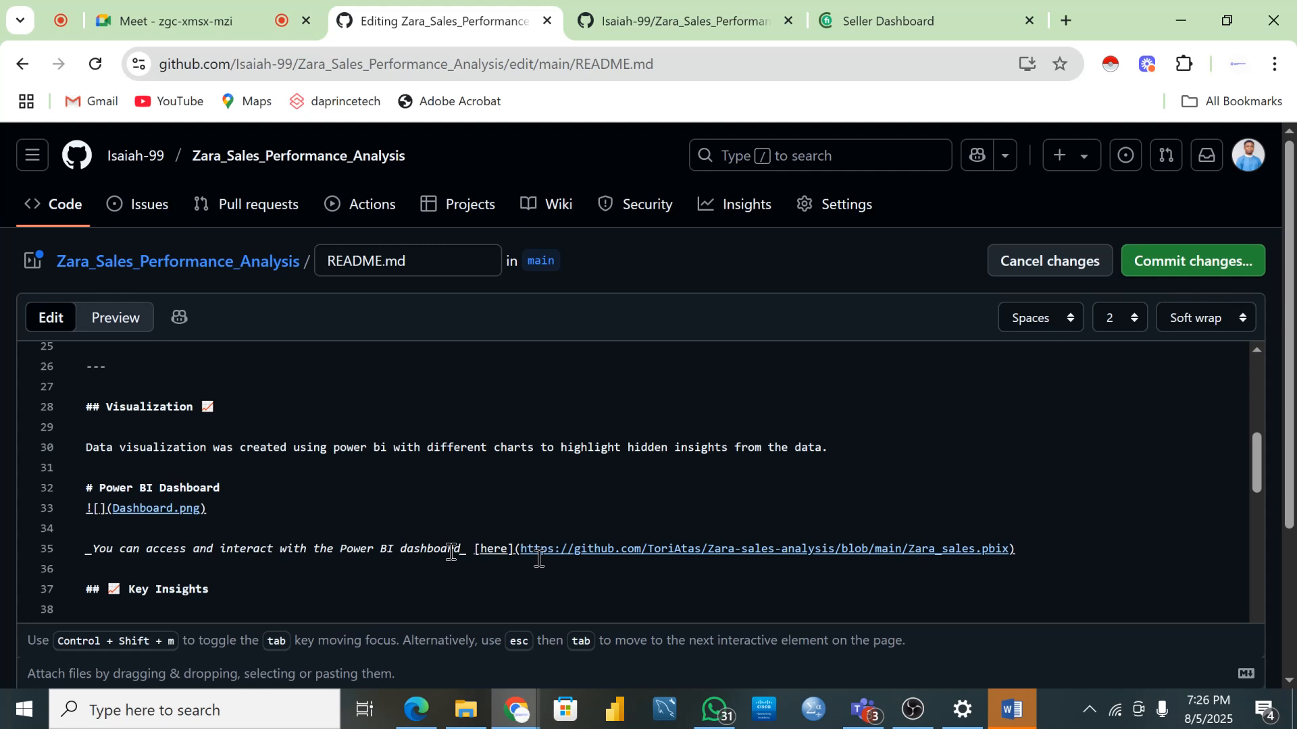
- Place the cursor at the end of the dashboard image line 35 in the README editor
left_click(1050, 549)
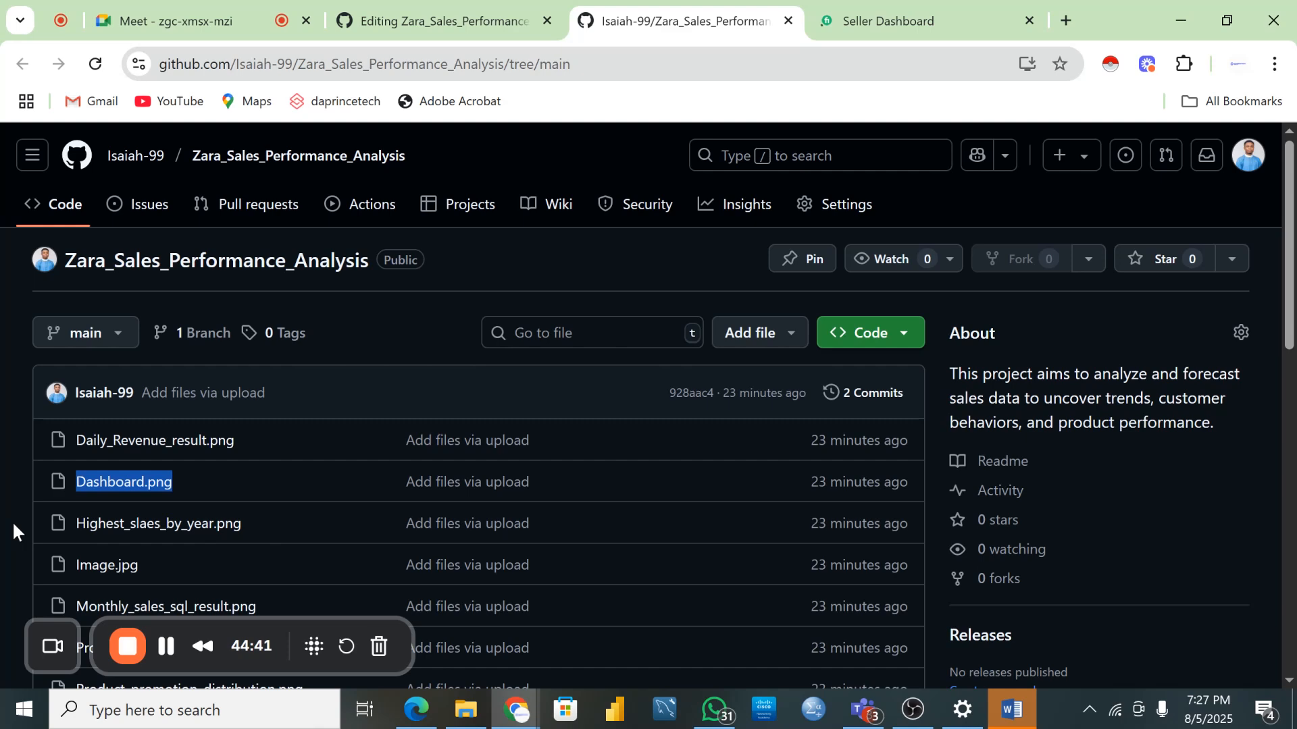
- Scroll through the remaining uploaded files, then return to the README.md editor
scroll(225, 439, "down", 5)
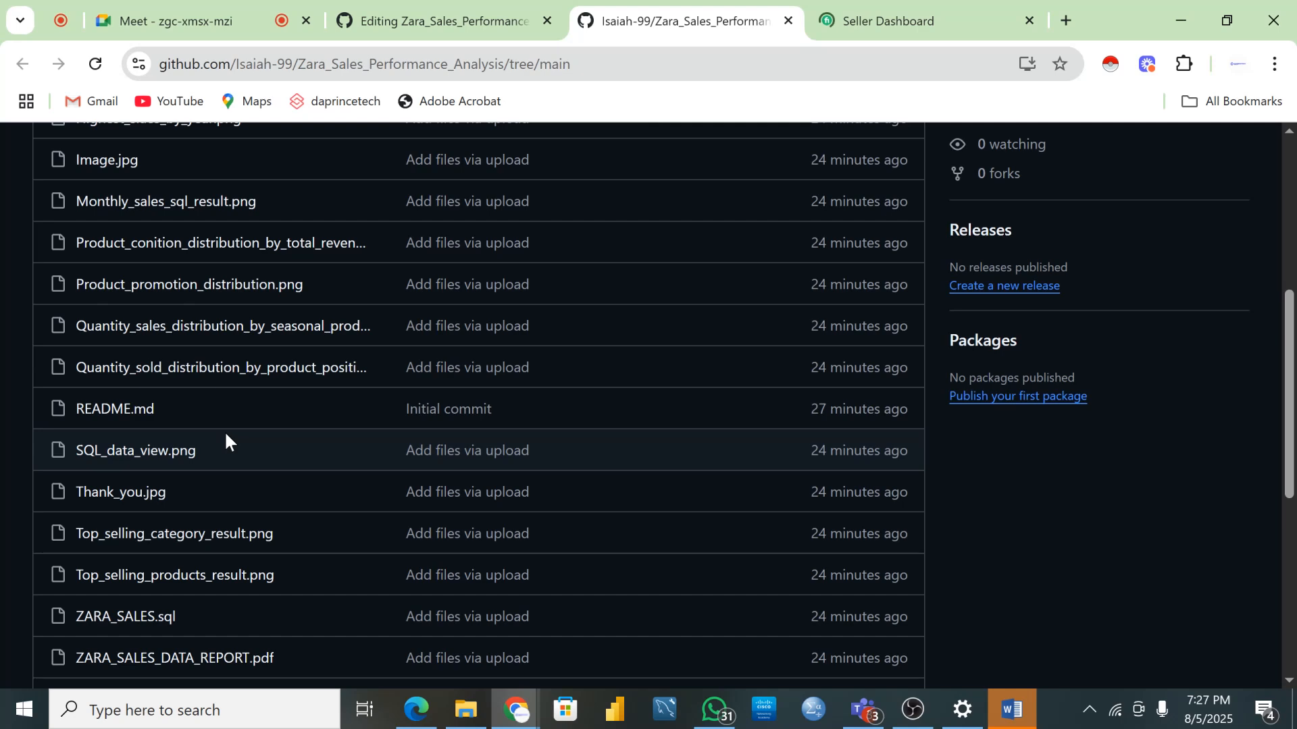
key("ctrl+shift+Tab")
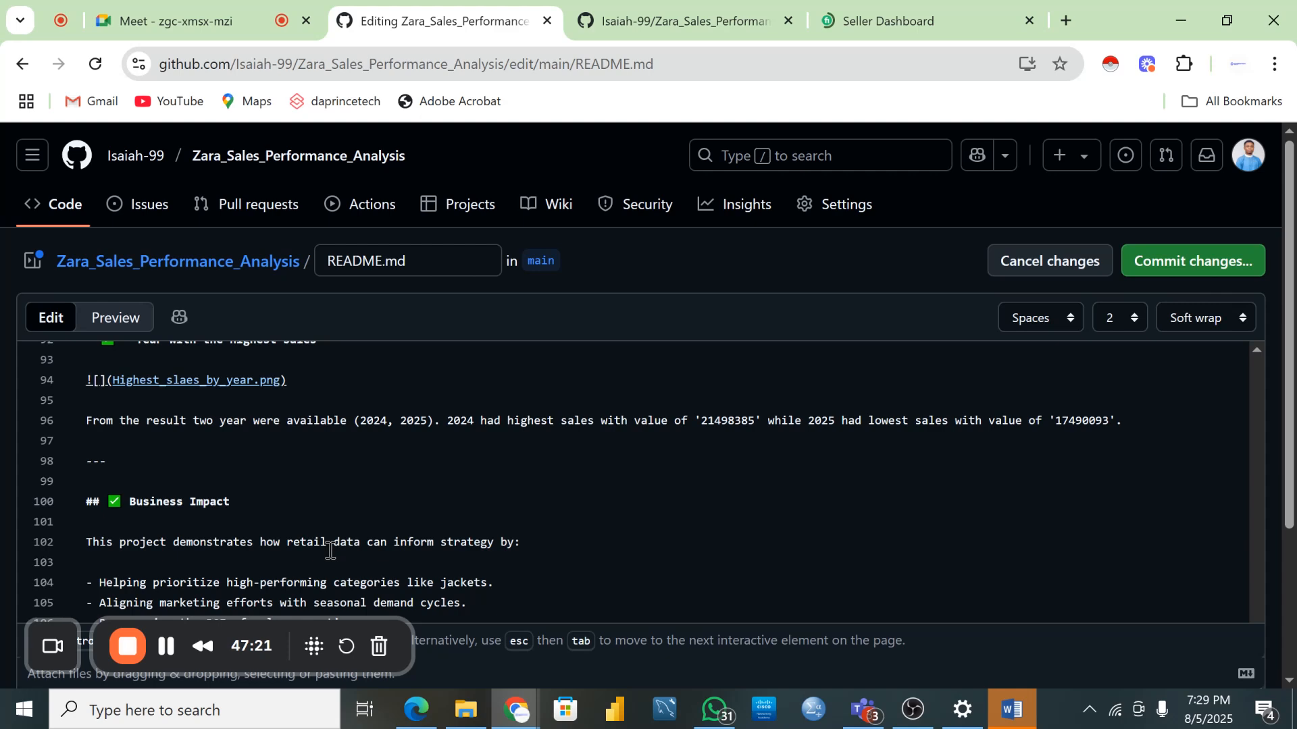
- Scroll the README editor to the Recommendations section and the Thank_you.jpg line at the end
scroll(270, 472, "up", 6)
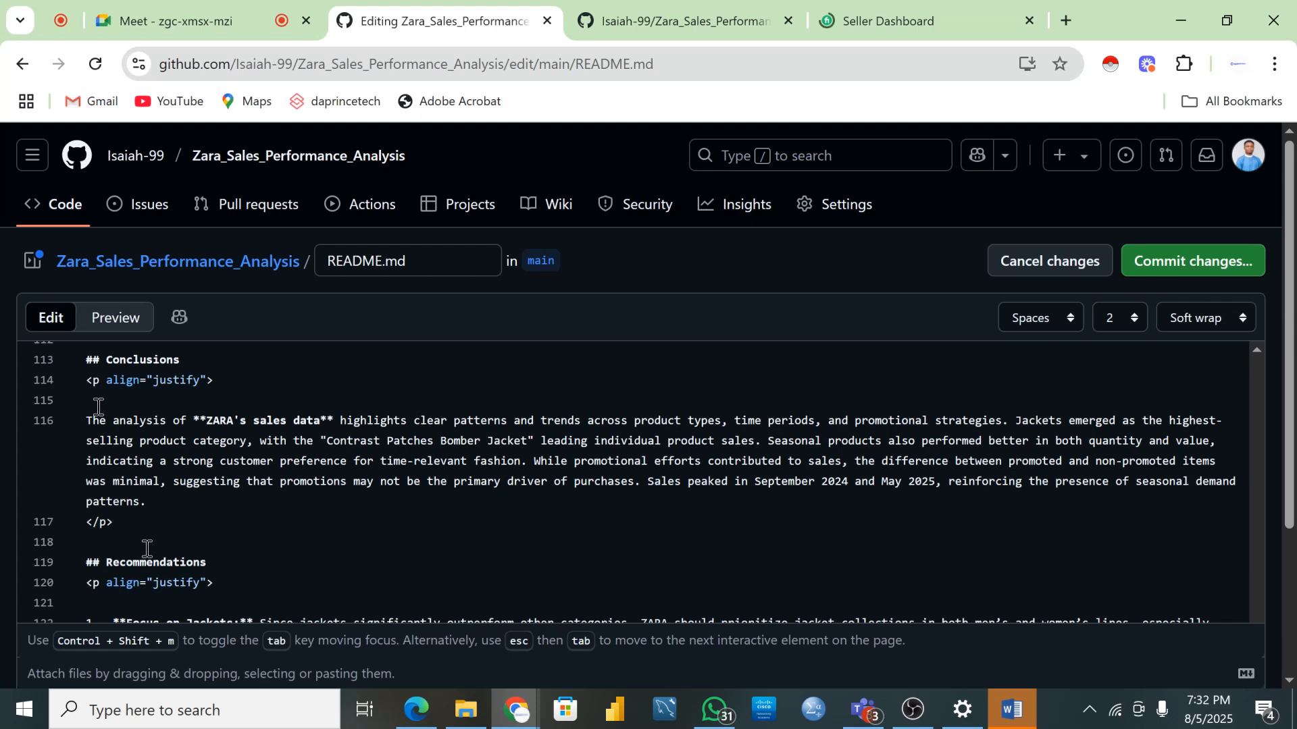
scroll(101, 439, "down", 5)
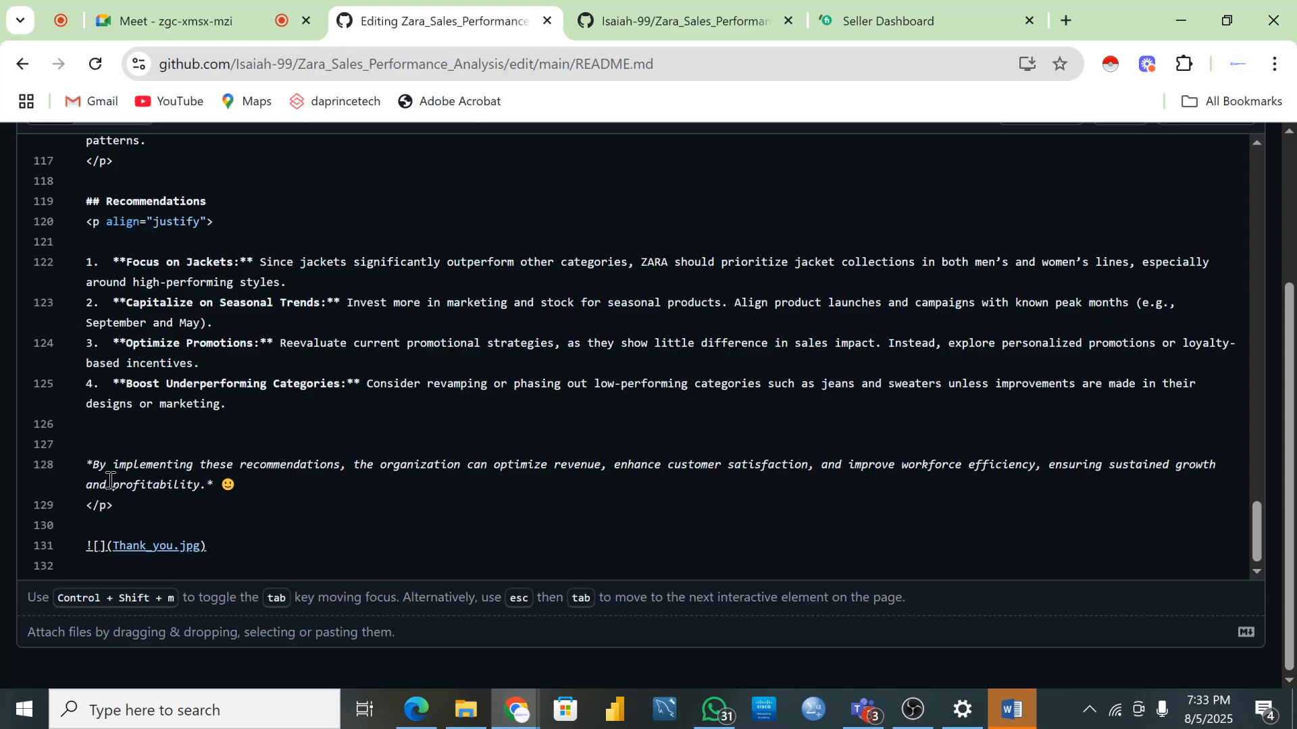
- Try emoji searches for smile, angry and trend after the closing sentence, then clear them
type(":")
key("BackSpace")
key("BackSpace")
type(":smile")
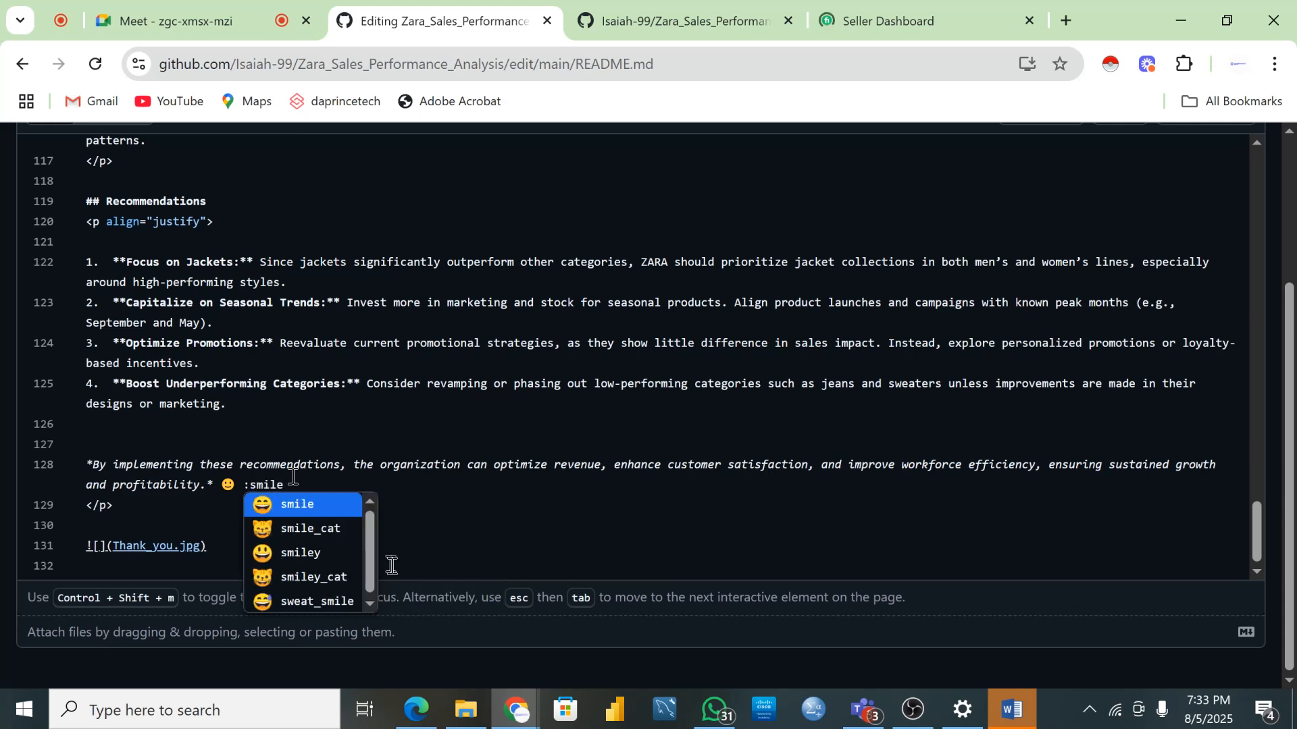
key("BackSpace")
key("BackSpace")
key("BackSpace")
key("BackSpace")
key("BackSpace")
key("BackSpace")
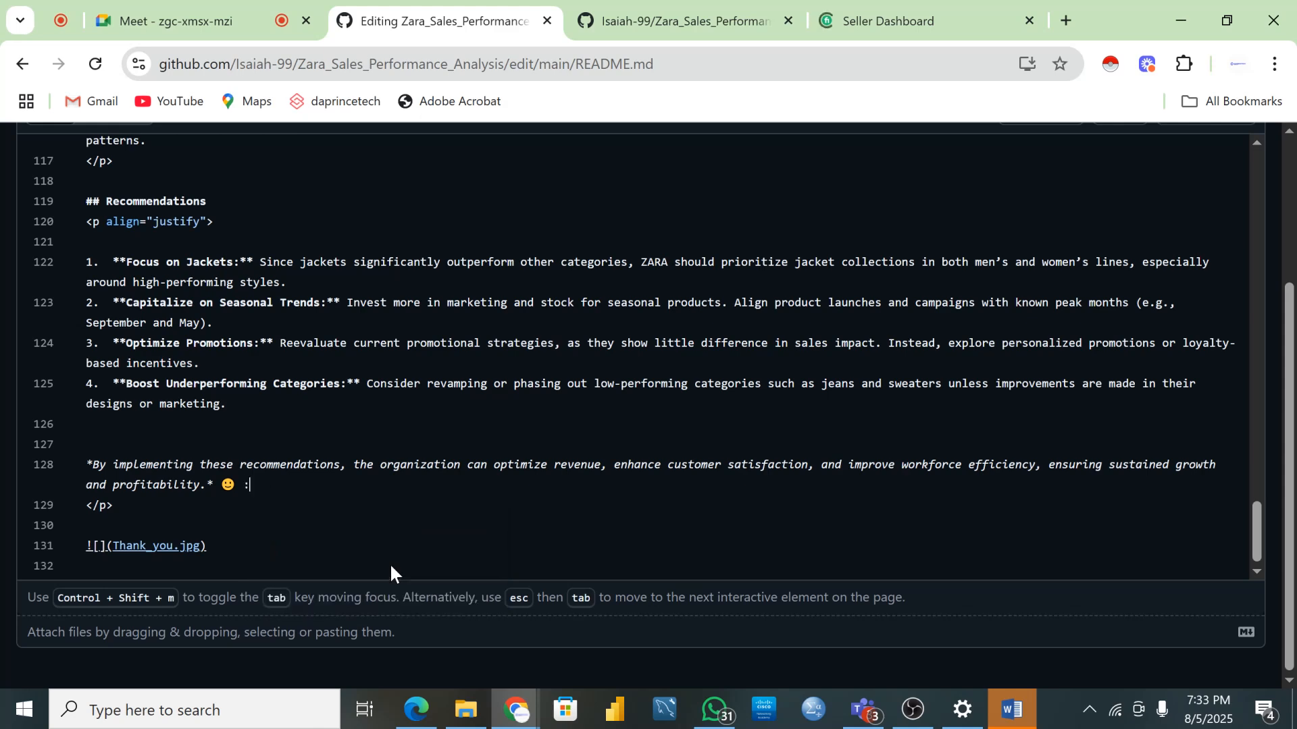
type("a")
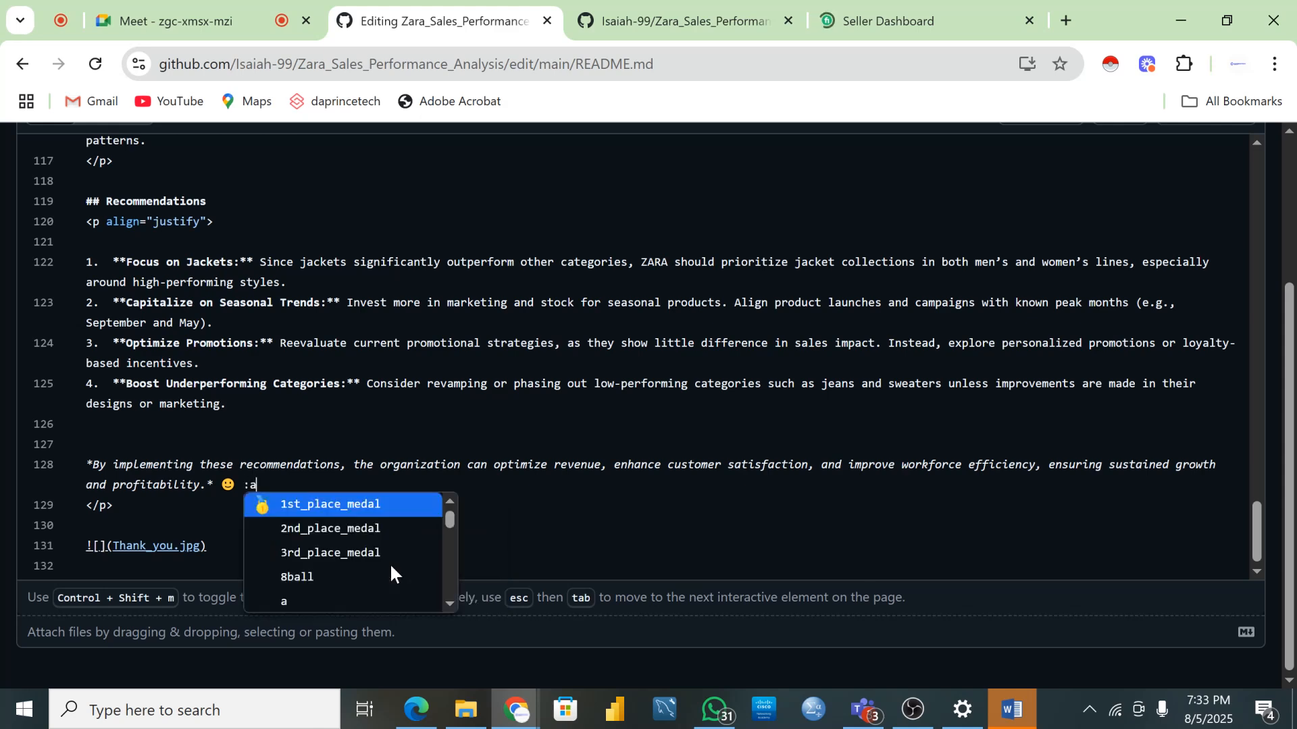
type("ngry")
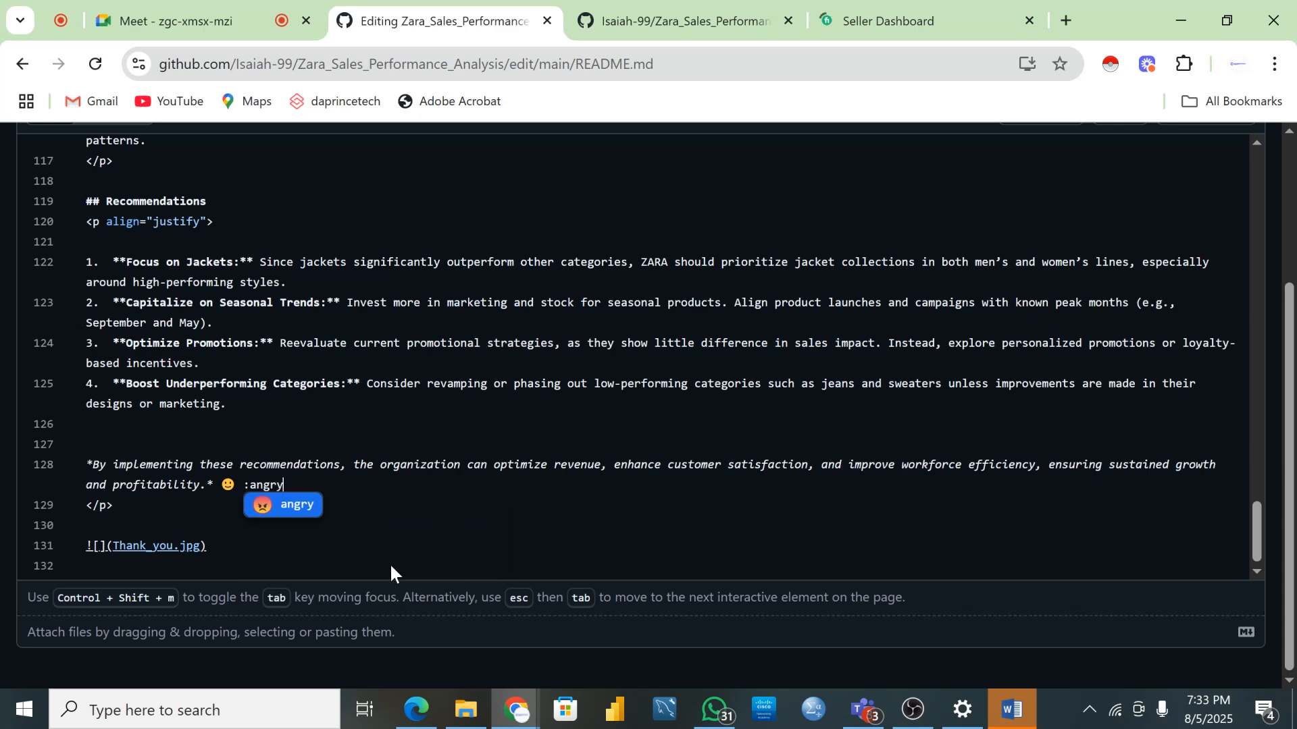
key("BackSpace")
key("BackSpace")
key("BackSpace")
key("BackSpace")
key("BackSpace")
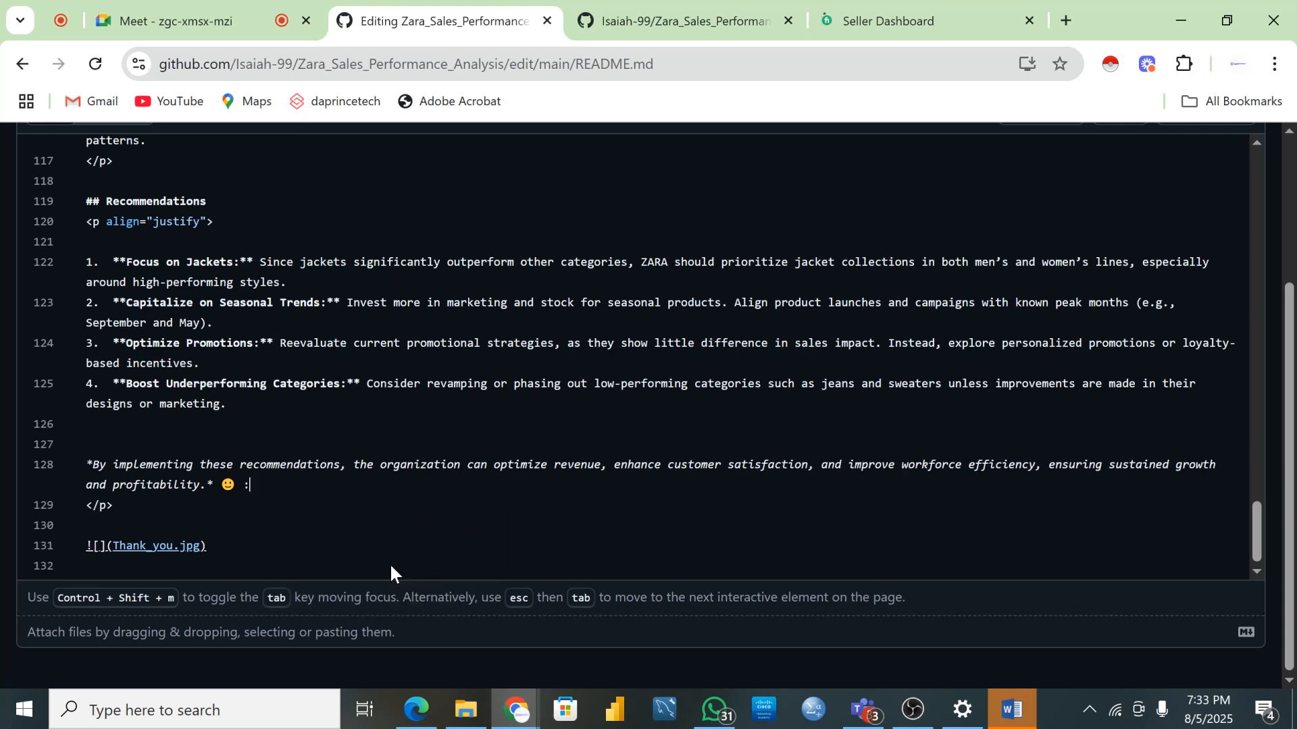
type("tren")
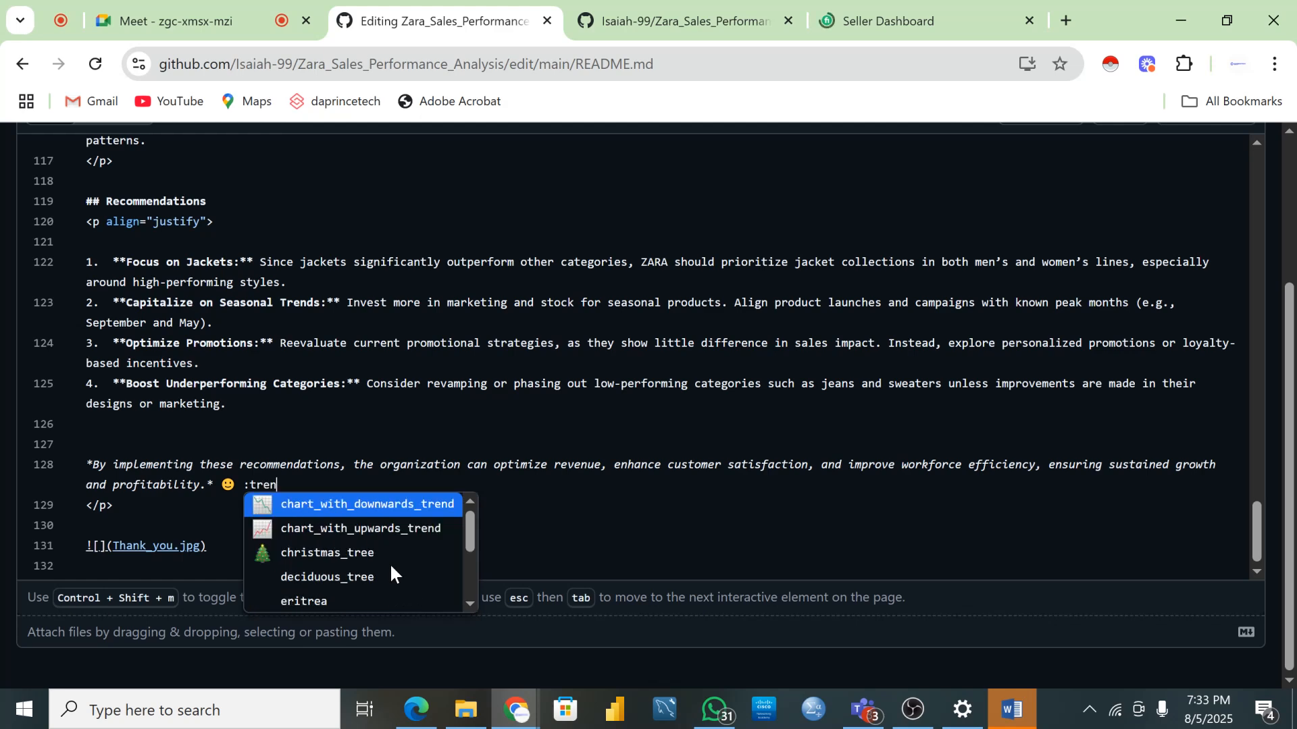
type("d")
key("BackSpace")
key("BackSpace")
key("BackSpace")
key("BackSpace")
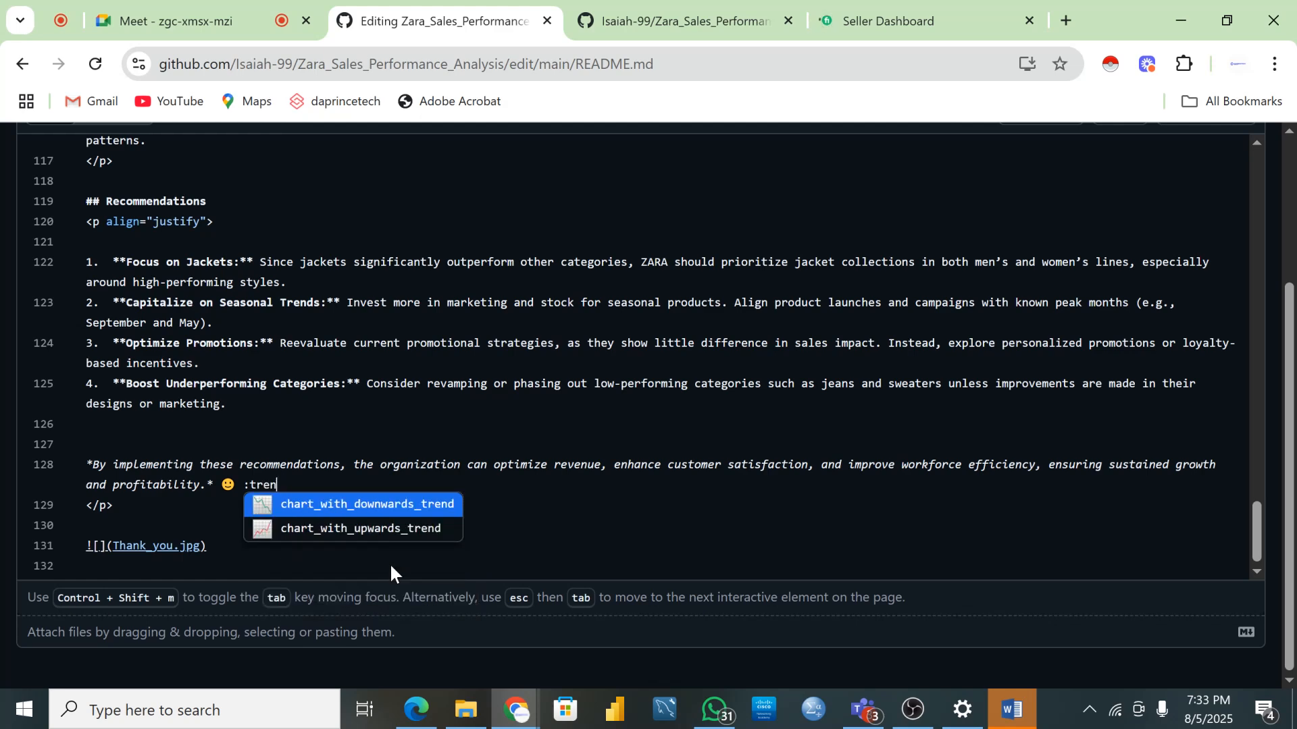
key("BackSpace")
key("BackSpace")
key("BackSpace")
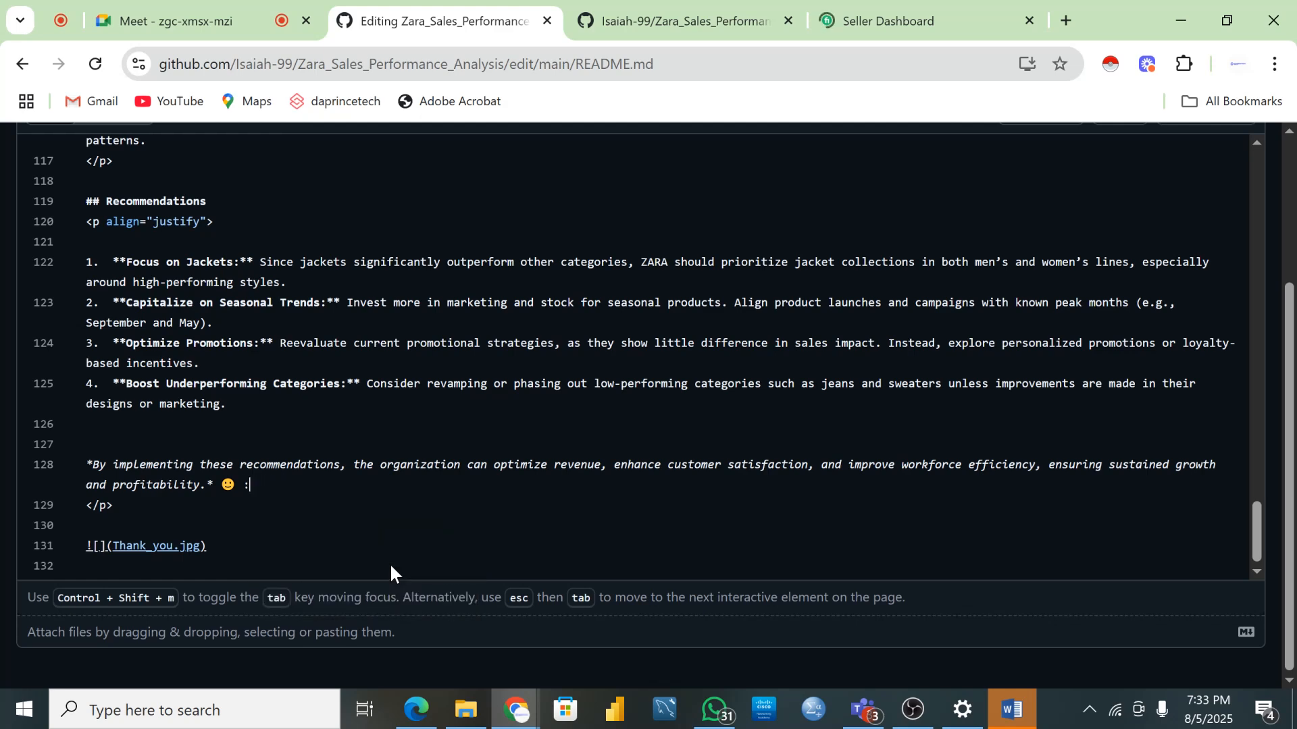
- Insert the wink emoji right after the smiley on line 128, with no space between them
type(":wi")
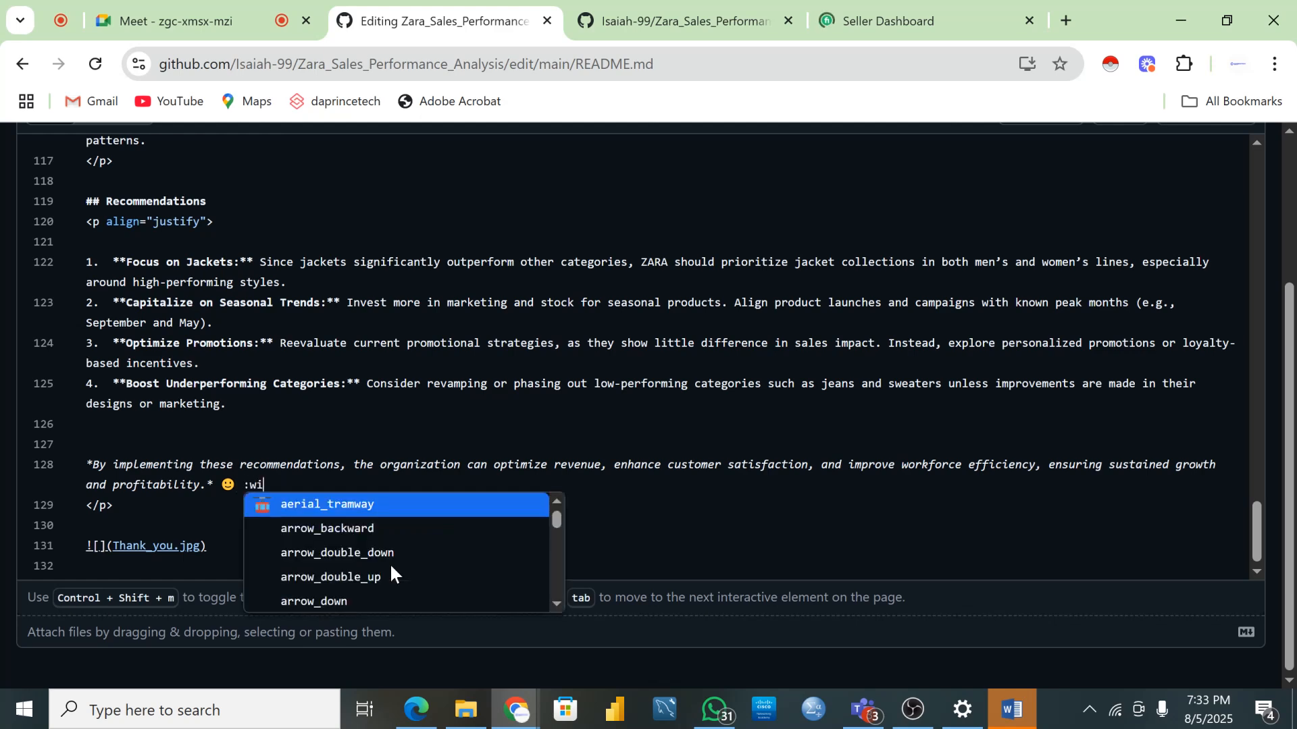
type("nk")
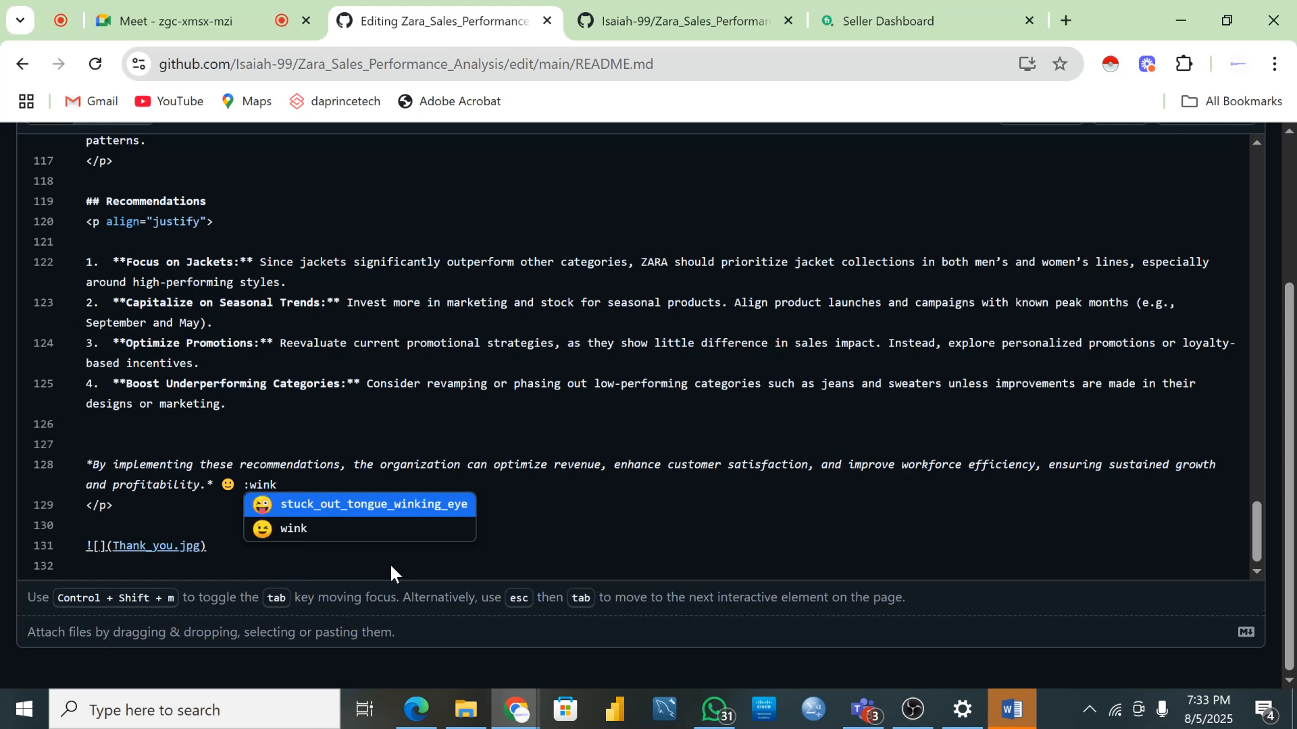
left_click(317, 532)
key("Left")
key("BackSpace")
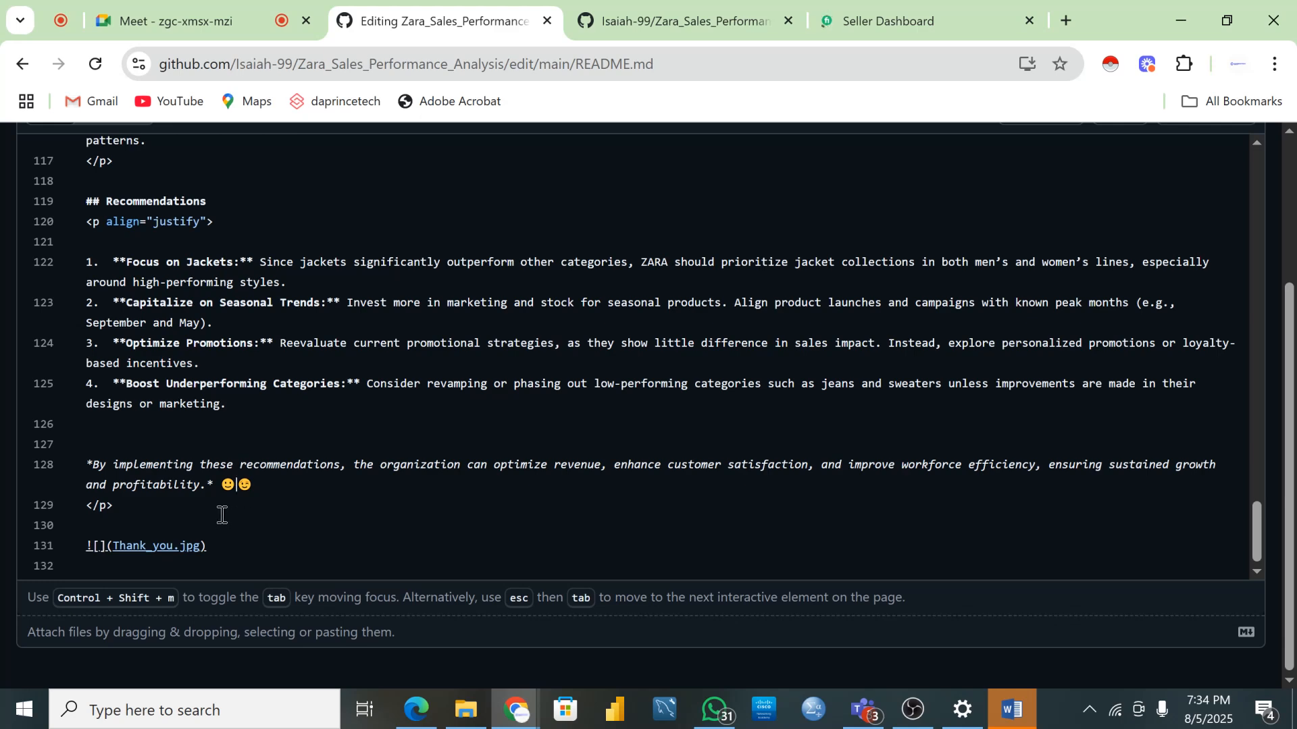
left_click(245, 486)
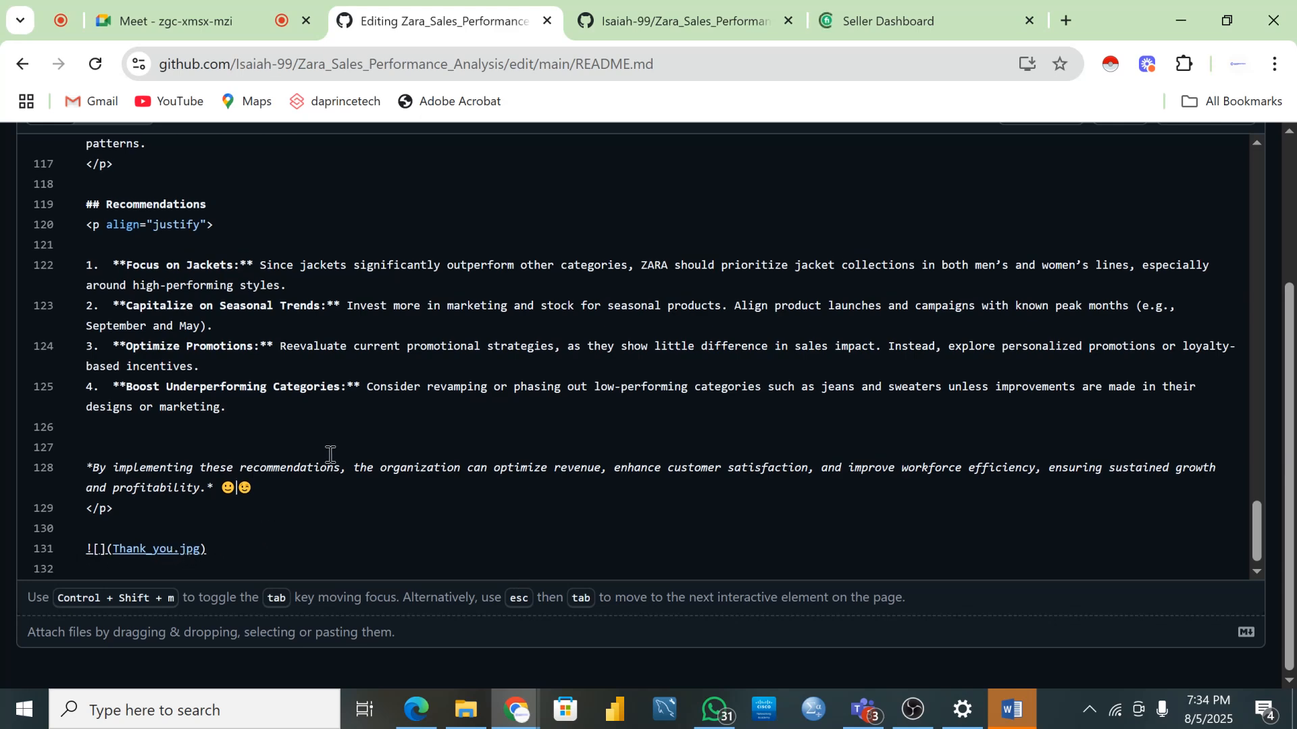
scroll(365, 405, "up", 20)
scroll(365, 406, "up", 15)
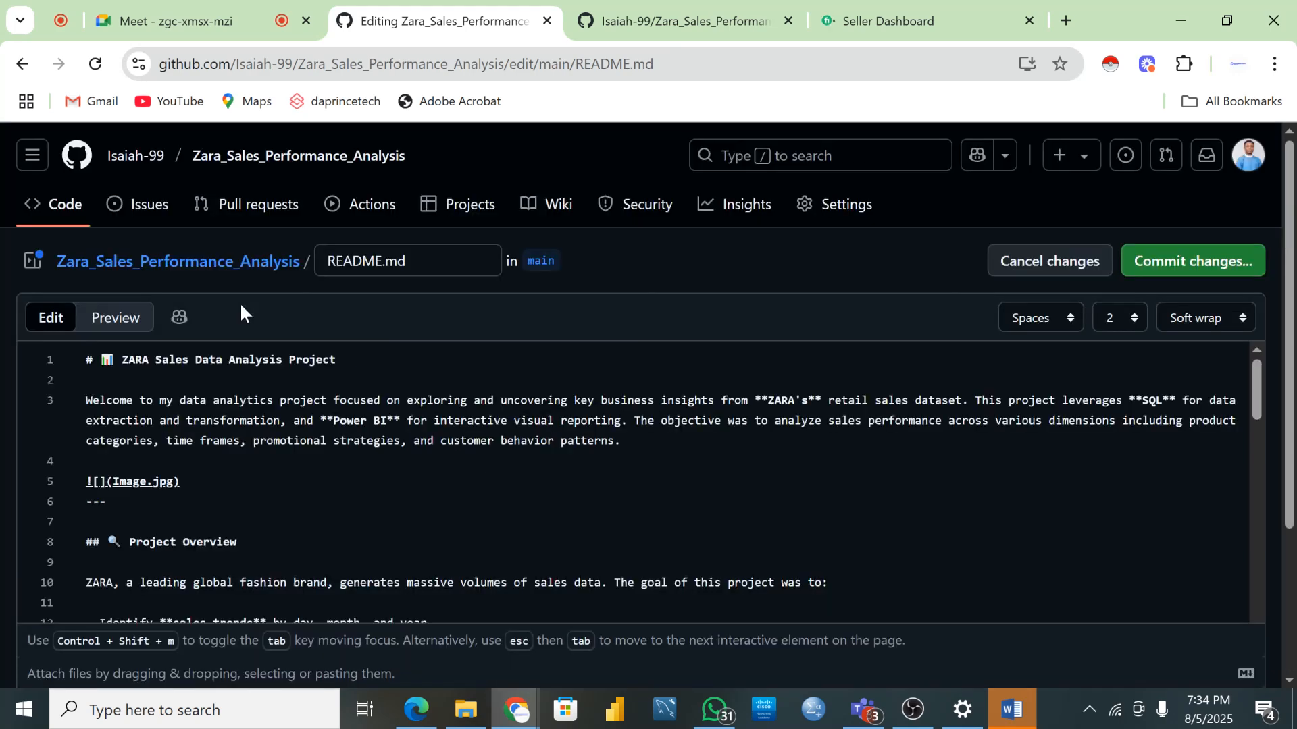
left_click(113, 327)
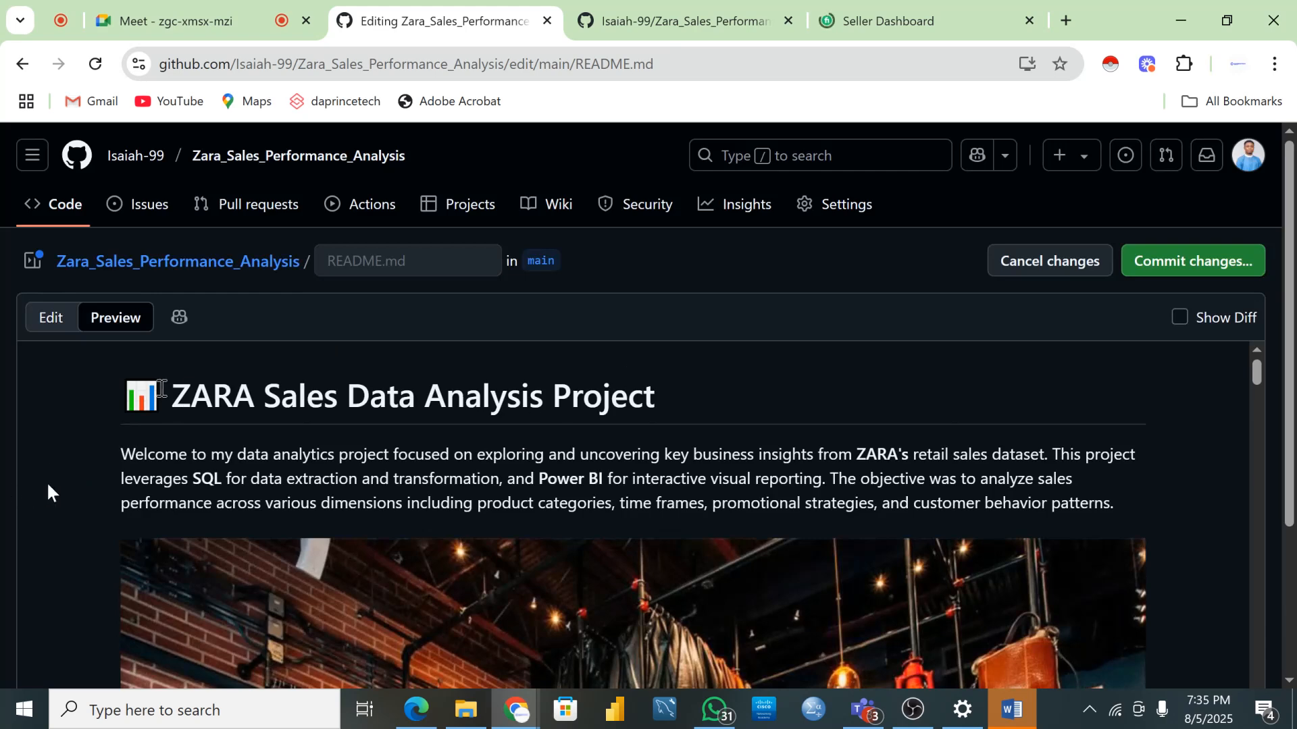
scroll(481, 486, "down", 2)
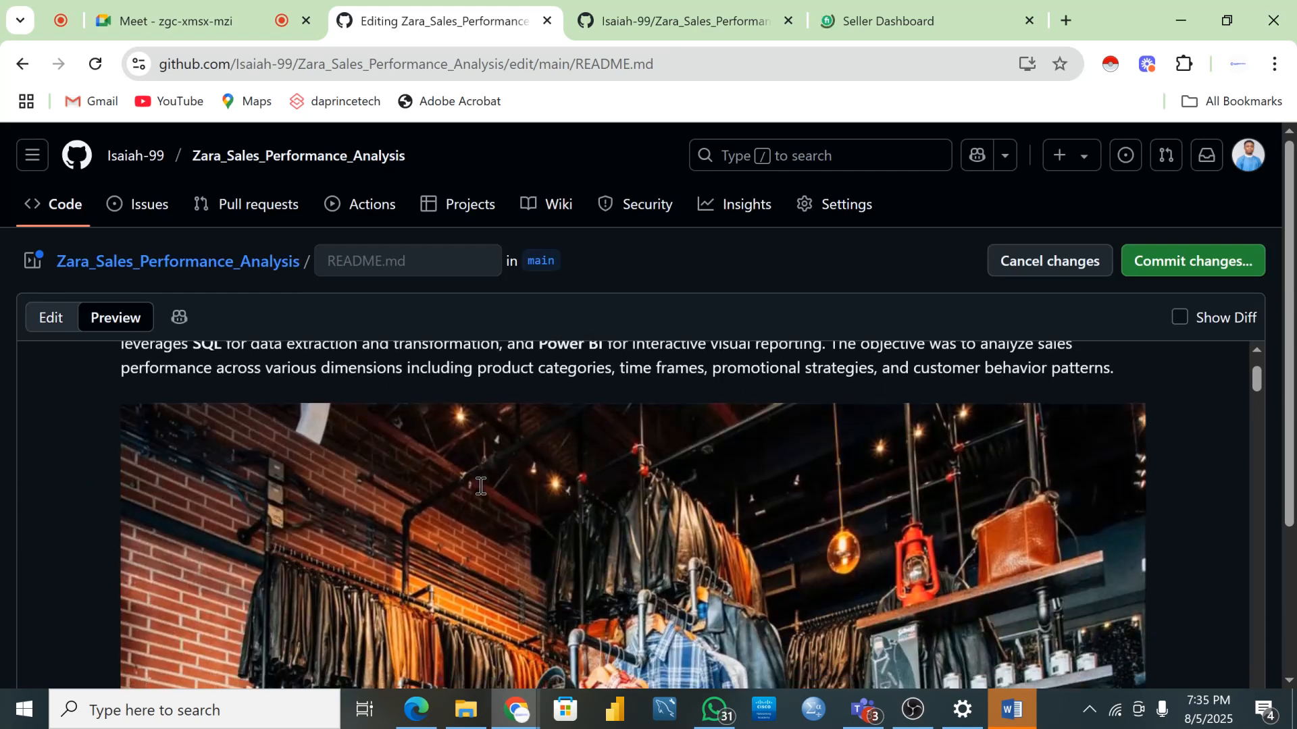
scroll(480, 486, "up", 2)
scroll(377, 508, "down", 8)
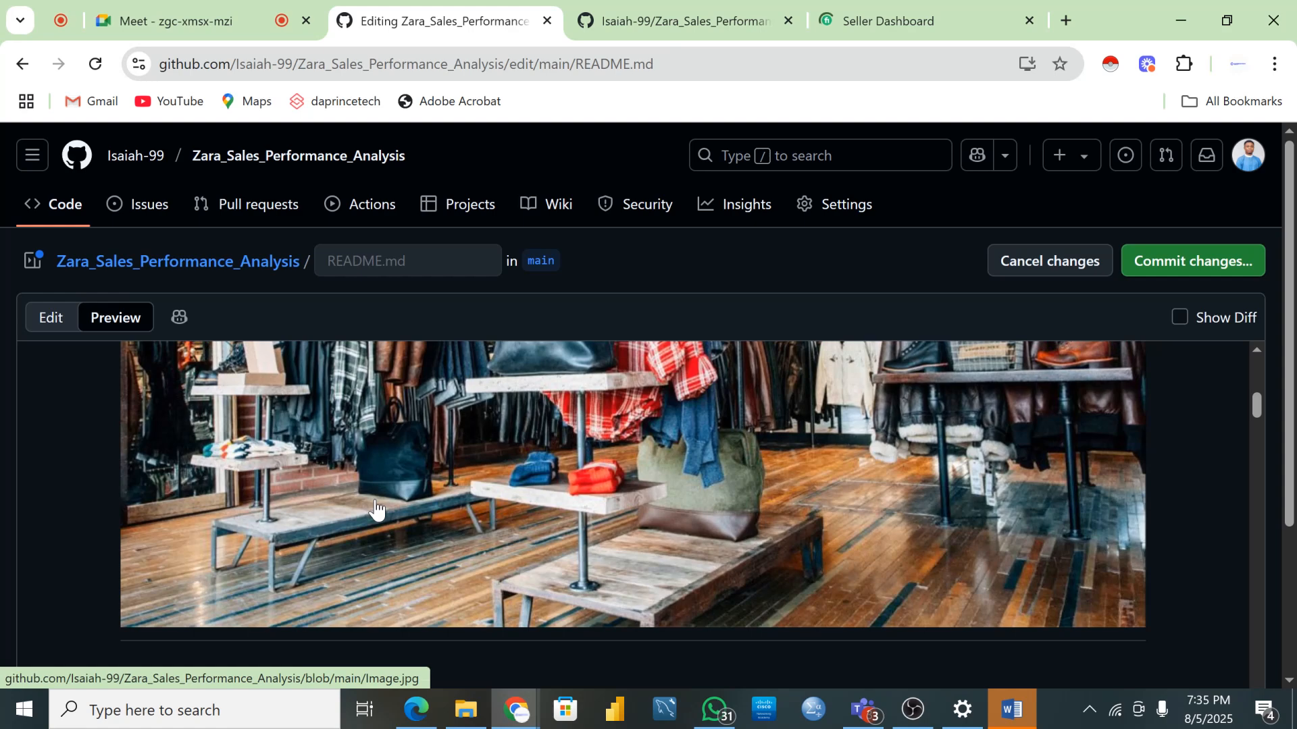
scroll(376, 508, "down", 4)
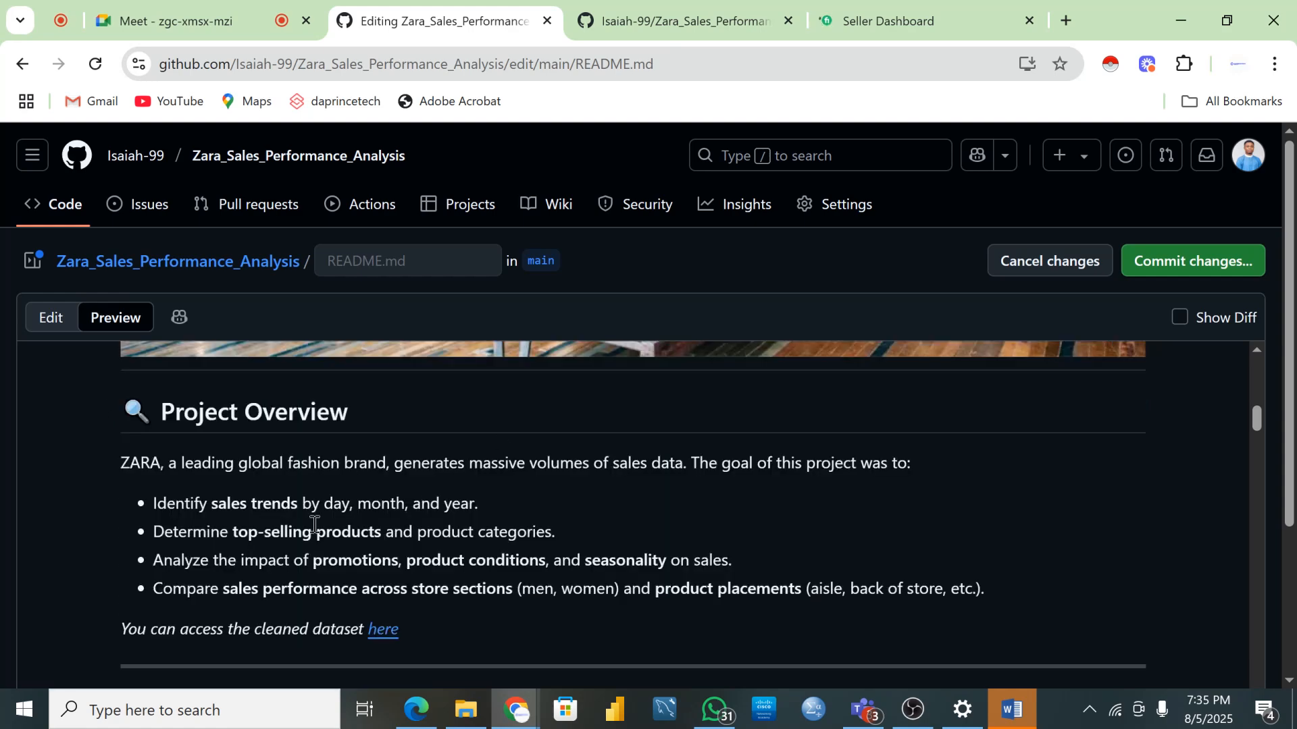
scroll(314, 517, "down", 2)
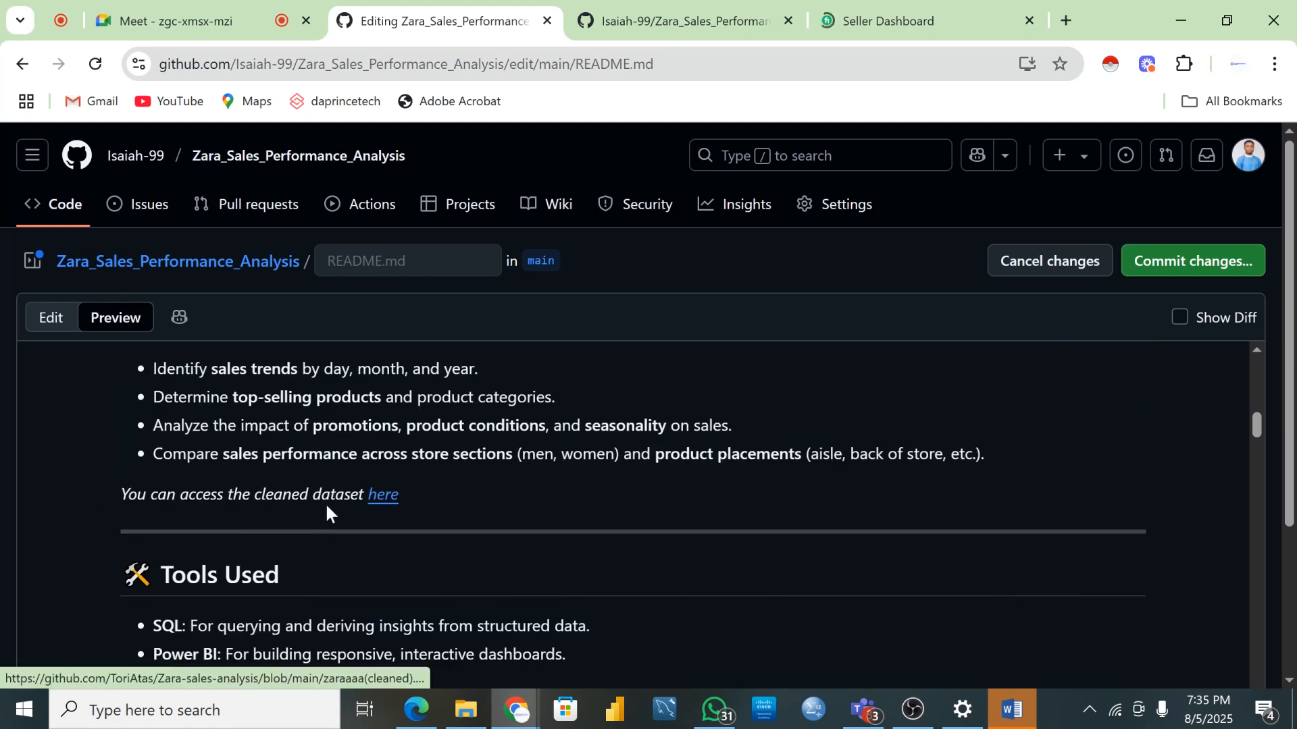
scroll(432, 508, "down", 2)
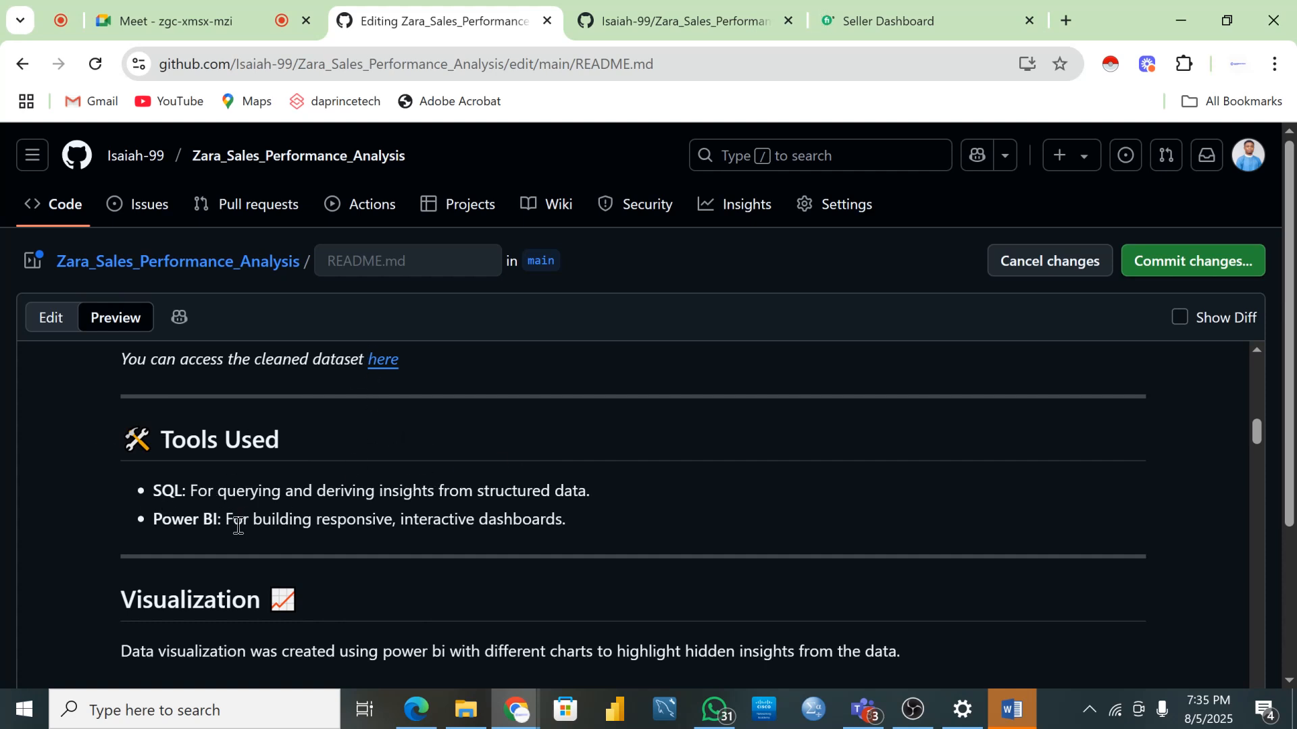
scroll(236, 524, "down", 2)
scroll(247, 471, "down", 4)
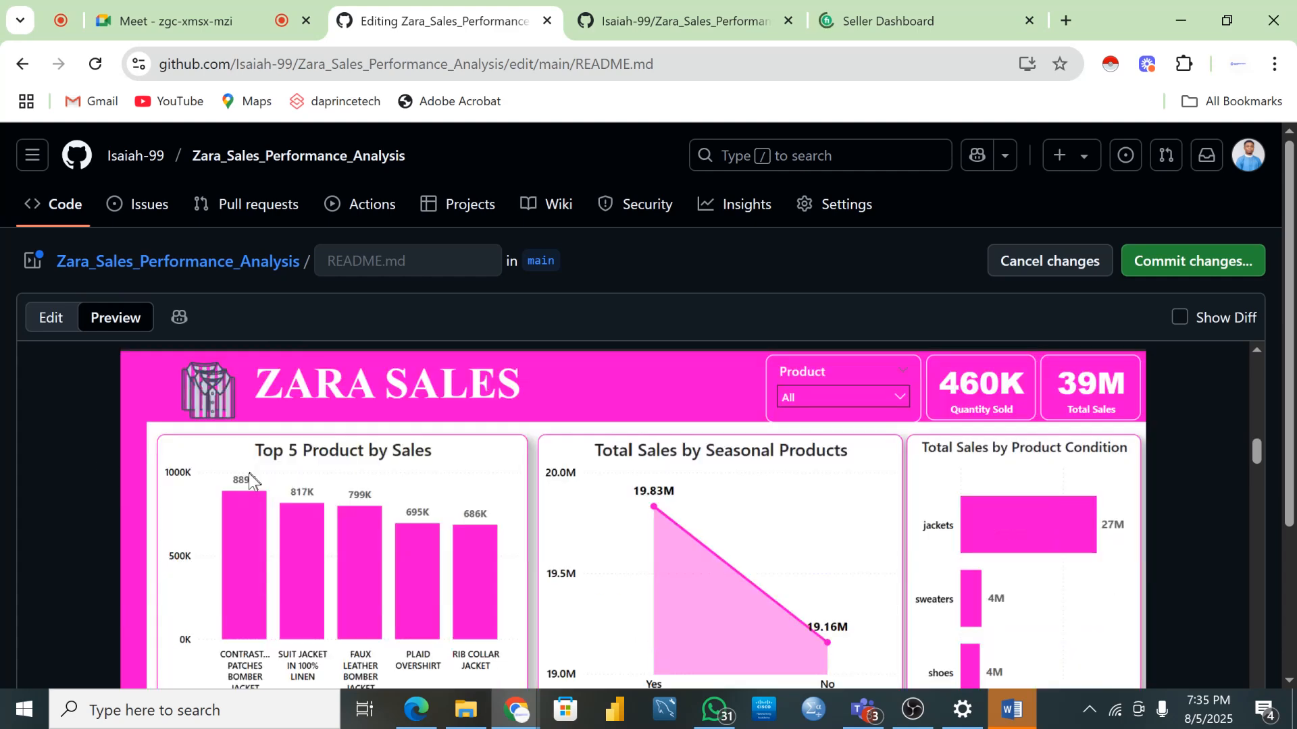
scroll(250, 479, "down", 6)
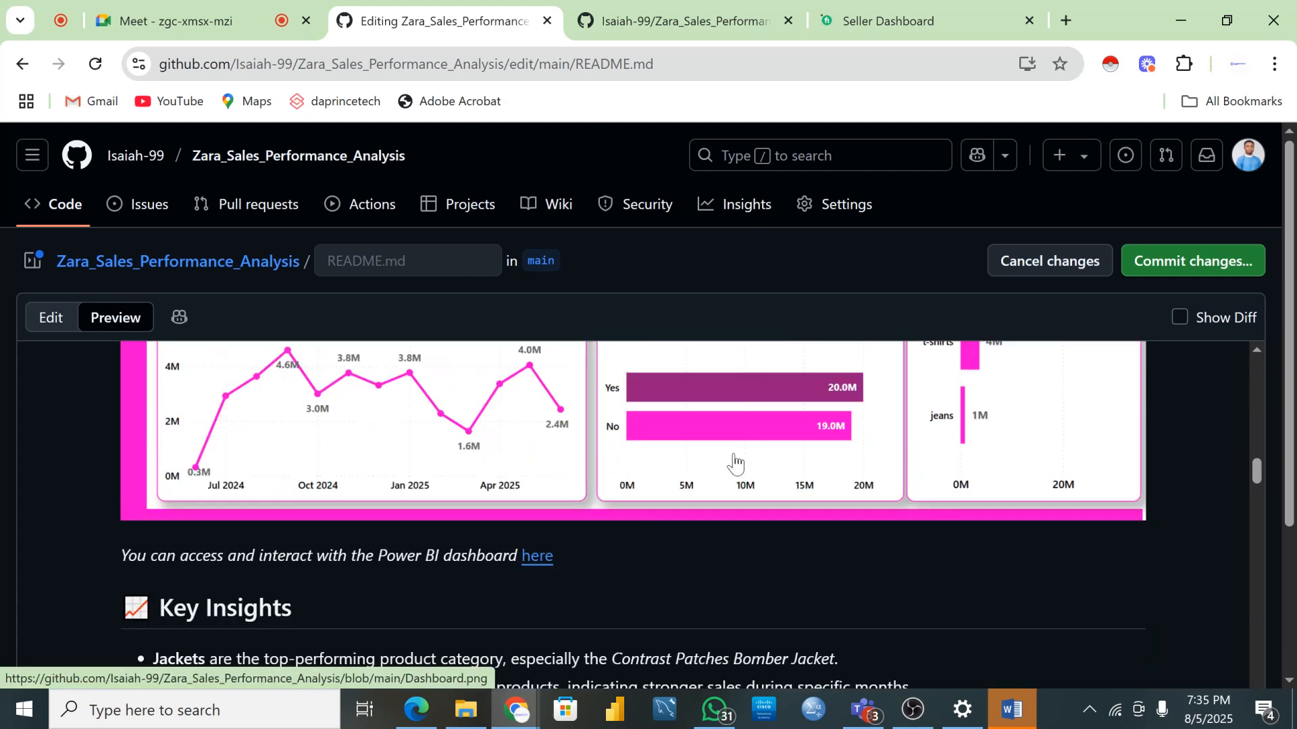
scroll(464, 456, "down", 2)
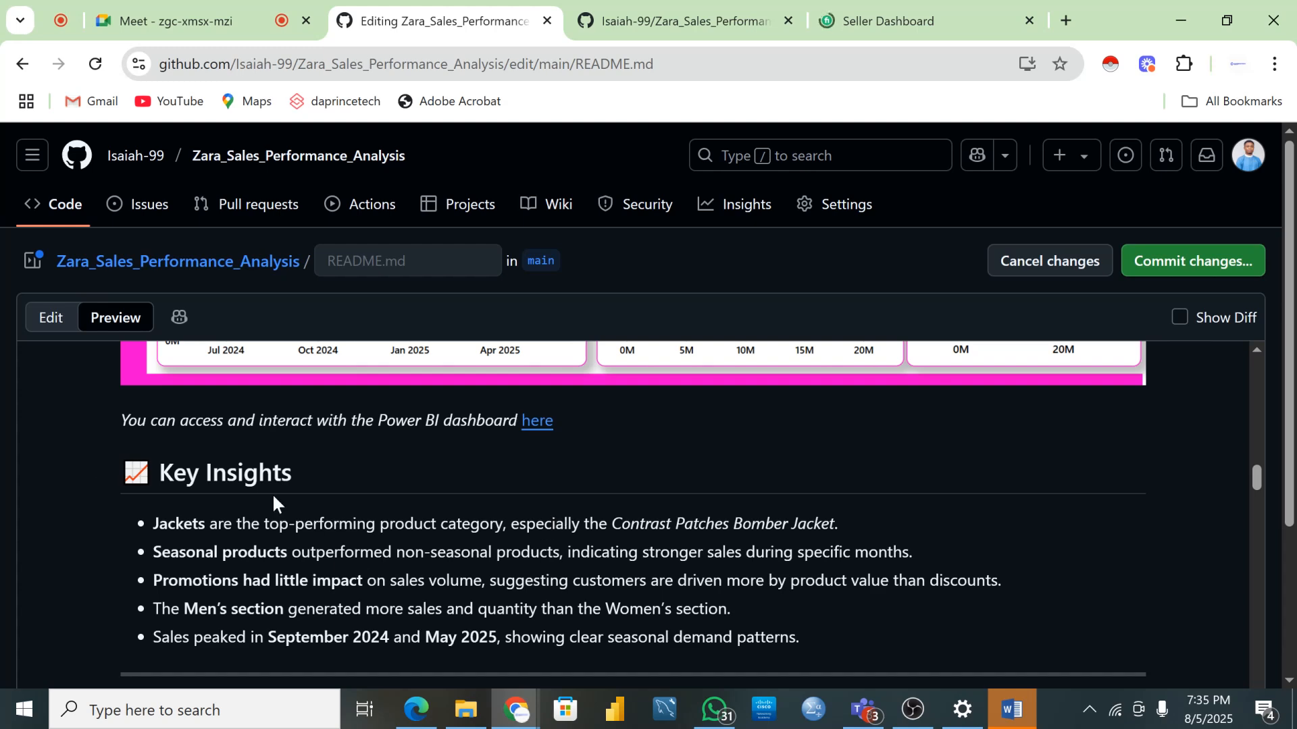
scroll(378, 488, "down", 4)
scroll(380, 481, "down", 3)
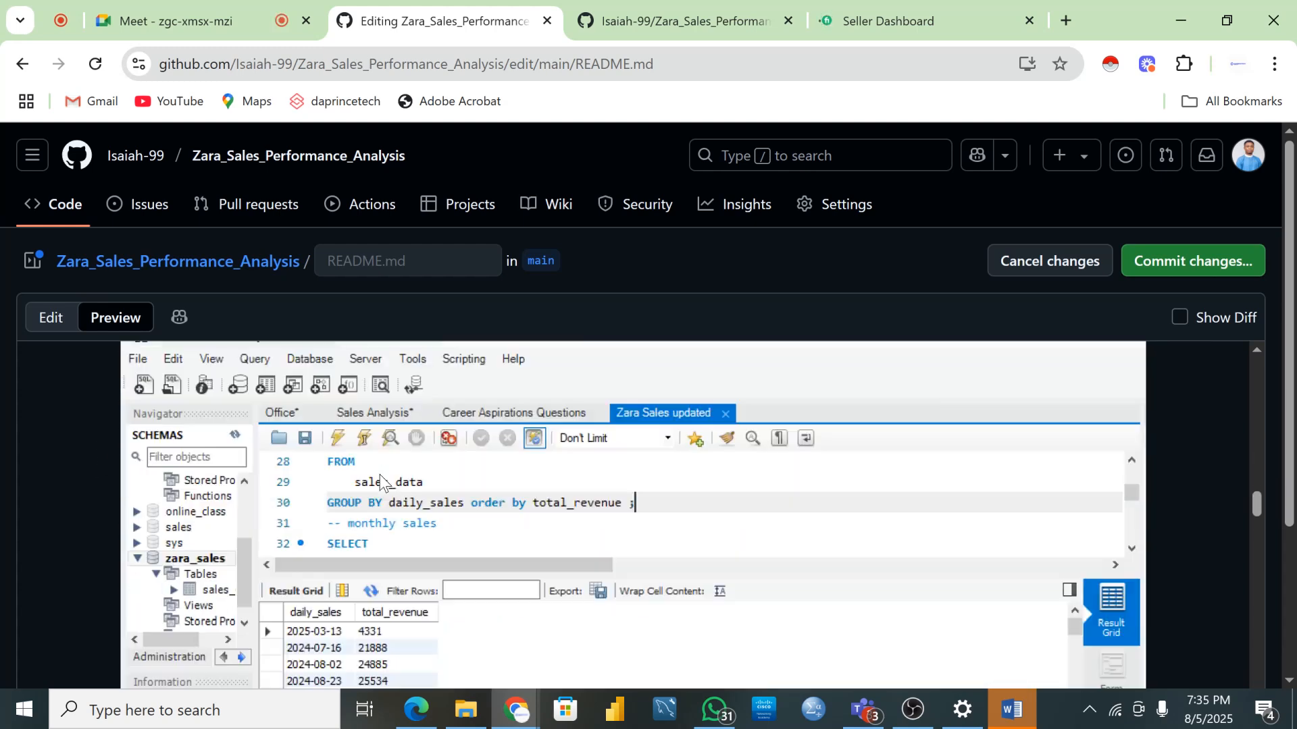
scroll(365, 483, "up", 3)
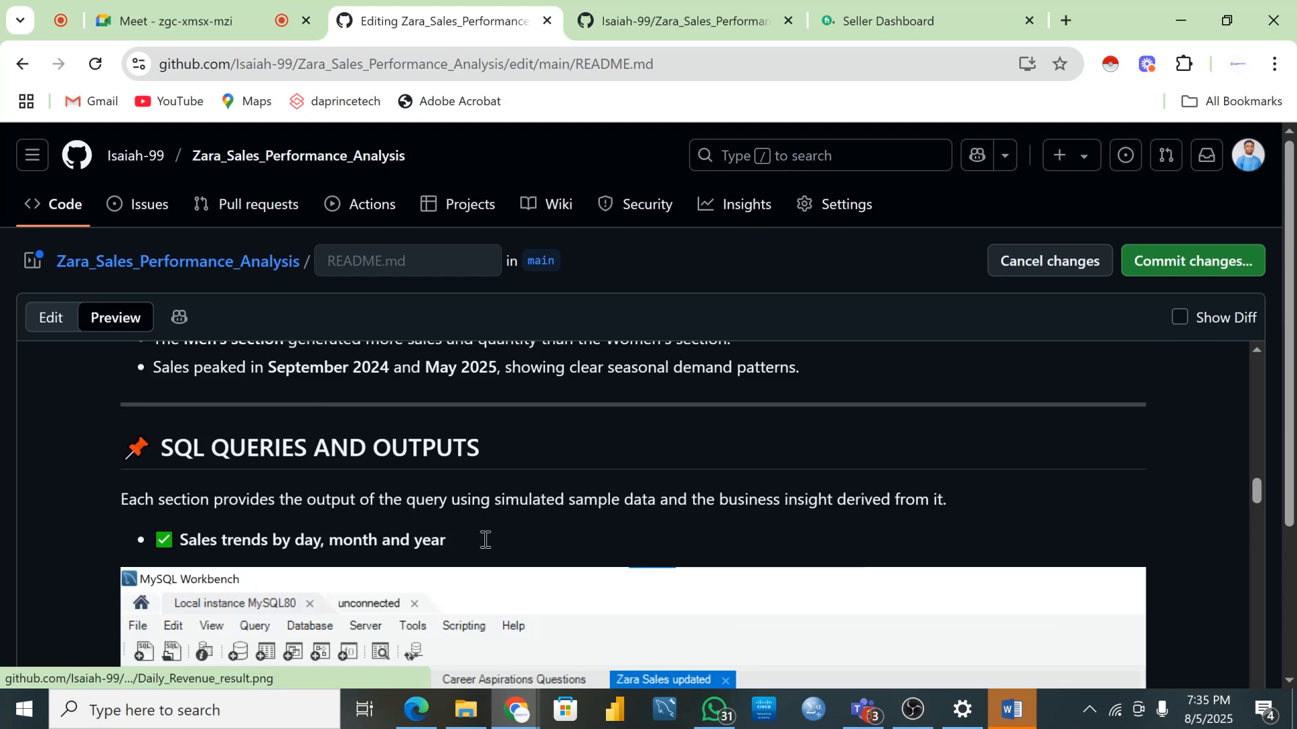
scroll(570, 556, "down", 10)
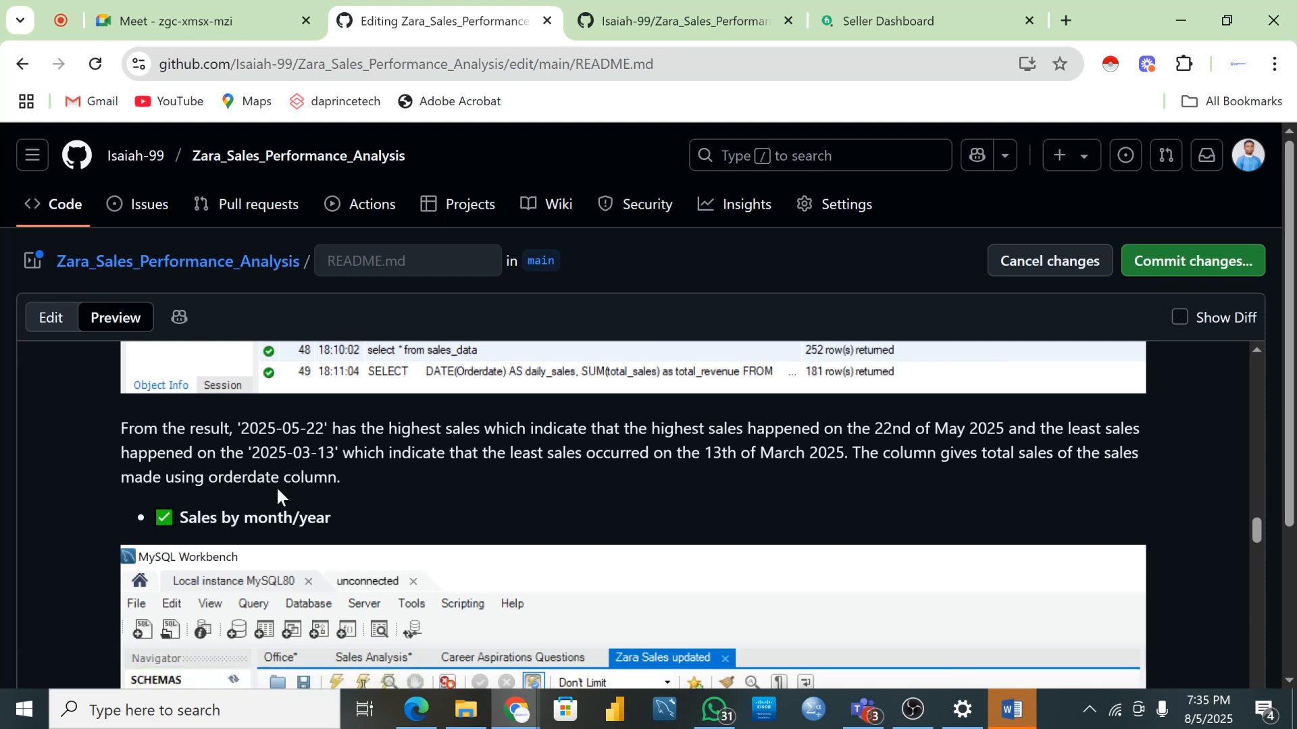
scroll(505, 508, "down", 15)
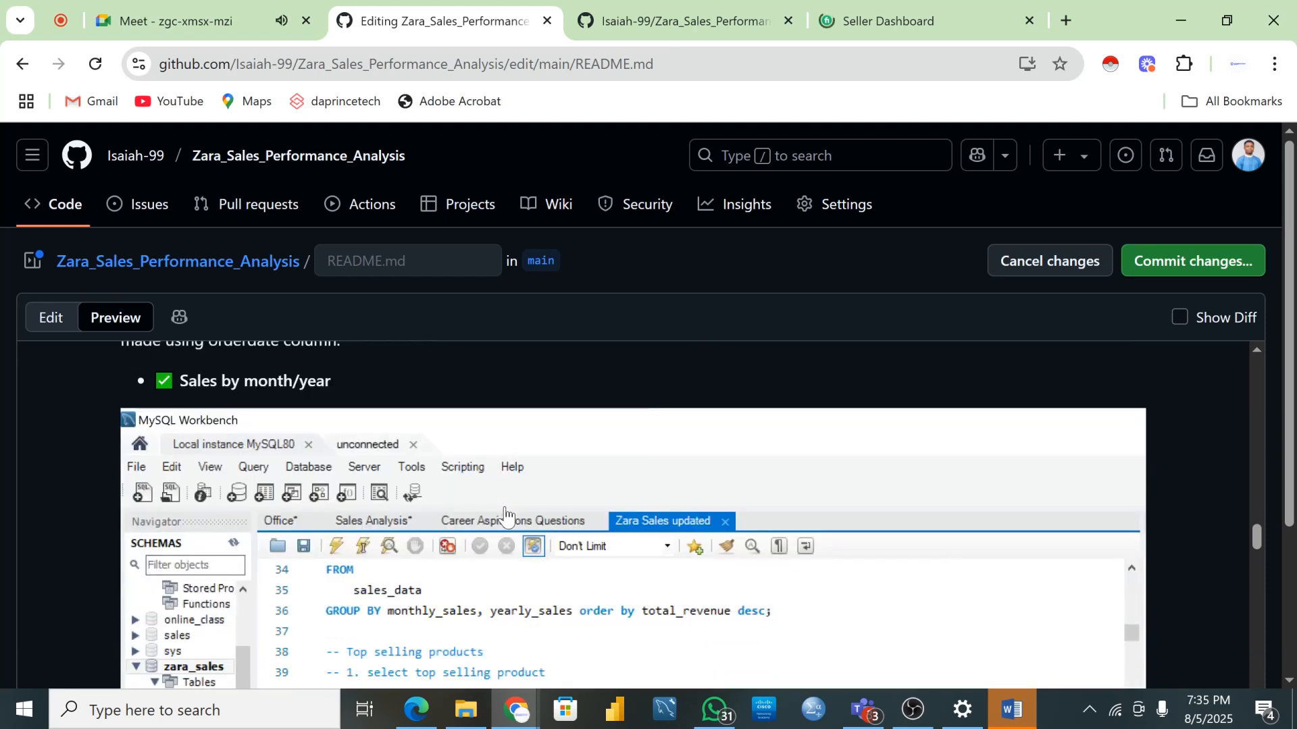
scroll(503, 520, "down", 15)
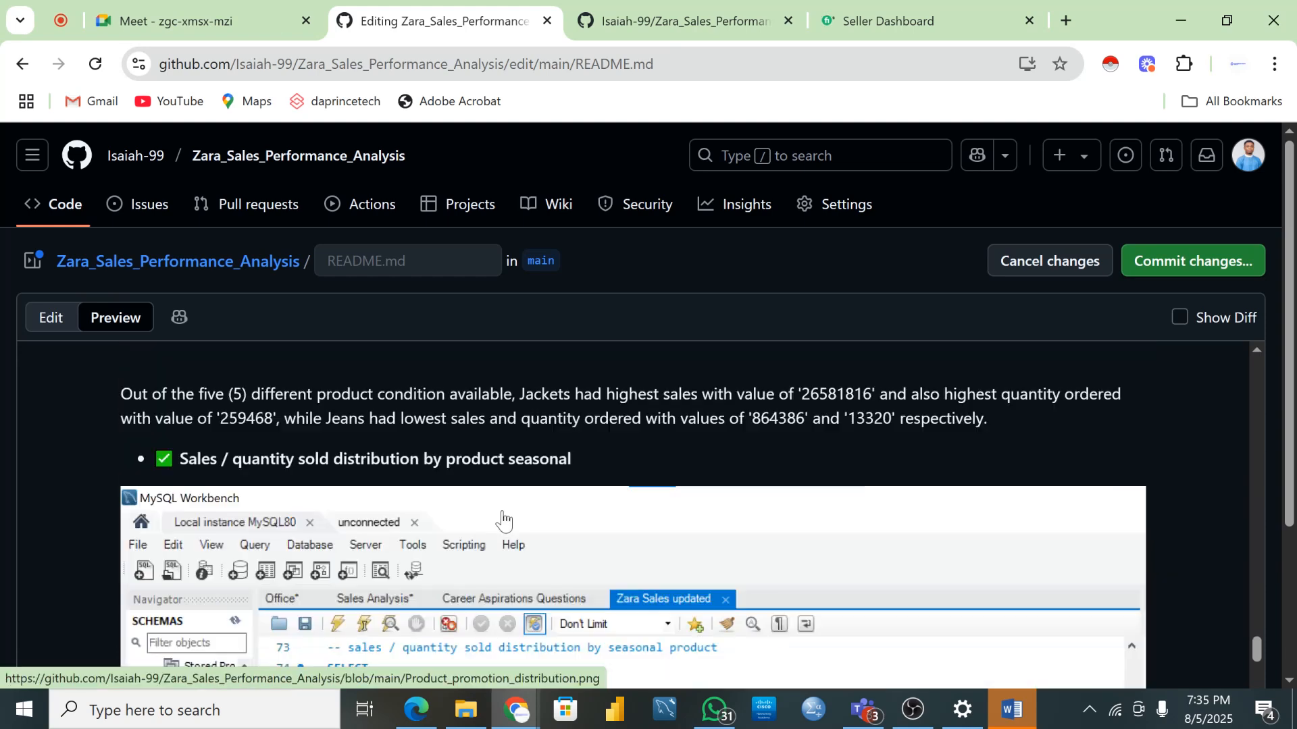
scroll(502, 520, "down", 20)
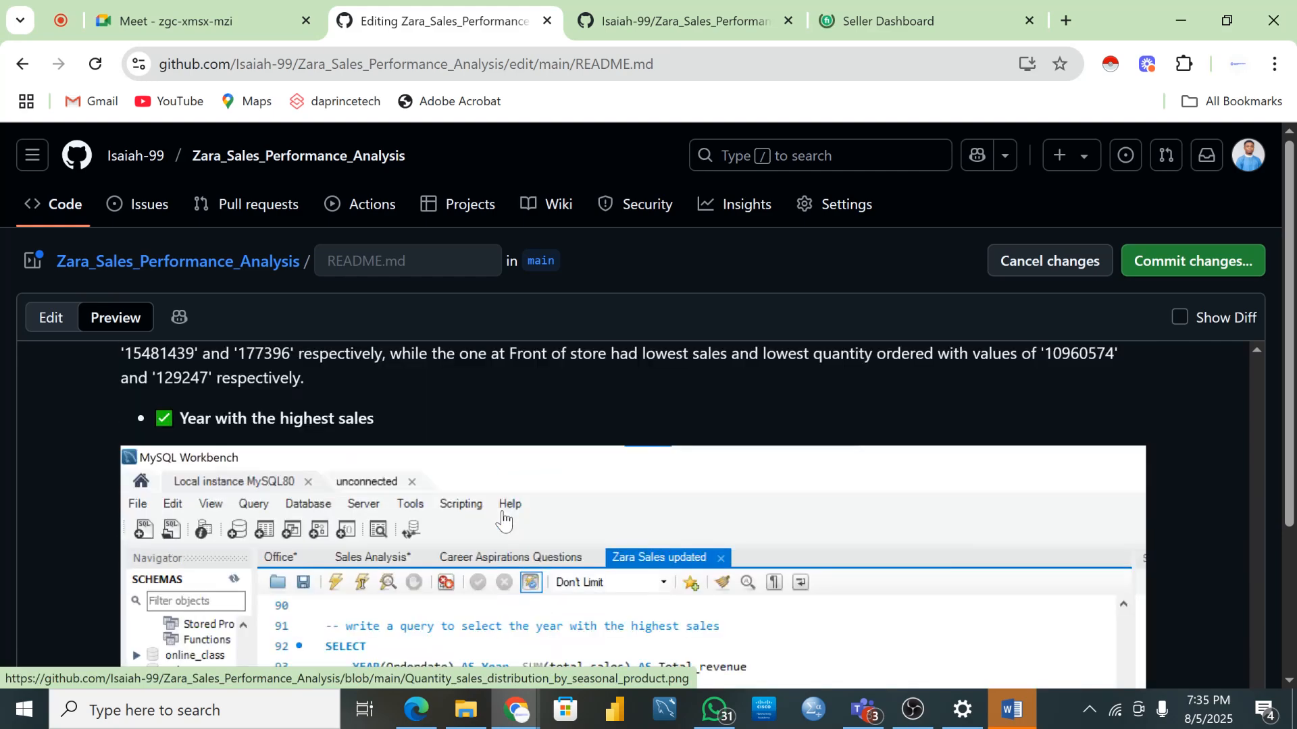
scroll(501, 508, "up", 4)
scroll(446, 509, "down", 6)
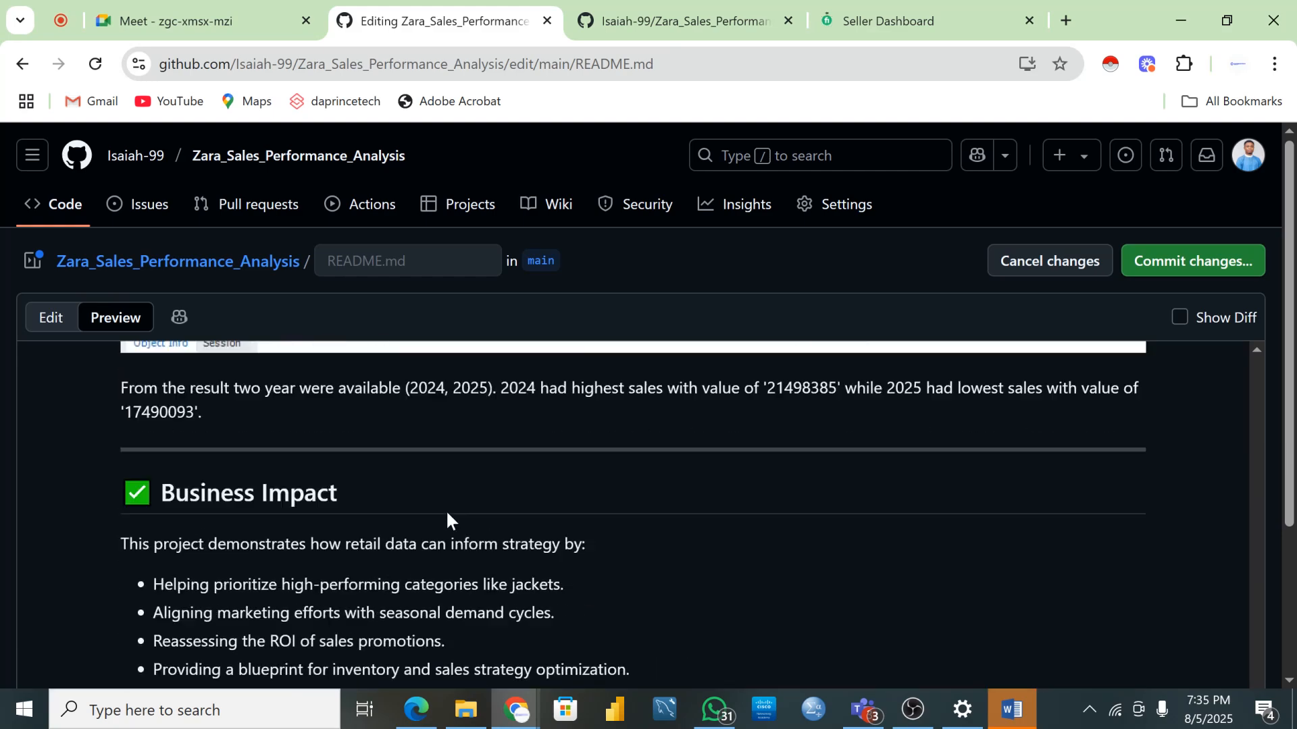
scroll(315, 505, "down", 6)
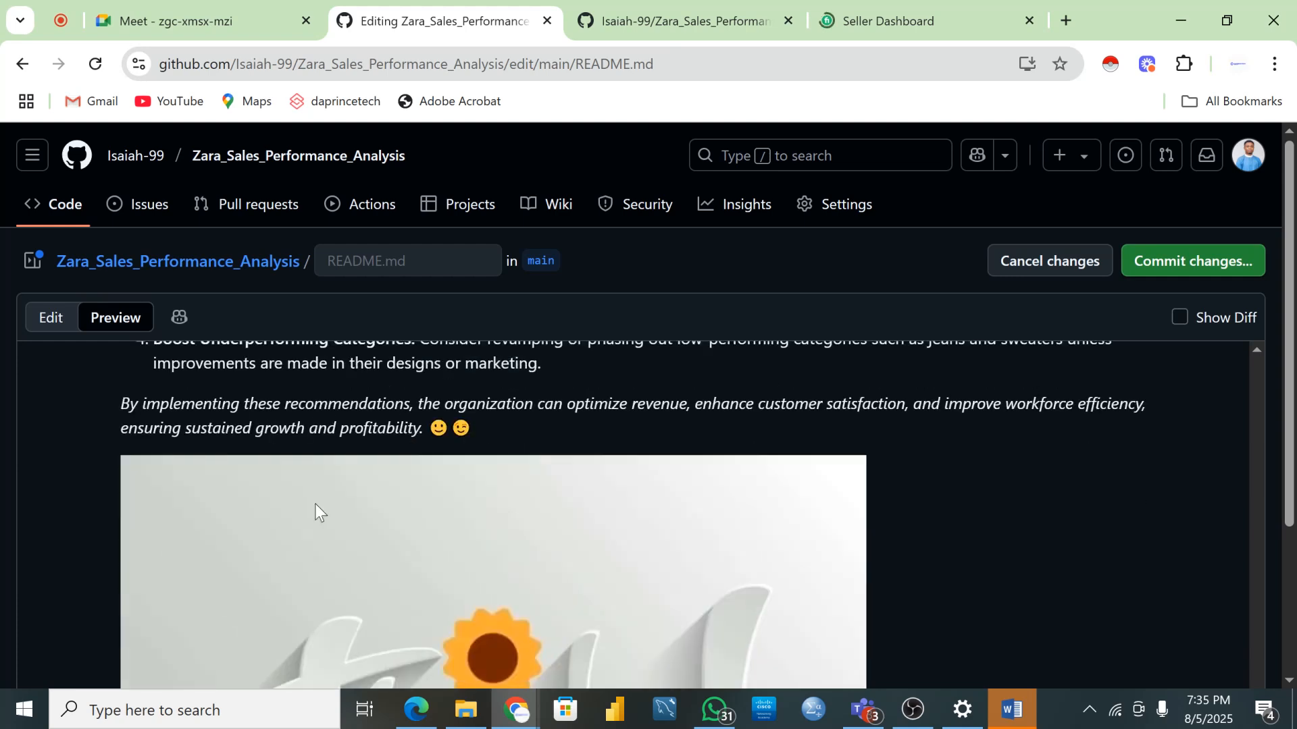
scroll(318, 506, "up", 6)
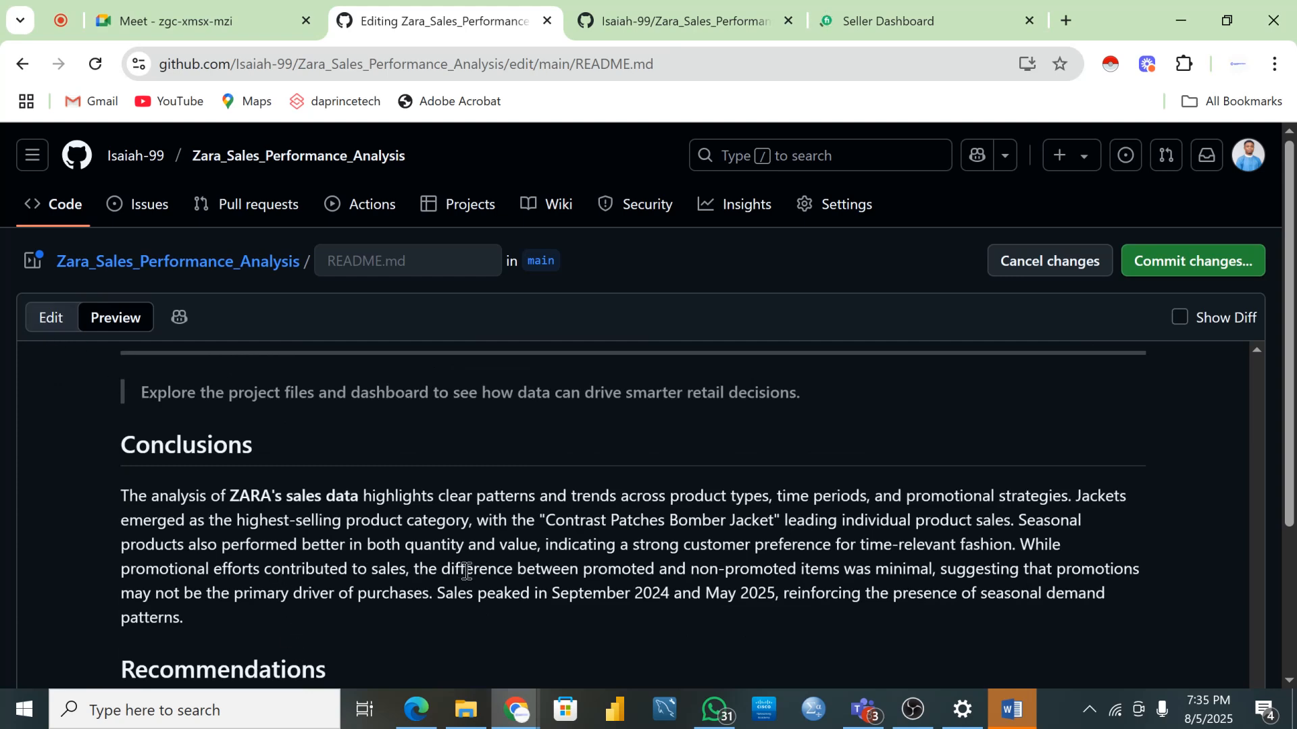
scroll(466, 571, "down", 2)
scroll(440, 566, "down", 8)
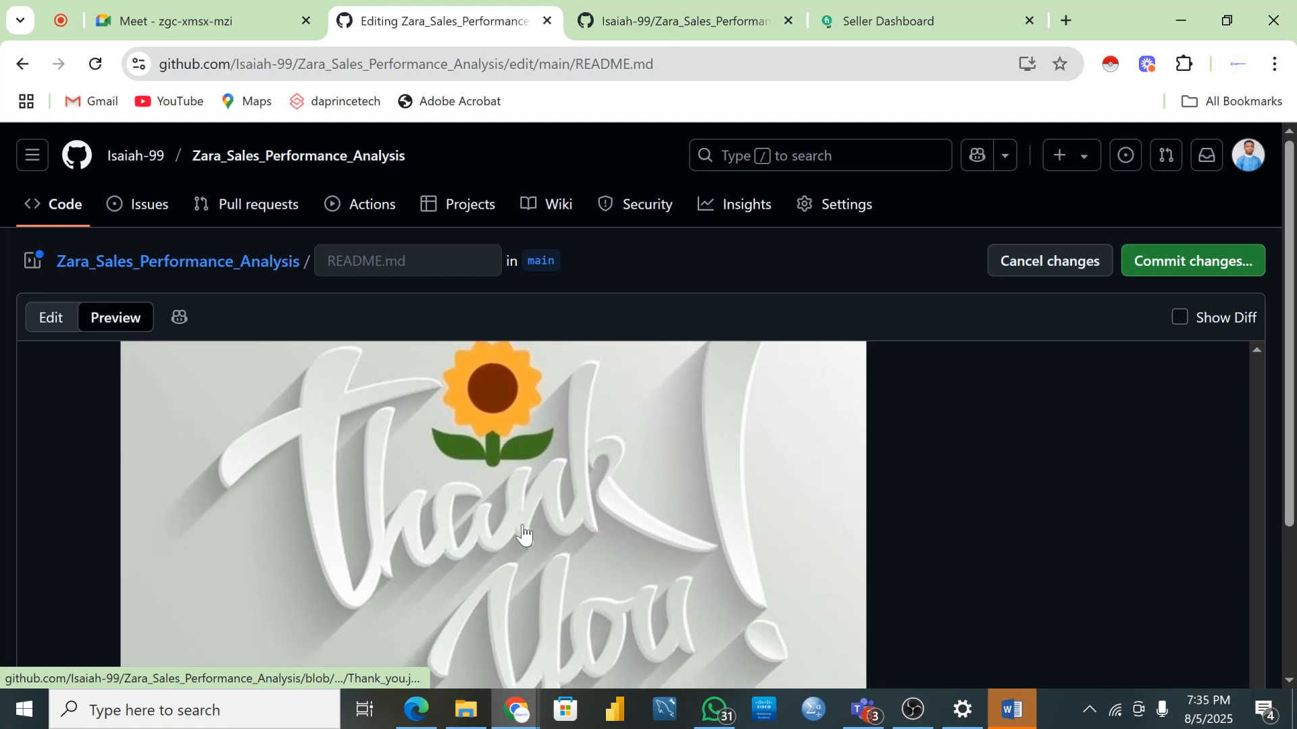
scroll(526, 547, "down", 6)
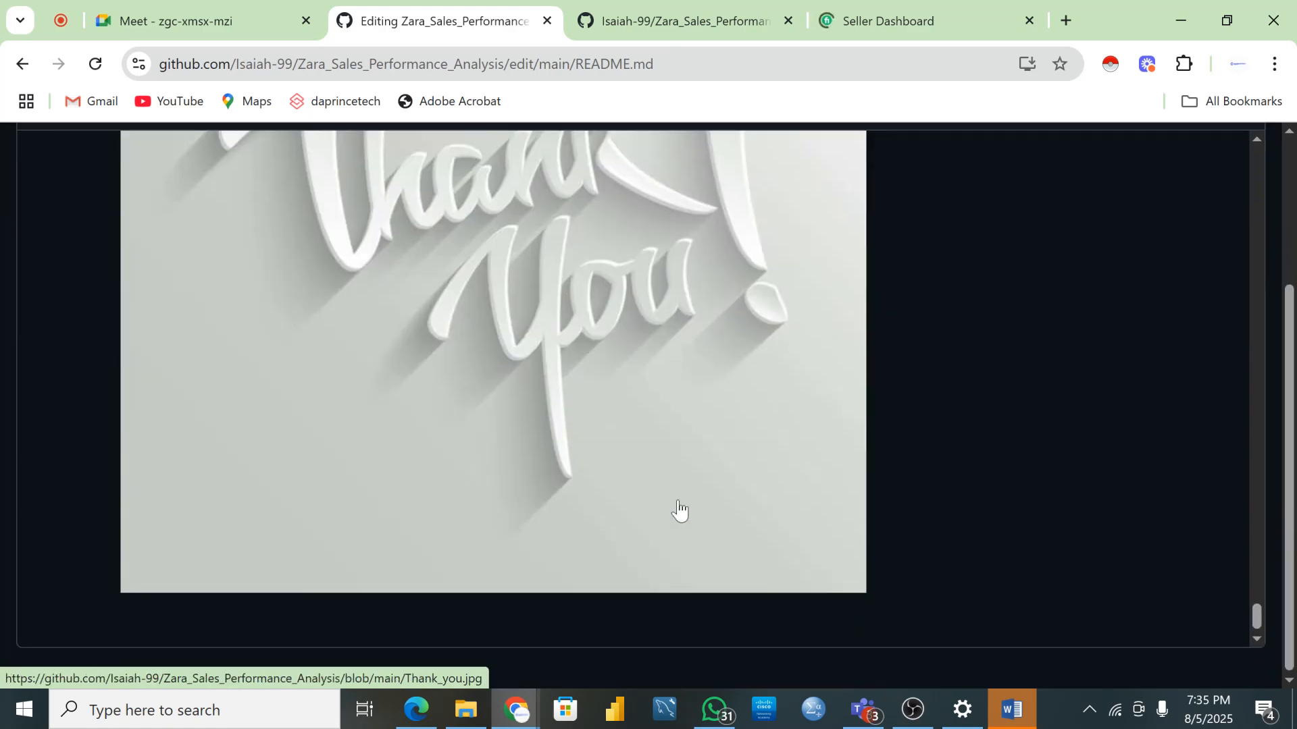
scroll(688, 506, "up", 15)
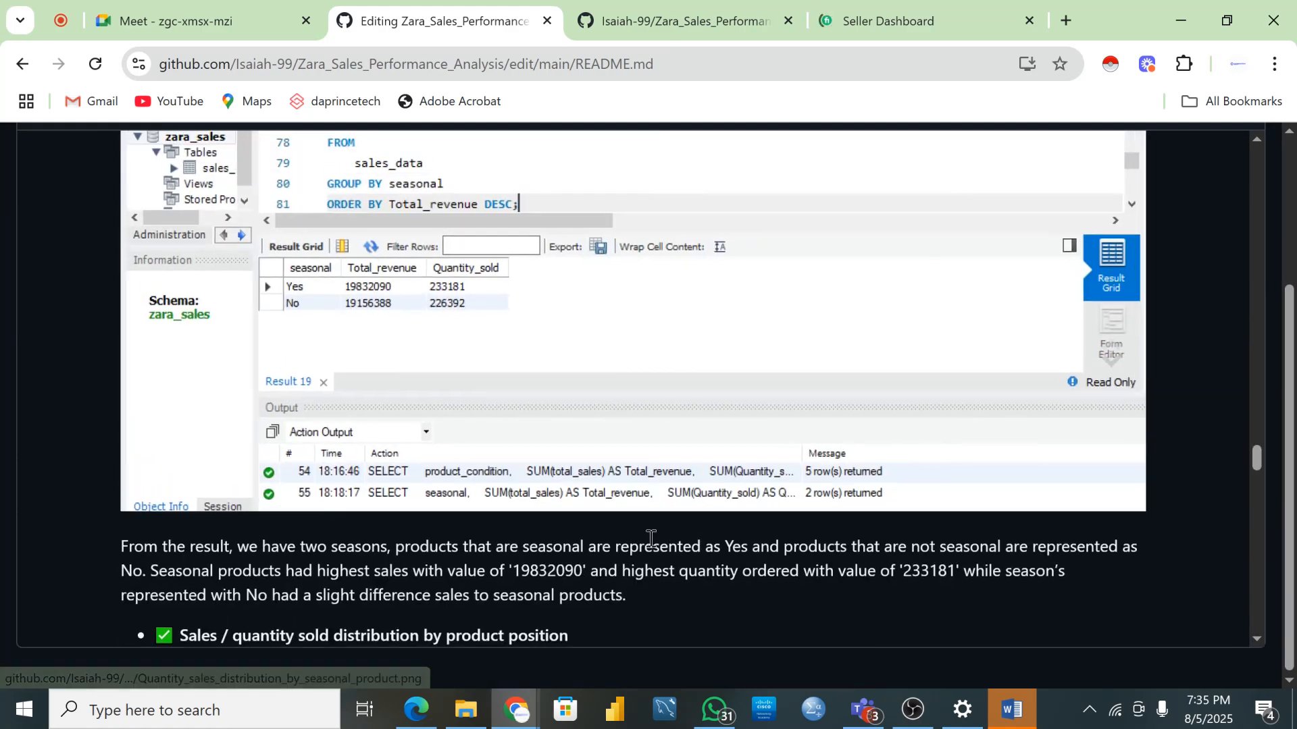
scroll(651, 538, "up", 12)
left_click_drag(1256, 375, 1288, 135)
scroll(682, 282, "up", 3)
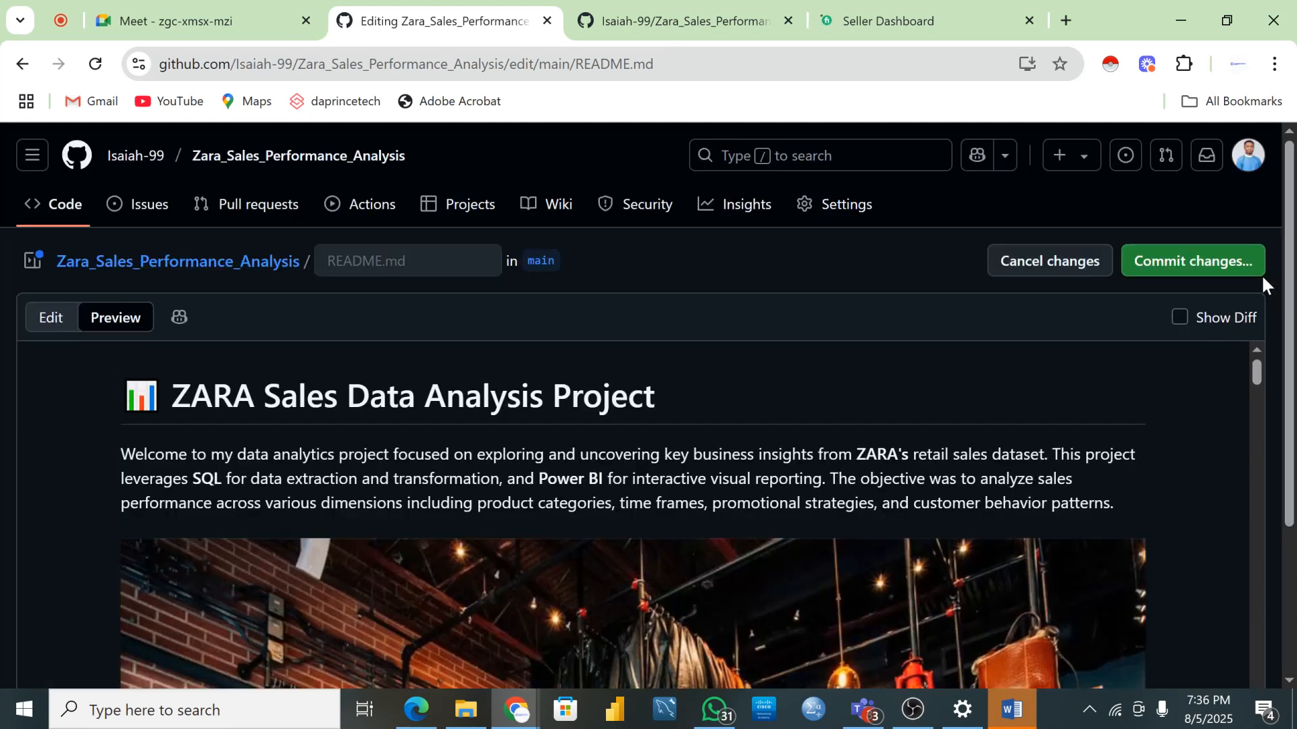
- Commit README.md directly to main with the default message 'Update README.md'
left_click(1209, 263)
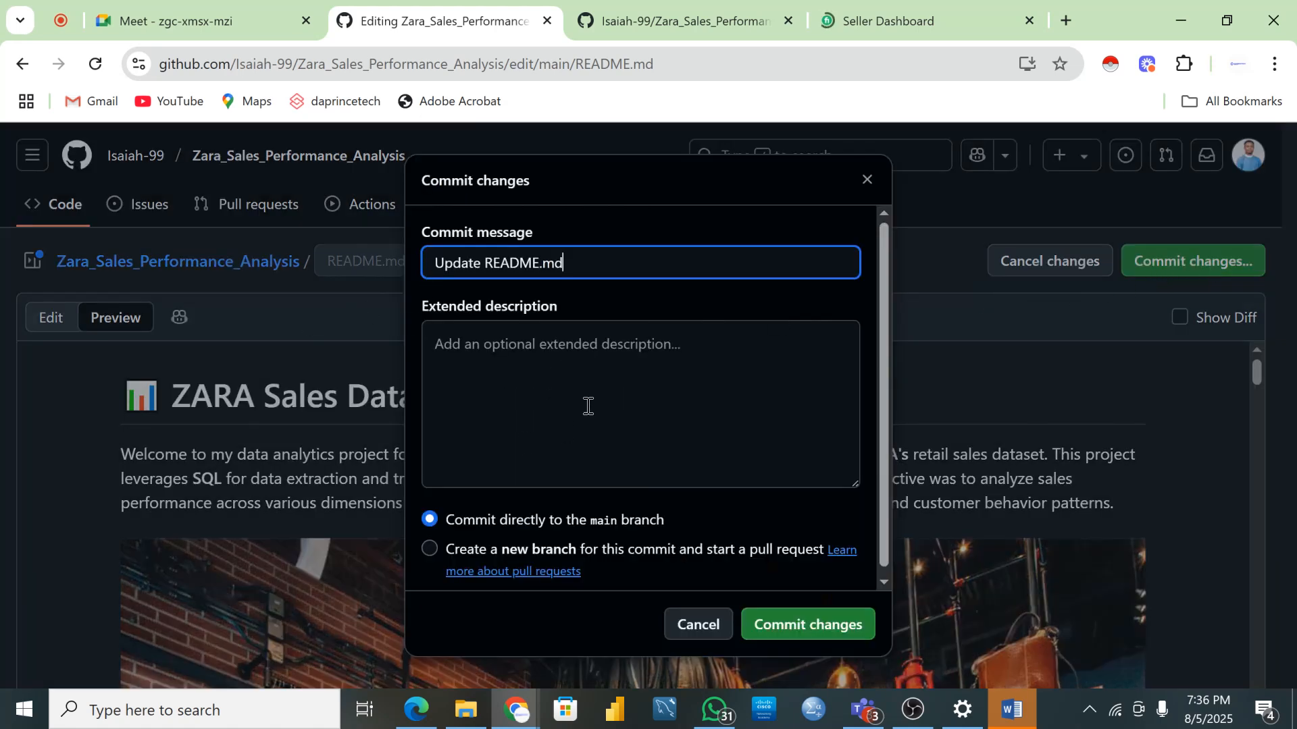
left_click(807, 629)
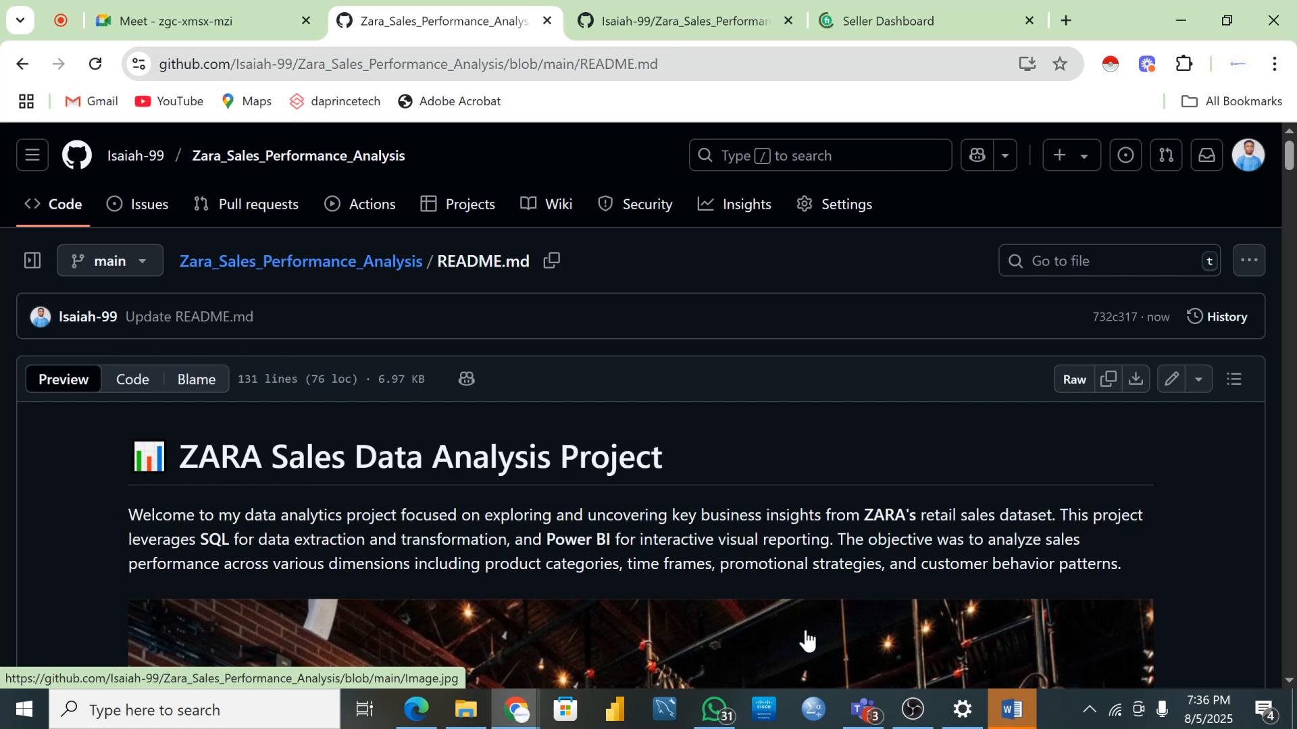
- Review the committed README, then open Your repositories from the profile avatar menu
scroll(547, 496, "down", 5)
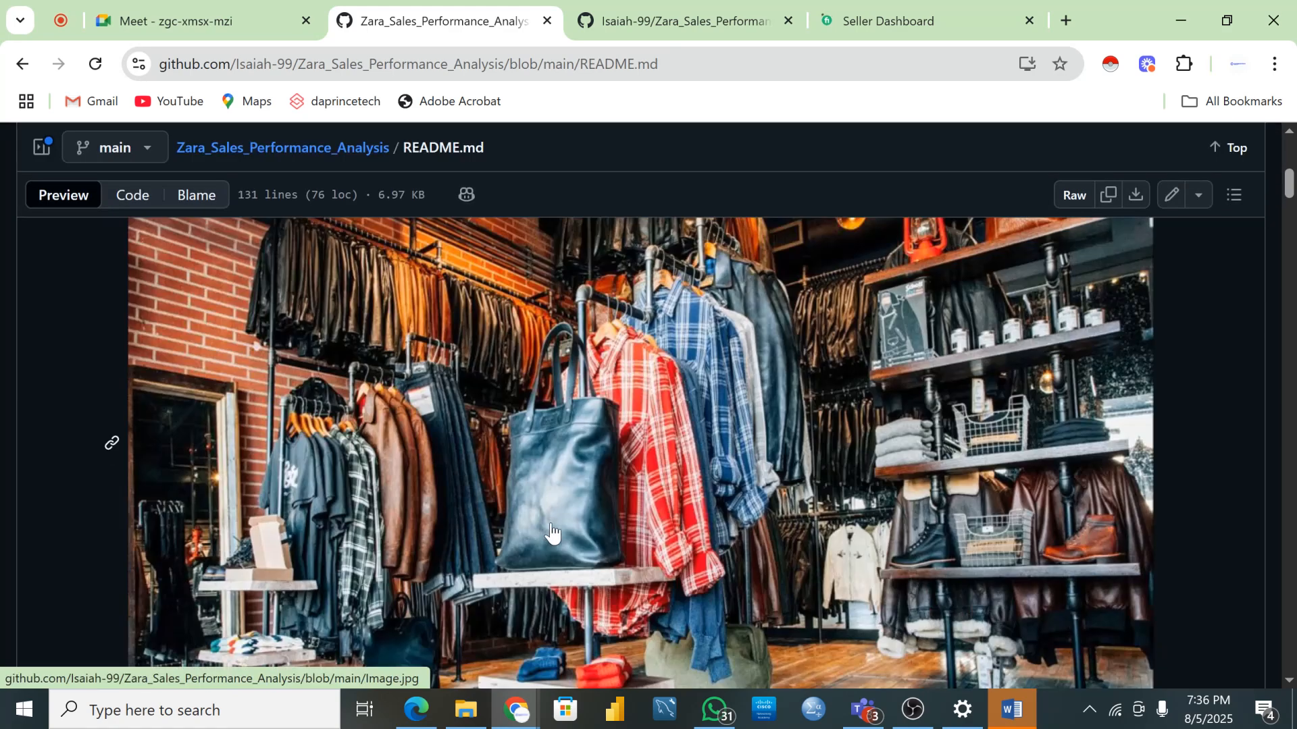
scroll(571, 482, "up", 5)
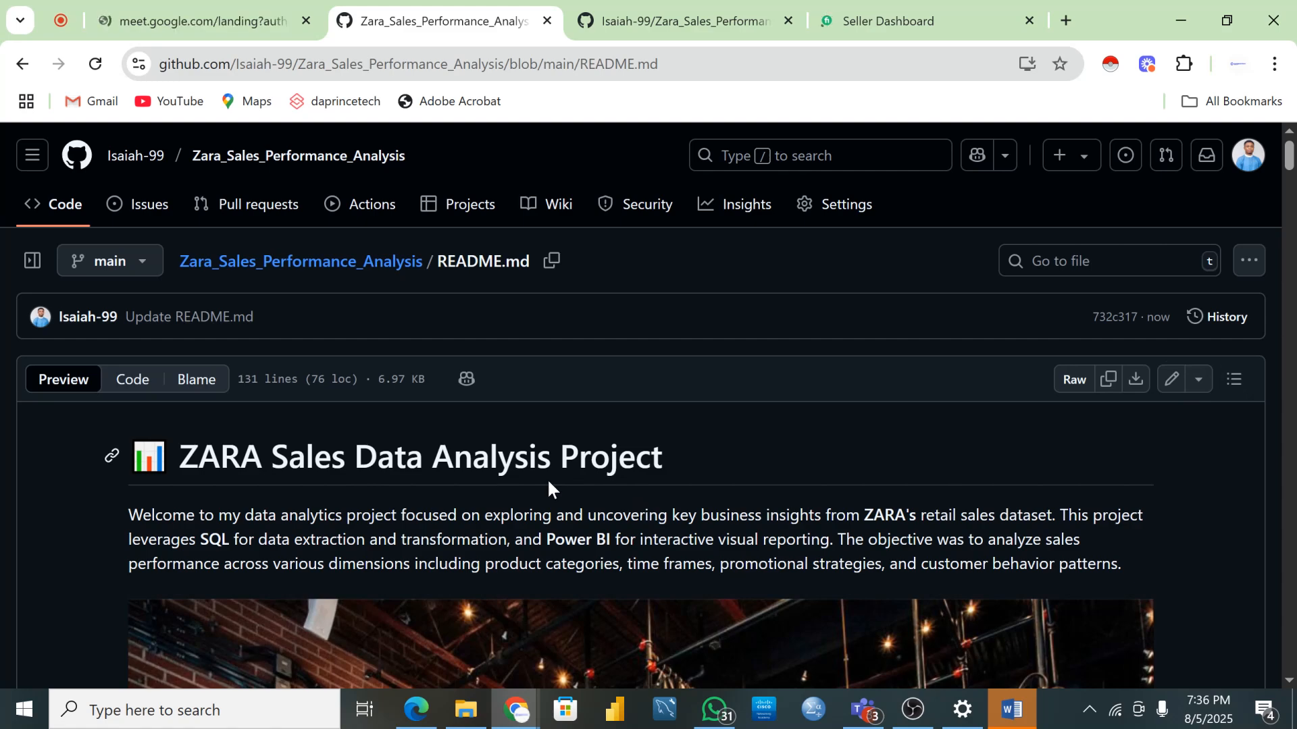
scroll(547, 478, "down", 5)
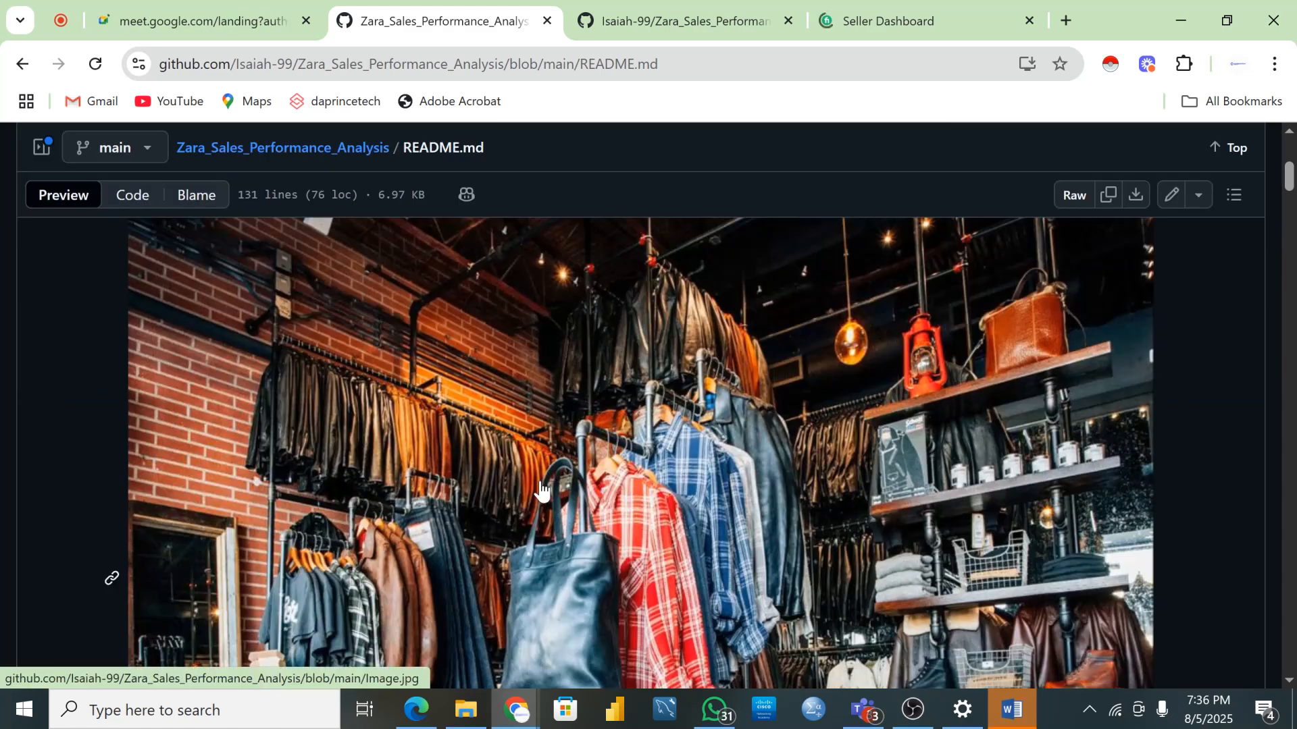
scroll(542, 489, "down", 3)
scroll(534, 487, "up", 10)
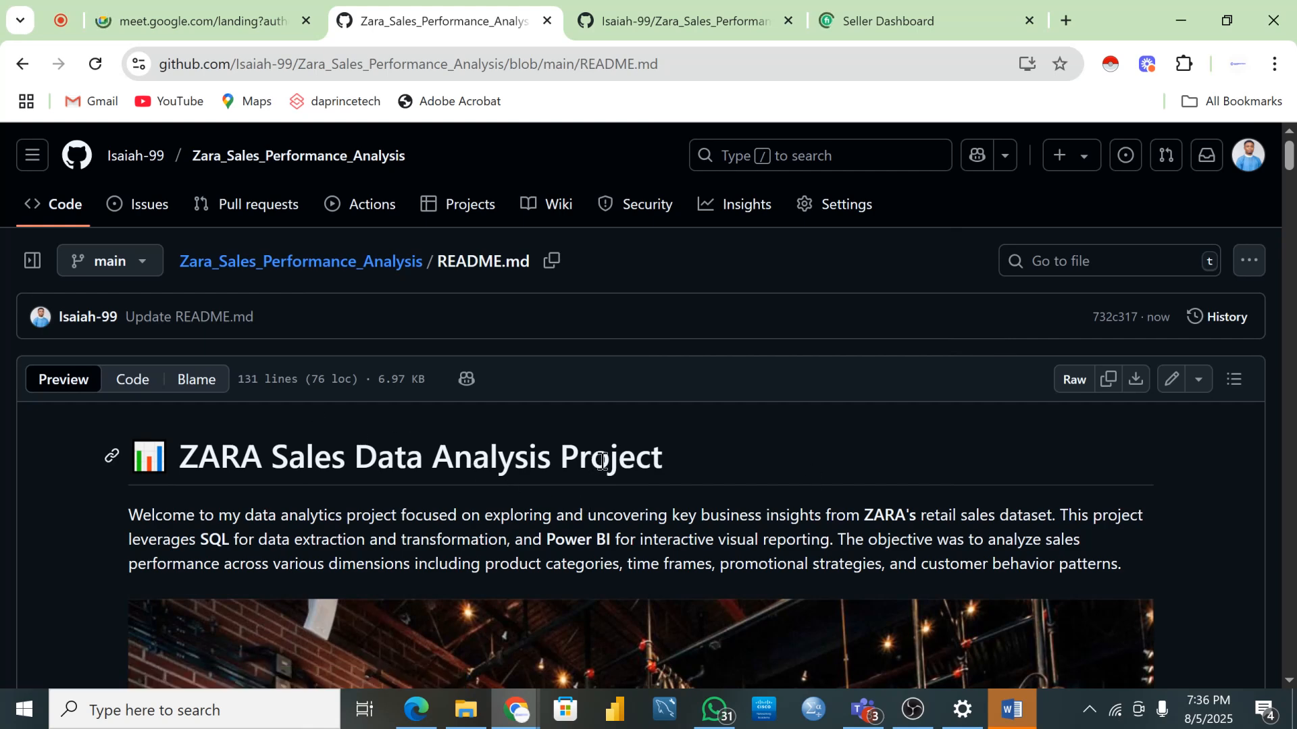
left_click(1246, 161)
left_click(1081, 291)
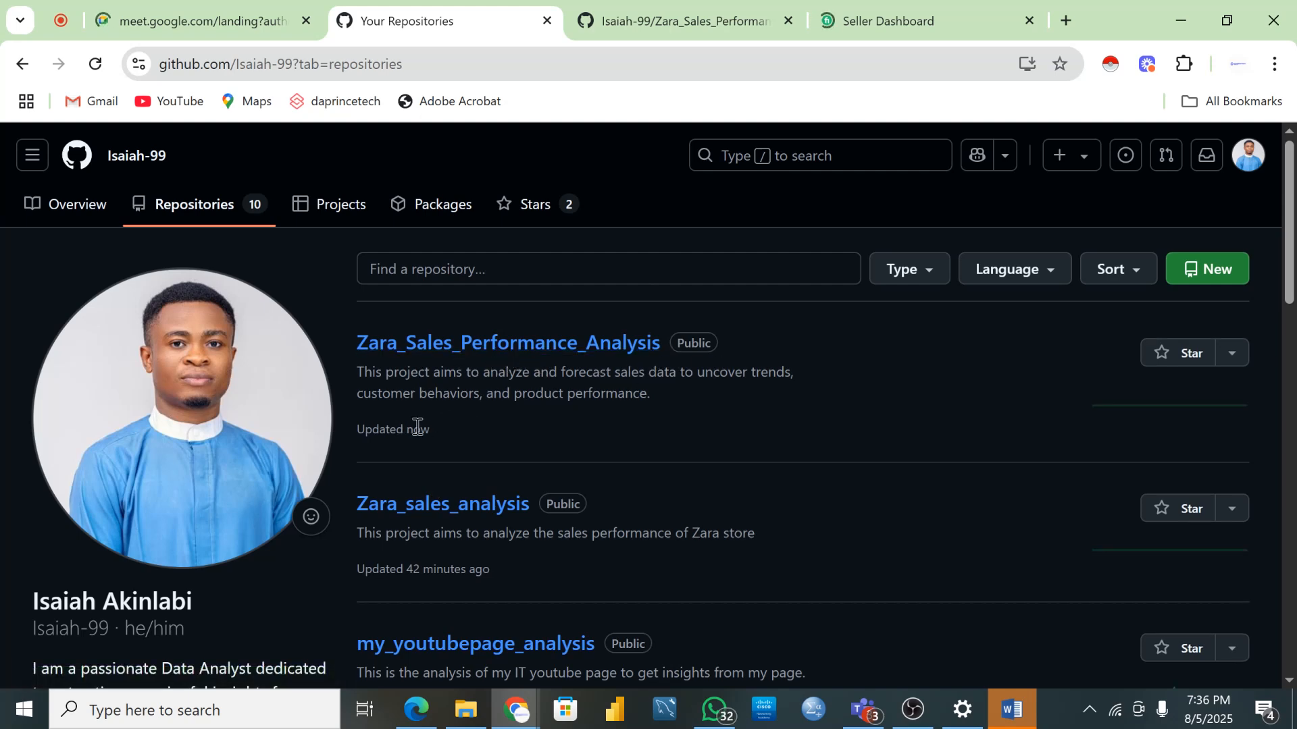
- Copy the Zara_Sales_Performance_Analysis repository link and open its home page in a new tab
right_click(555, 354)
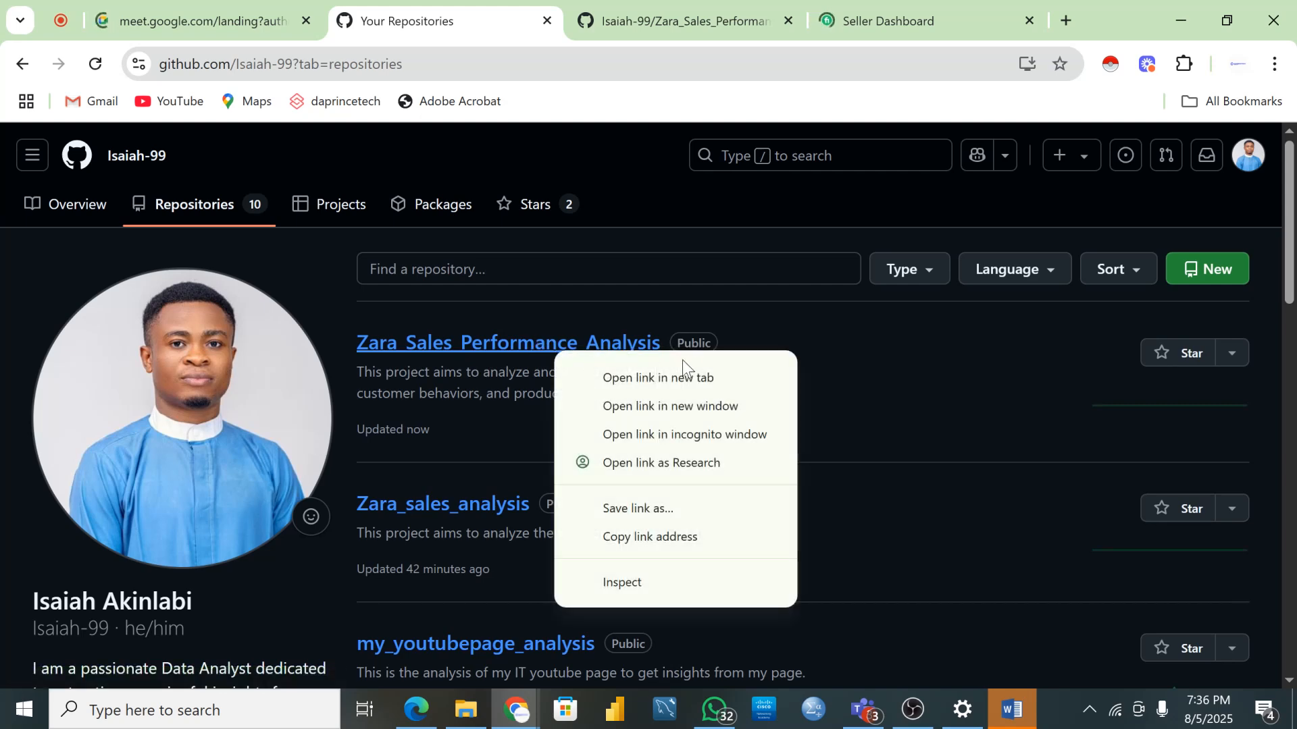
left_click(618, 537)
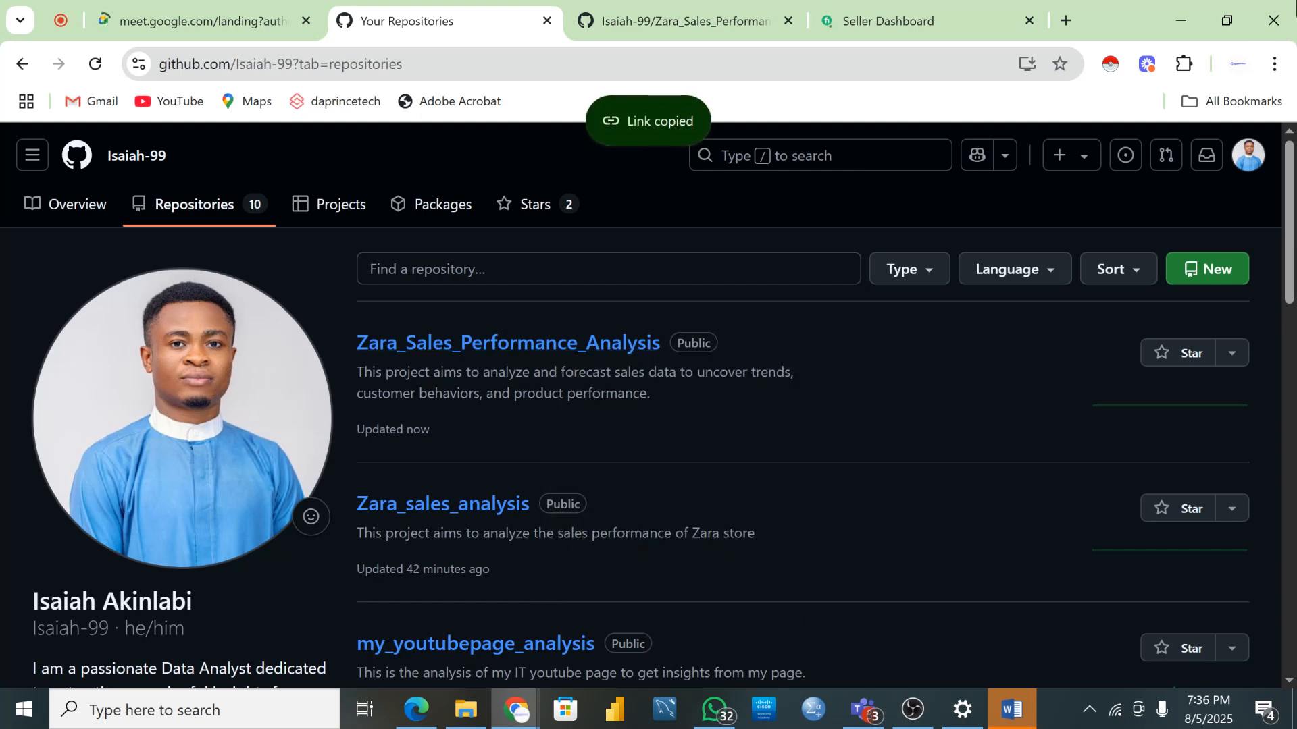
left_click(1066, 21)
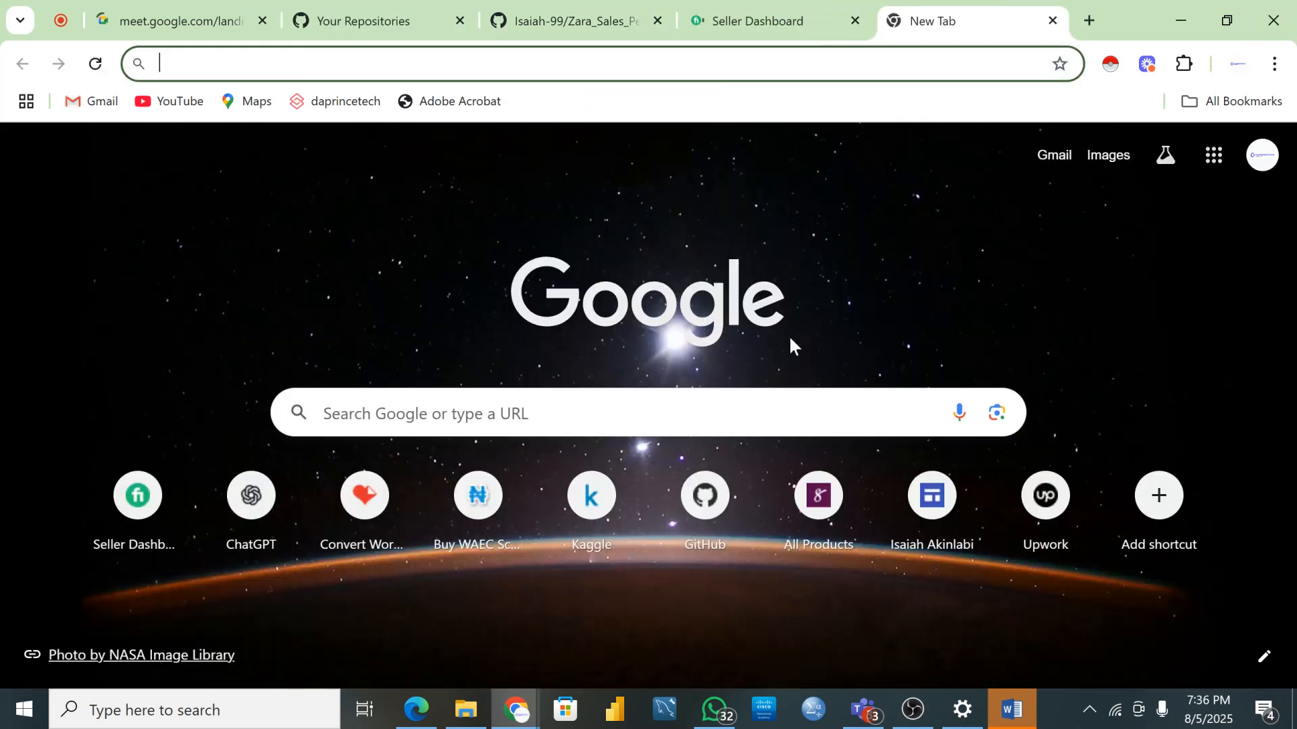
key("ctrl+v")
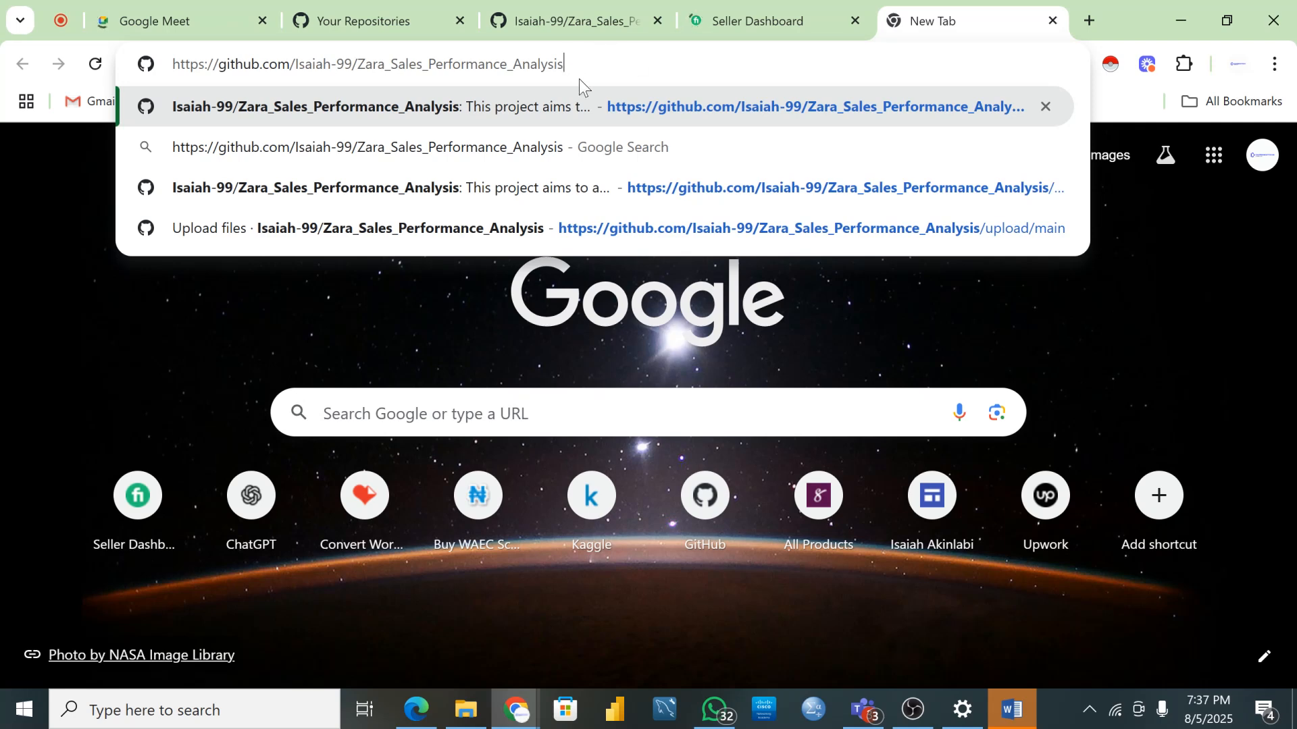
left_click(427, 113)
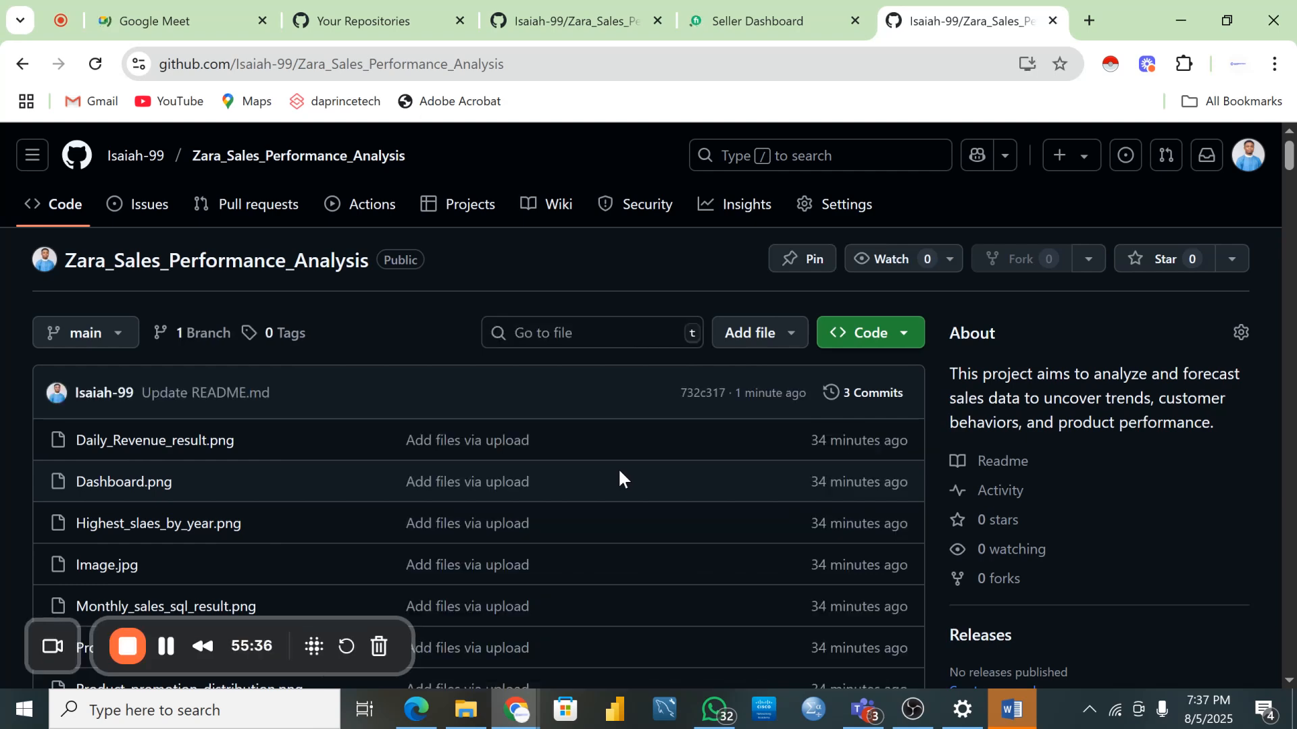
- Scroll through the rendered README's store image, dashboard and SQL screenshots, then switch to WhatsApp
scroll(619, 460, "down", 10)
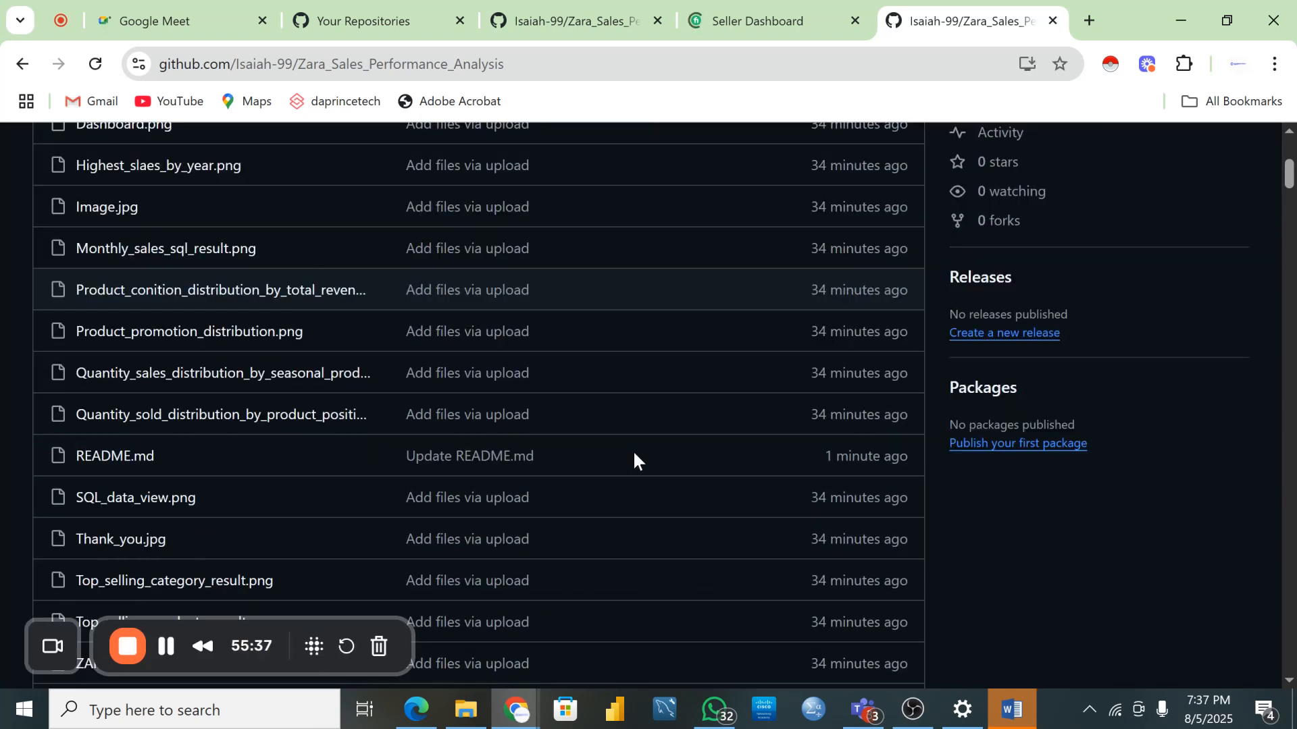
scroll(634, 459, "down", 1)
scroll(621, 459, "down", 1)
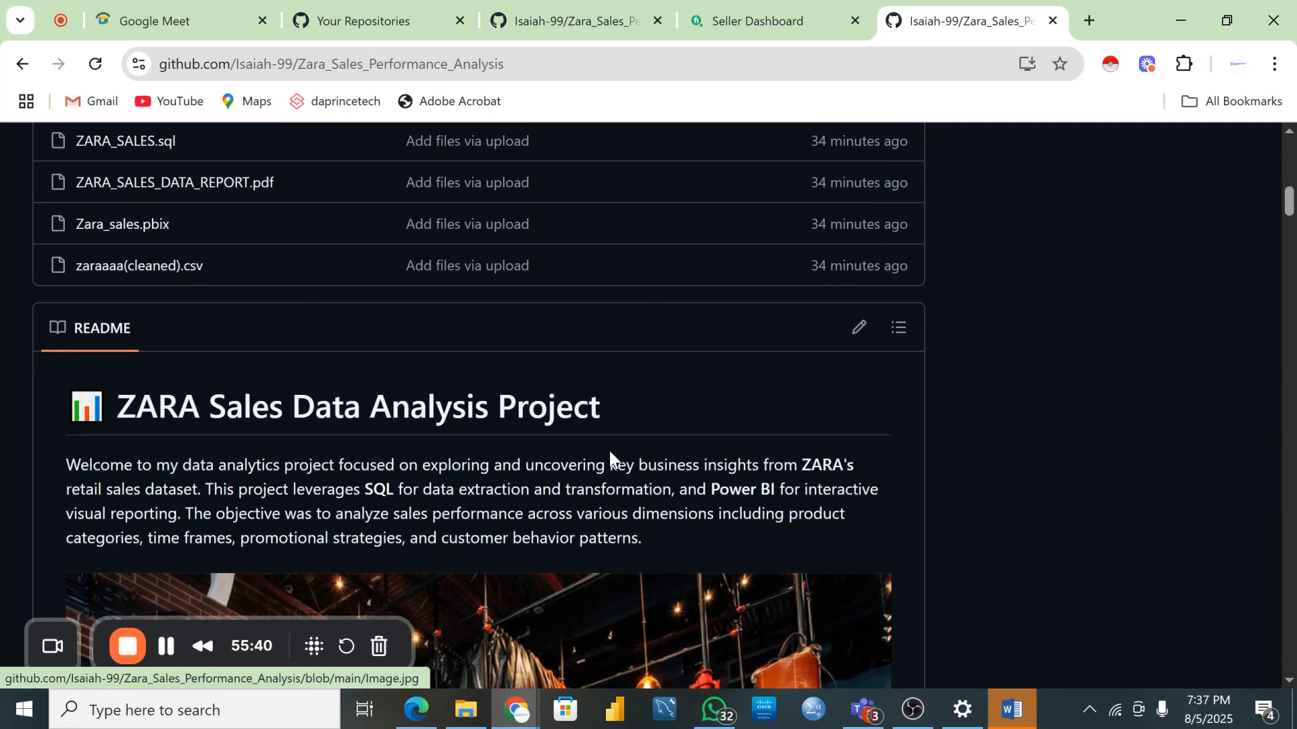
scroll(609, 451, "up", 10)
scroll(533, 354, "down", 8)
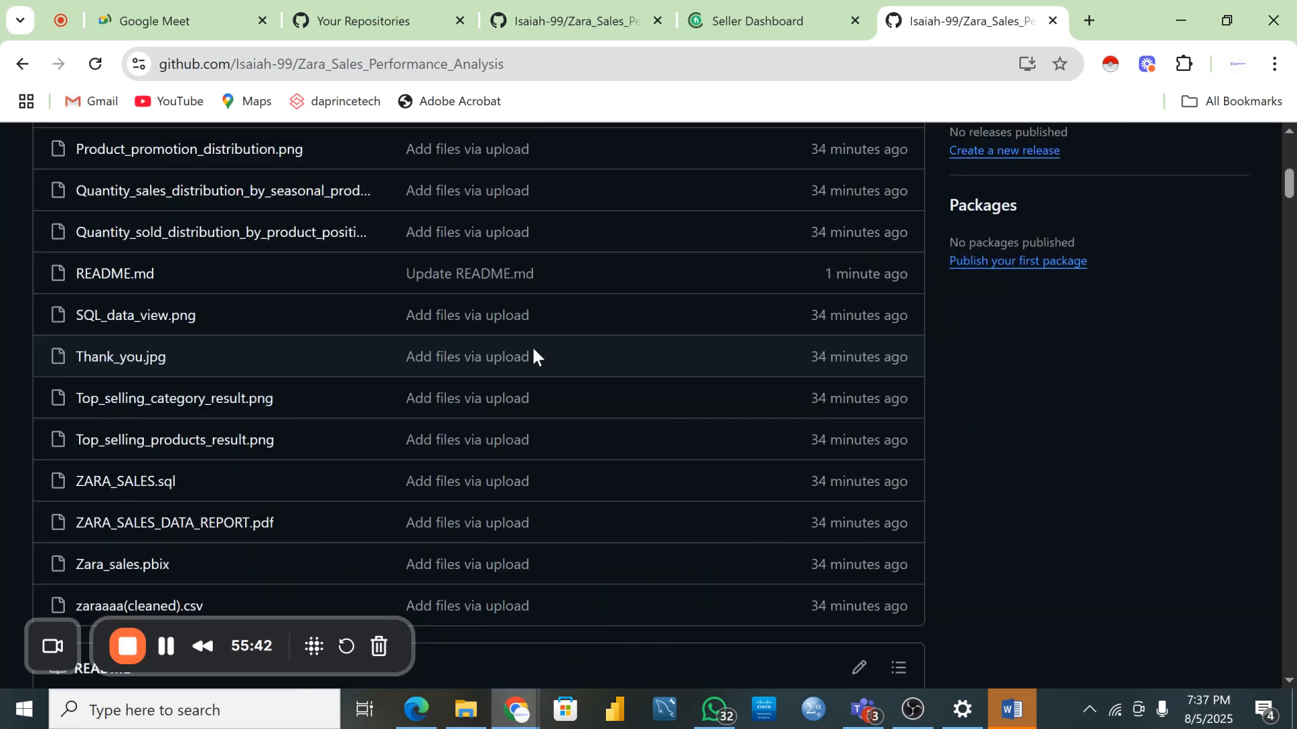
scroll(532, 351, "down", 8)
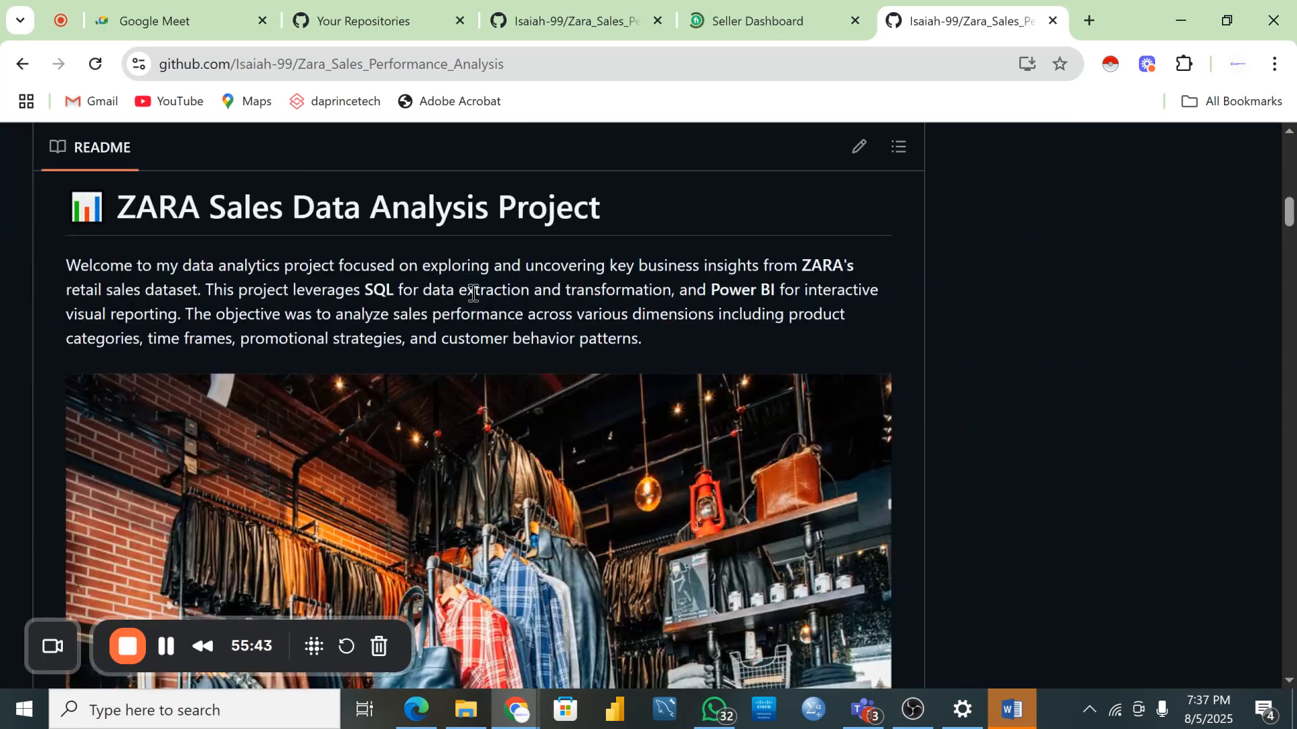
scroll(635, 316, "down", 4)
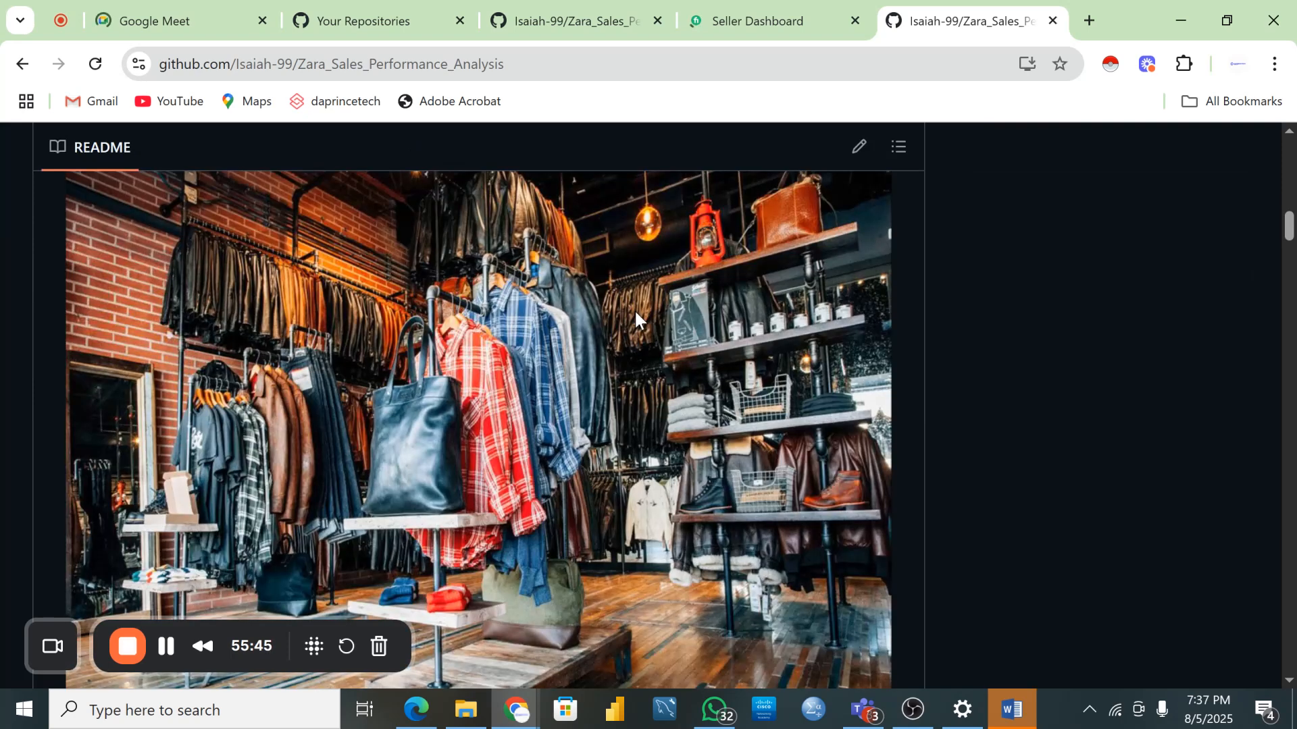
scroll(634, 316, "down", 8)
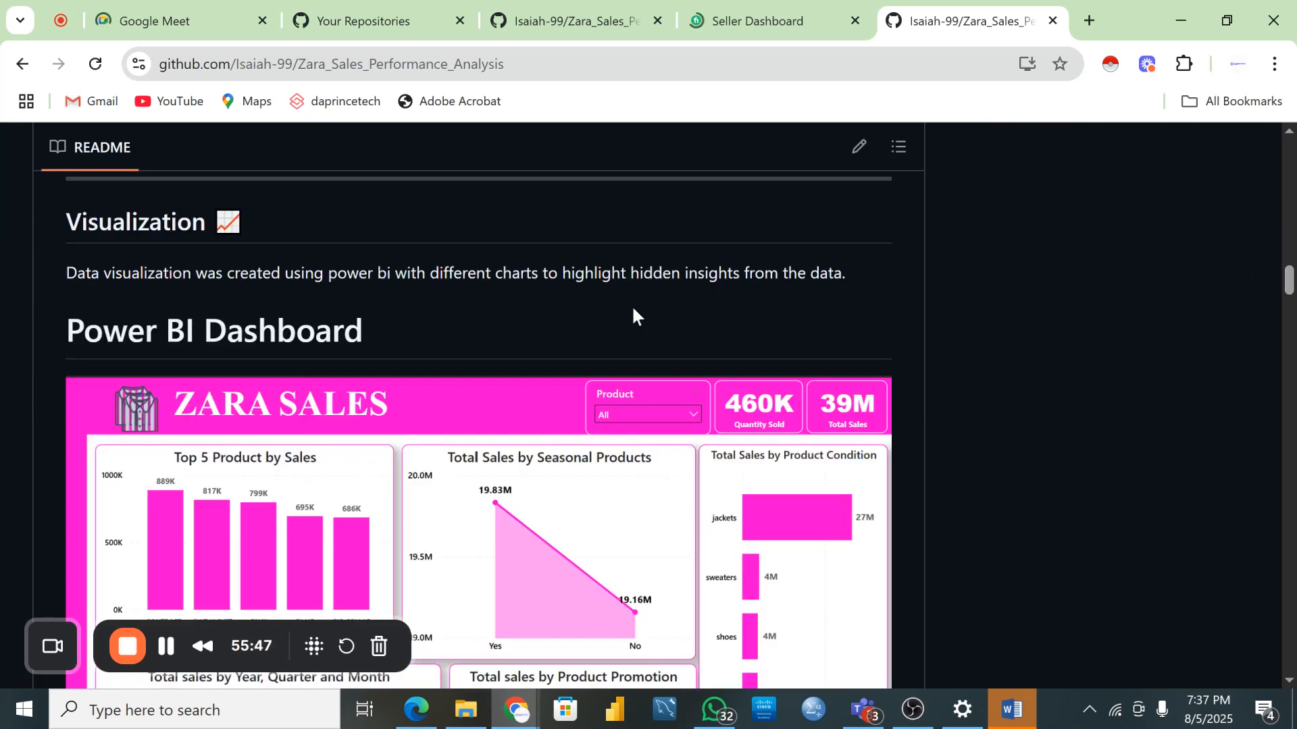
scroll(632, 315, "down", 10)
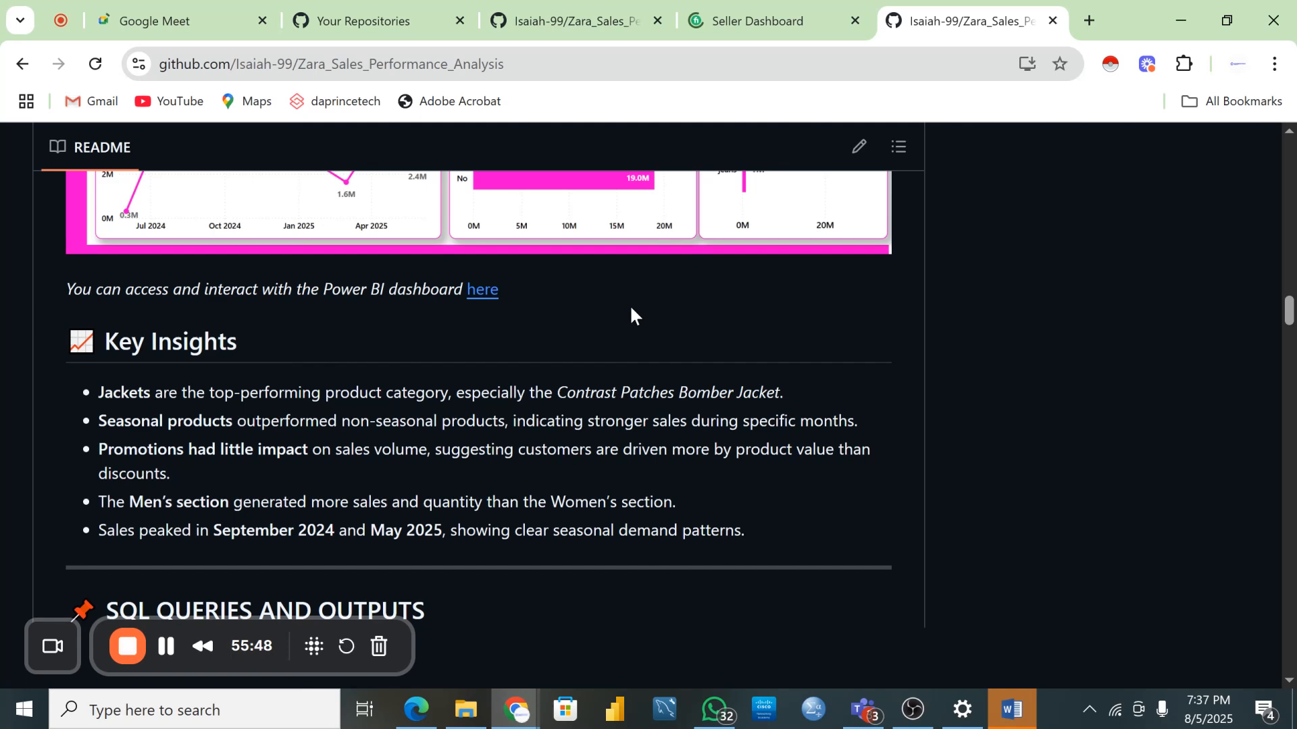
scroll(632, 314, "down", 15)
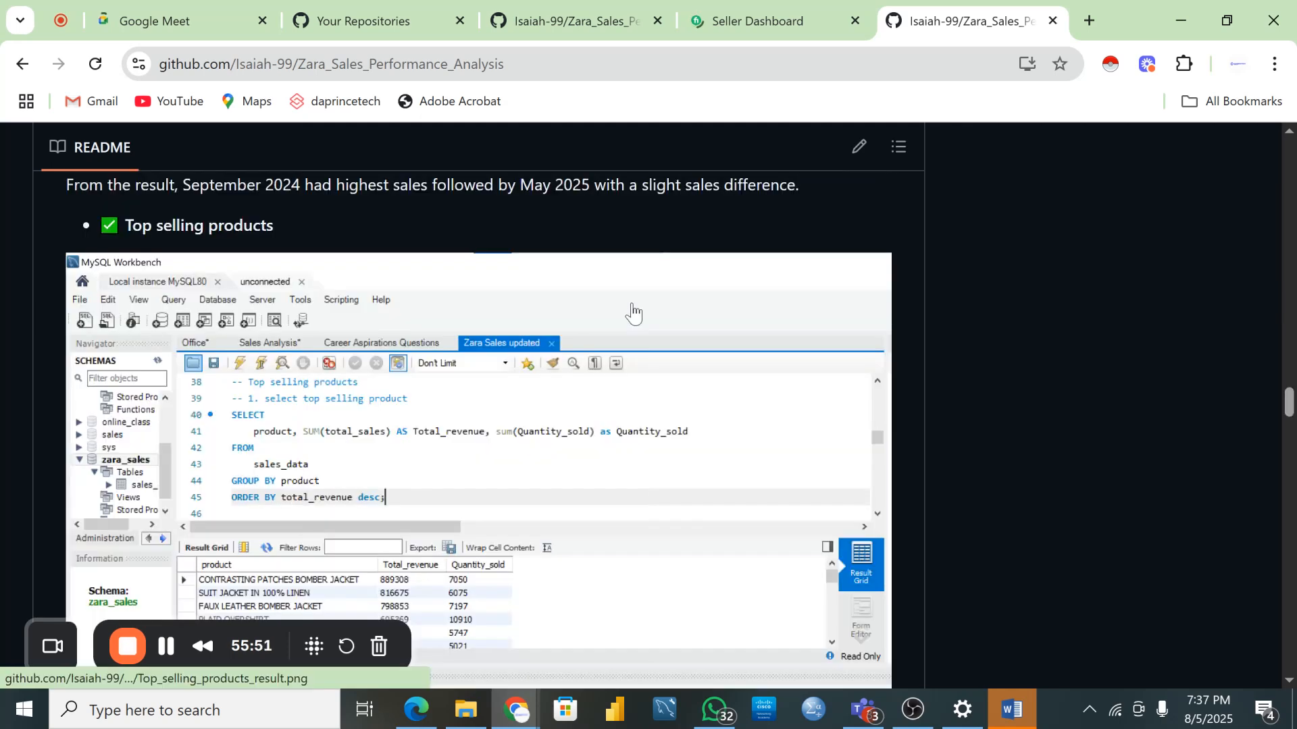
left_click(710, 713)
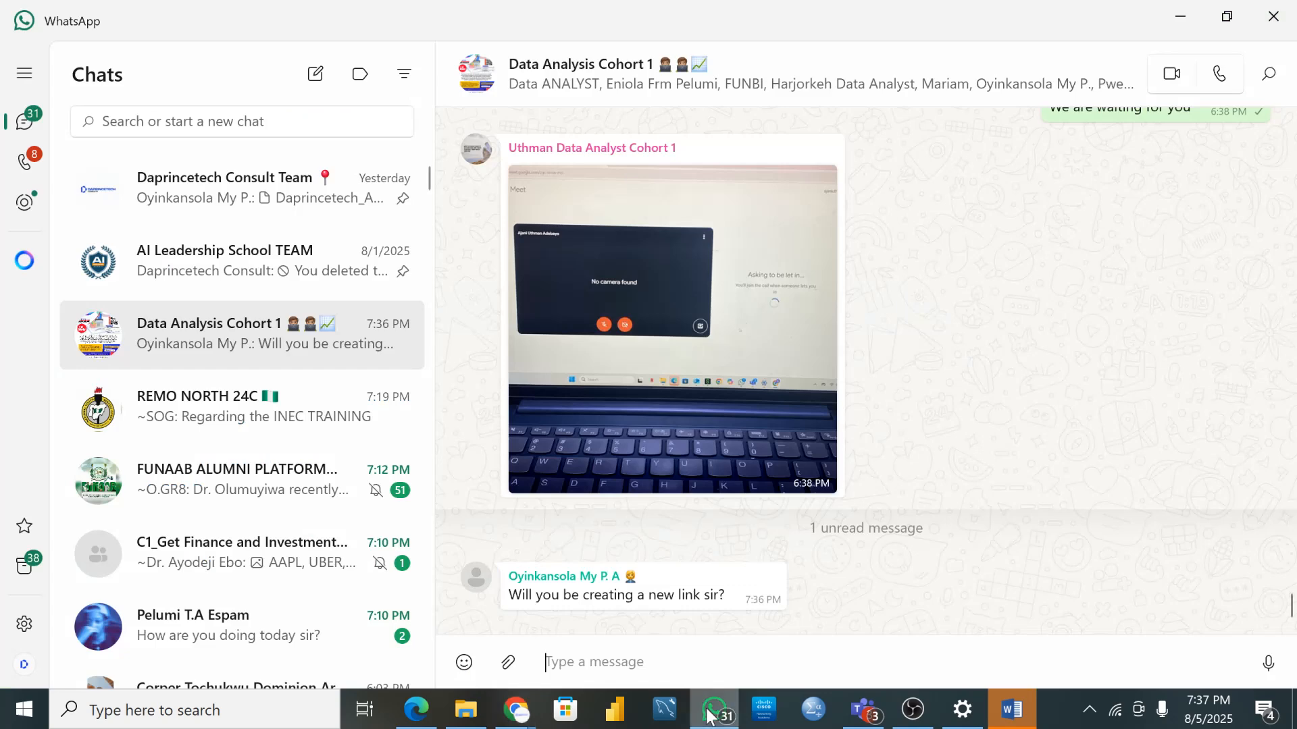
- Scroll through older WhatsApp chats, then go back to the browser's Google Meet tab
scroll(291, 312, "down", 10)
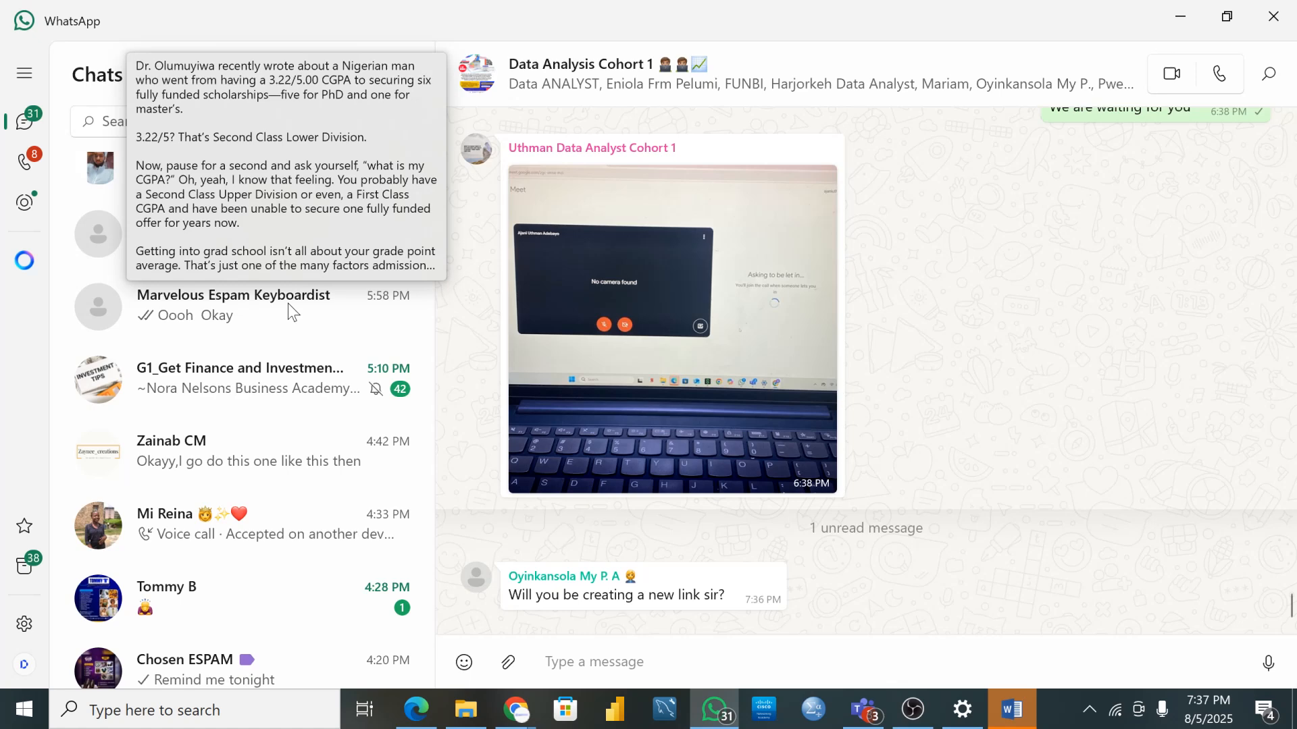
scroll(284, 291, "down", 5)
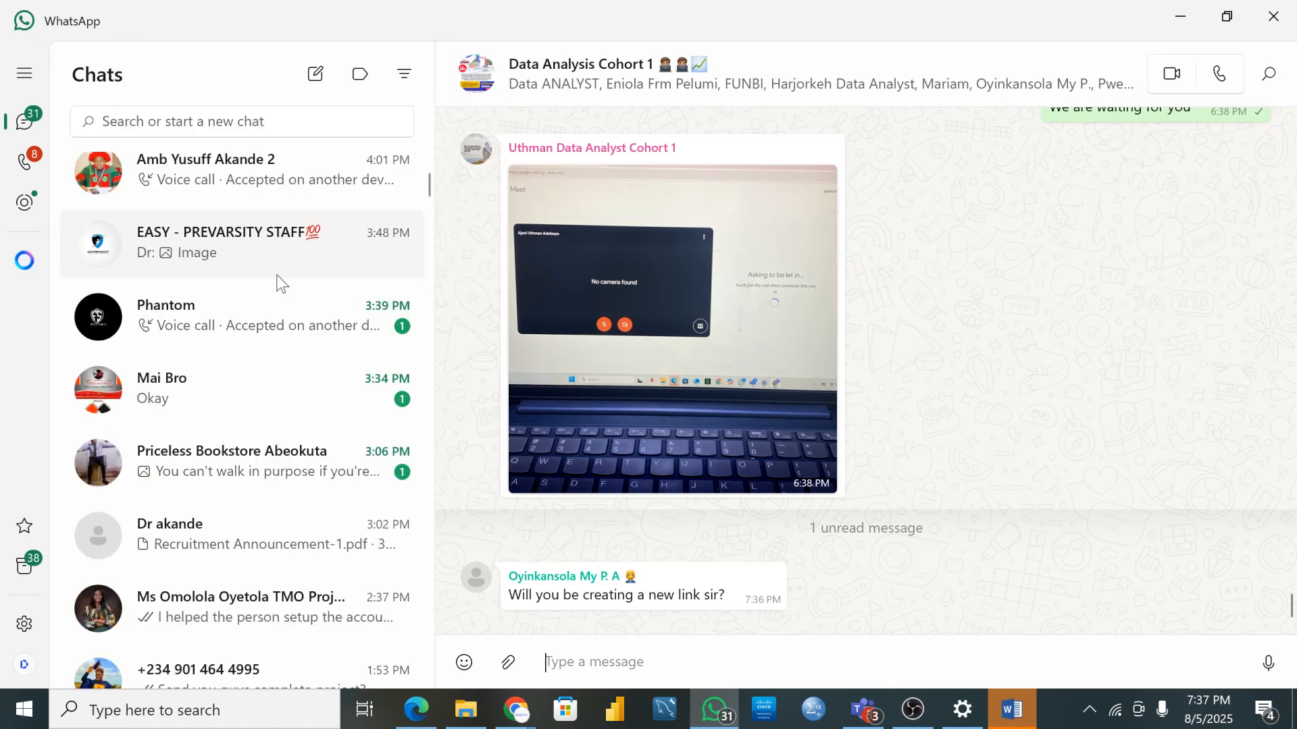
scroll(280, 280, "down", 10)
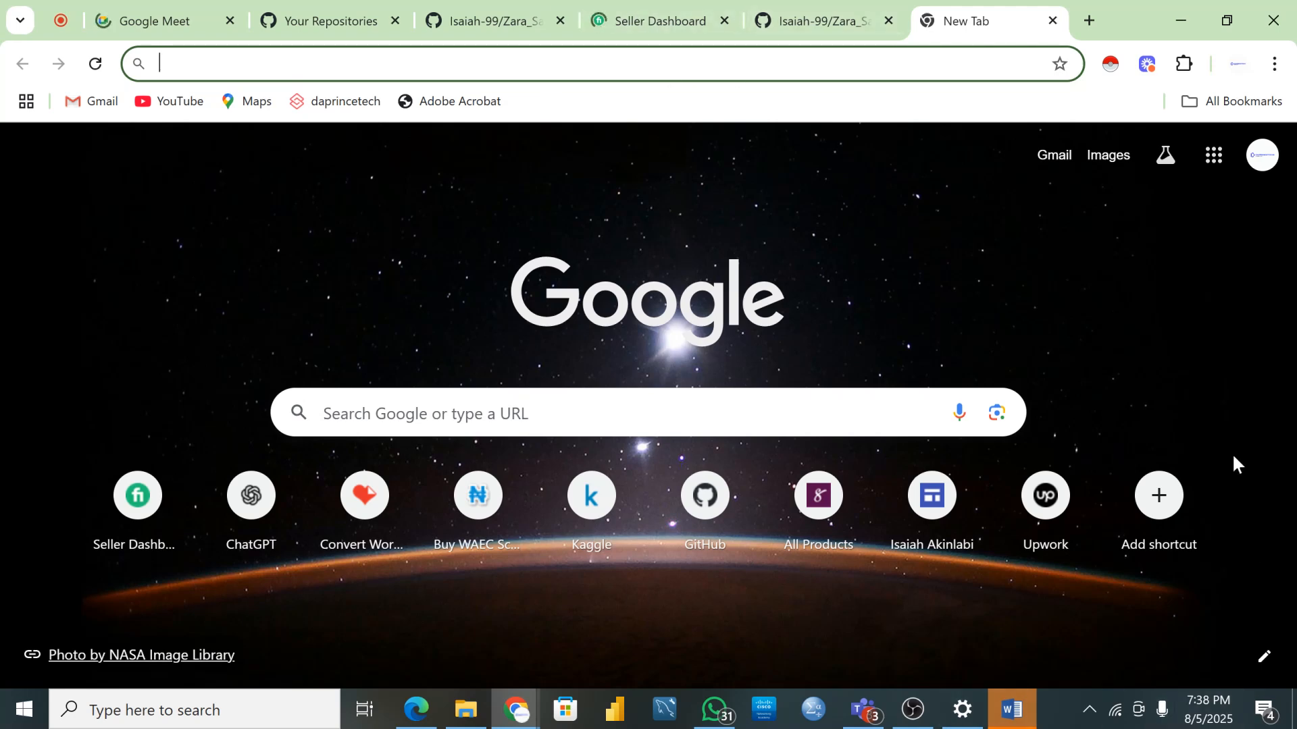
left_click(61, 20)
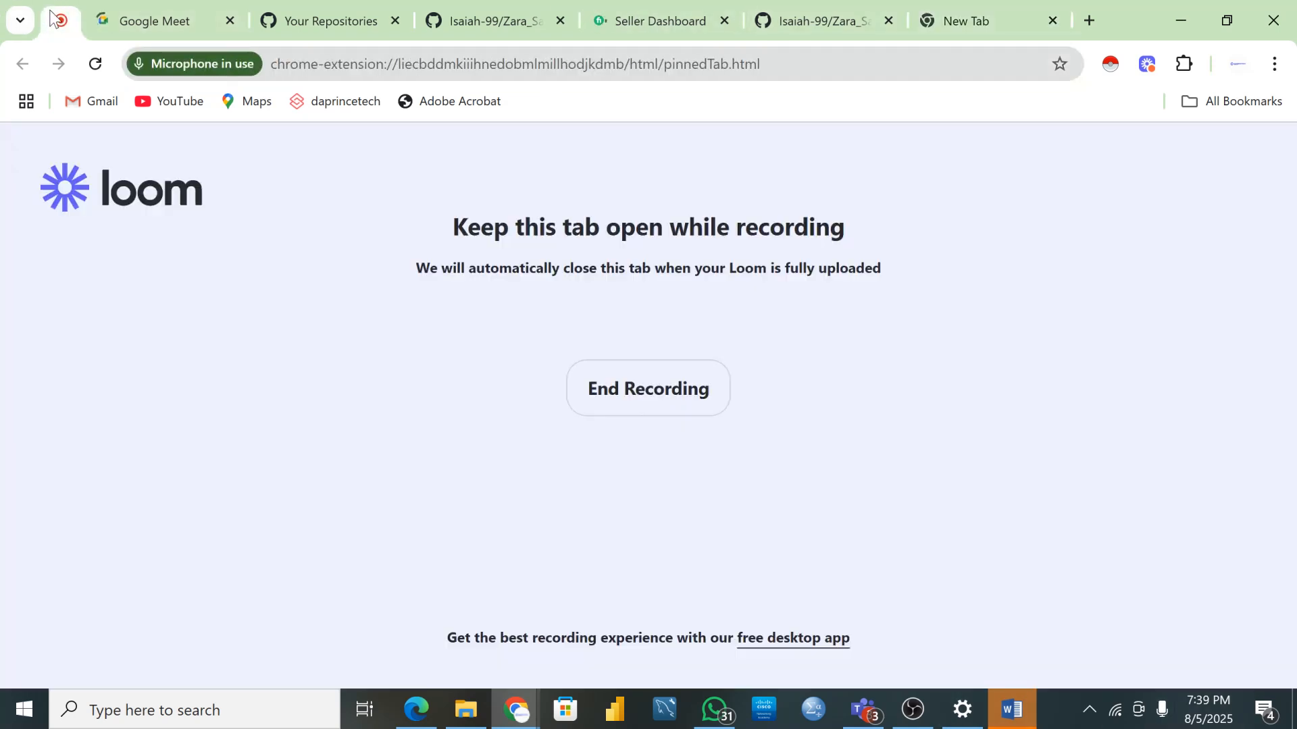
left_click(113, 4)
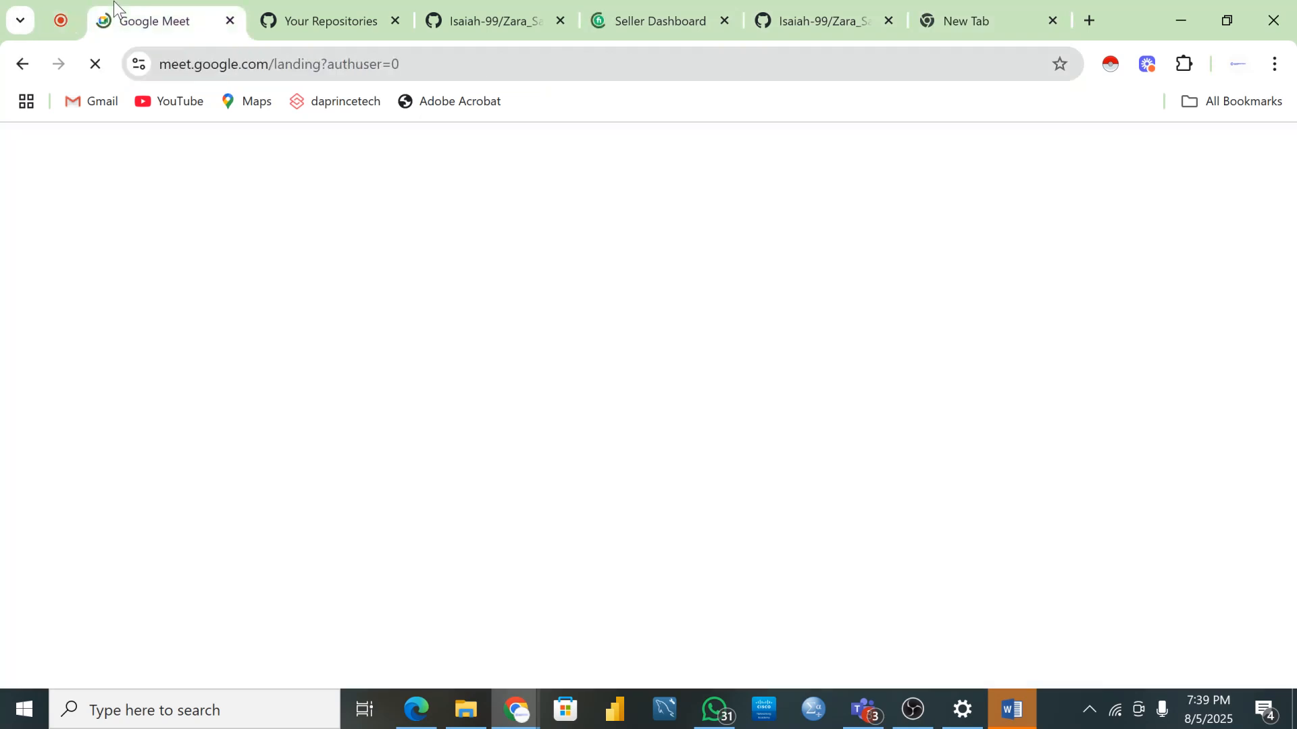